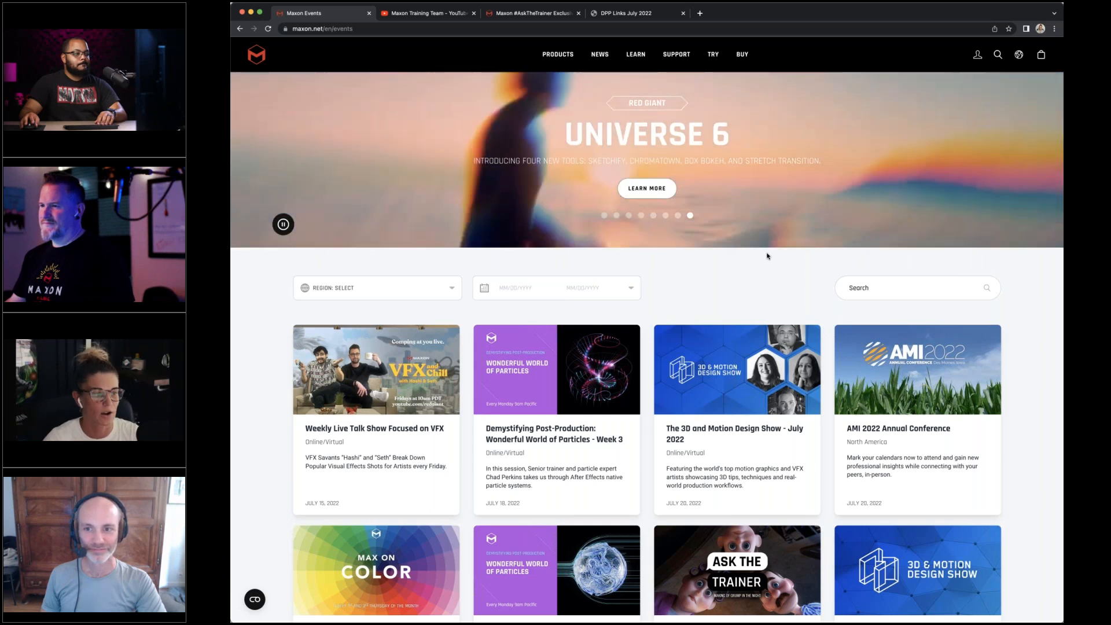
Look through the upcoming event cards on the Maxon Events page, from the first row to the September 2022 shows
{"action": "scroll", "coordinate": [767, 256], "scroll_direction": "down", "scroll_amount": 1}
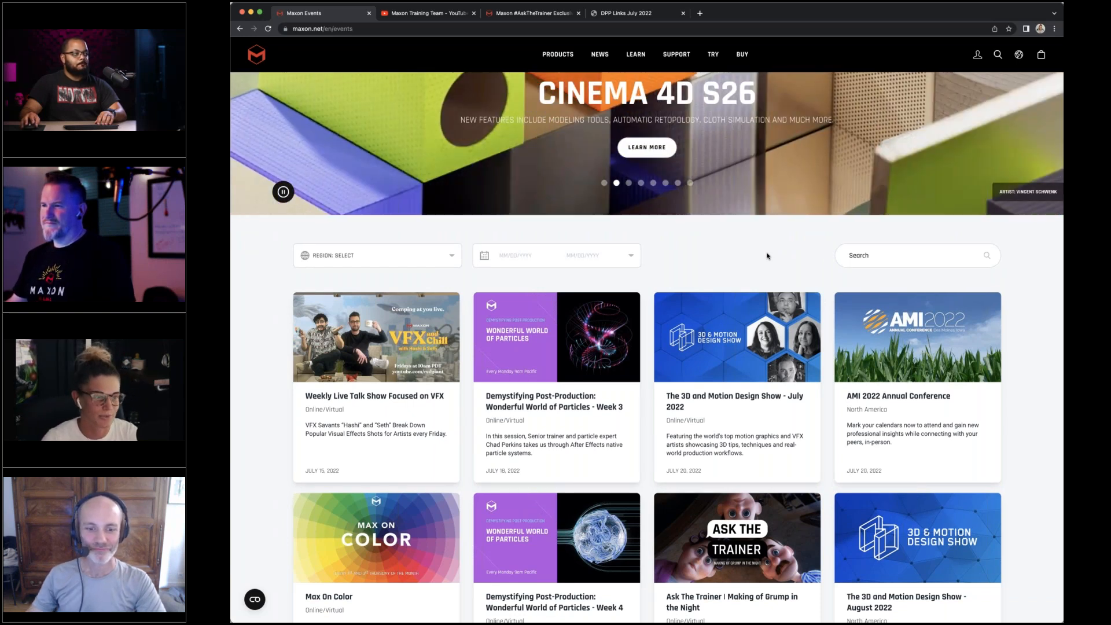
{"action": "scroll", "coordinate": [768, 256], "scroll_direction": "down", "scroll_amount": 1}
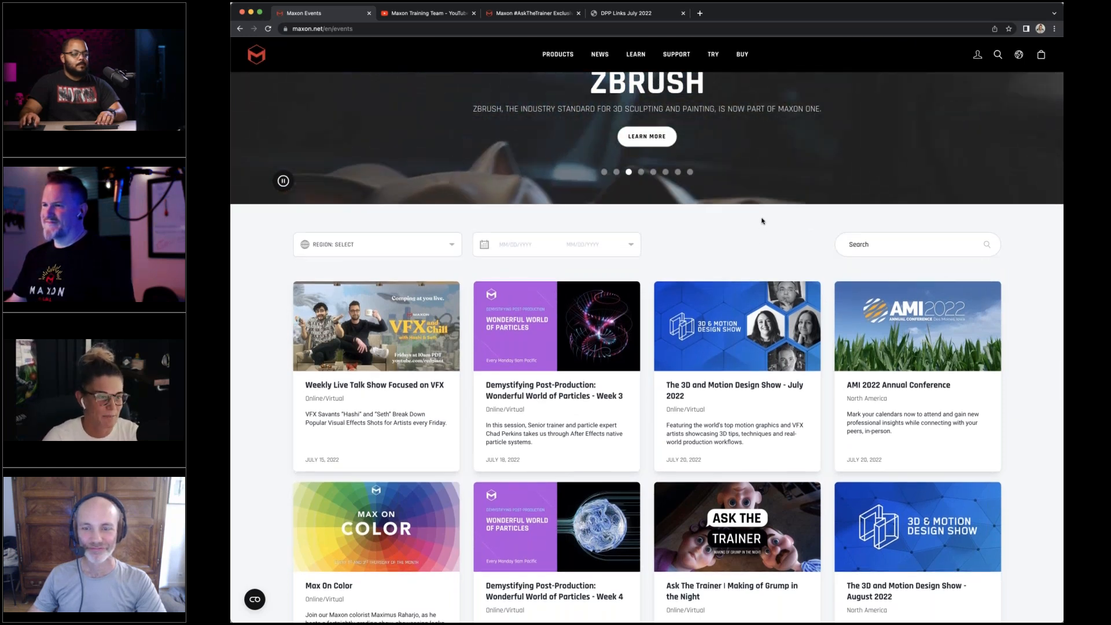
{"action": "scroll", "coordinate": [762, 221], "scroll_direction": "down", "scroll_amount": 1}
{"action": "scroll", "coordinate": [762, 220], "scroll_direction": "down", "scroll_amount": 2}
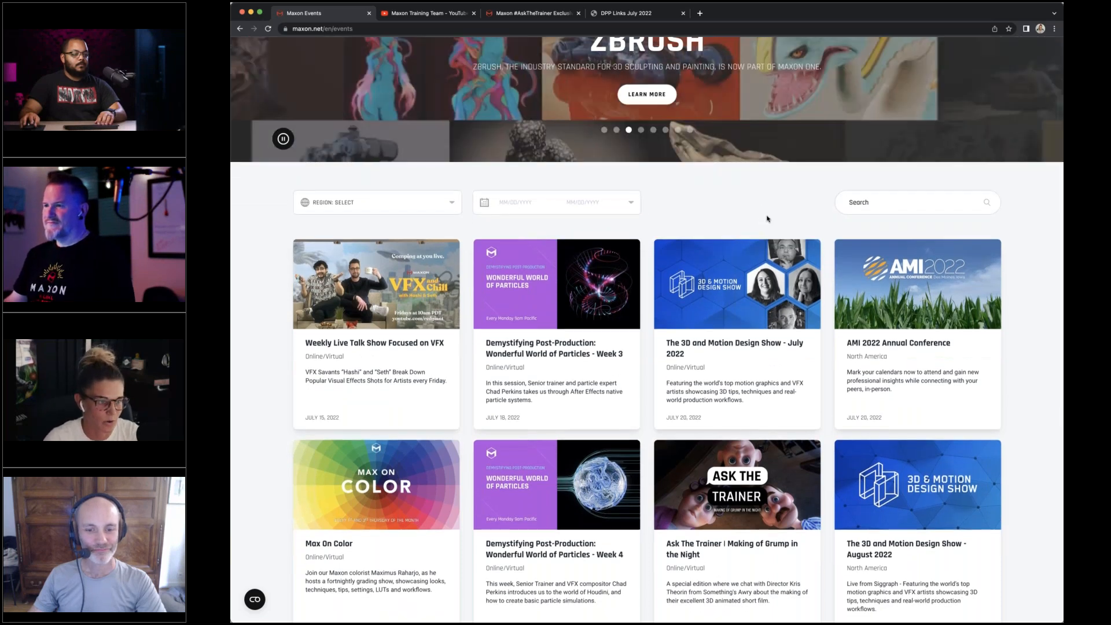
{"action": "scroll", "coordinate": [767, 218], "scroll_direction": "down", "scroll_amount": 2}
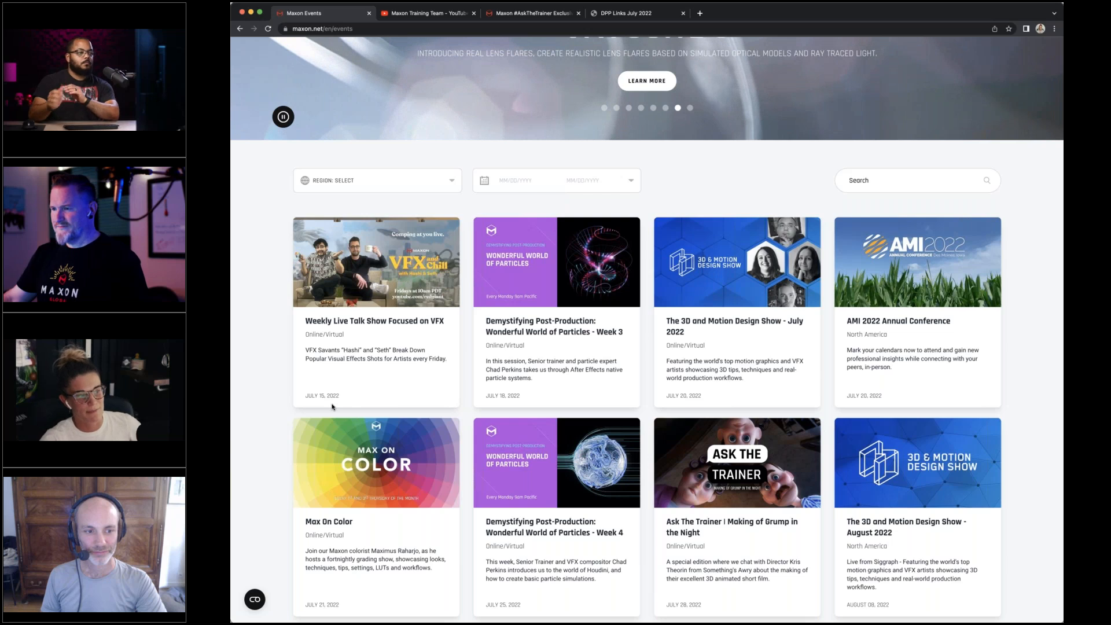
{"action": "scroll", "coordinate": [313, 405], "scroll_direction": "down", "scroll_amount": 1}
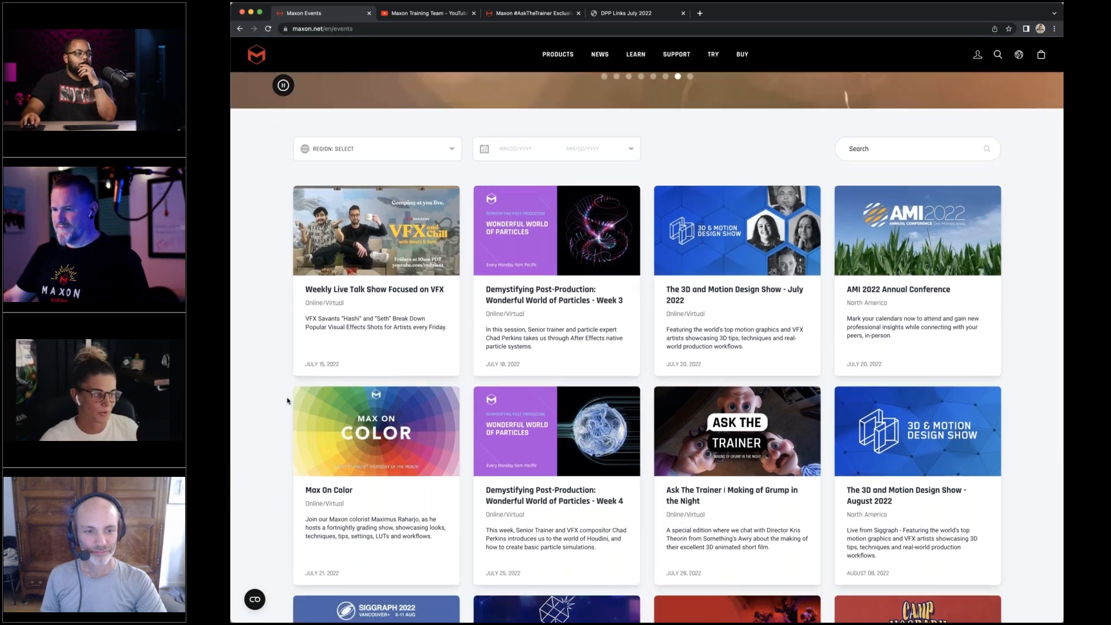
{"action": "scroll", "coordinate": [286, 402], "scroll_direction": "down", "scroll_amount": 1}
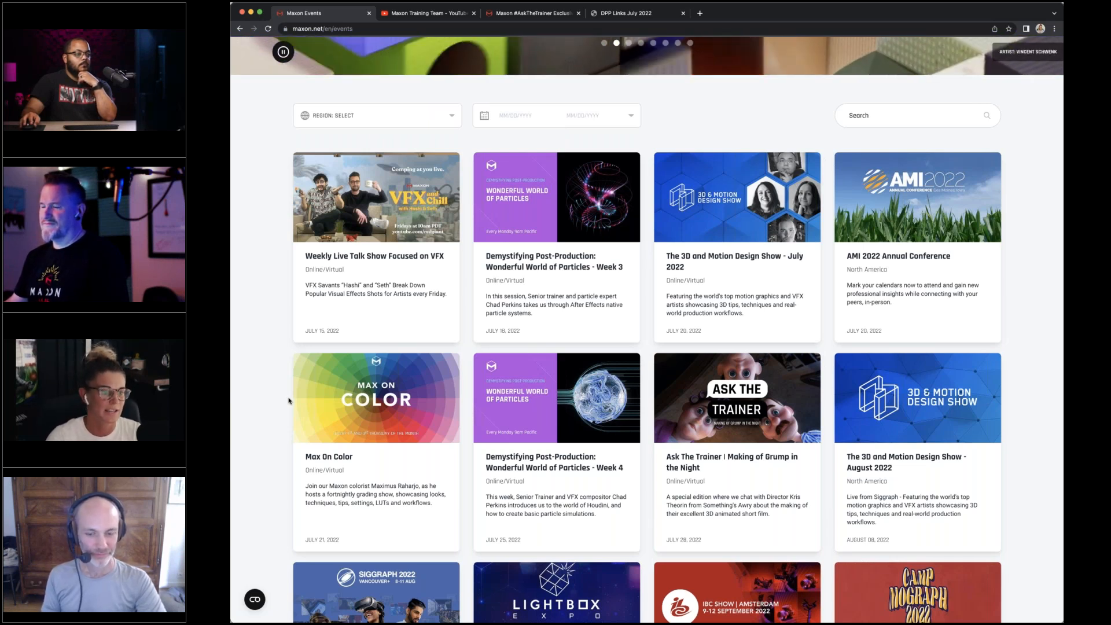
{"action": "scroll", "coordinate": [288, 400], "scroll_direction": "down", "scroll_amount": 1}
{"action": "scroll", "coordinate": [528, 319], "scroll_direction": "down", "scroll_amount": 3}
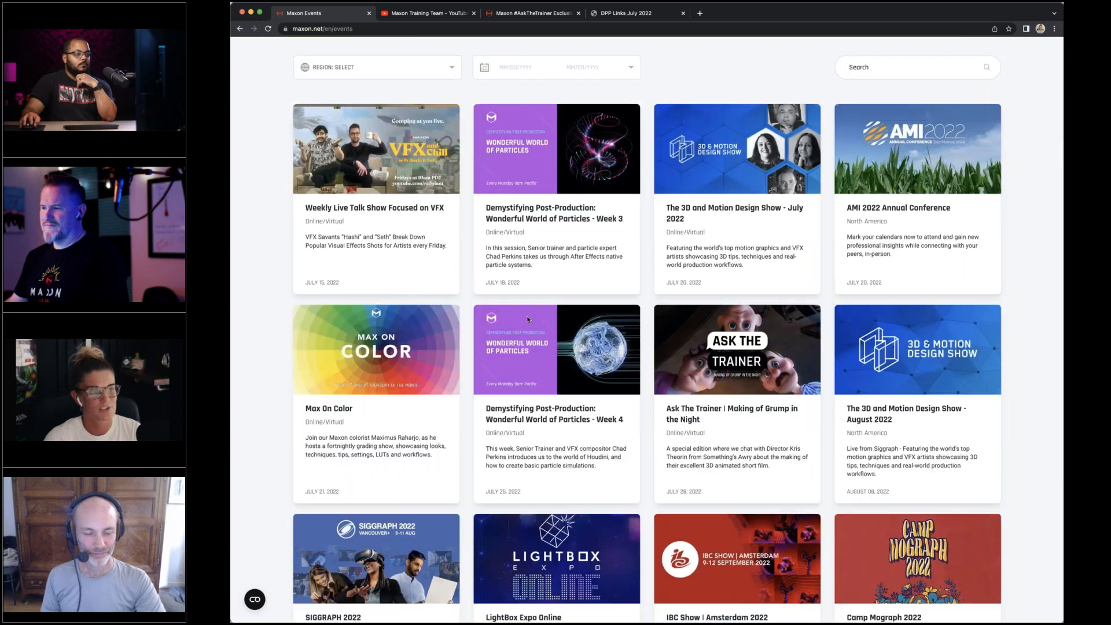
{"action": "scroll", "coordinate": [528, 319], "scroll_direction": "down", "scroll_amount": 2}
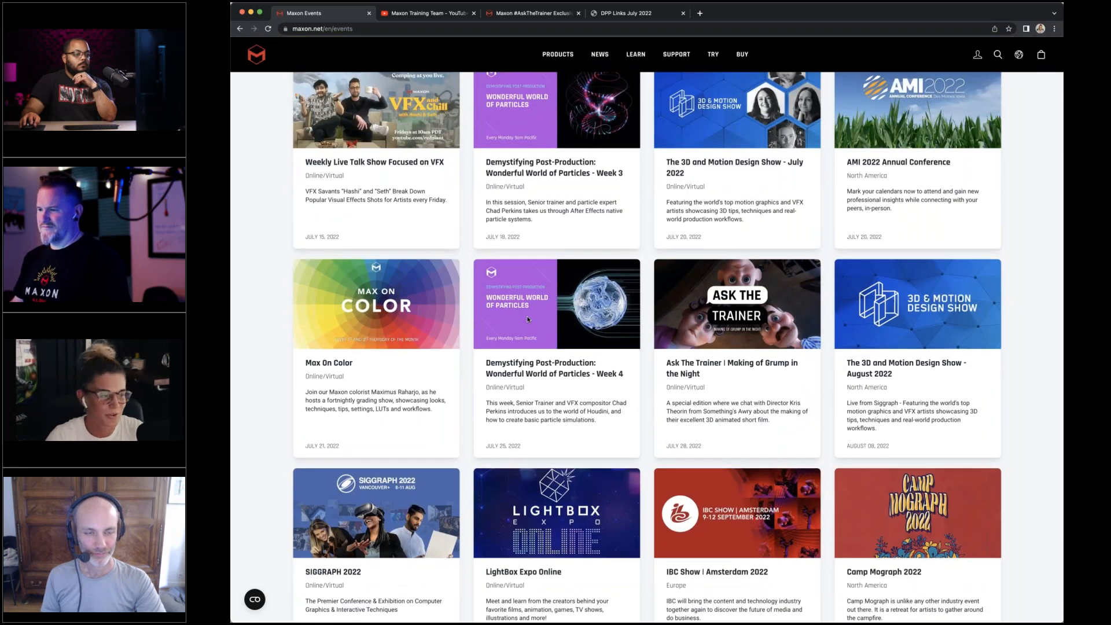
{"action": "scroll", "coordinate": [528, 319], "scroll_direction": "down", "scroll_amount": 1}
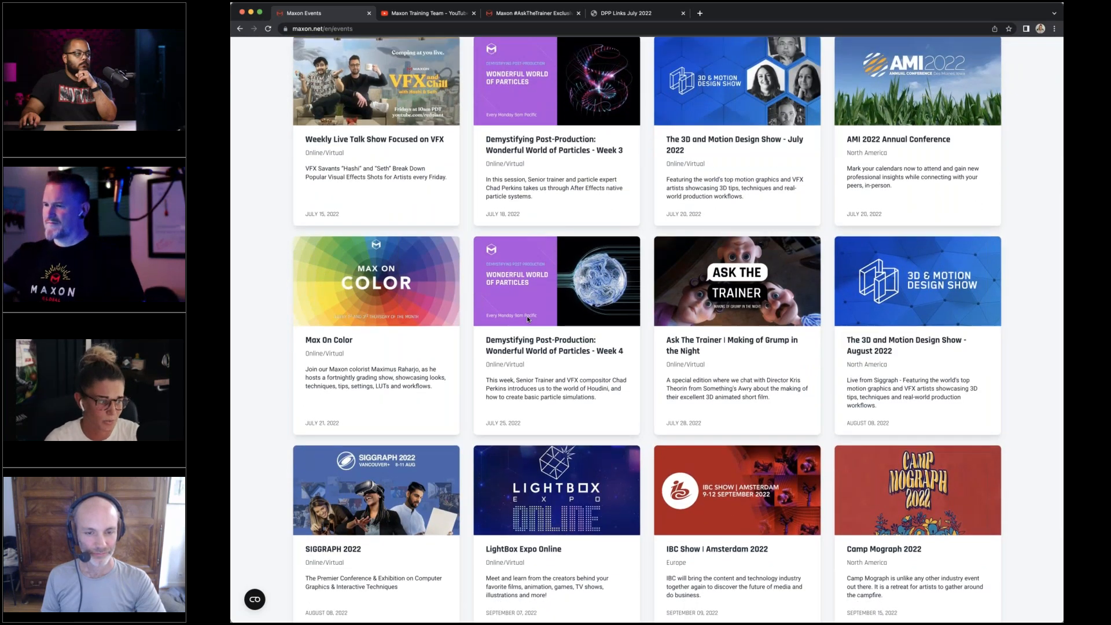
{"action": "scroll", "coordinate": [528, 319], "scroll_direction": "down", "scroll_amount": 2}
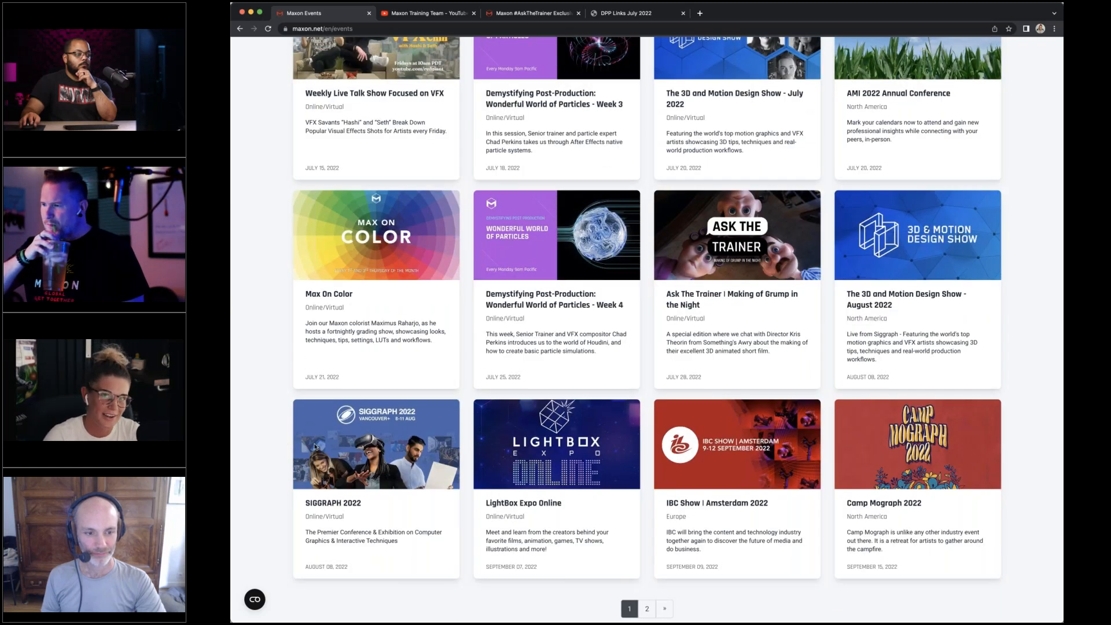
{"action": "scroll", "coordinate": [316, 447], "scroll_direction": "up", "scroll_amount": 10}
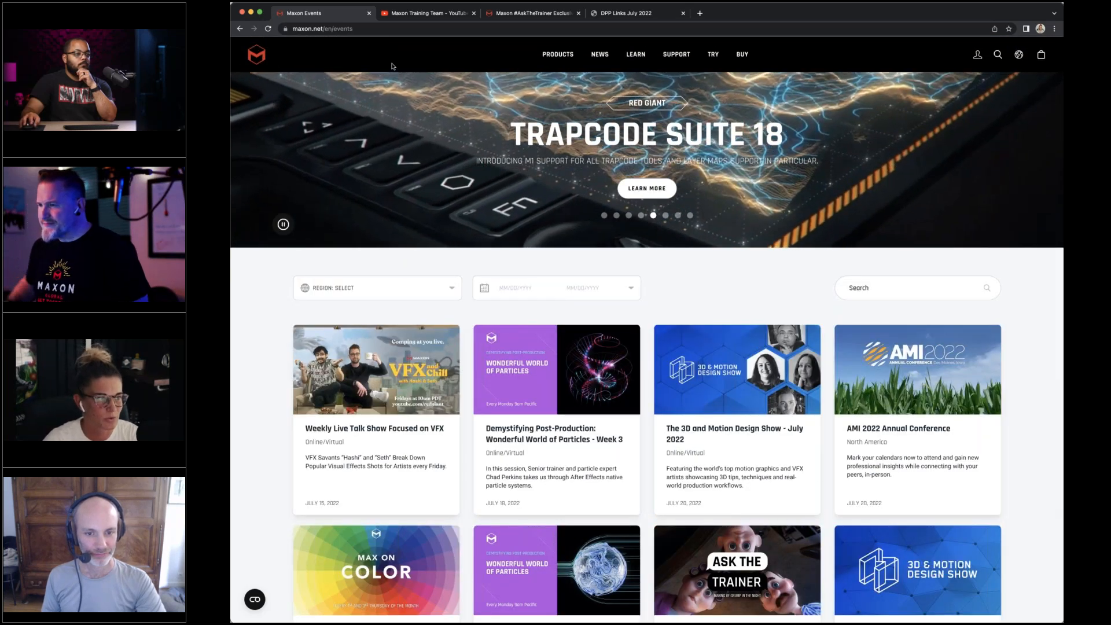
View the Maxon Training Team YouTube channel's upcoming live streams, uploads and Redshift videos
{"action": "left_click", "coordinate": [415, 13]}
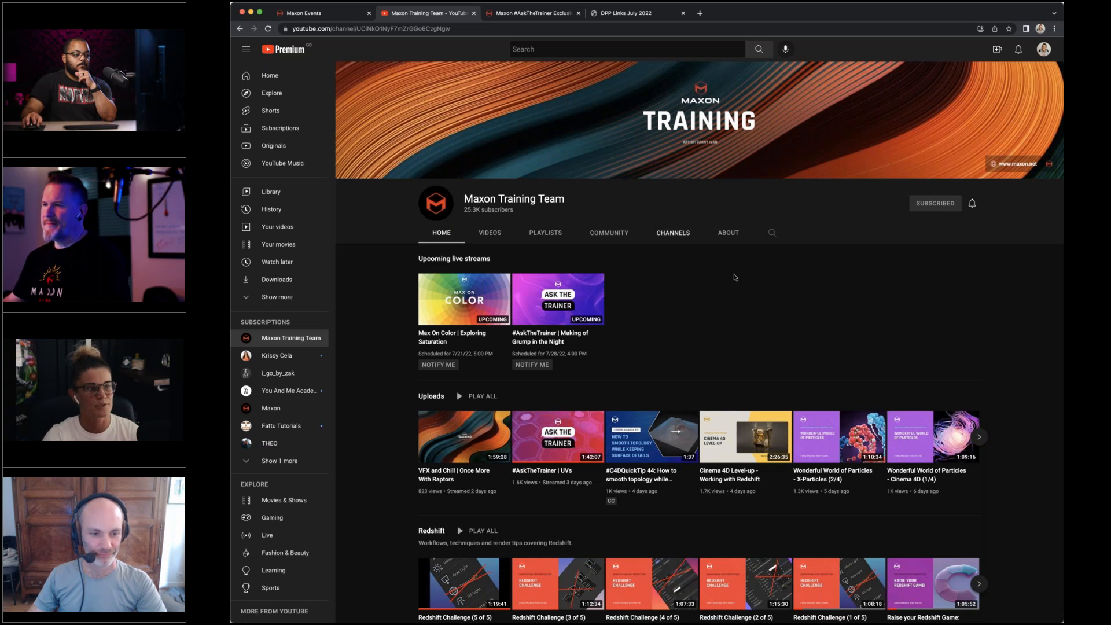
{"action": "scroll", "coordinate": [649, 243], "scroll_direction": "down", "scroll_amount": 1}
{"action": "scroll", "coordinate": [654, 289], "scroll_direction": "down", "scroll_amount": 2}
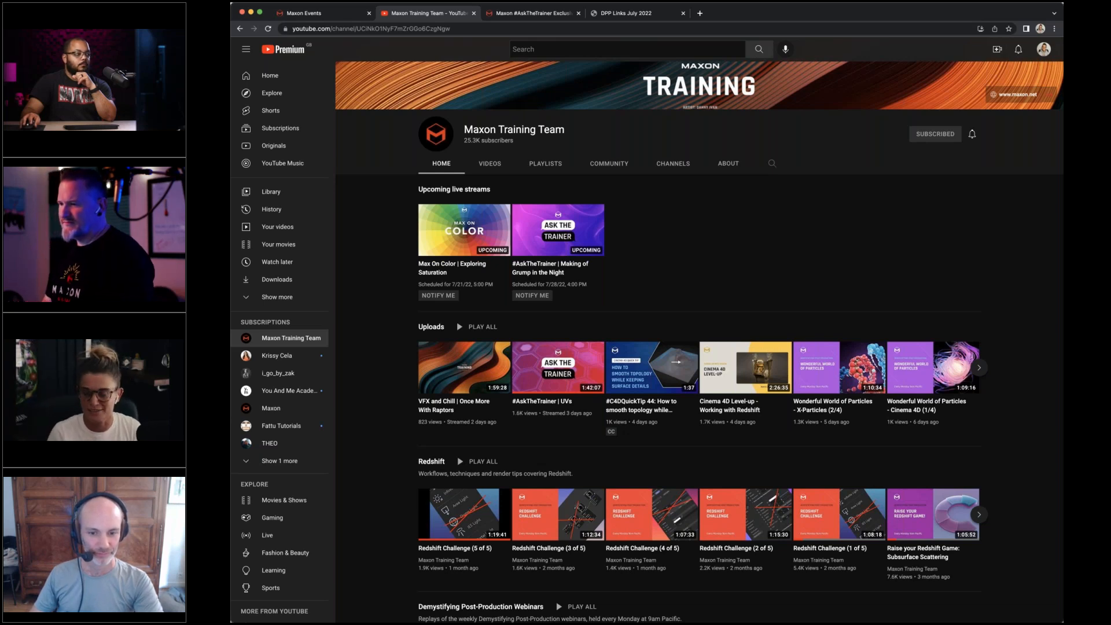
View the Maxon #AskTheTrainer Exclusive Wear store page and the DPP Links July 2022 document
{"action": "left_click", "coordinate": [520, 13]}
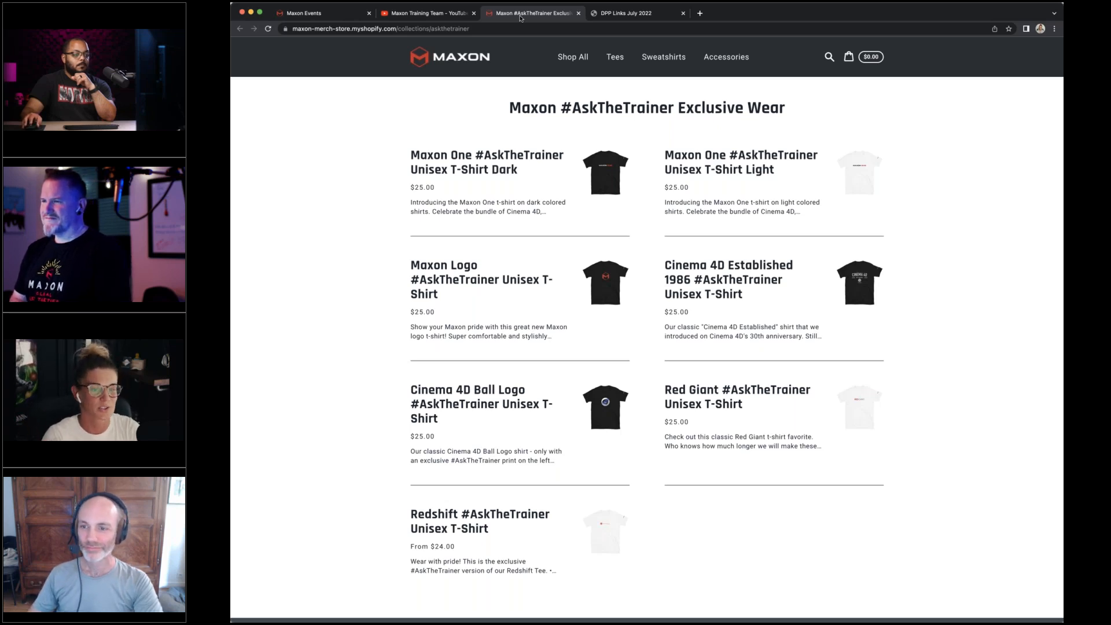
{"action": "left_click", "coordinate": [612, 12]}
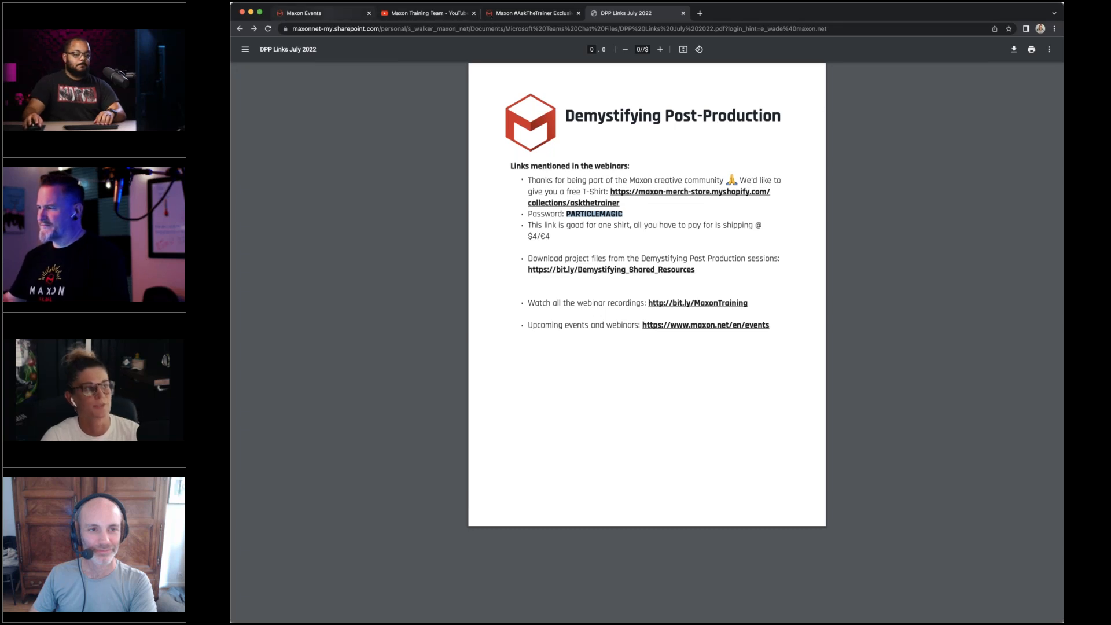
Open the Demystifying Post-Production: Wonderful World of Particles - Week 3 event page from Maxon Events and read its description
{"action": "left_click", "coordinate": [312, 13]}
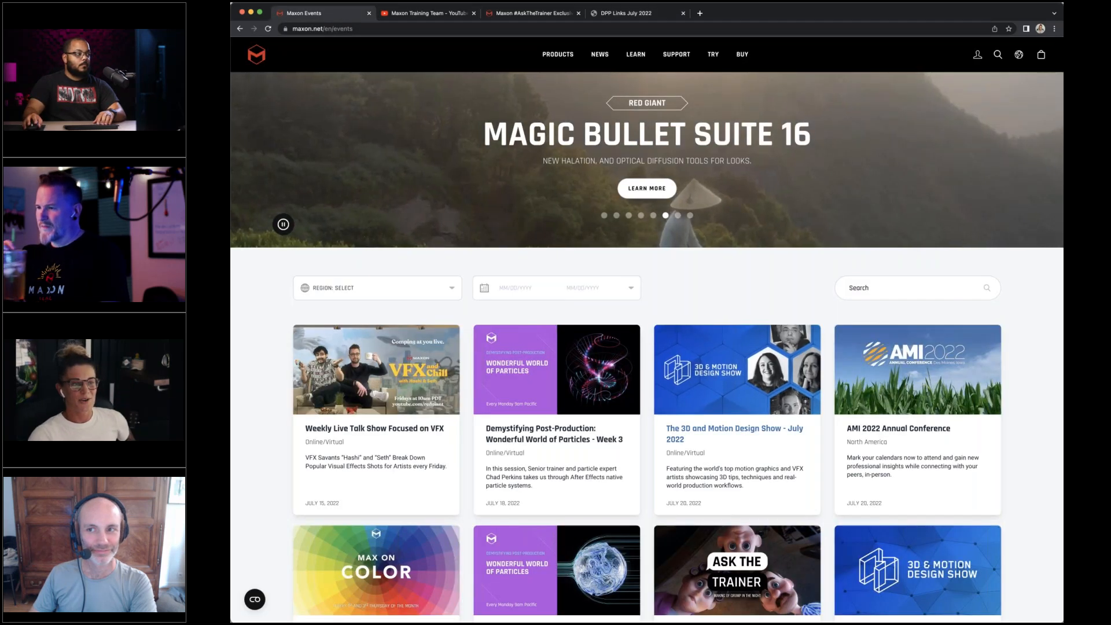
{"action": "left_click", "coordinate": [575, 374]}
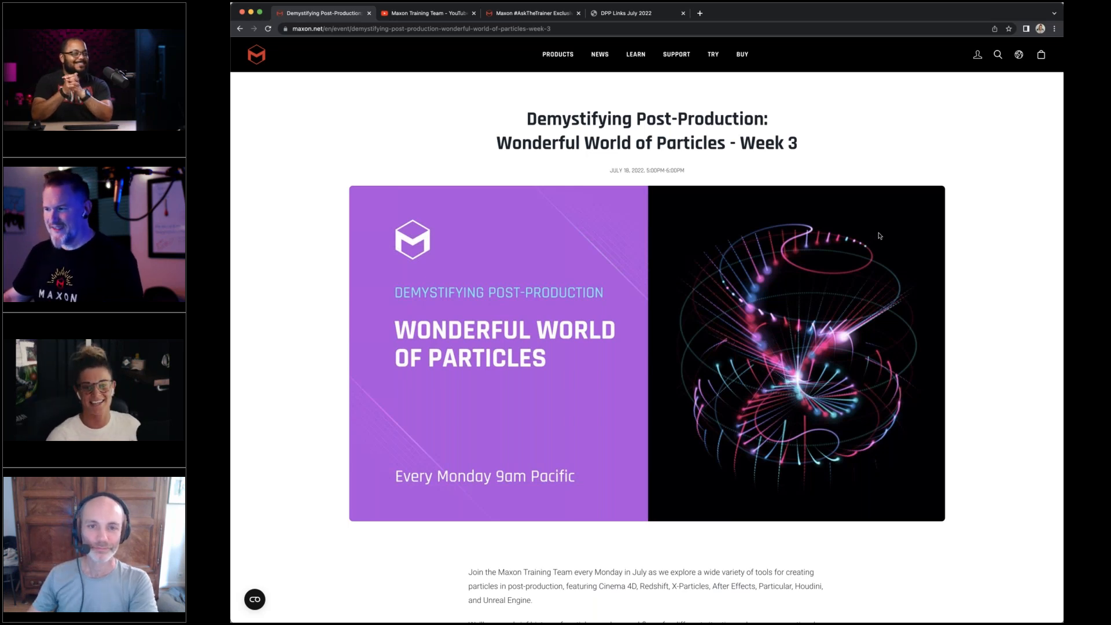
{"action": "scroll", "coordinate": [970, 327], "scroll_direction": "down", "scroll_amount": 2}
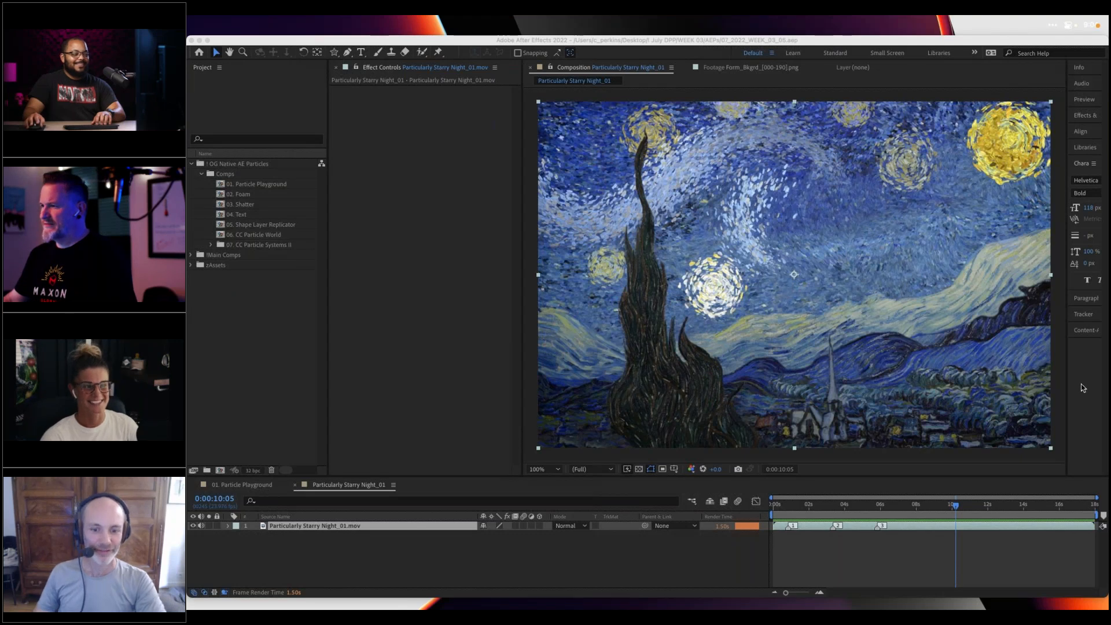
Switch to After Effects and preview the Particularly Starry Night_01 composition from its start to about 0:00:14:19
{"action": "left_click", "coordinate": [821, 457]}
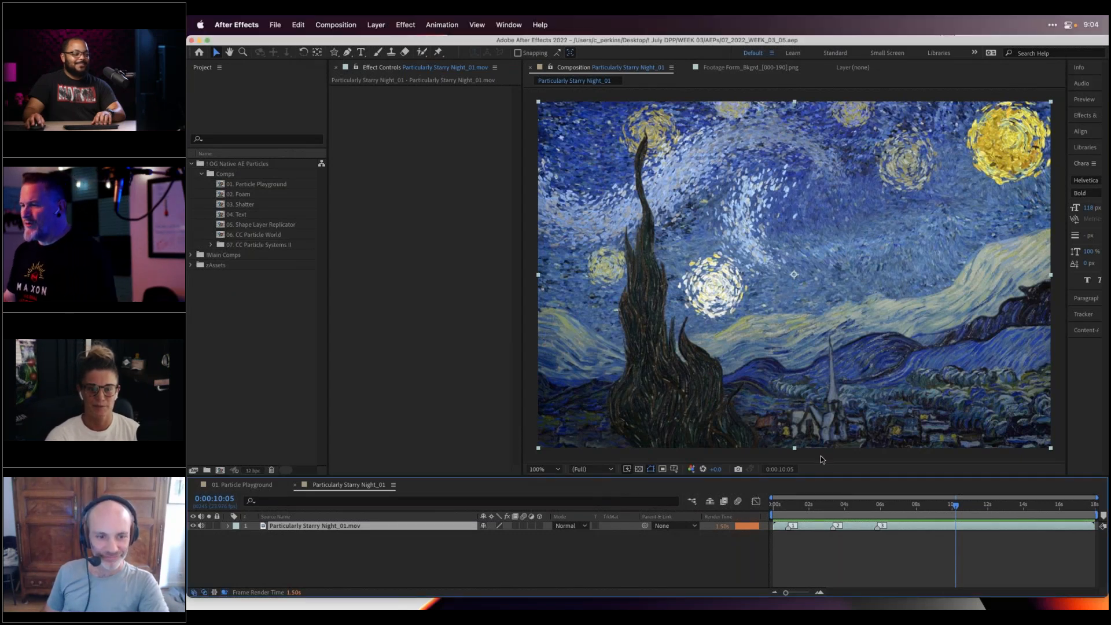
{"action": "left_click", "coordinate": [776, 512]}
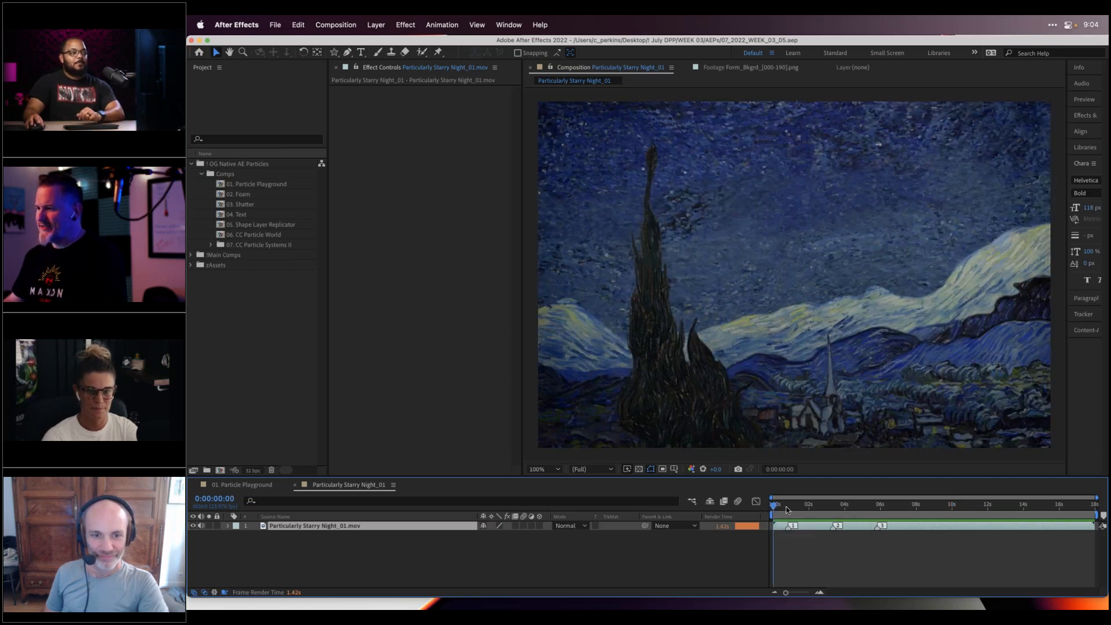
{"action": "left_click", "coordinate": [785, 509]}
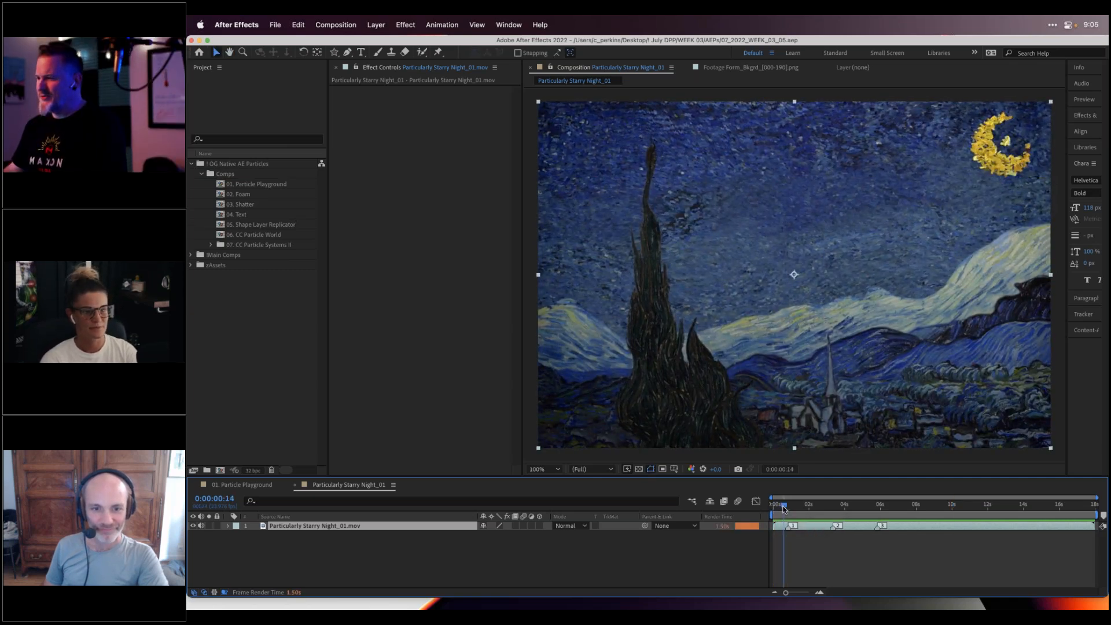
{"action": "left_click_drag", "start_coordinate": [784, 509], "coordinate": [783, 510]}
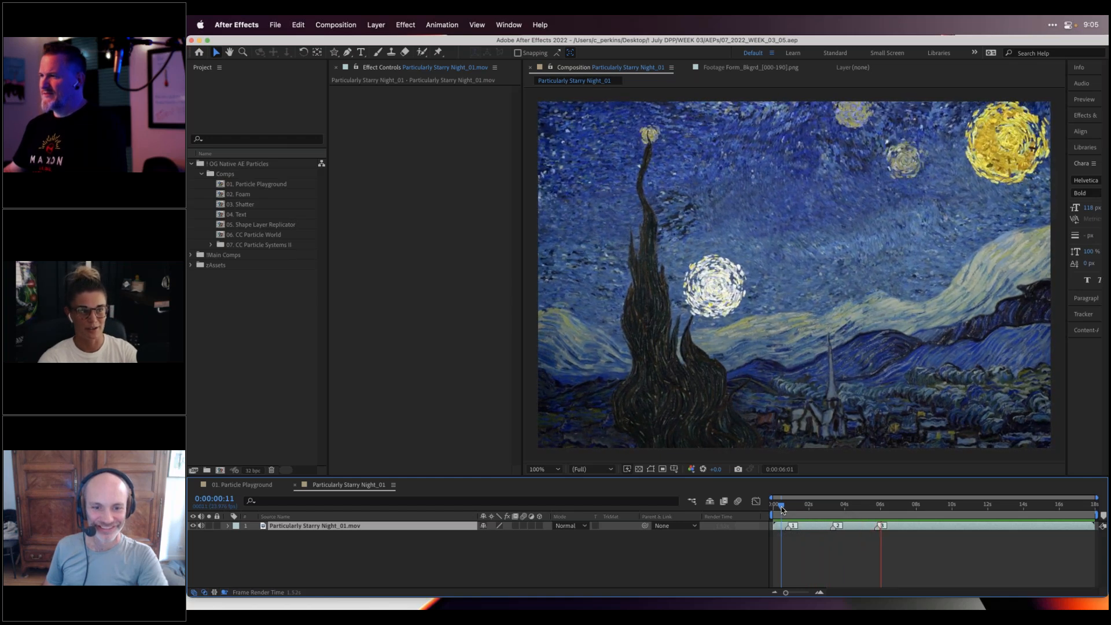
{"action": "key", "text": "space"}
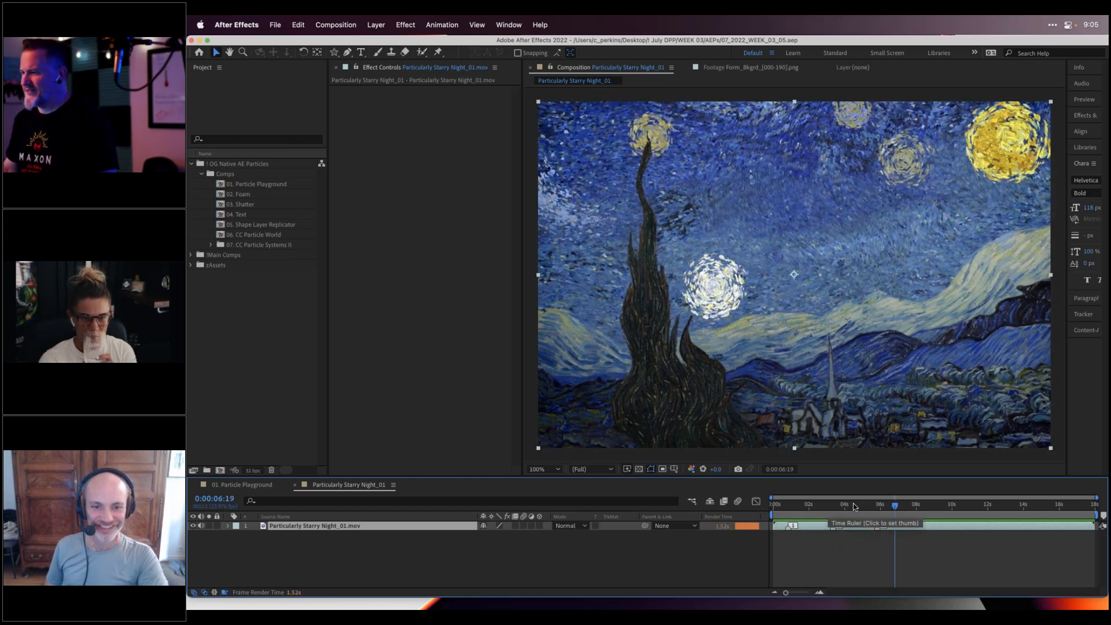
{"action": "left_click", "coordinate": [881, 506]}
{"action": "left_click_drag", "start_coordinate": [881, 506], "coordinate": [919, 503]}
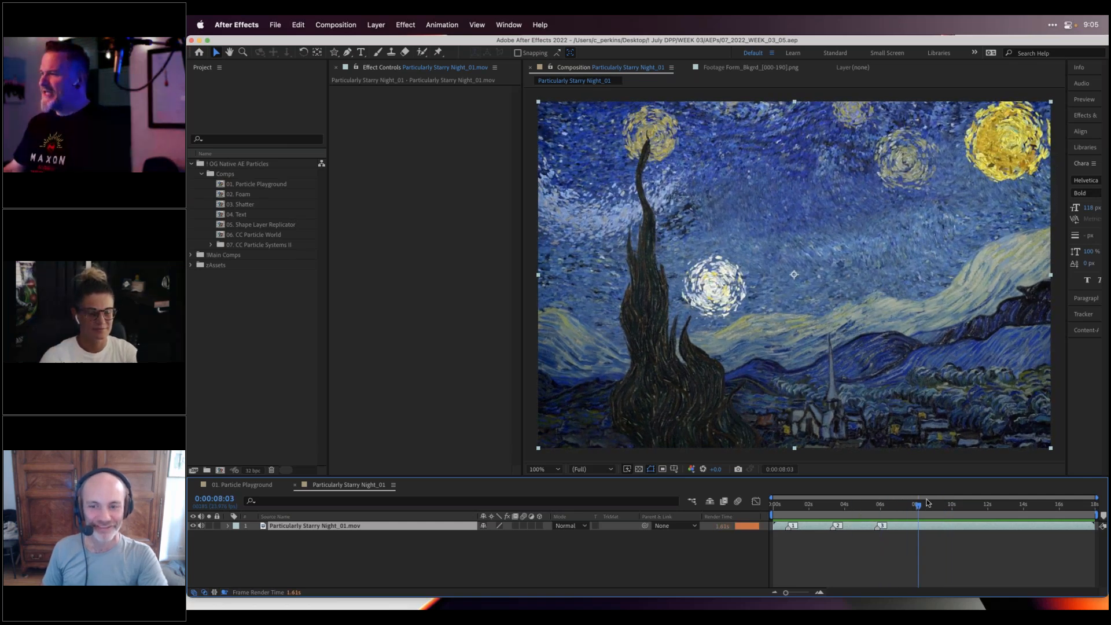
{"action": "left_click_drag", "start_coordinate": [927, 503], "coordinate": [1037, 505]}
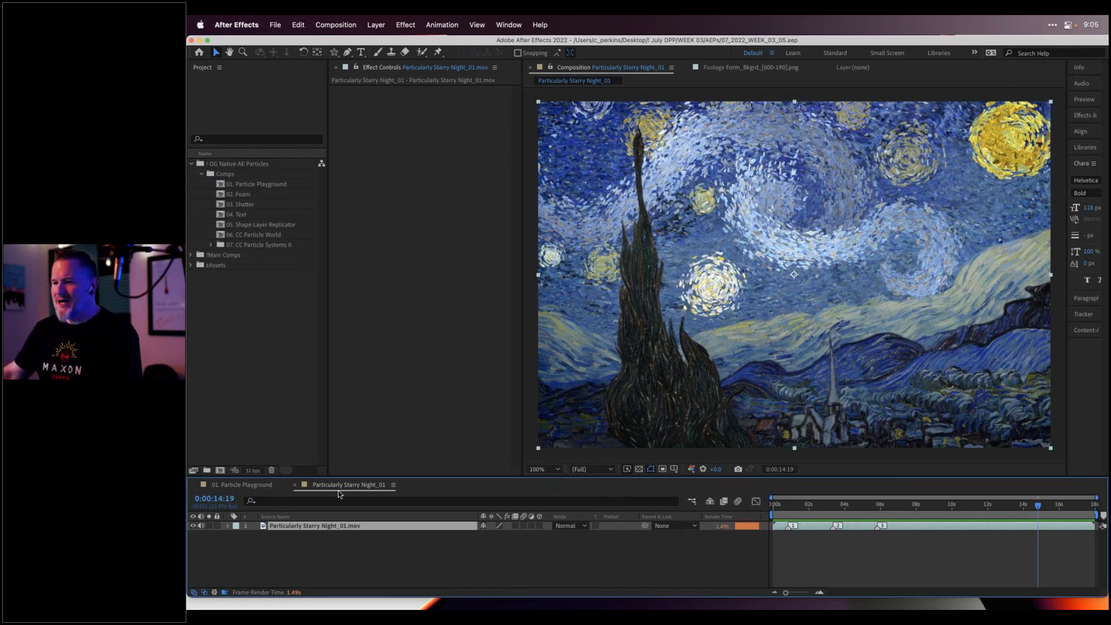
Open the 01. Particle Playground composition and play its particle animation from the first frame
{"action": "left_click", "coordinate": [254, 488]}
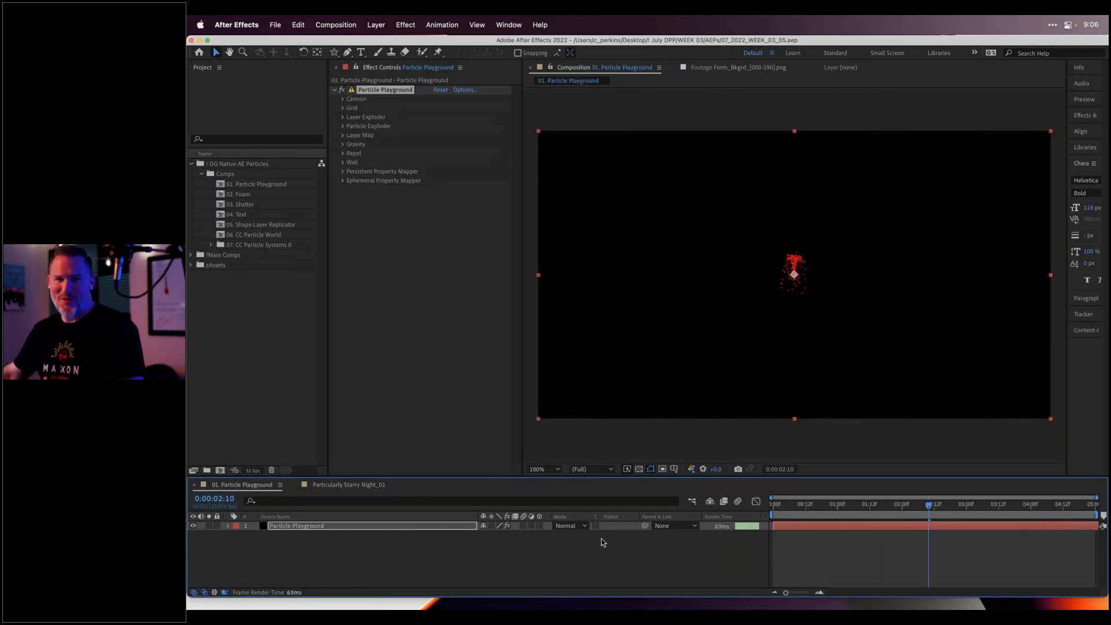
{"action": "left_click", "coordinate": [784, 507]}
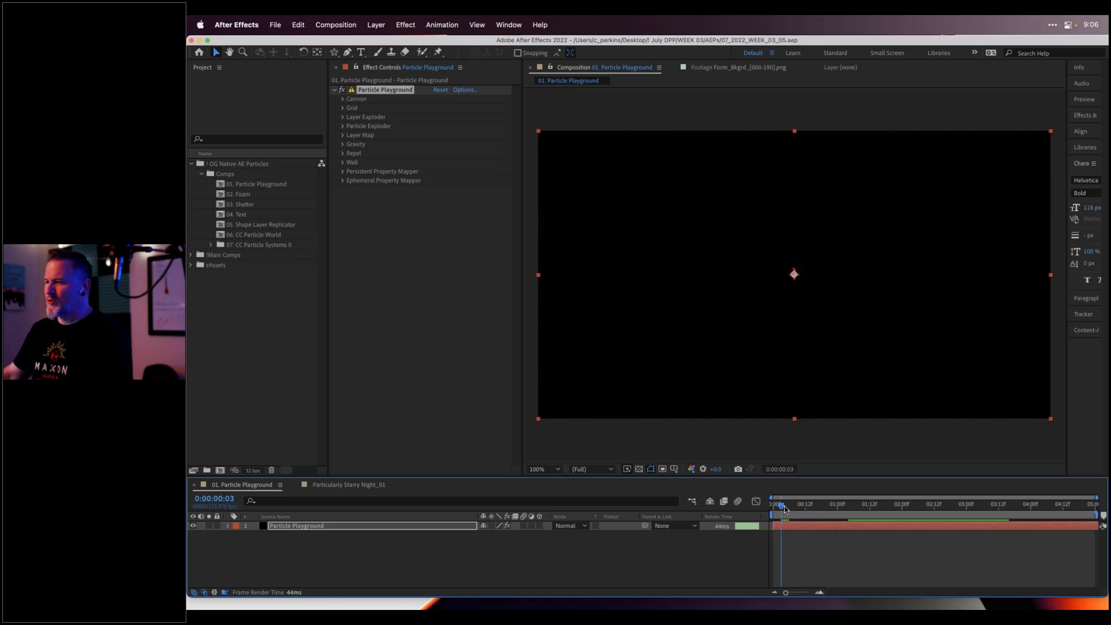
{"action": "left_click_drag", "start_coordinate": [785, 509], "coordinate": [761, 507]}
{"action": "key", "text": "h"}
{"action": "key", "text": "space"}
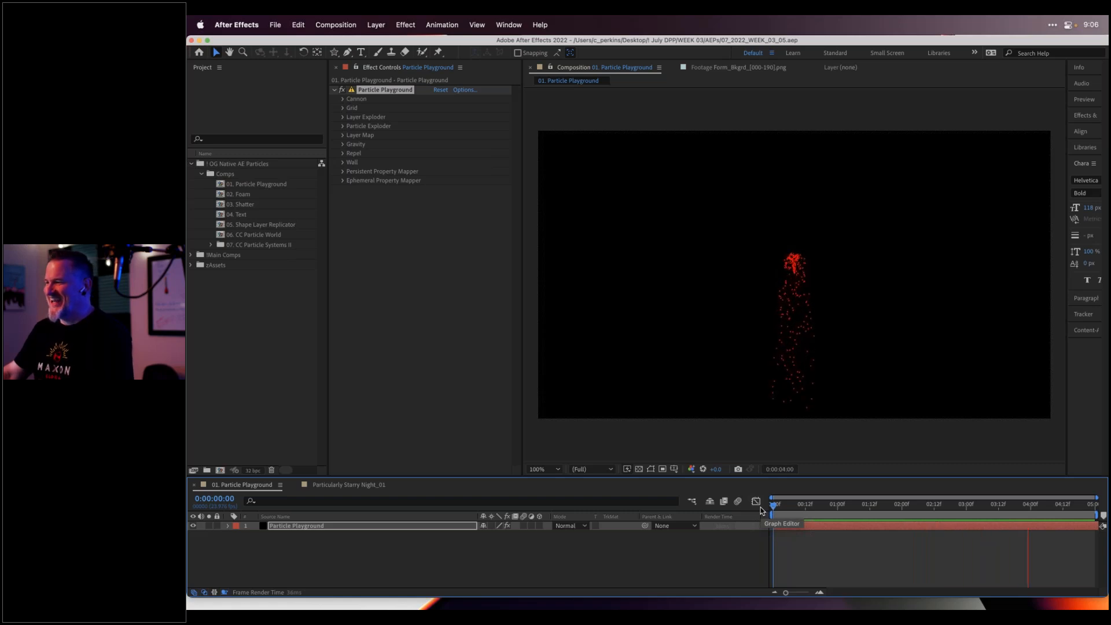
{"action": "key", "text": "space"}
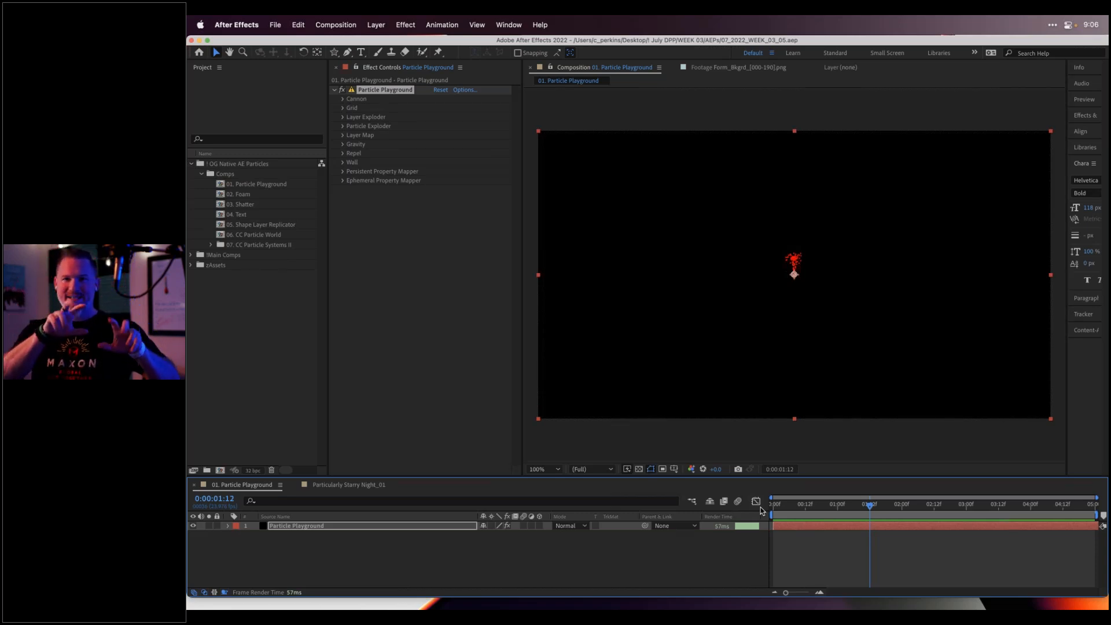
Scrub repeatedly through the early part of the Particle Playground animation, ending at 0:00:02:15
{"action": "left_click", "coordinate": [795, 505]}
{"action": "left_click_drag", "start_coordinate": [810, 508], "coordinate": [910, 485]}
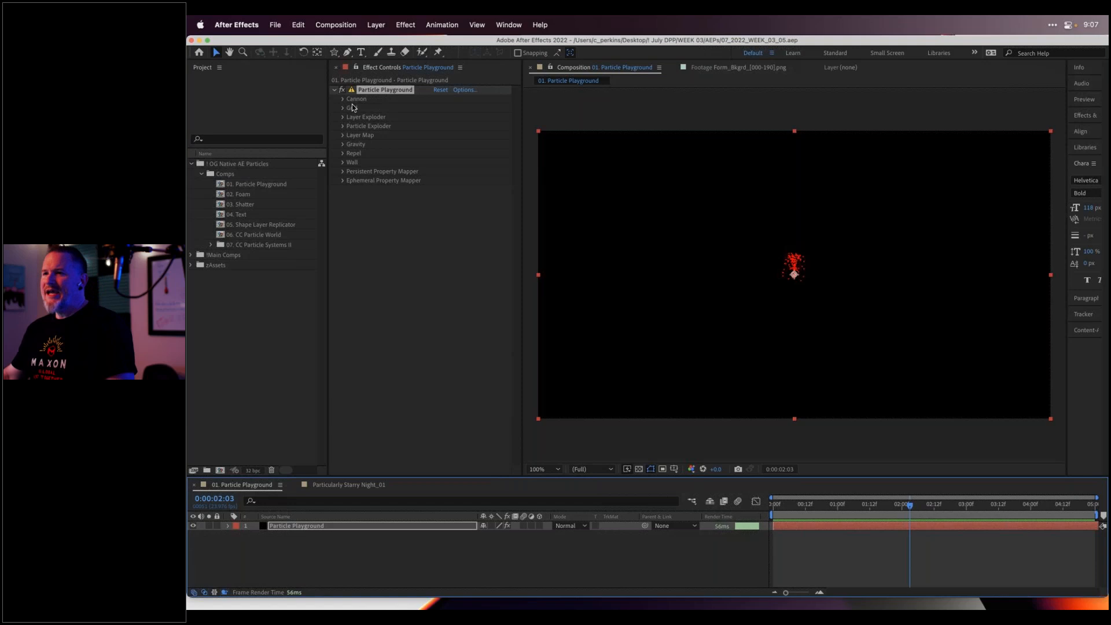
{"action": "left_click_drag", "start_coordinate": [799, 507], "coordinate": [913, 504]}
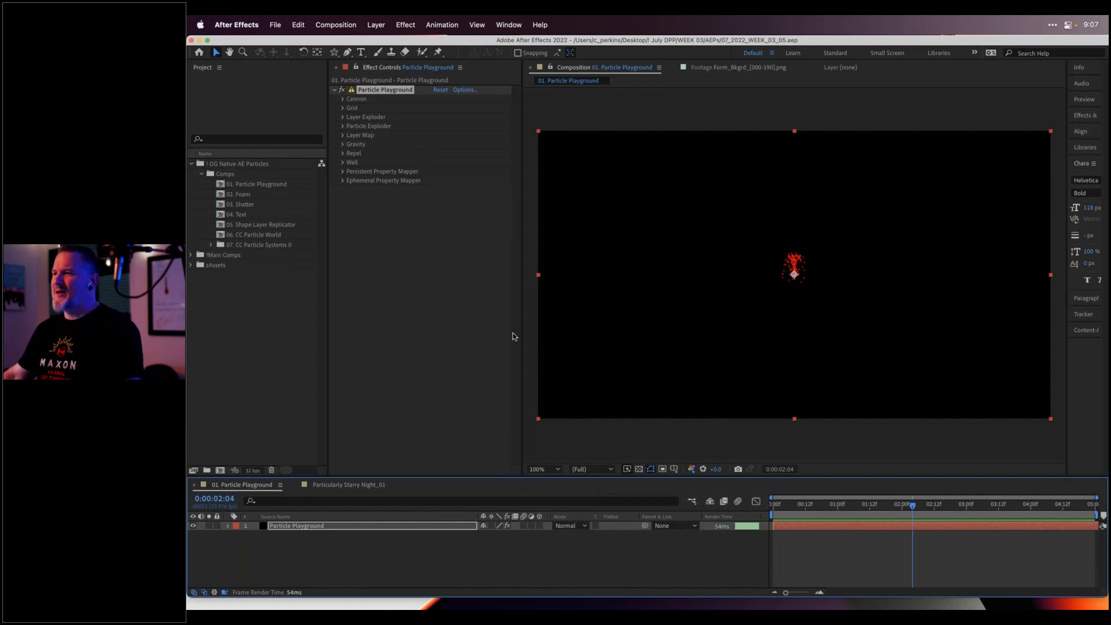
{"action": "left_click_drag", "start_coordinate": [797, 507], "coordinate": [845, 505]}
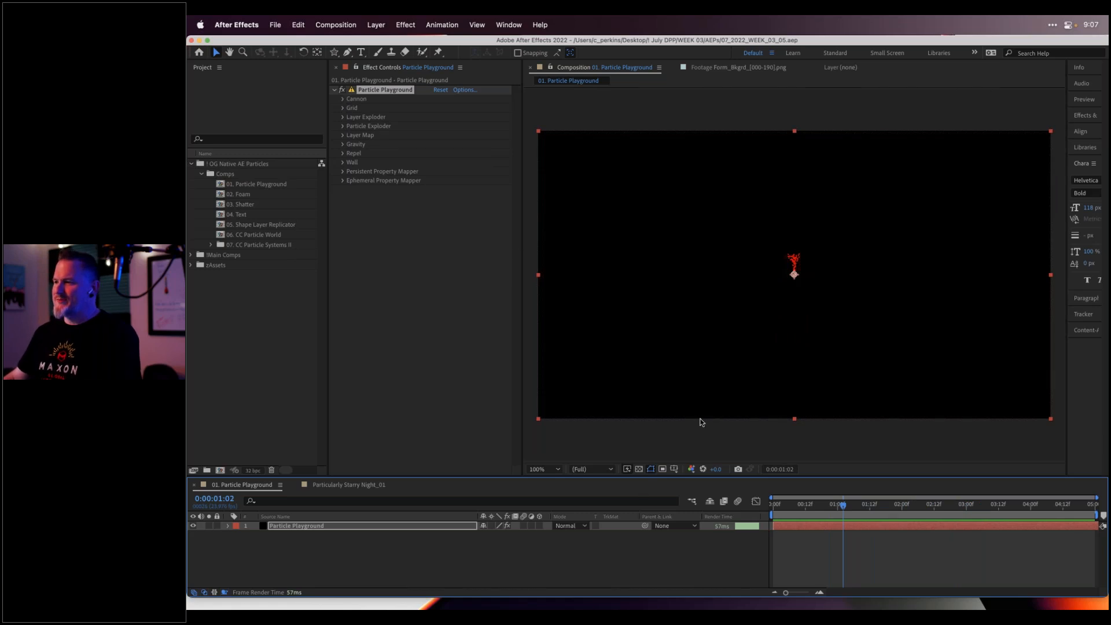
{"action": "left_click_drag", "start_coordinate": [813, 507], "coordinate": [945, 478]}
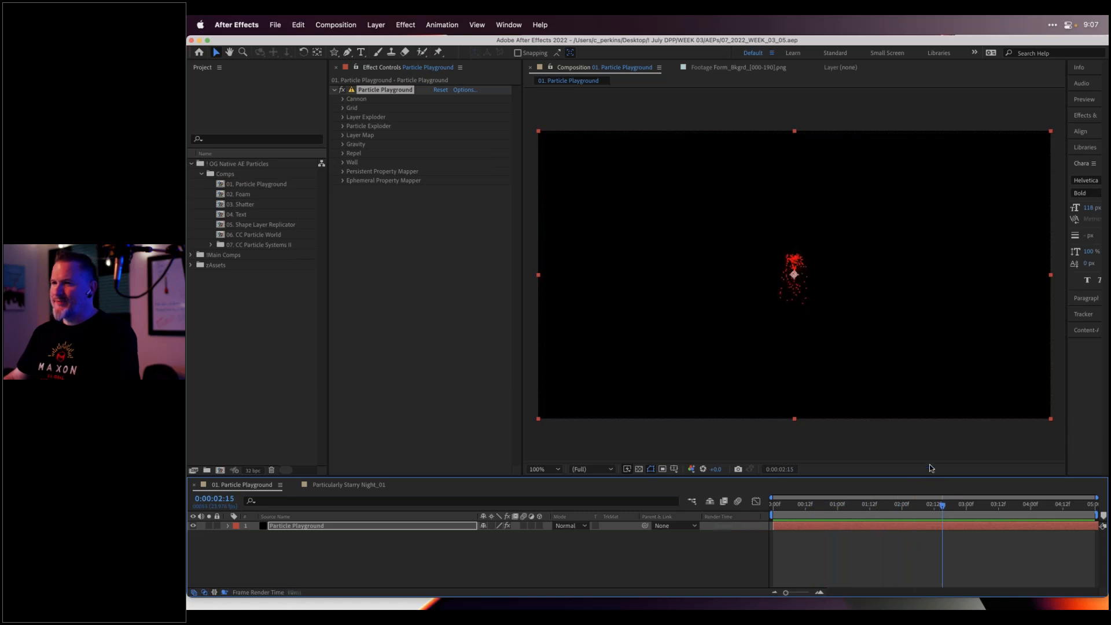
In Particle Playground's Grid settings, set Particles Across to 3 and Particles Down to 3
{"action": "left_click", "coordinate": [343, 109]}
{"action": "left_click", "coordinate": [437, 145]}
{"action": "type", "text": "3"}
{"action": "key", "text": "Return"}
{"action": "left_click", "coordinate": [438, 154]}
{"action": "type", "text": "3"}
{"action": "key", "text": "Return"}
Change the Particle Playground grid's particle colour to light blue, hex 00A9FF
{"action": "left_click", "coordinate": [440, 163]}
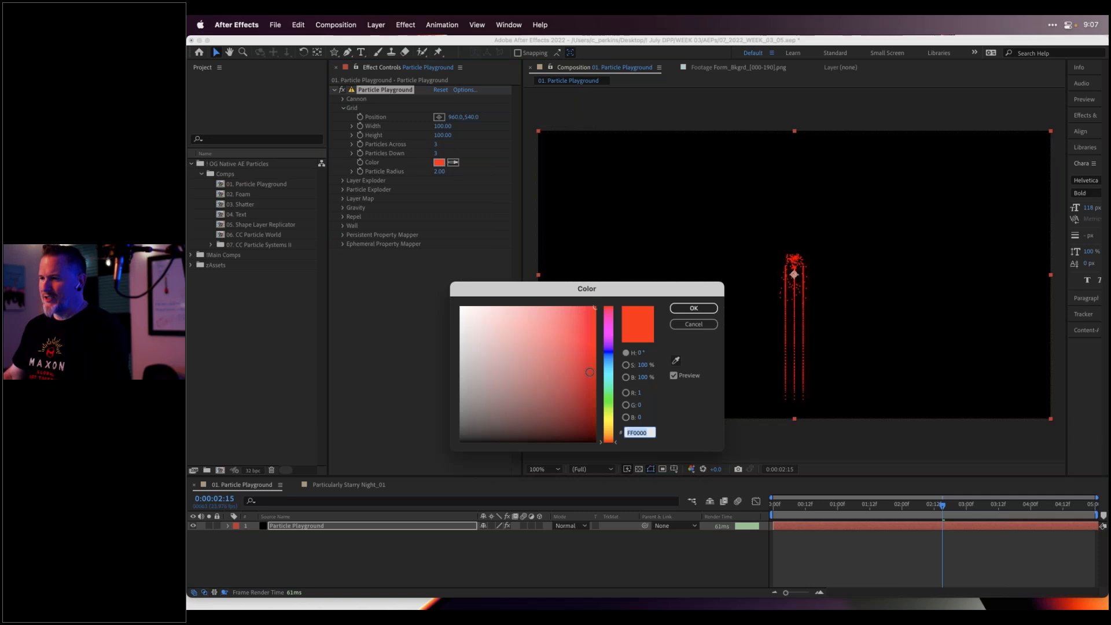
{"action": "left_click", "coordinate": [604, 368]}
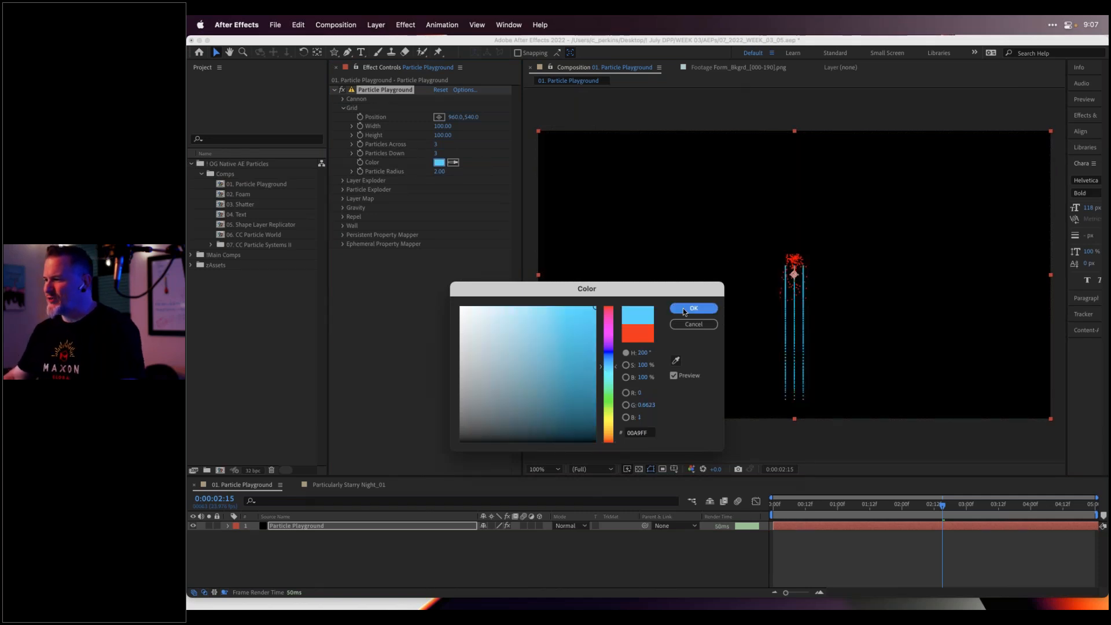
{"action": "left_click", "coordinate": [683, 308]}
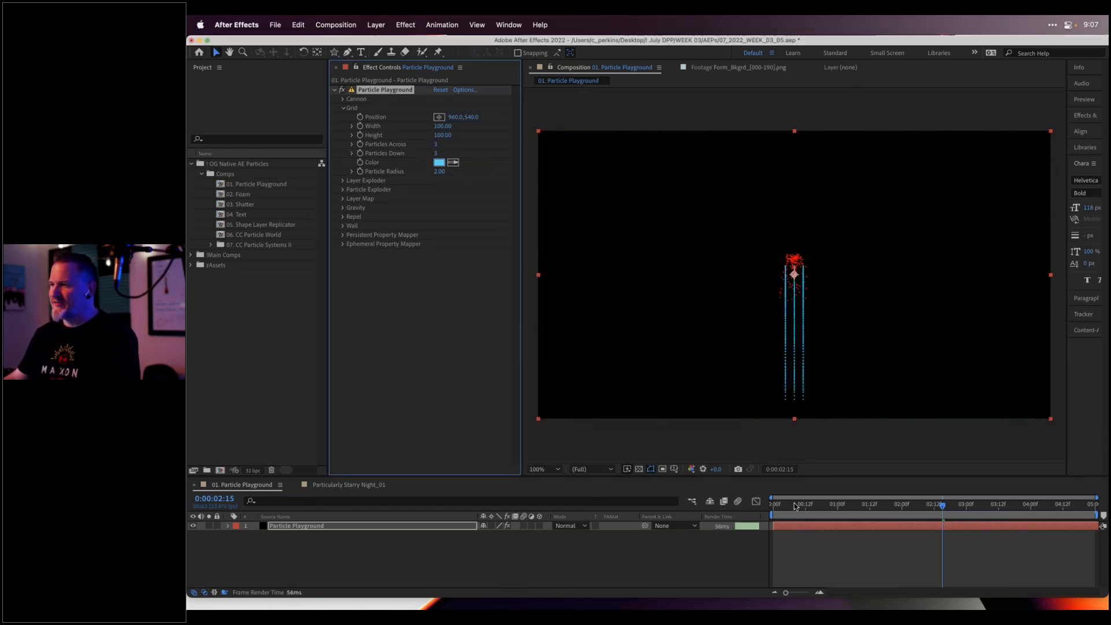
Play and scrub the Particle Playground animation to compare the blue grid with the red cannon, ending at 0:00:02:06
{"action": "left_click_drag", "start_coordinate": [794, 503], "coordinate": [833, 488]}
{"action": "key", "text": "space"}
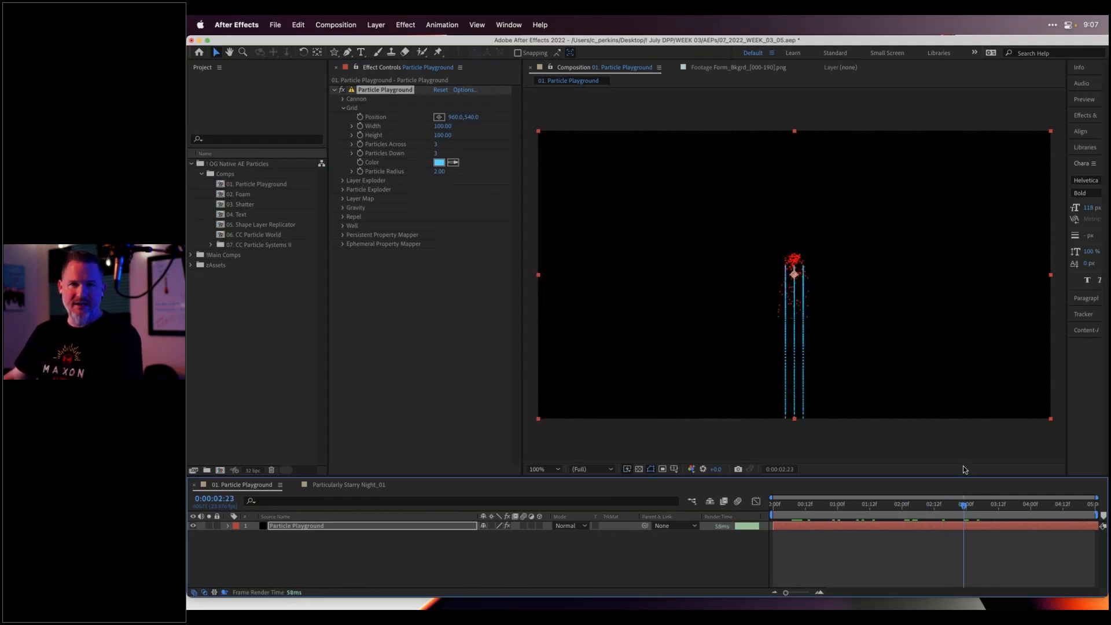
{"action": "left_click", "coordinate": [899, 503]}
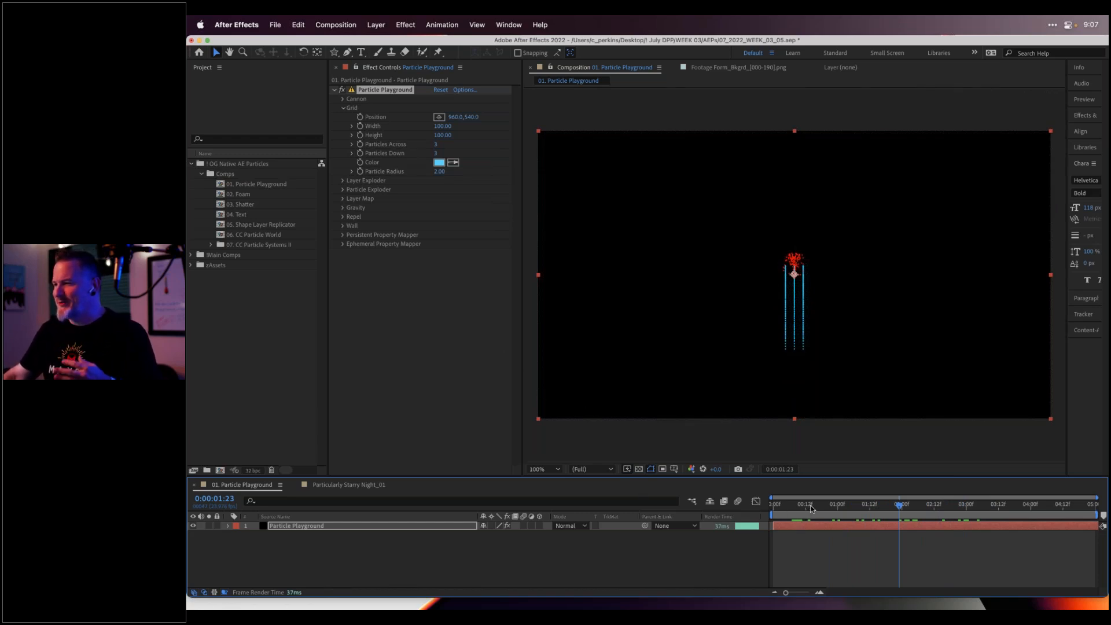
{"action": "left_click_drag", "start_coordinate": [812, 508], "coordinate": [918, 505]}
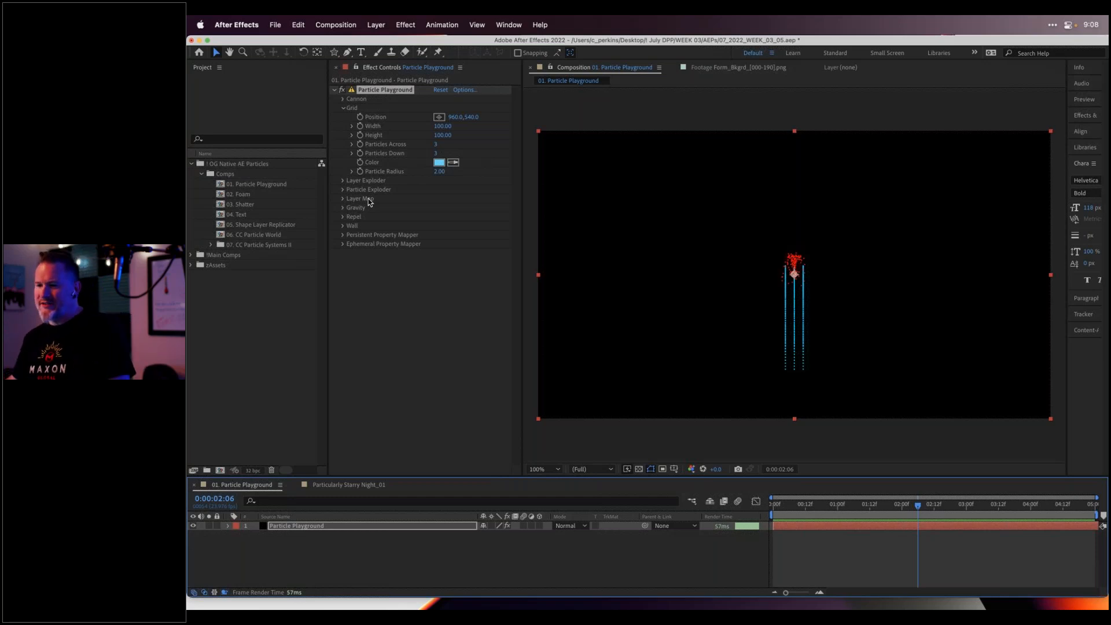
Open the 02. Foam composition, scrub through its draft bubbles to 0:00:02:15, and set the Foam effect's View to Rendered
{"action": "double_click", "coordinate": [225, 195]}
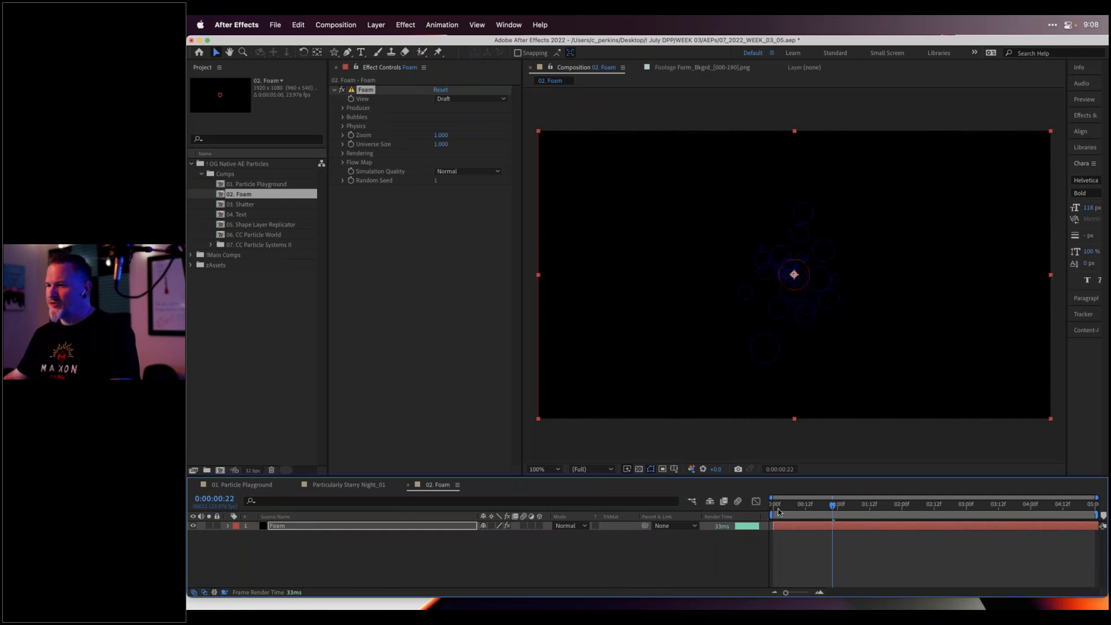
{"action": "left_click_drag", "start_coordinate": [782, 509], "coordinate": [943, 510]}
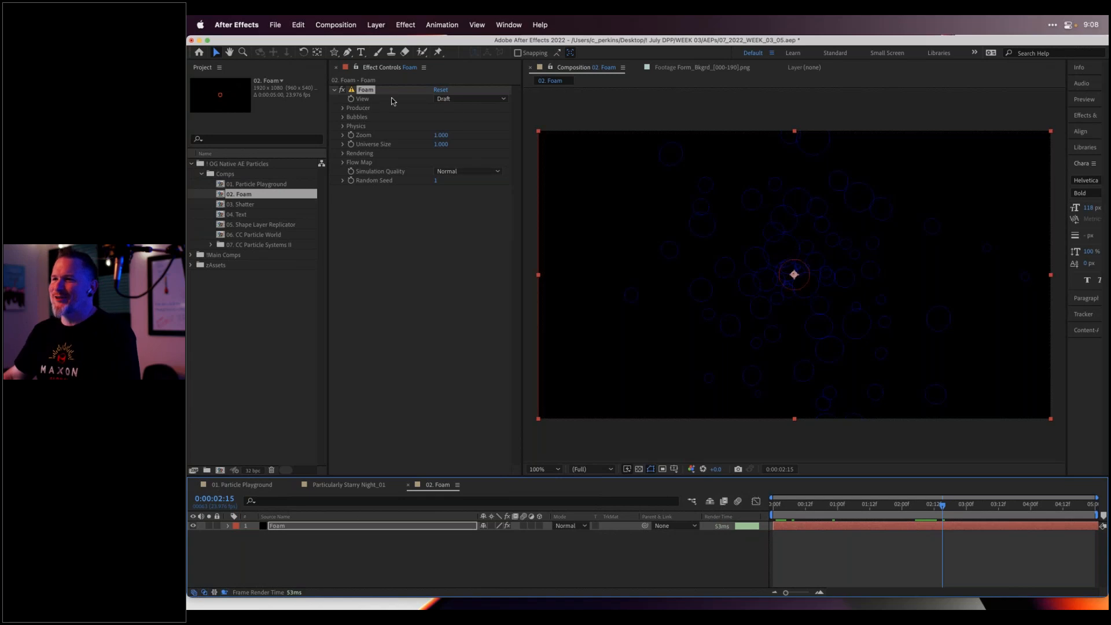
{"action": "left_click", "coordinate": [463, 99]}
{"action": "left_click", "coordinate": [463, 136]}
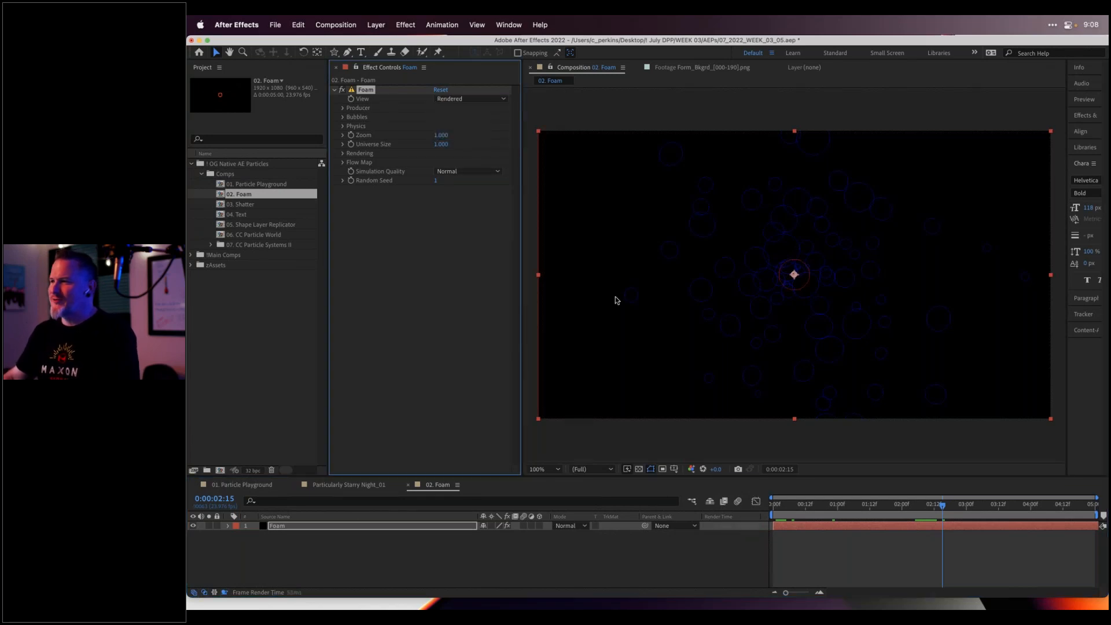
Scrub and play the rendered bubble animation, stopping the preview at 0:00:01:23
{"action": "left_click_drag", "start_coordinate": [796, 507], "coordinate": [948, 508]}
{"action": "key", "text": "space"}
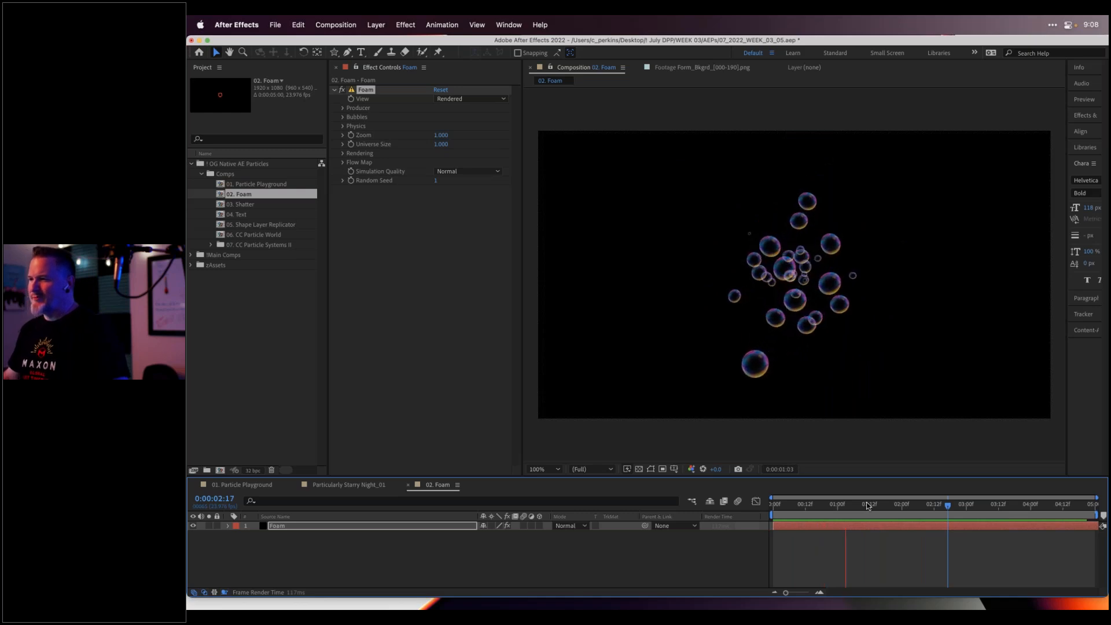
{"action": "key", "text": "space"}
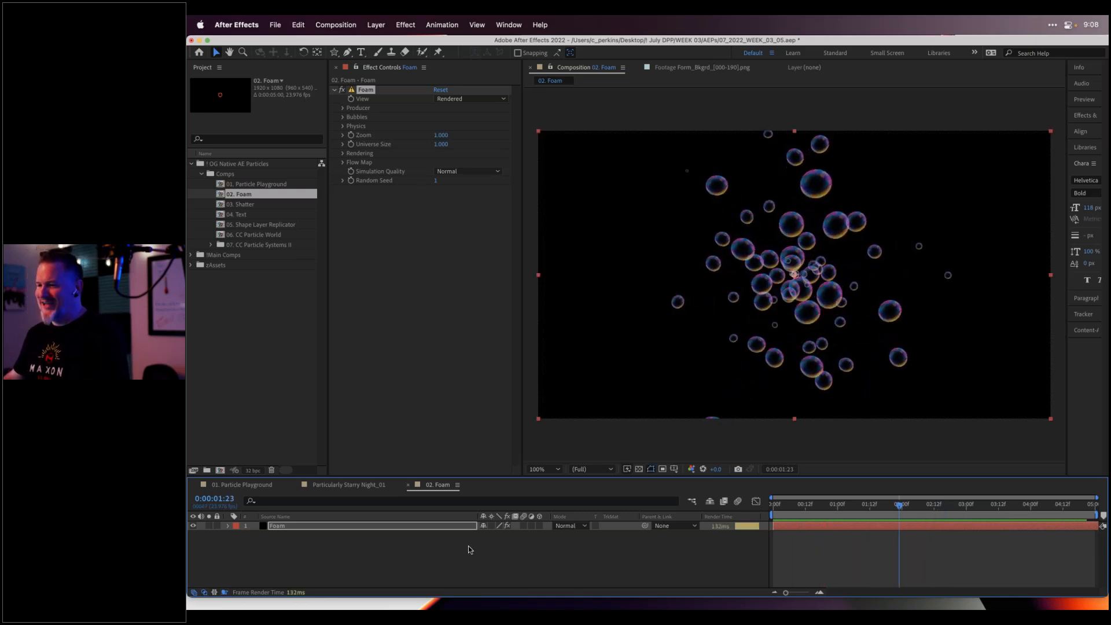
With no layer selected, draw a small red star at the centre of the composition as a new shape layer and hide it
{"action": "left_click", "coordinate": [454, 549]}
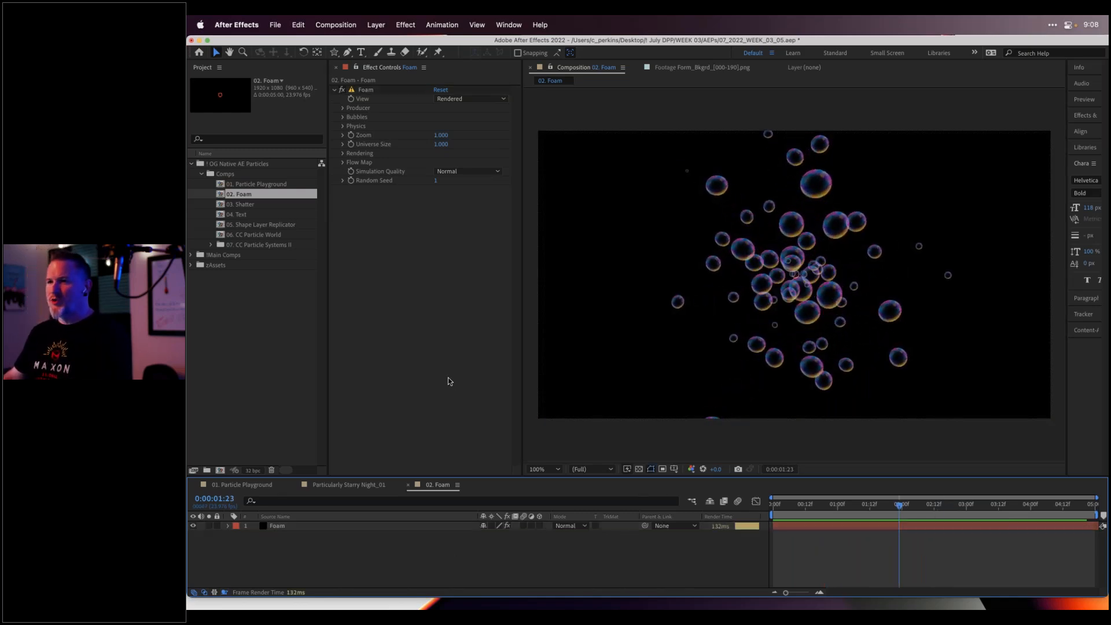
{"action": "key", "text": "q"}
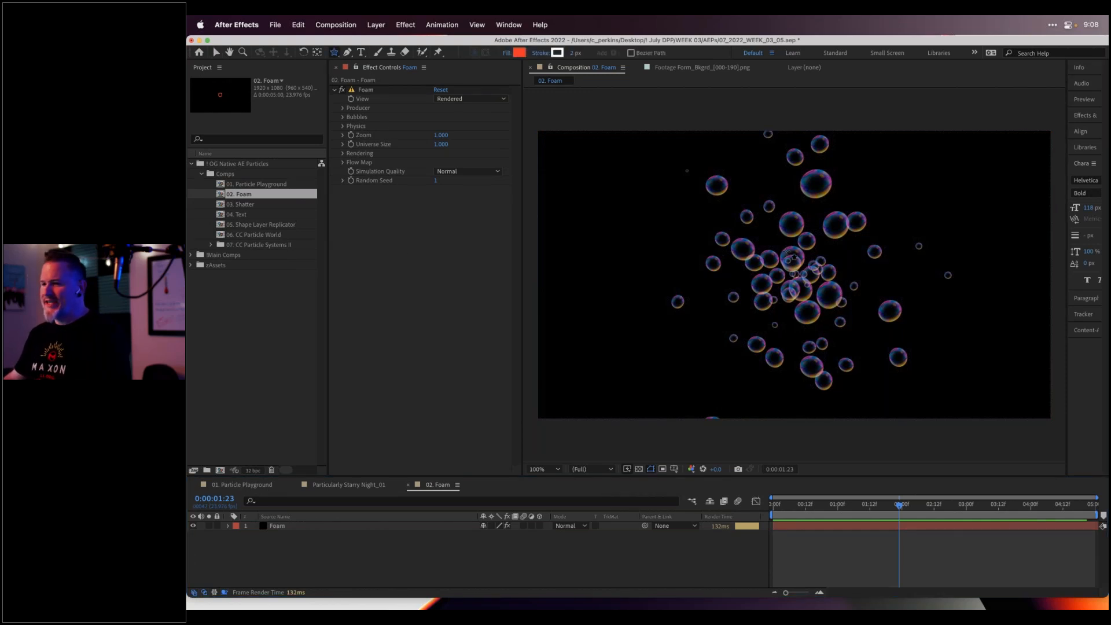
{"action": "left_click_drag", "start_coordinate": [790, 249], "coordinate": [788, 214]}
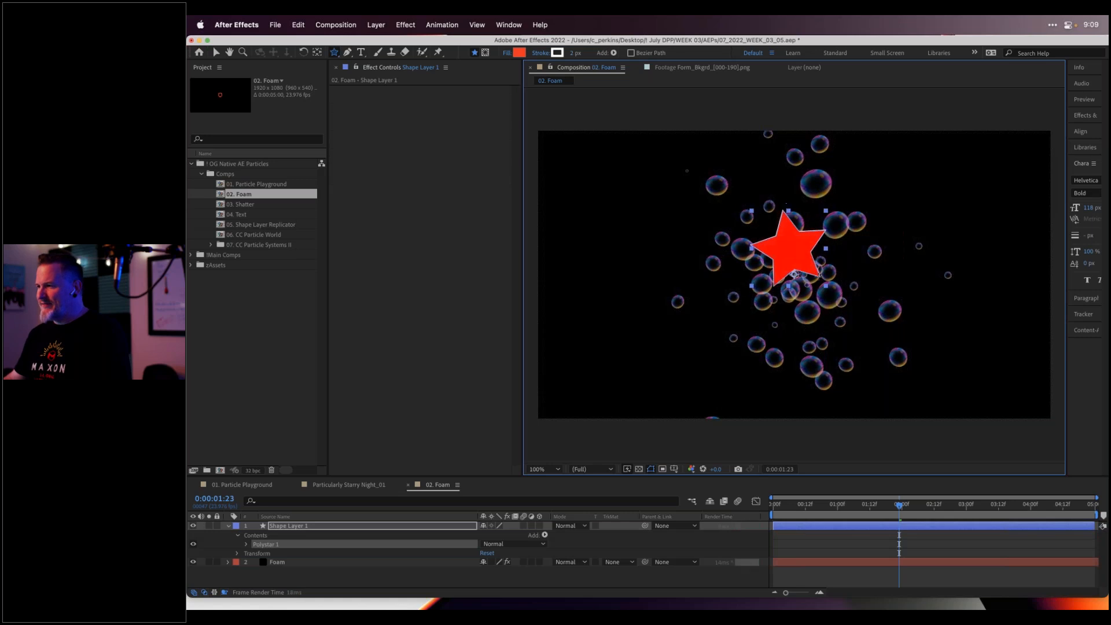
{"action": "mouse_move", "coordinate": [816, 276]}
{"action": "left_mouse_down"}
{"action": "mouse_move", "coordinate": [828, 293]}
{"action": "mouse_move", "coordinate": [812, 292]}
{"action": "left_mouse_up"}
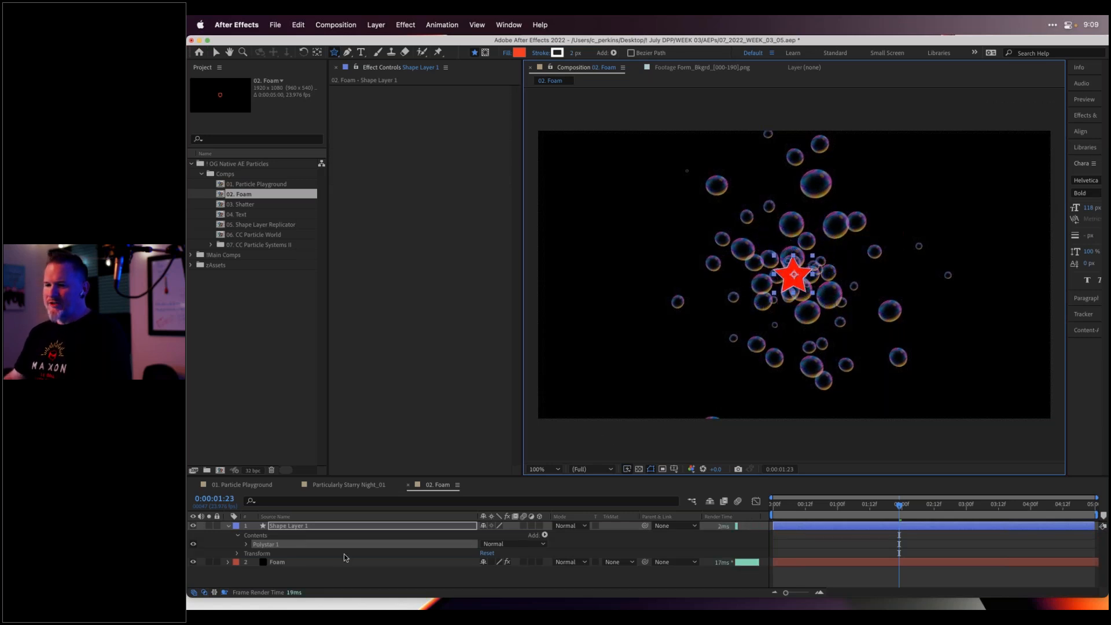
{"action": "left_click", "coordinate": [193, 526]}
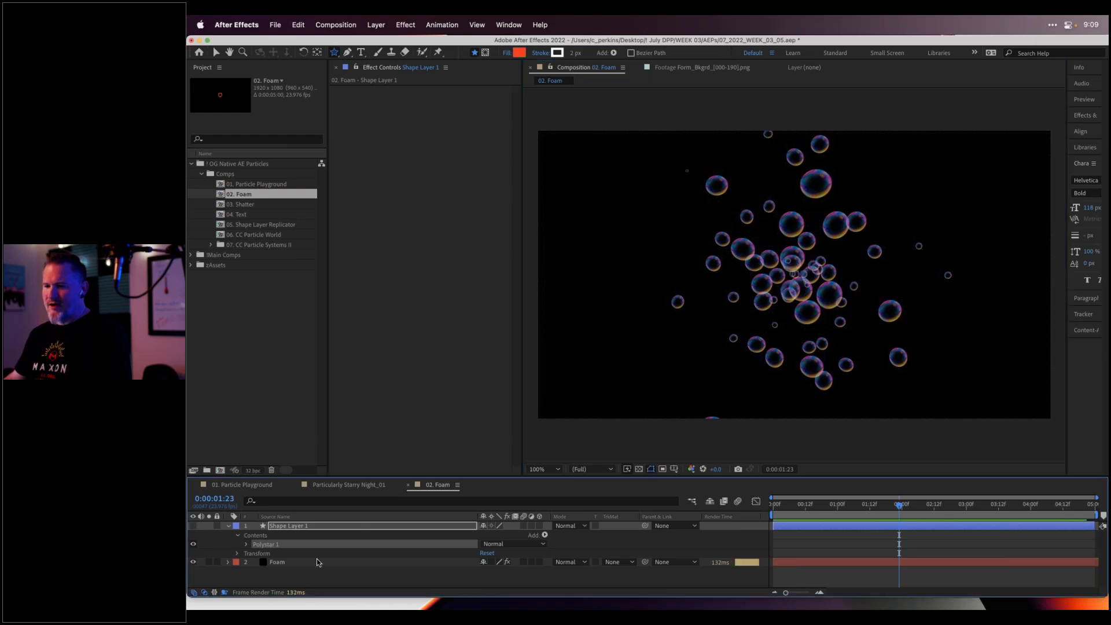
In the Foam layer's Rendering settings, set Bubble Texture to Soda Water
{"action": "left_click", "coordinate": [289, 562]}
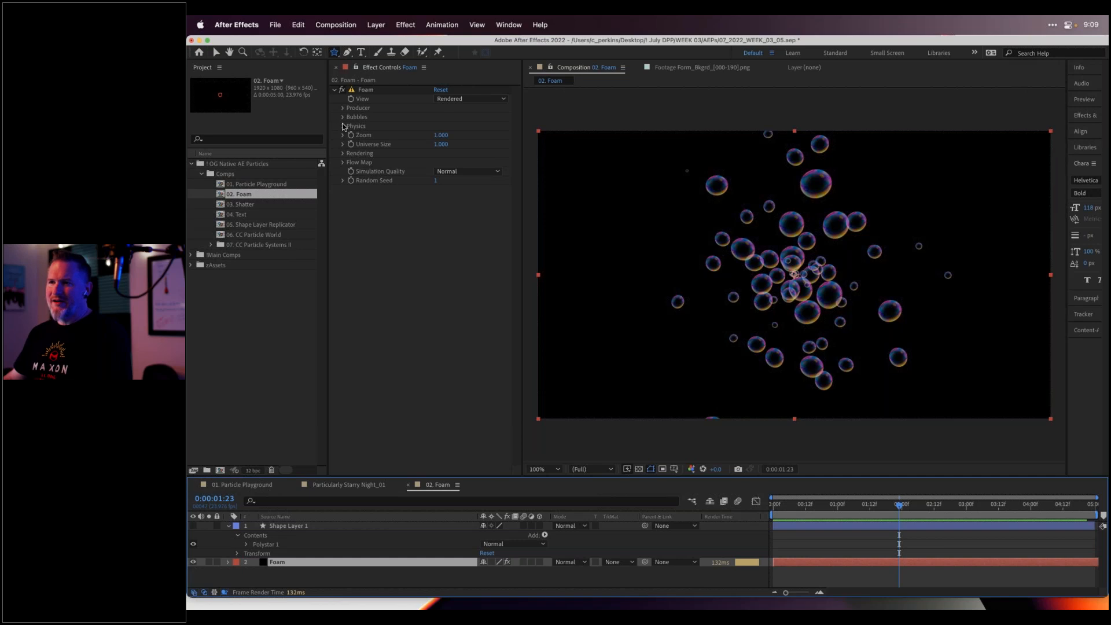
{"action": "left_click", "coordinate": [343, 154]}
{"action": "left_click", "coordinate": [470, 171]}
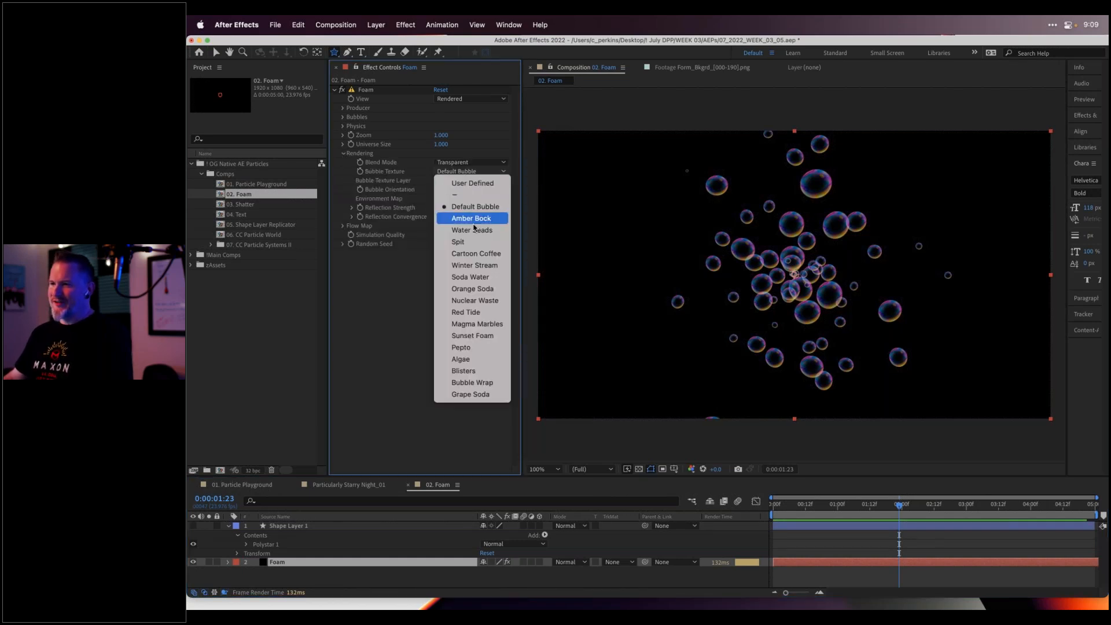
{"action": "left_click", "coordinate": [475, 277]}
Set Bubble Texture to User Defined with Shape Layer 1 as the texture layer, and raise the bubble Size to about 3.63
{"action": "left_click", "coordinate": [481, 171]}
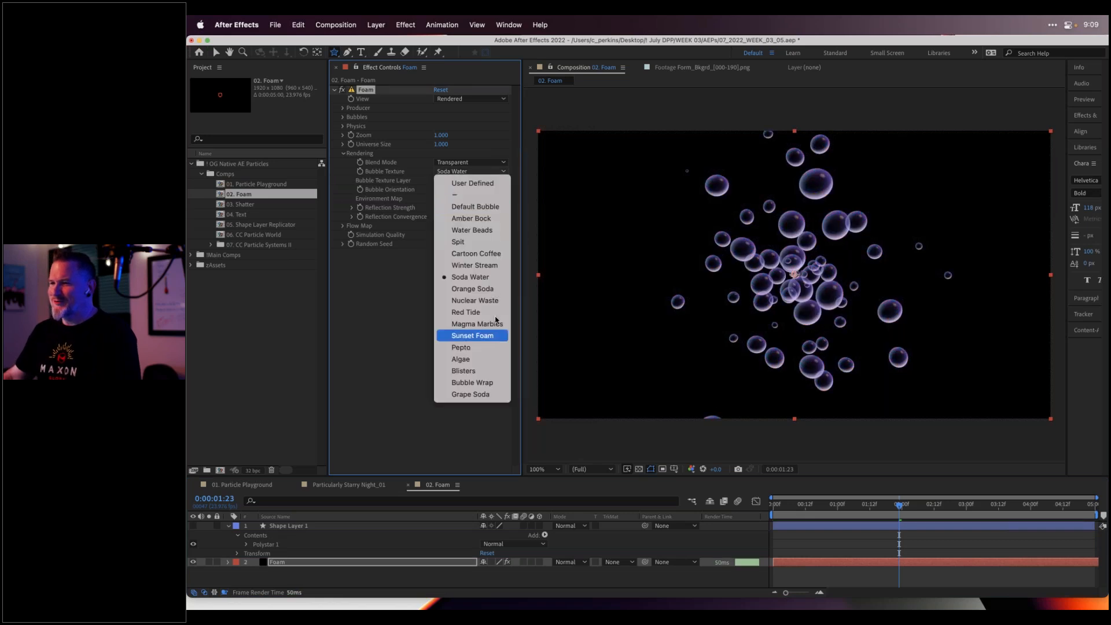
{"action": "left_click", "coordinate": [445, 183]}
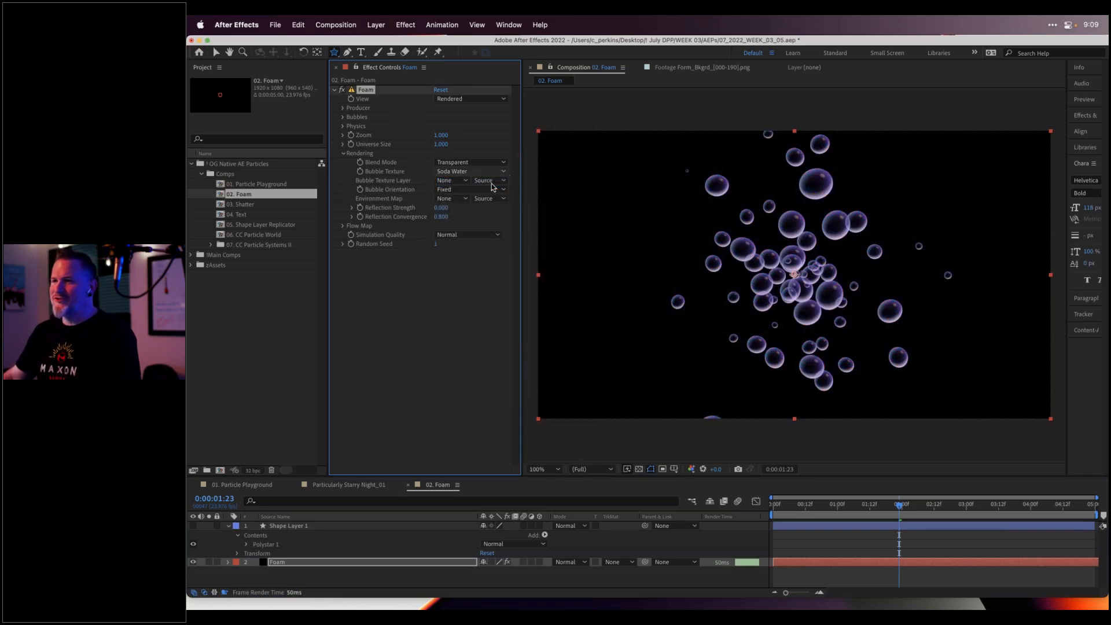
{"action": "left_click", "coordinate": [444, 180]}
{"action": "left_click", "coordinate": [467, 210]}
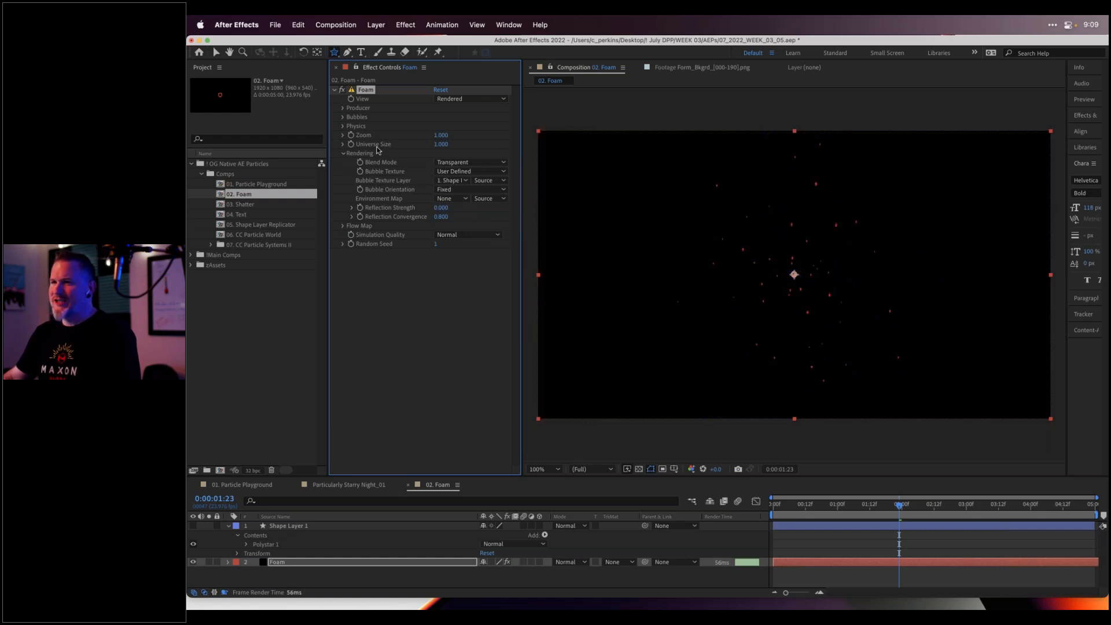
{"action": "left_click", "coordinate": [344, 117]}
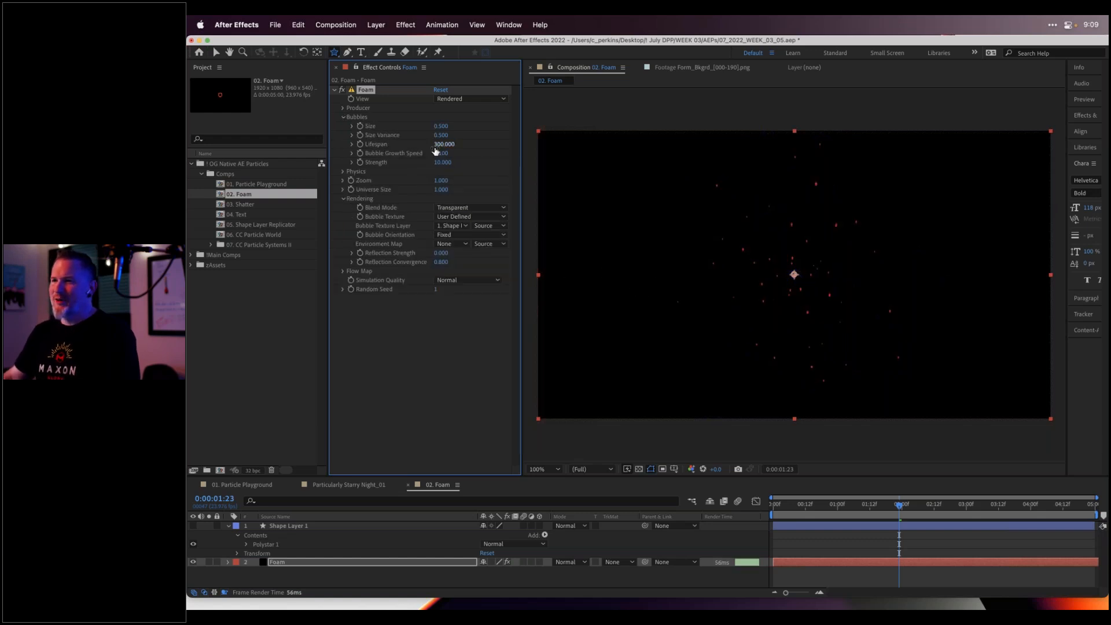
{"action": "left_click_drag", "start_coordinate": [475, 130], "coordinate": [577, 174]}
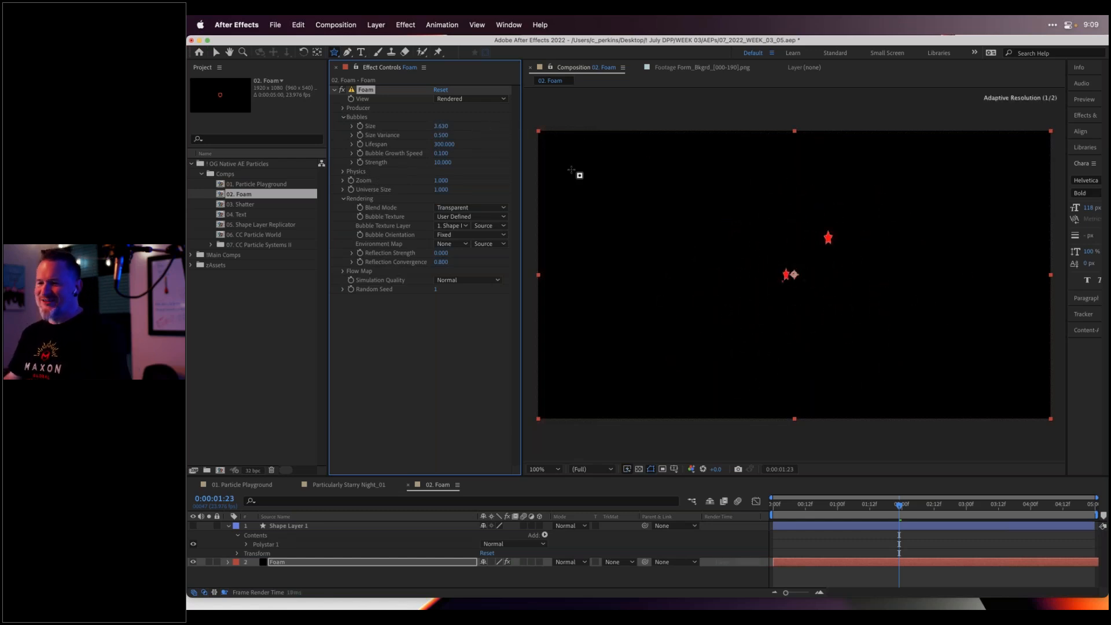
Show Shape Layer 1 temporarily, stretch its star horizontally to about twice its width, and hide the layer again
{"action": "left_click", "coordinate": [194, 526]}
{"action": "left_click", "coordinate": [308, 527]}
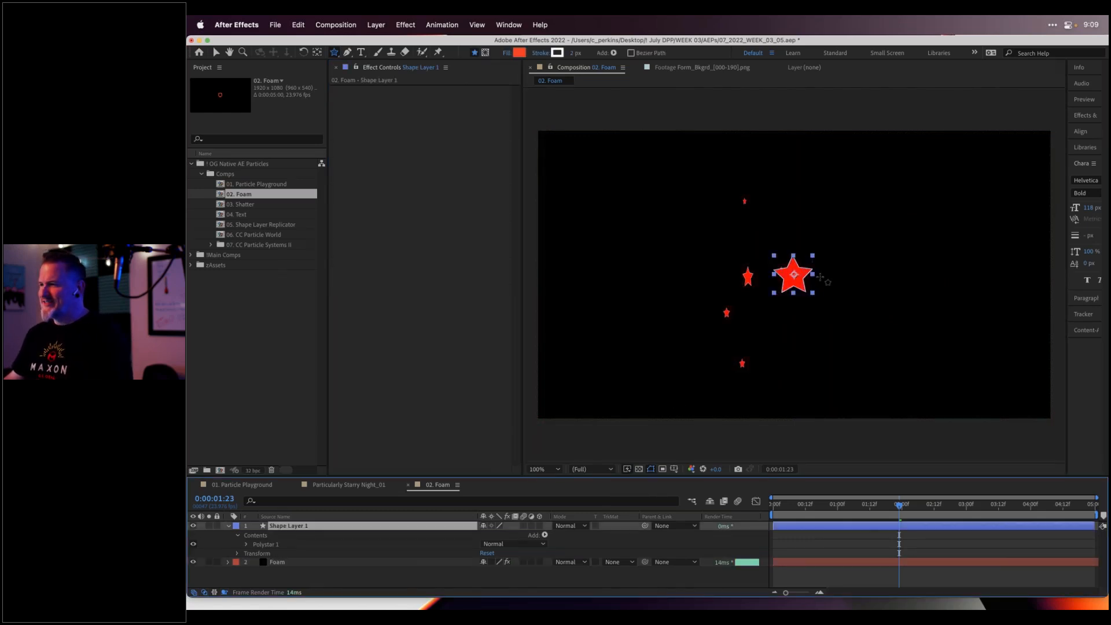
{"action": "key", "text": "v"}
{"action": "left_click_drag", "start_coordinate": [814, 278], "coordinate": [837, 278]}
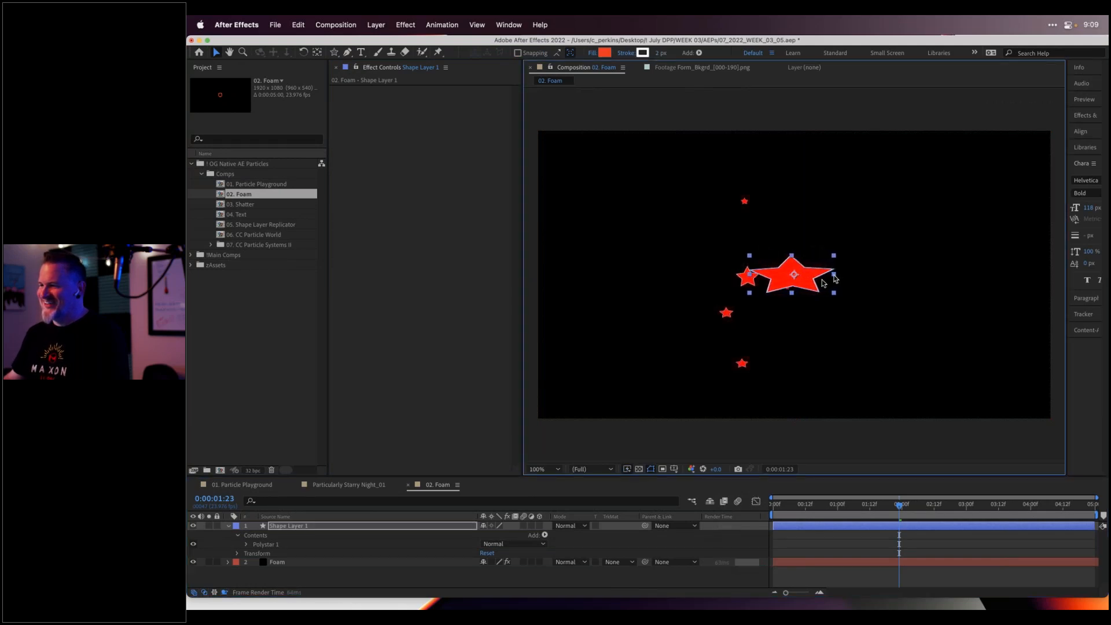
{"action": "left_click", "coordinate": [194, 526]}
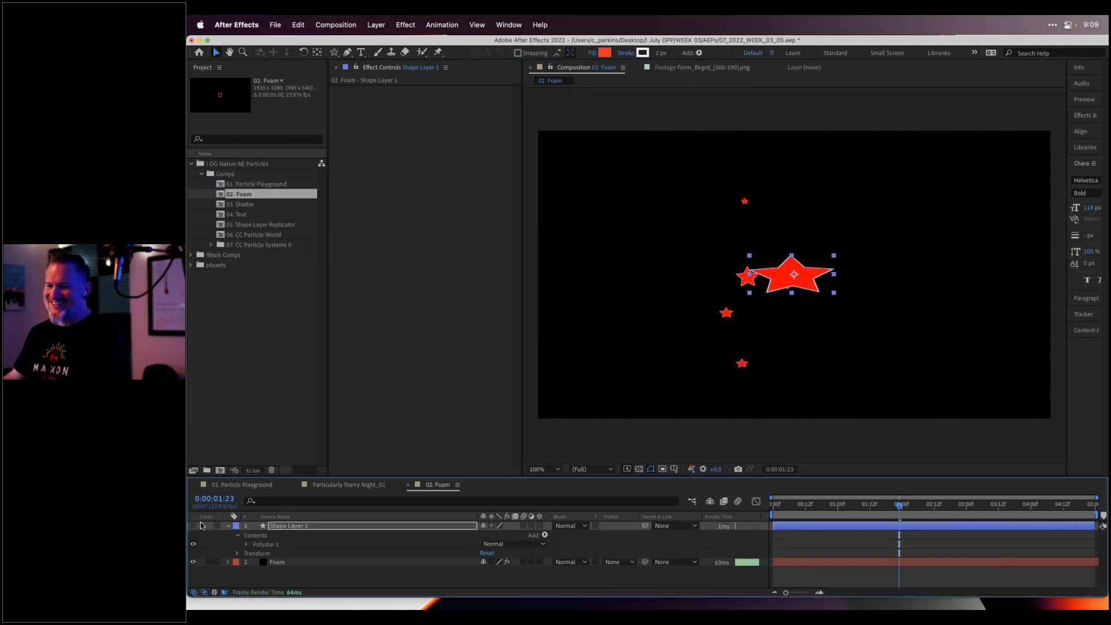
Scrub and play the Foam animation with its star particles, stopping at 0:00:02:23
{"action": "left_click_drag", "start_coordinate": [813, 510], "coordinate": [892, 496]}
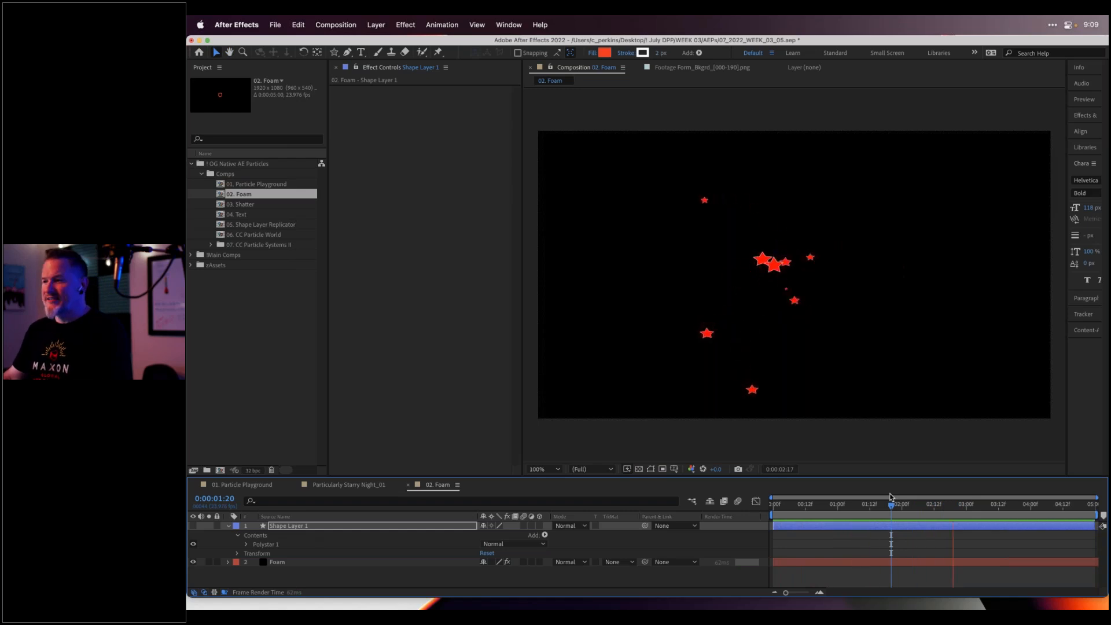
{"action": "key", "text": "space"}
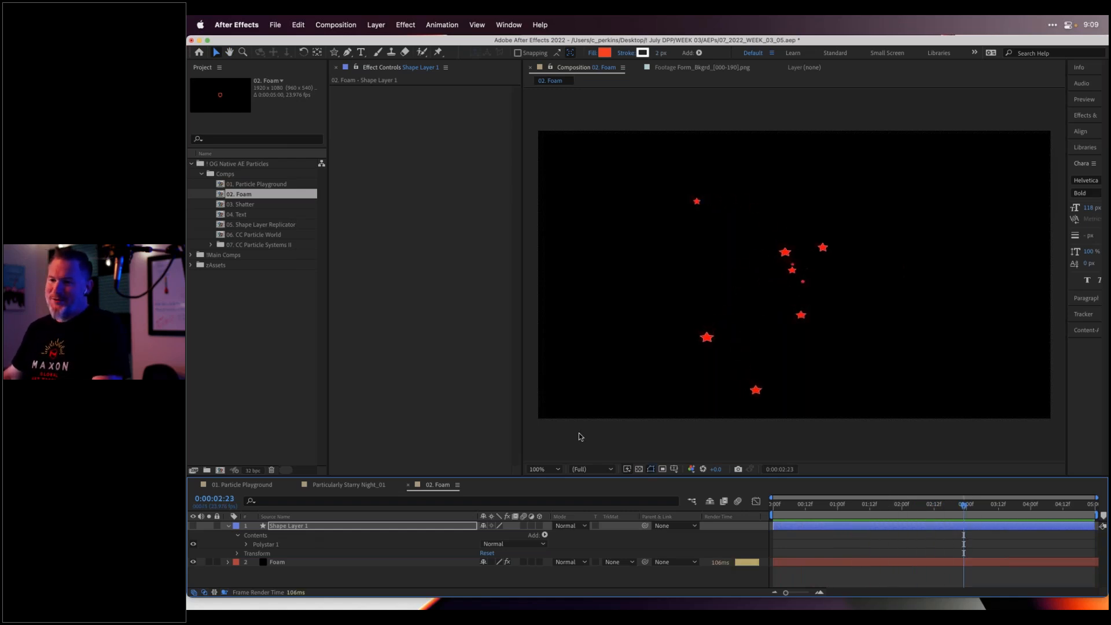
Open the 03. Shatter composition, scrub to 0:00:00:07, and set the Shatter effect's View to Rendered
{"action": "left_click", "coordinate": [243, 205]}
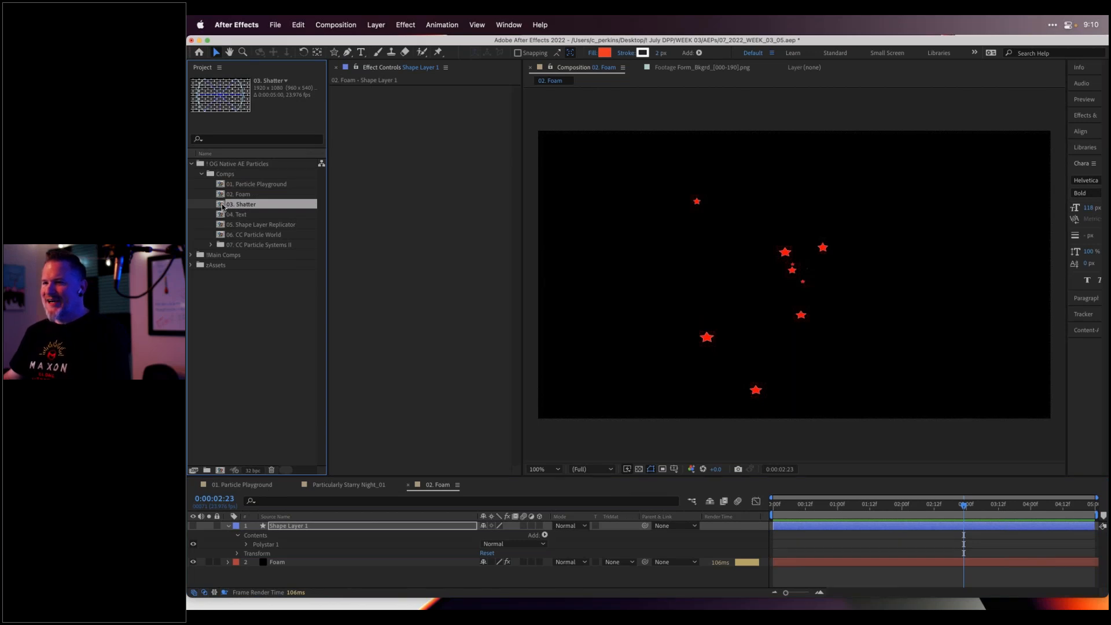
{"action": "double_click", "coordinate": [222, 206]}
{"action": "left_click_drag", "start_coordinate": [797, 508], "coordinate": [793, 484]}
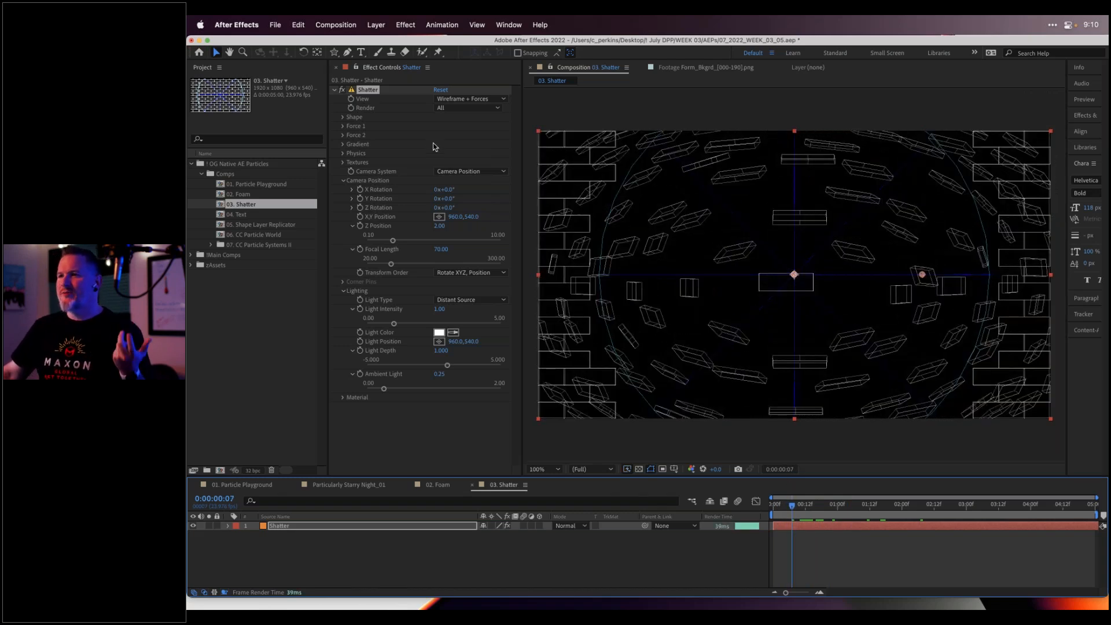
{"action": "left_click", "coordinate": [462, 102]}
{"action": "left_click", "coordinate": [470, 109]}
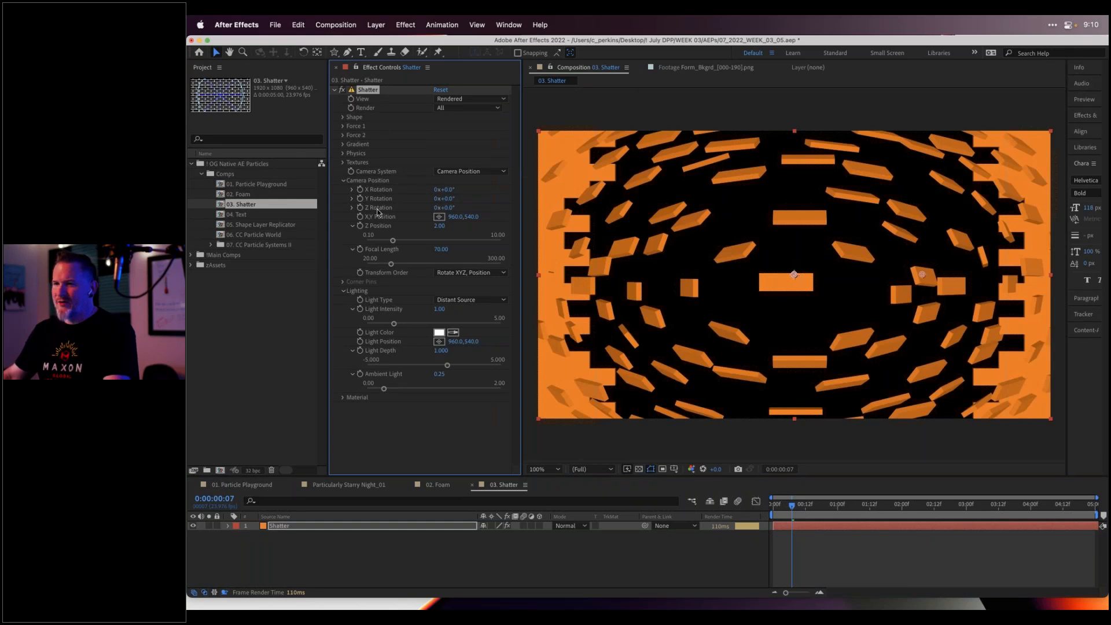
Rotate the Shatter camera's Y Rotation to -46°, scrub the explosion to 0:00:00:13, and readjust the rotation to -29°
{"action": "mouse_move", "coordinate": [444, 199]}
{"action": "left_mouse_down"}
{"action": "mouse_move", "coordinate": [461, 198]}
{"action": "mouse_move", "coordinate": [425, 202]}
{"action": "left_mouse_up"}
{"action": "left_click_drag", "start_coordinate": [785, 508], "coordinate": [811, 485]}
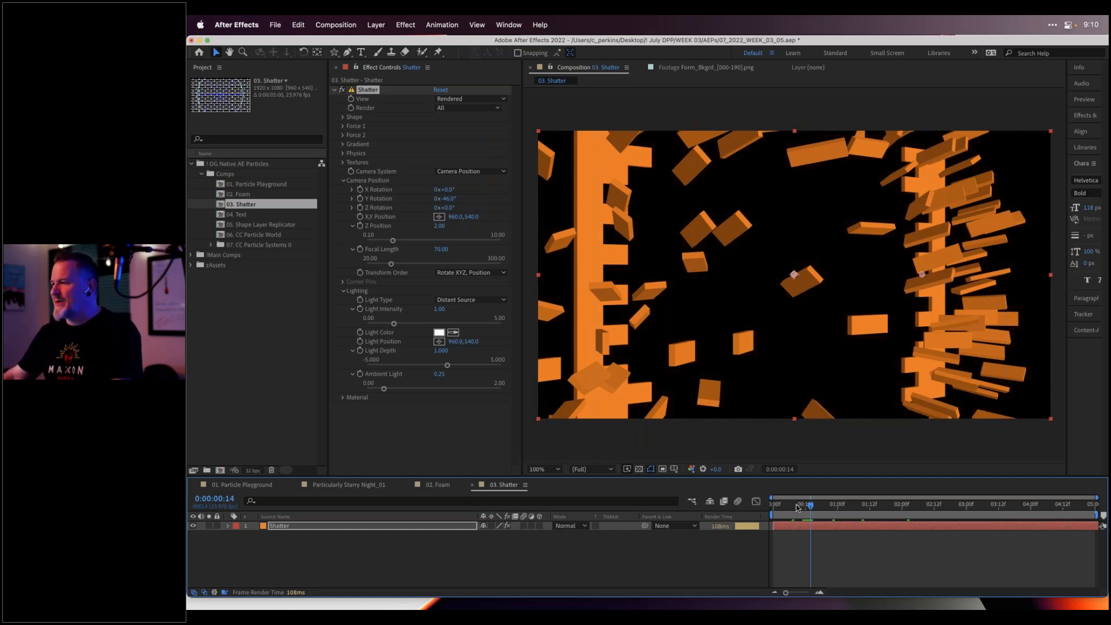
{"action": "left_click_drag", "start_coordinate": [798, 508], "coordinate": [808, 505]}
{"action": "mouse_move", "coordinate": [452, 199]}
{"action": "left_mouse_down"}
{"action": "mouse_move", "coordinate": [514, 197]}
{"action": "mouse_move", "coordinate": [452, 198]}
{"action": "left_mouse_up"}
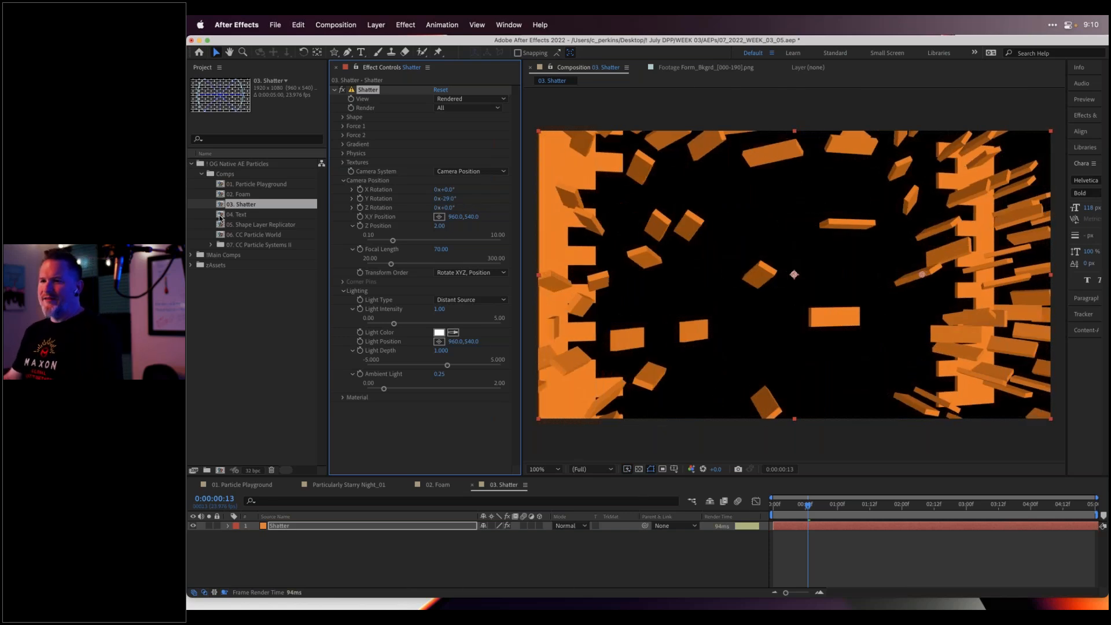
Open the 04. Text composition and create a centred text layer containing a row of 17 asterisks
{"action": "double_click", "coordinate": [220, 218]}
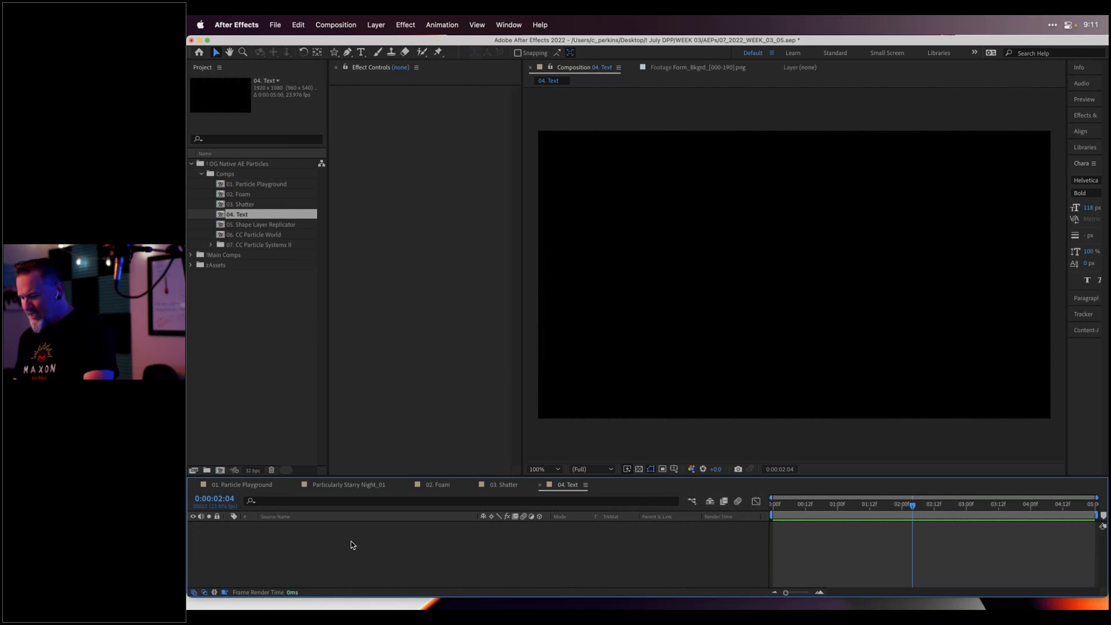
{"action": "key", "text": "super+alt+shift+t"}
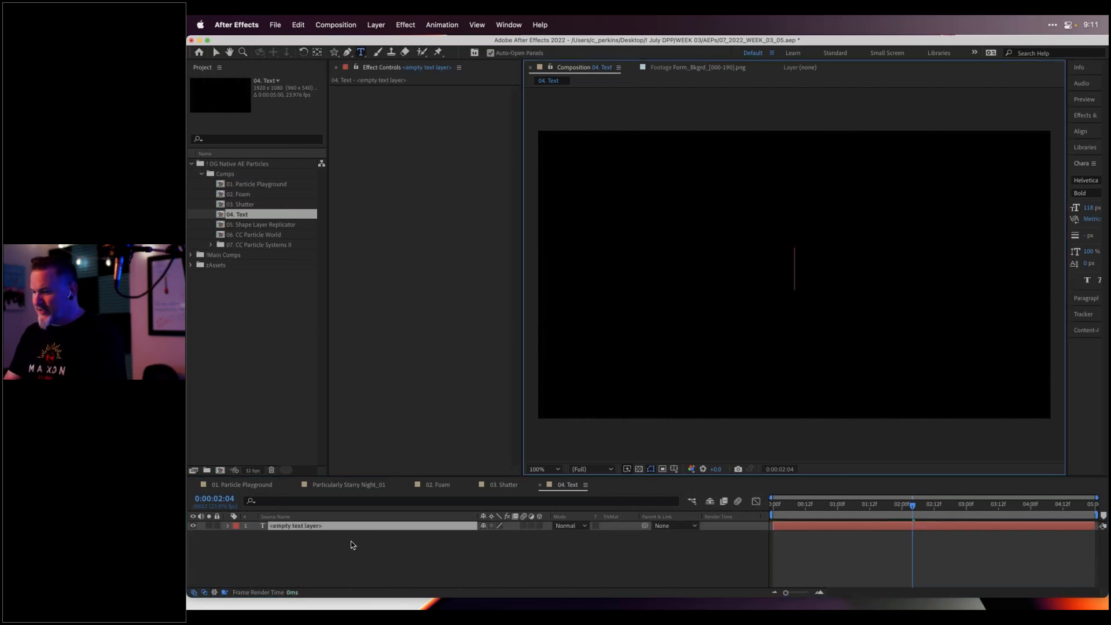
{"action": "type", "text": "**********"}
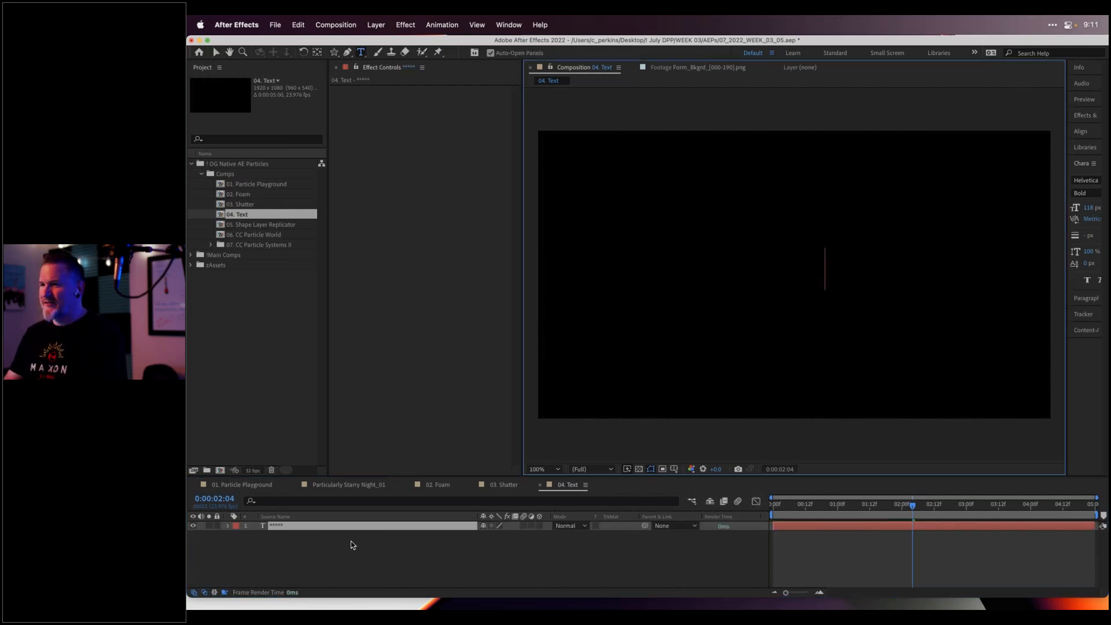
{"action": "type", "text": "*******"}
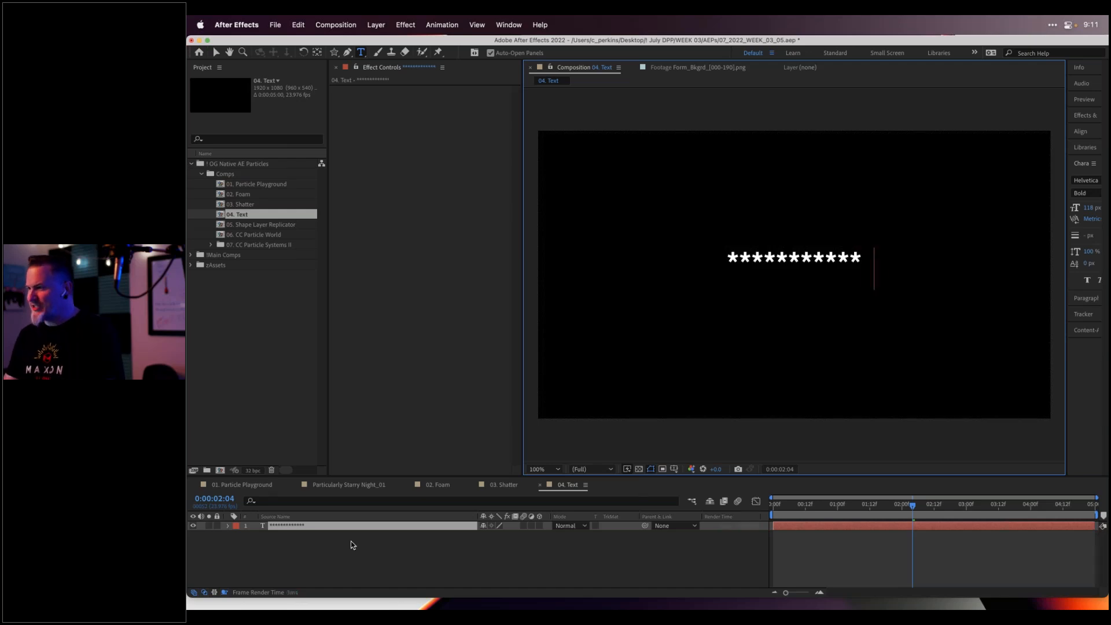
{"action": "key", "text": "Escape"}
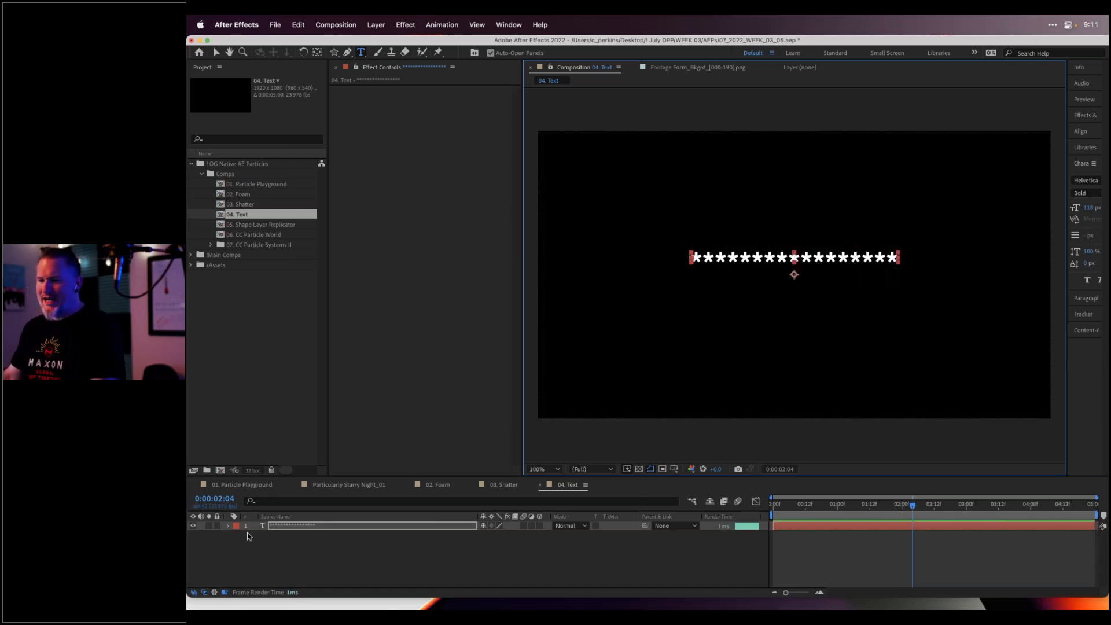
Enable per-character 3D on the asterisk layer and add a Position animator set to 60, 30, 297
{"action": "left_click", "coordinate": [227, 526]}
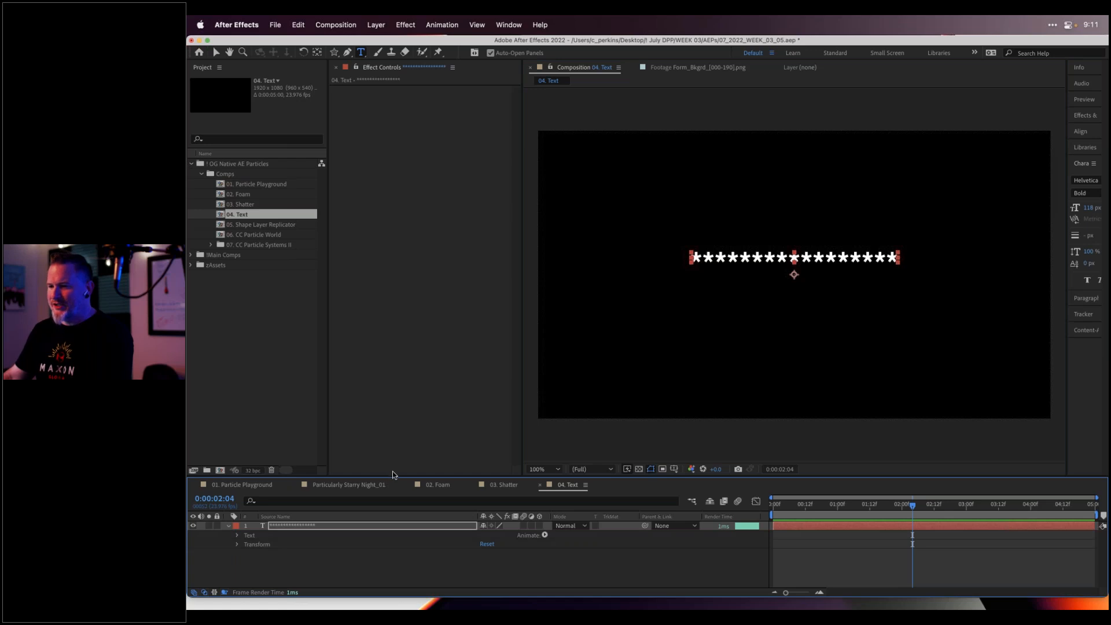
{"action": "left_click_drag", "start_coordinate": [394, 477], "coordinate": [393, 417]}
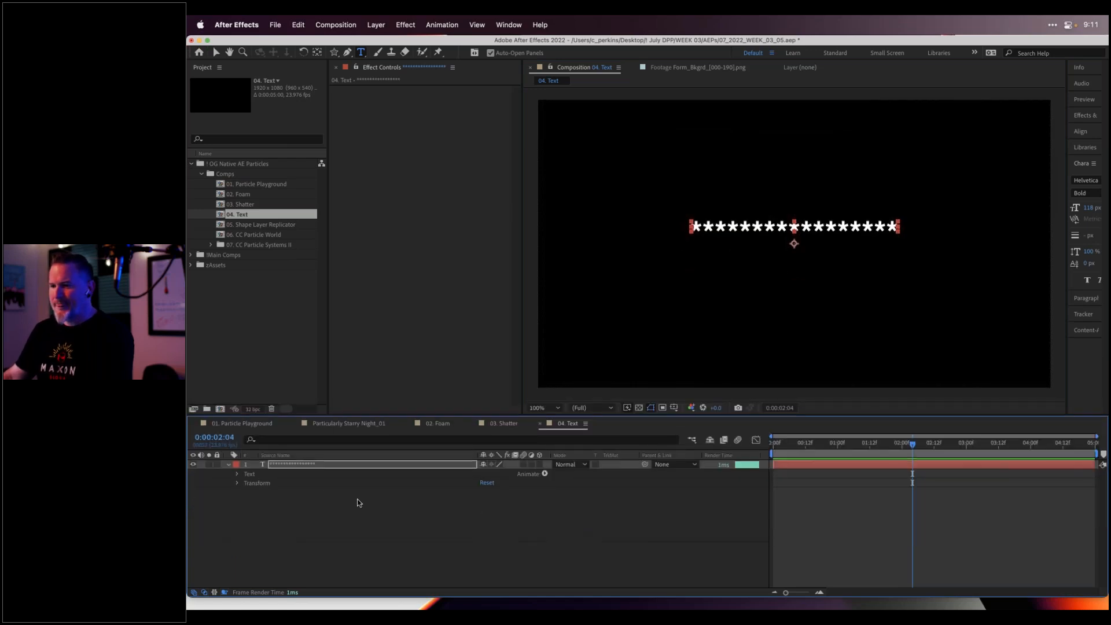
{"action": "left_click", "coordinate": [545, 474]}
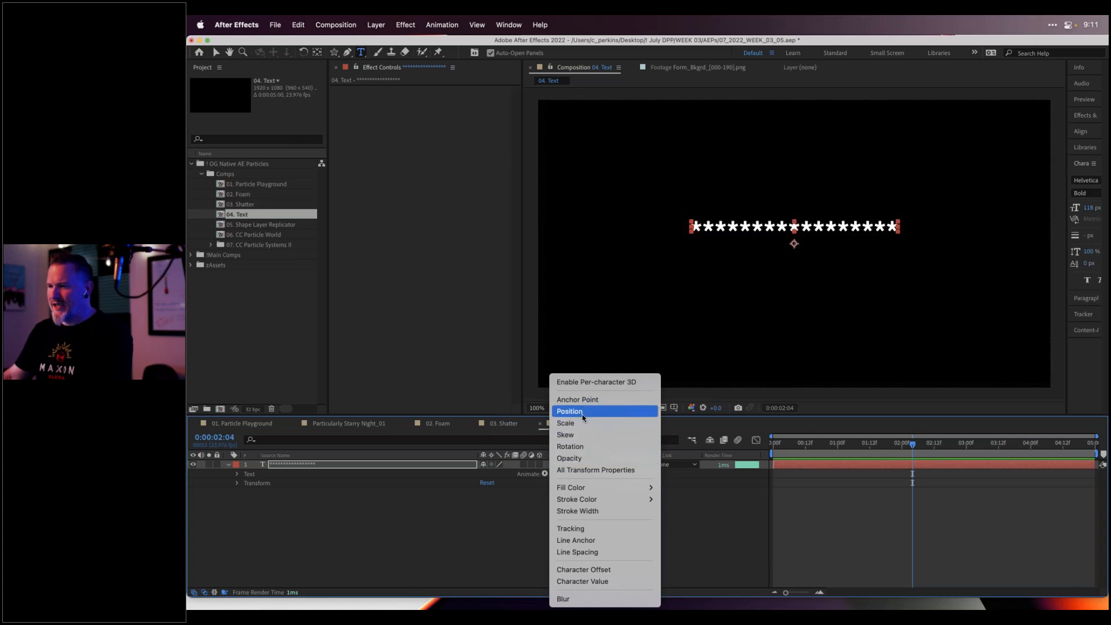
{"action": "left_click", "coordinate": [602, 383]}
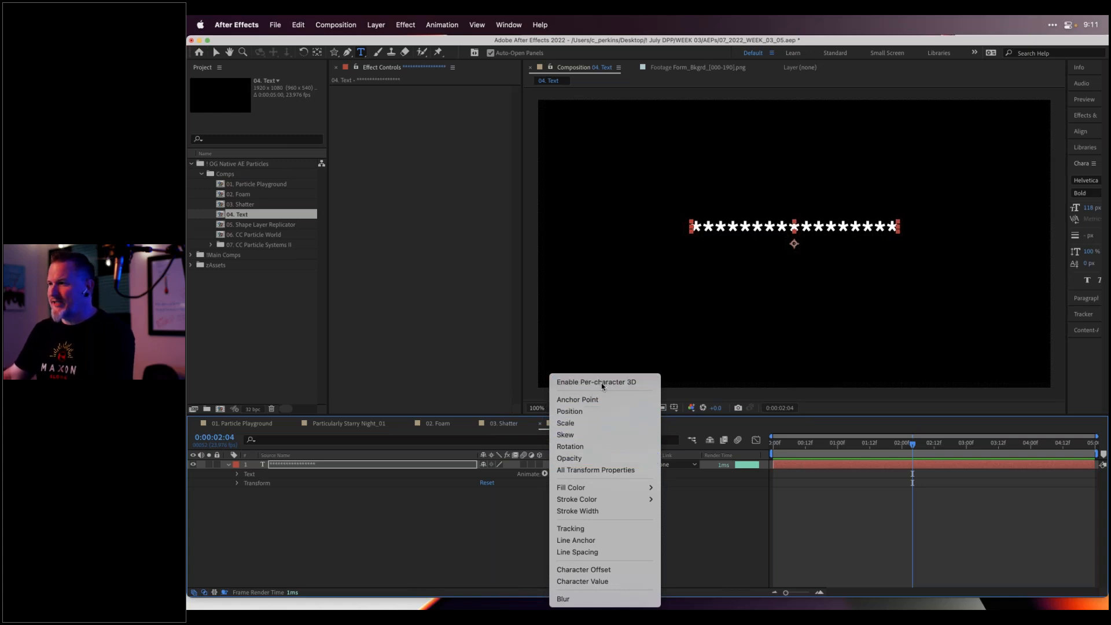
{"action": "left_click", "coordinate": [545, 474]}
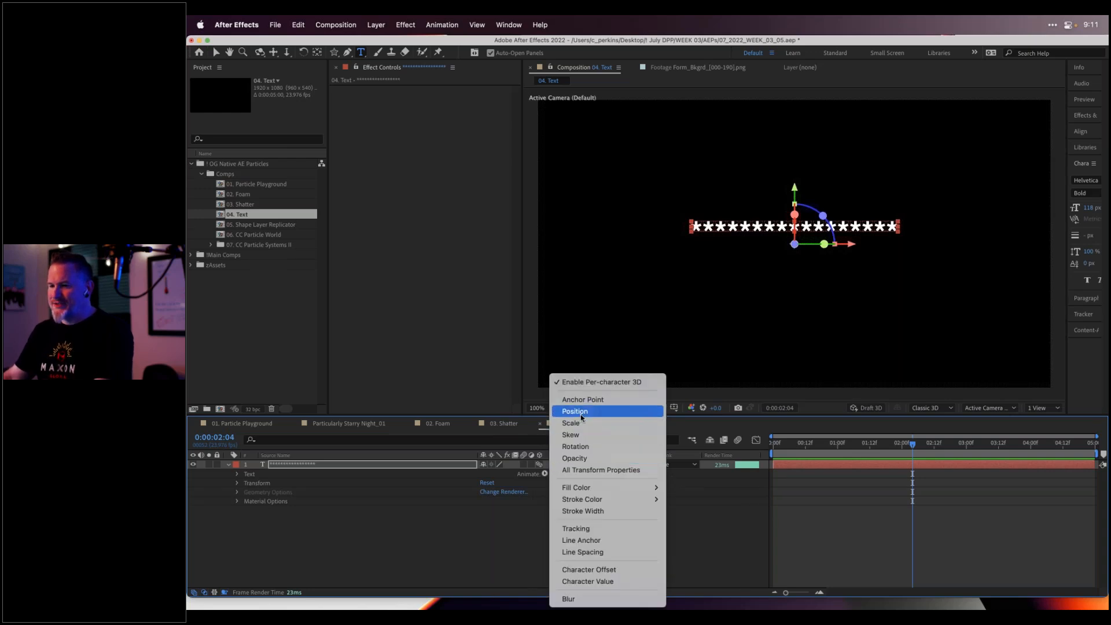
{"action": "left_click", "coordinate": [581, 414]}
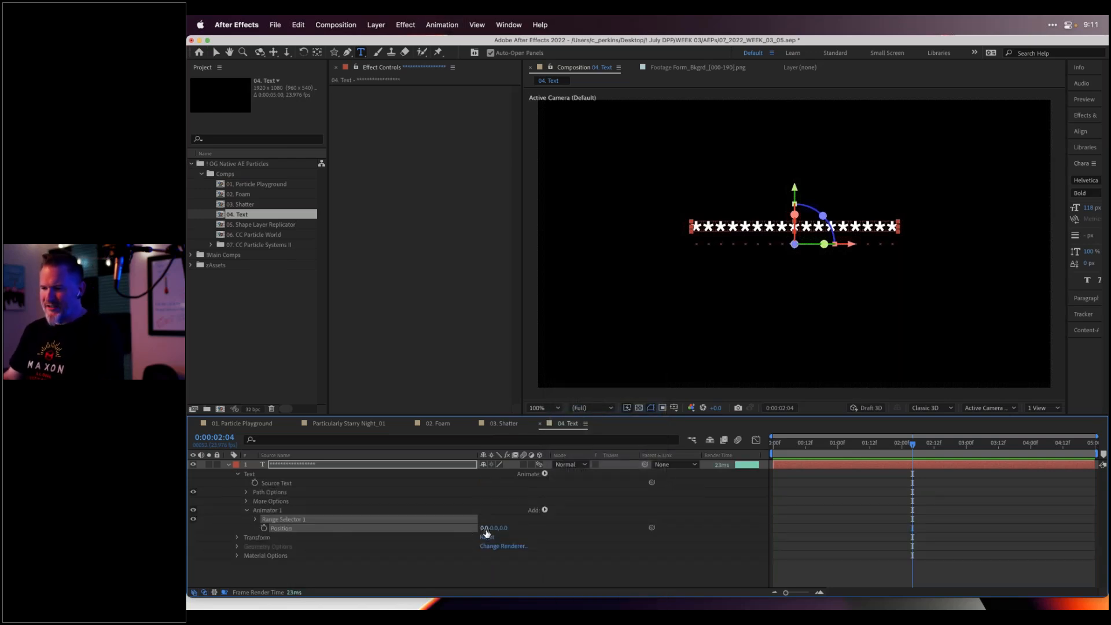
{"action": "left_click_drag", "start_coordinate": [485, 528], "coordinate": [741, 526]}
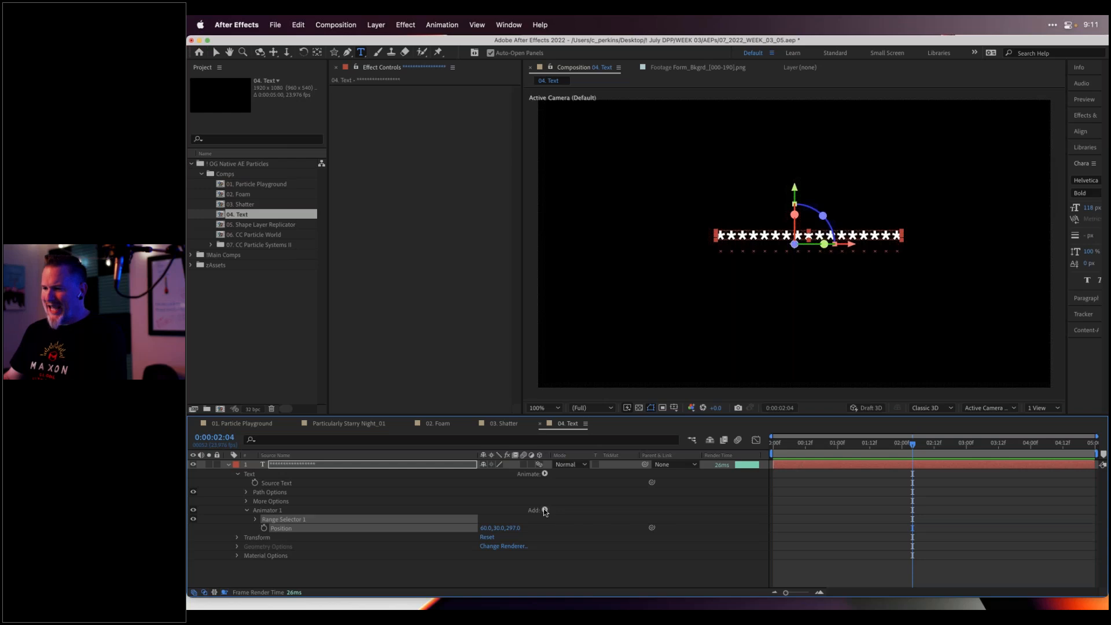
Add a Wiggly selector to Animator 1 and increase its Z Position to 876
{"action": "left_click", "coordinate": [545, 510]}
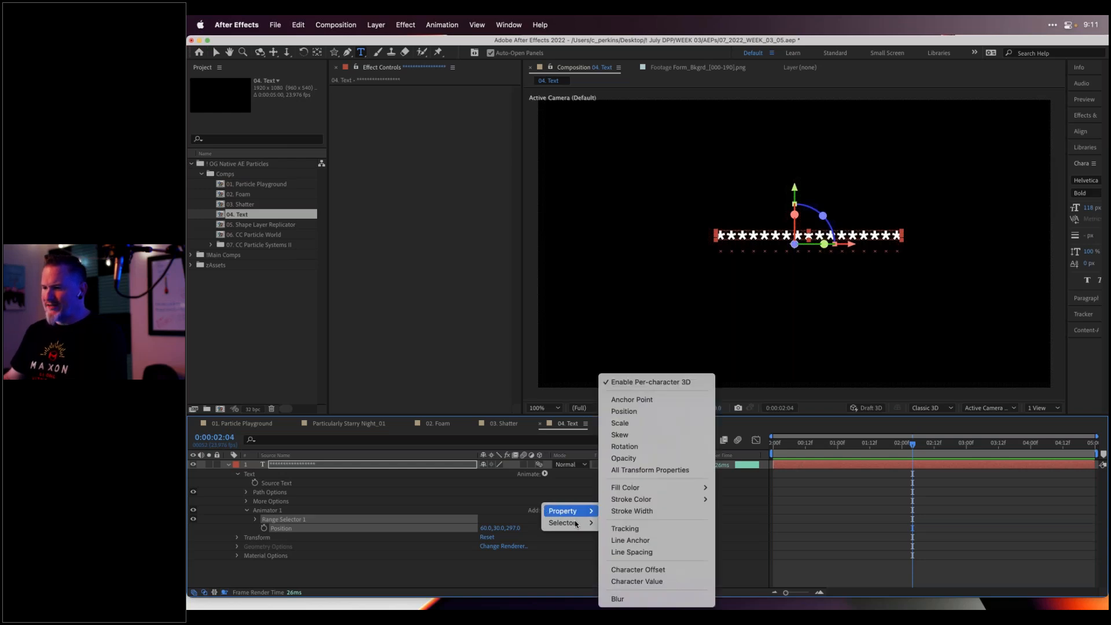
{"action": "mouse_move", "coordinate": [577, 525]}
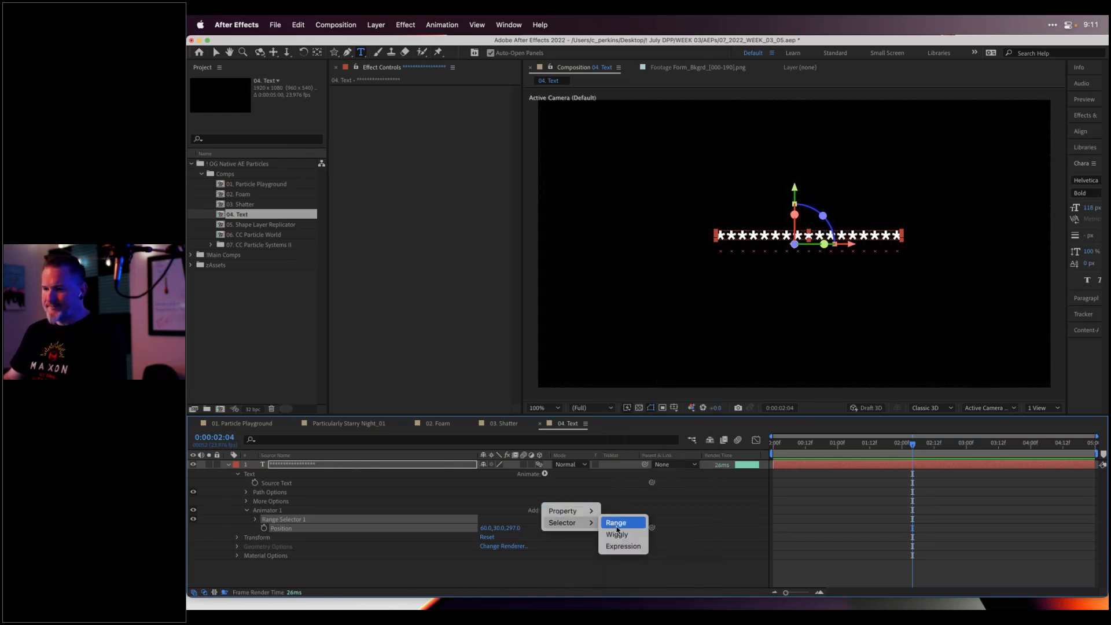
{"action": "left_click", "coordinate": [617, 534]}
{"action": "left_click_drag", "start_coordinate": [513, 537], "coordinate": [643, 537]}
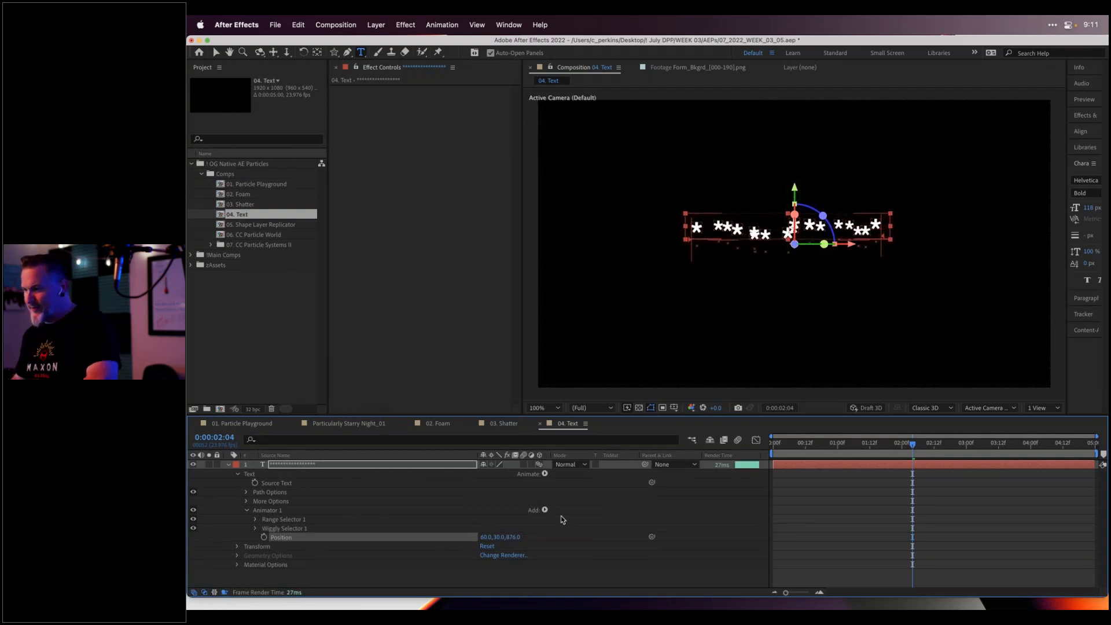
Add a camera with the default settings and orbit it to an angled view from above the scattered asterisks
{"action": "key", "text": "super+alt+shift+c"}
{"action": "key", "text": "Return"}
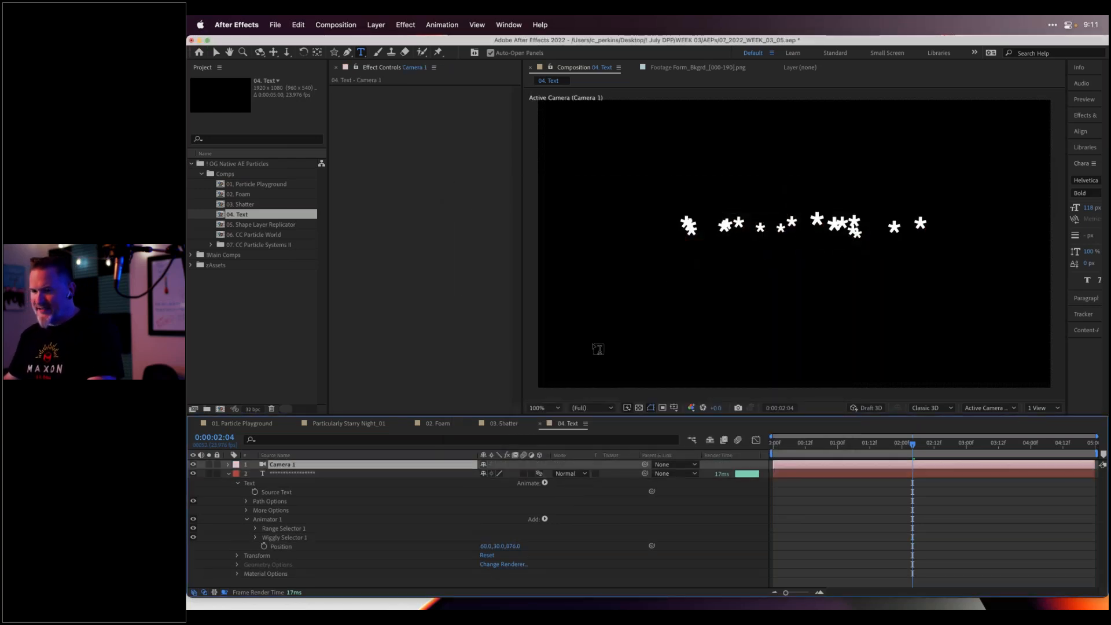
{"action": "key", "text": "c"}
{"action": "left_click_drag", "start_coordinate": [707, 243], "coordinate": [702, 285]}
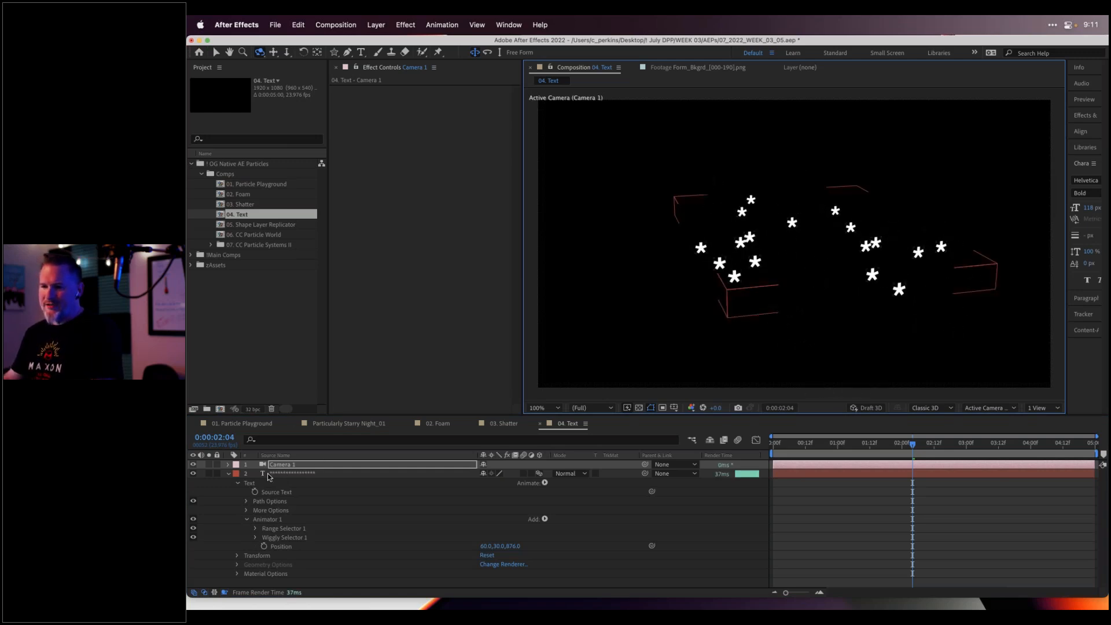
Turn on Camera 1's Depth of Field, with Aperture at 563.3 pixels and Focus Distance at 2911.7 pixels
{"action": "left_click", "coordinate": [229, 465]}
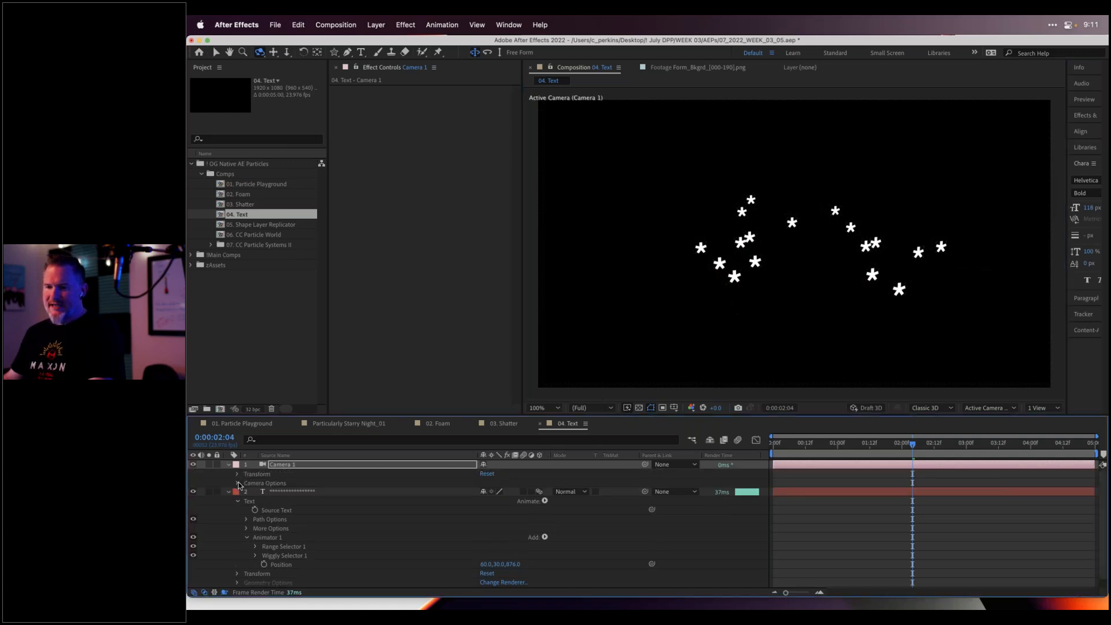
{"action": "left_click", "coordinate": [239, 486]}
{"action": "scroll", "coordinate": [239, 485], "scroll_direction": "down", "scroll_amount": 1}
{"action": "left_click", "coordinate": [484, 483]}
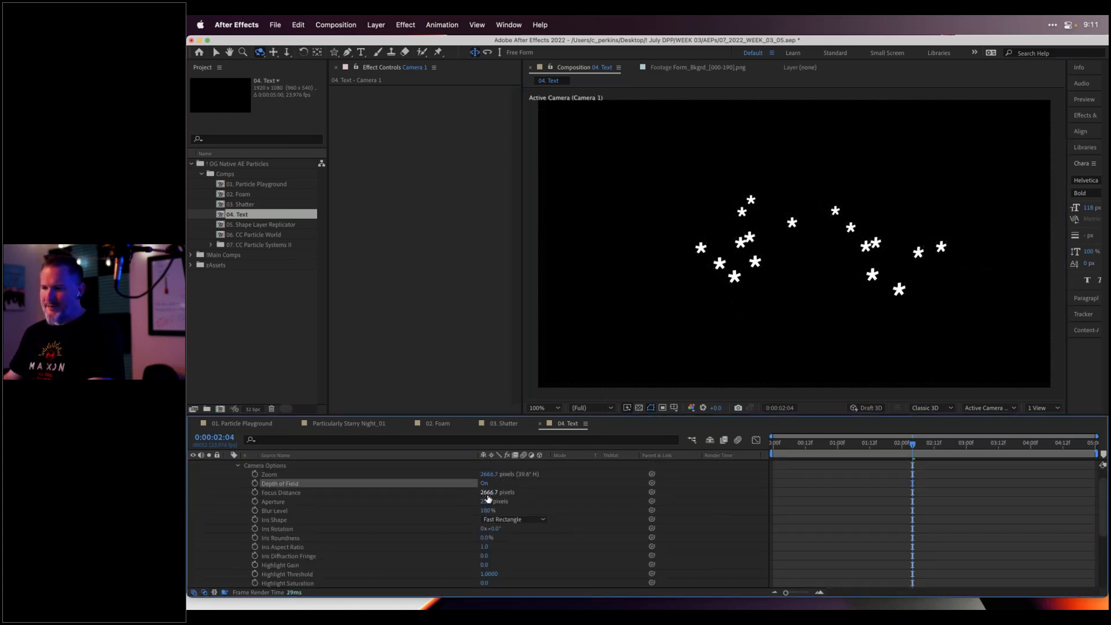
{"action": "left_click", "coordinate": [486, 503]}
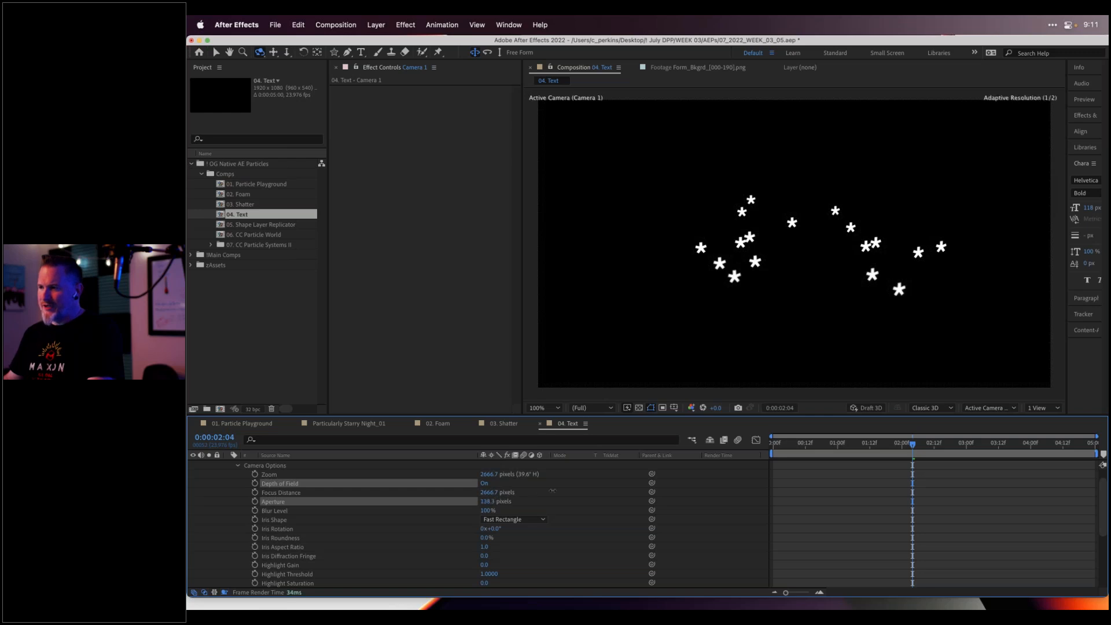
{"action": "left_click", "coordinate": [472, 501]}
{"action": "left_click_drag", "start_coordinate": [484, 502], "coordinate": [619, 493]}
{"action": "left_click_drag", "start_coordinate": [489, 493], "coordinate": [630, 494]}
Orbit Camera 1 to a lower angle on the blurred asterisks and collapse the camera's properties
{"action": "left_click_drag", "start_coordinate": [811, 270], "coordinate": [779, 263]}
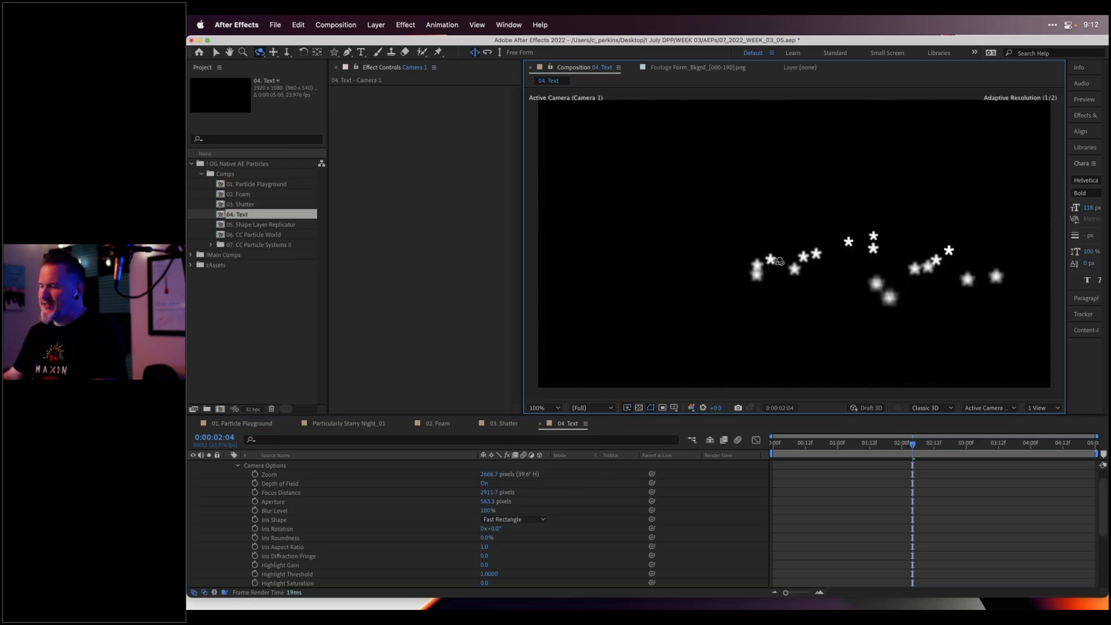
{"action": "left_click", "coordinate": [312, 501]}
{"action": "scroll", "coordinate": [313, 502], "scroll_direction": "up", "scroll_amount": 1}
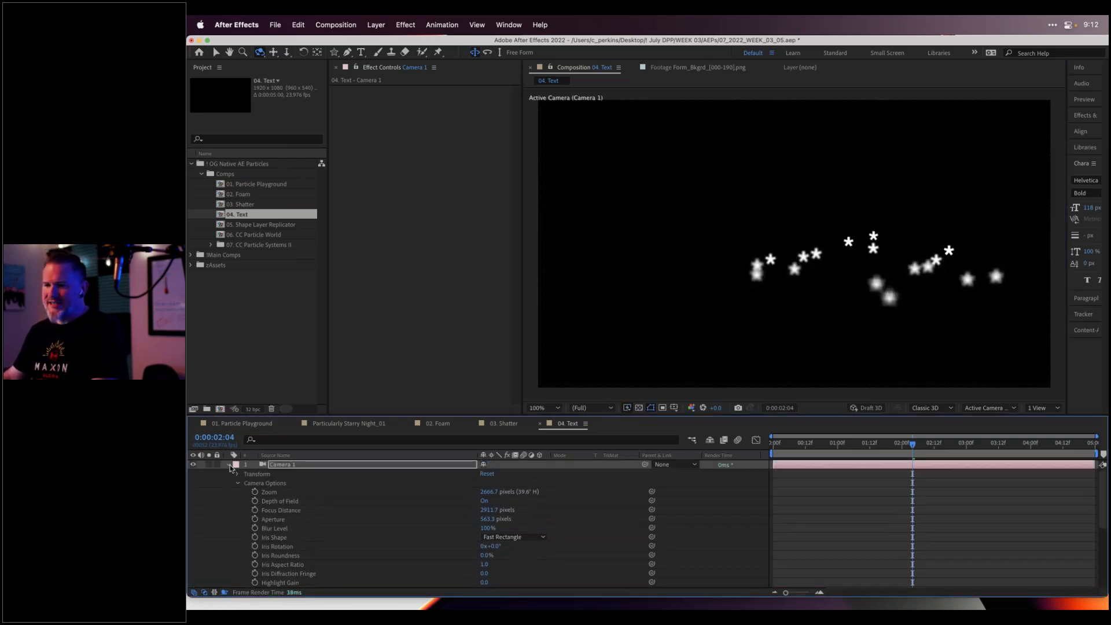
{"action": "left_click", "coordinate": [230, 466]}
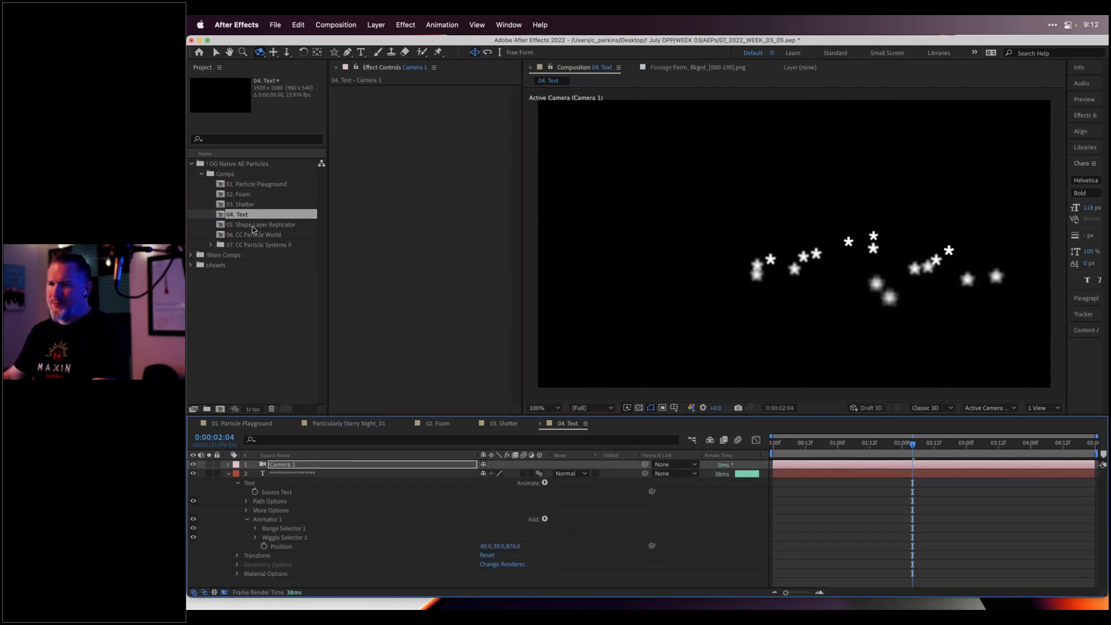
Open the 05. Shape Layer Replicator composition, followed by the 06. CC Particle World composition
{"action": "double_click", "coordinate": [253, 227]}
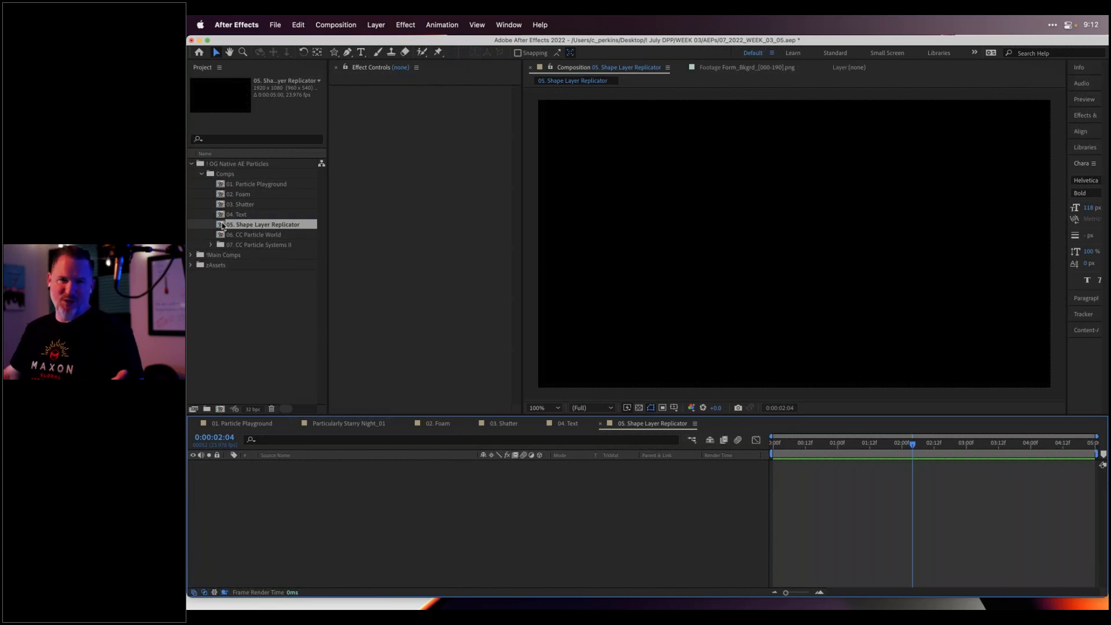
{"action": "left_click", "coordinate": [263, 235]}
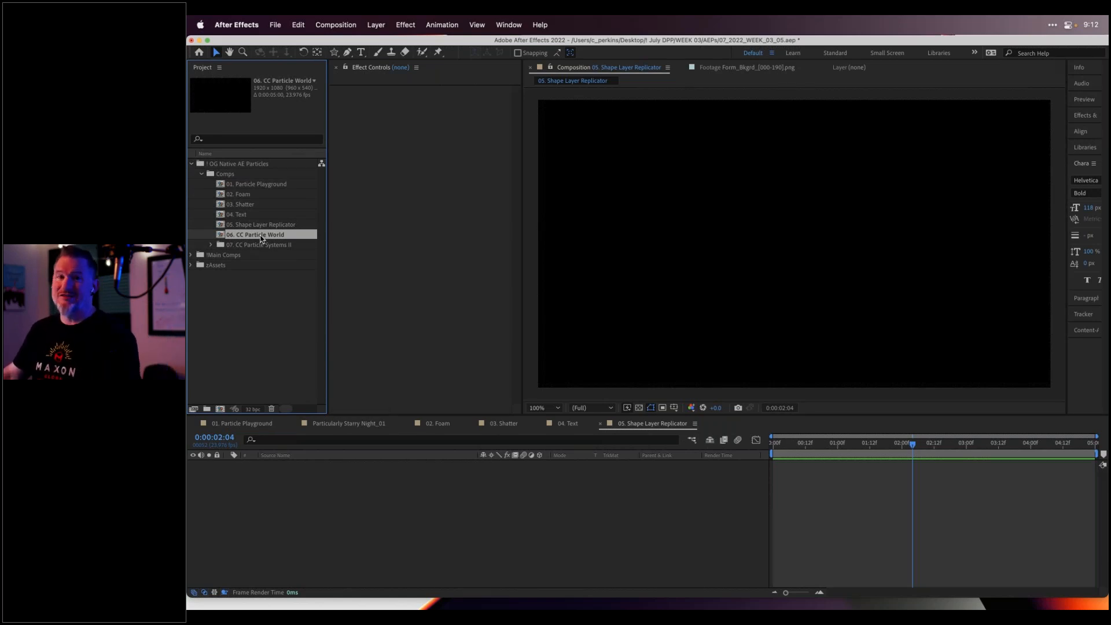
{"action": "double_click", "coordinate": [222, 236]}
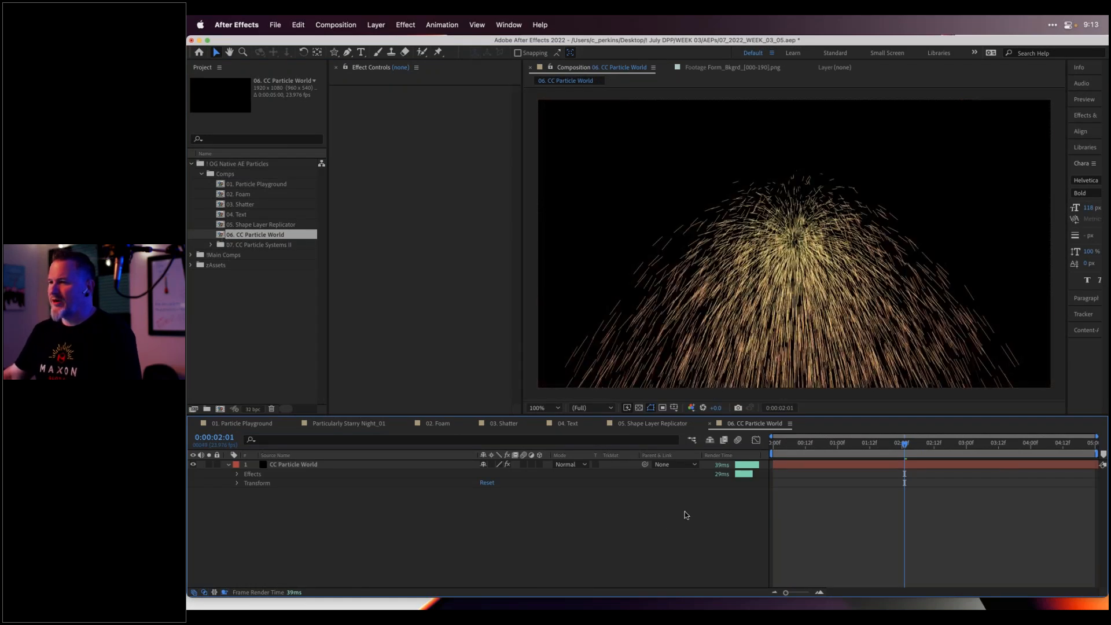
Select the CC Particle World layer, play its animation, and scrub back to 0:00:00:09
{"action": "left_click", "coordinate": [416, 464]}
{"action": "key", "text": "space"}
{"action": "left_click_drag", "start_coordinate": [871, 451], "coordinate": [797, 457]}
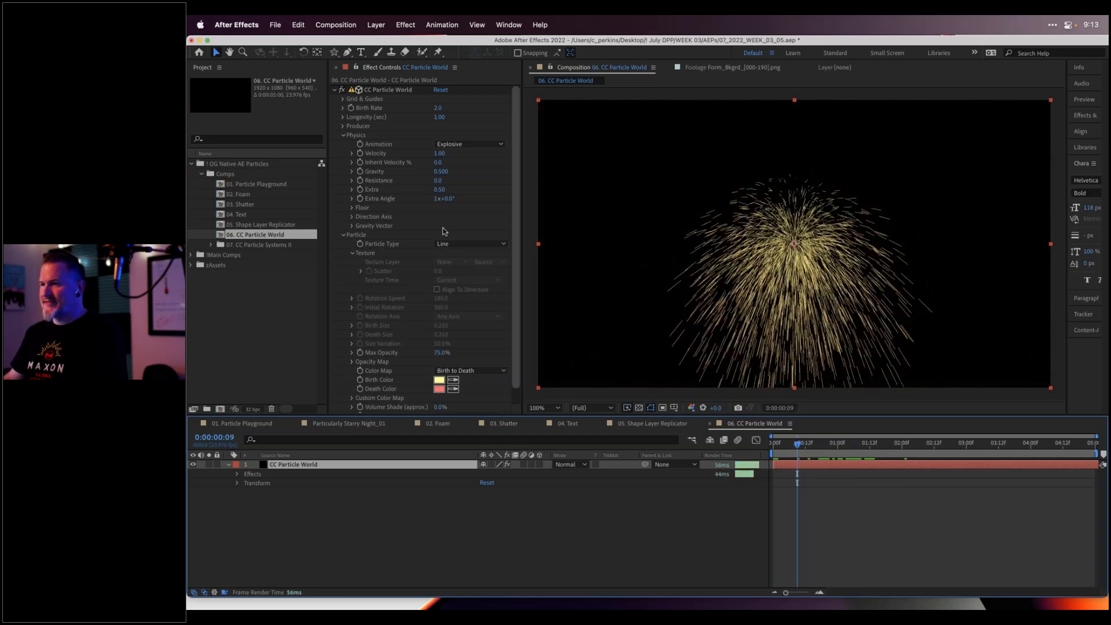
Rotate the CC Particle World effect camera to look down on the burst, and preview from 0:00:00:06 to 0:00:03:12
{"action": "left_click", "coordinate": [398, 91]}
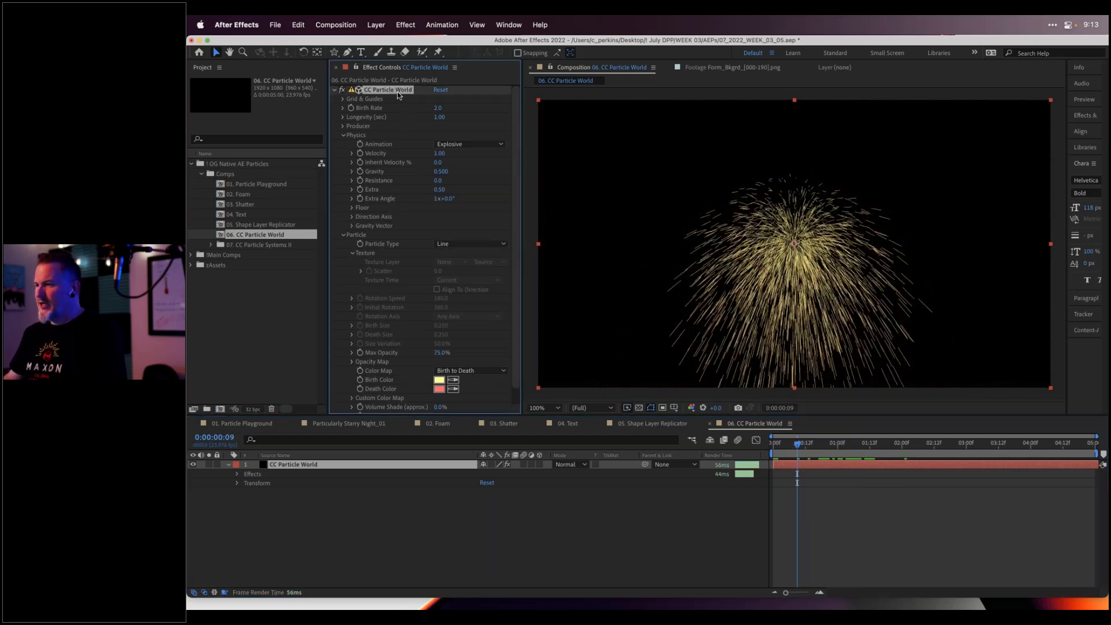
{"action": "left_click_drag", "start_coordinate": [581, 138], "coordinate": [608, 169]}
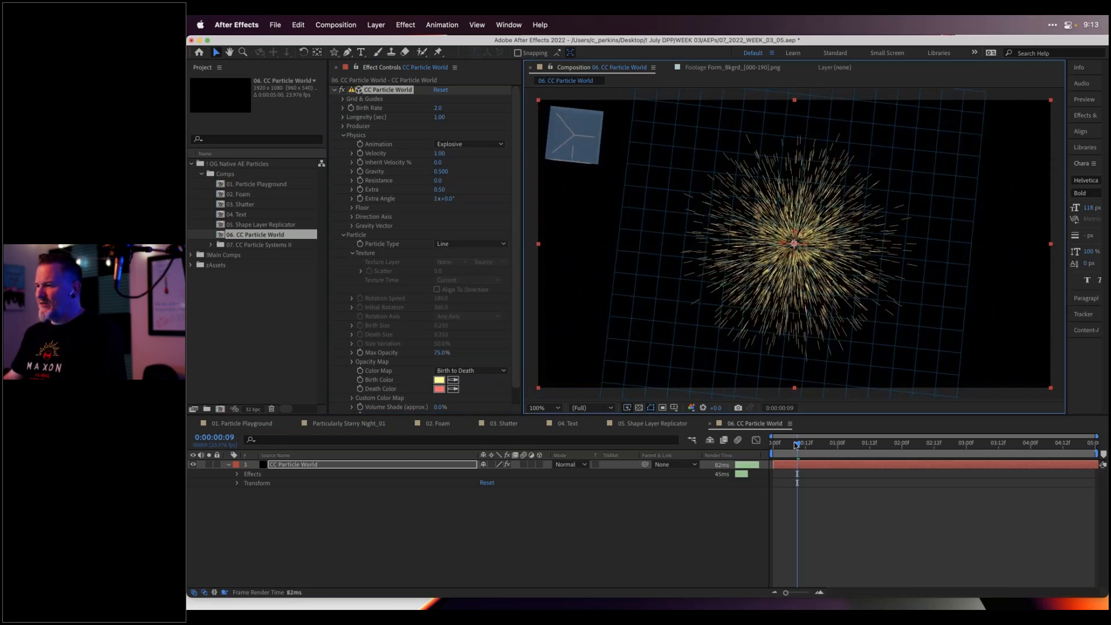
{"action": "left_click", "coordinate": [790, 444]}
{"action": "key", "text": "space"}
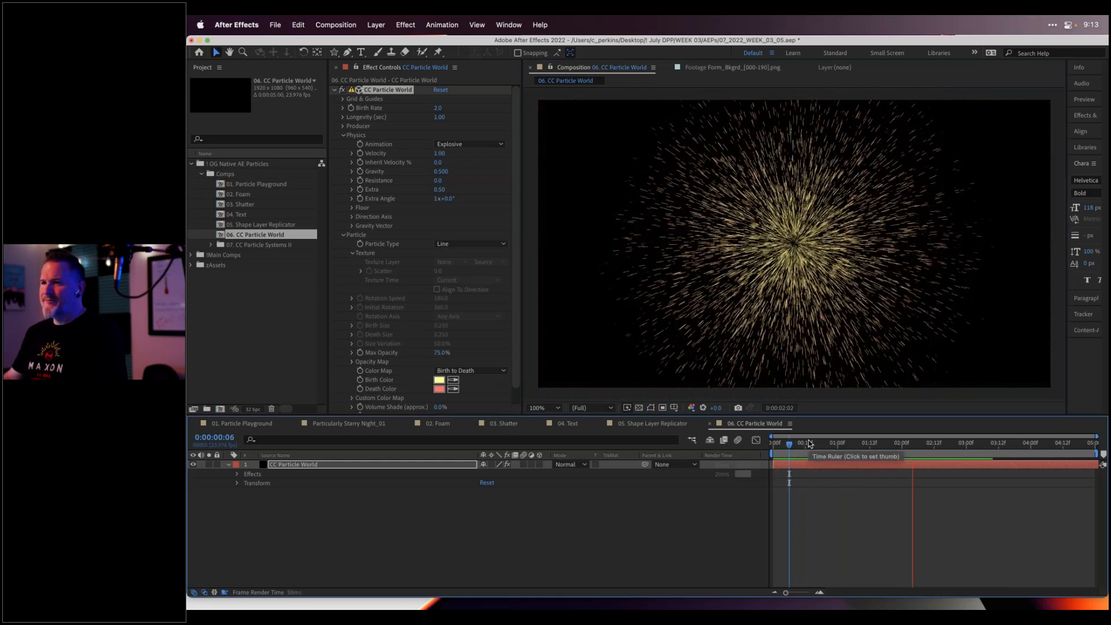
{"action": "key", "text": "space"}
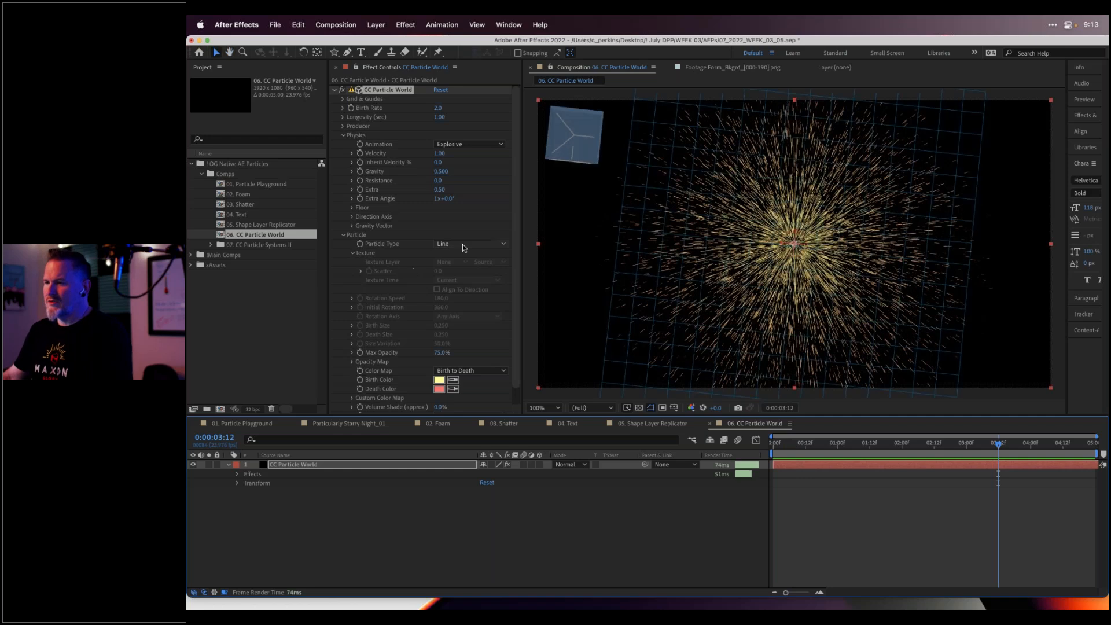
Change the Particle Type to Shaded Sphere, preview from 0:00:00:02, and return to 0:00:00:03
{"action": "left_click", "coordinate": [463, 244]}
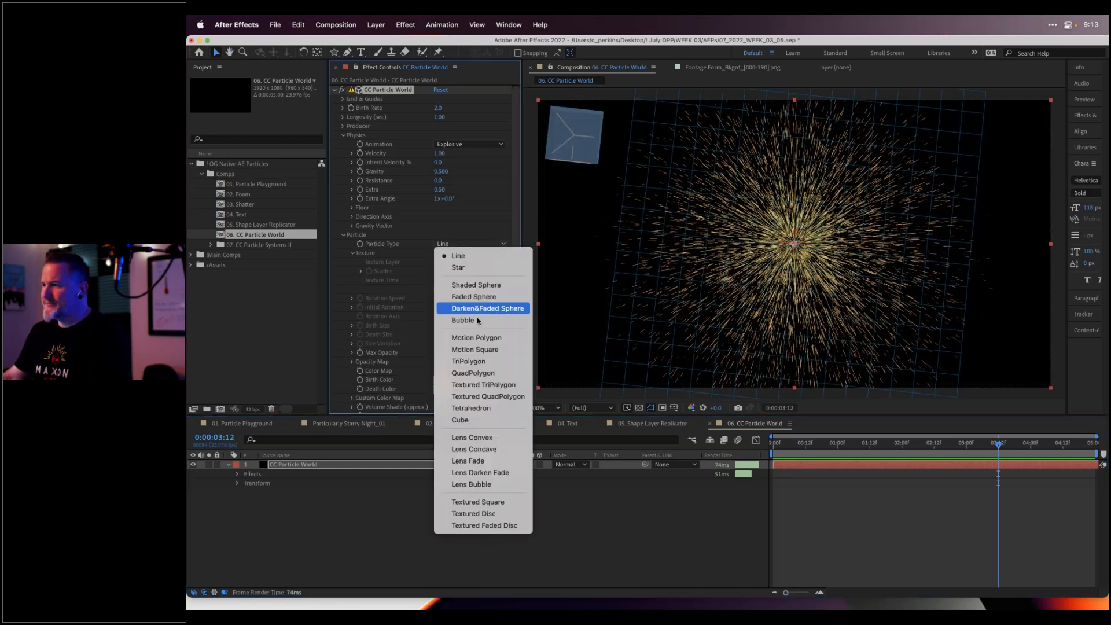
{"action": "left_click", "coordinate": [476, 285]}
{"action": "left_click", "coordinate": [778, 446]}
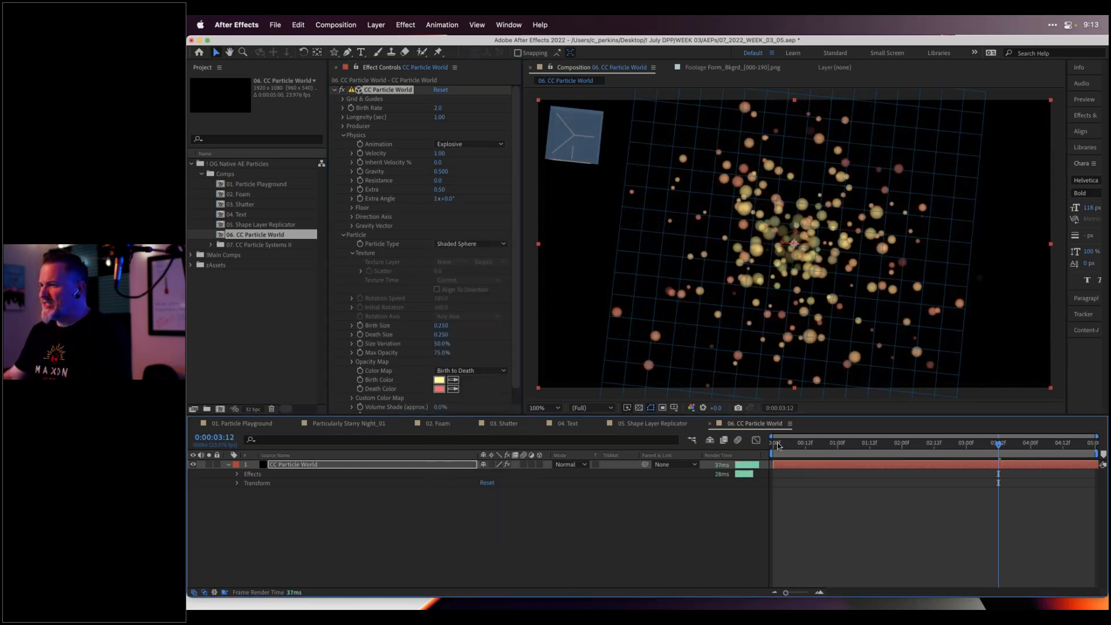
{"action": "key", "text": "space"}
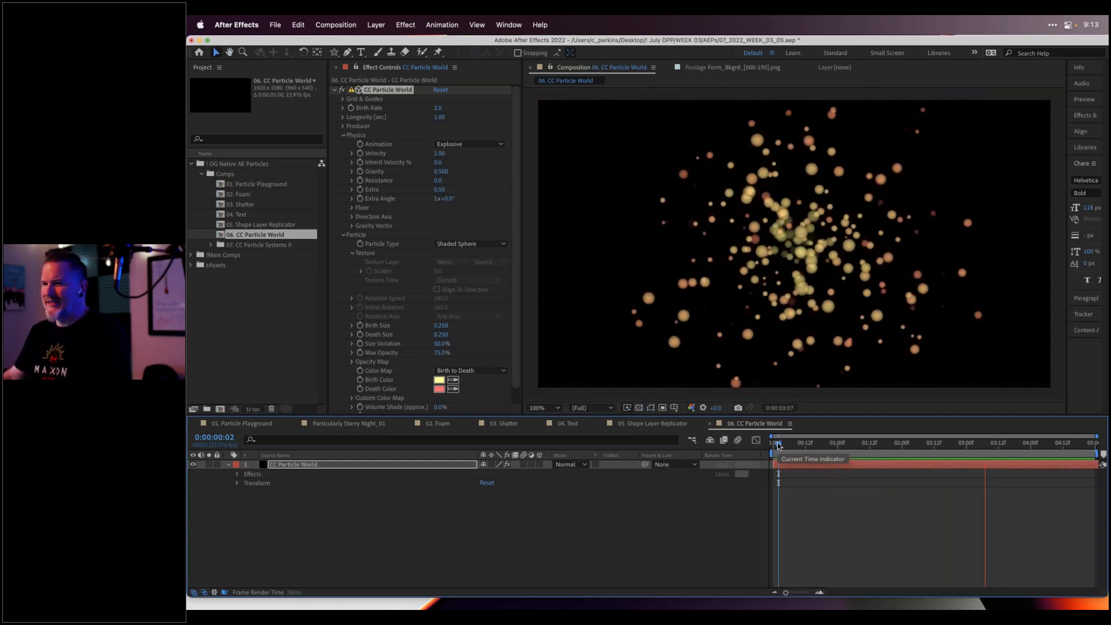
{"action": "left_click", "coordinate": [781, 445]}
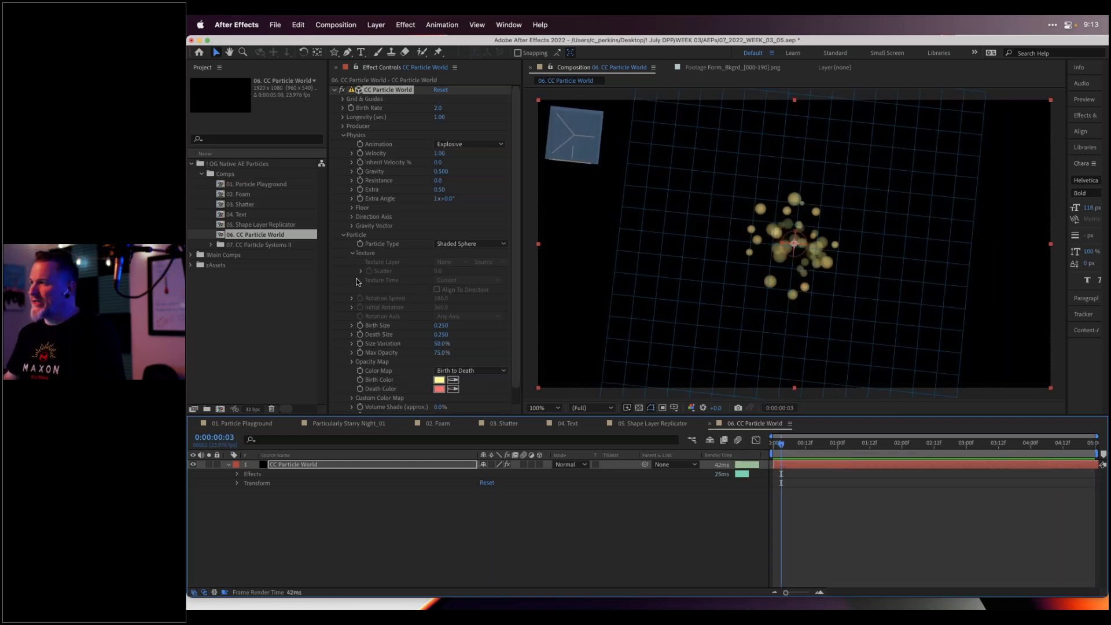
Tilt the CC Particle World camera to an angled view above the grid, and open the 07a. CC Particle Systems II Intro composition
{"action": "left_click", "coordinate": [212, 245]}
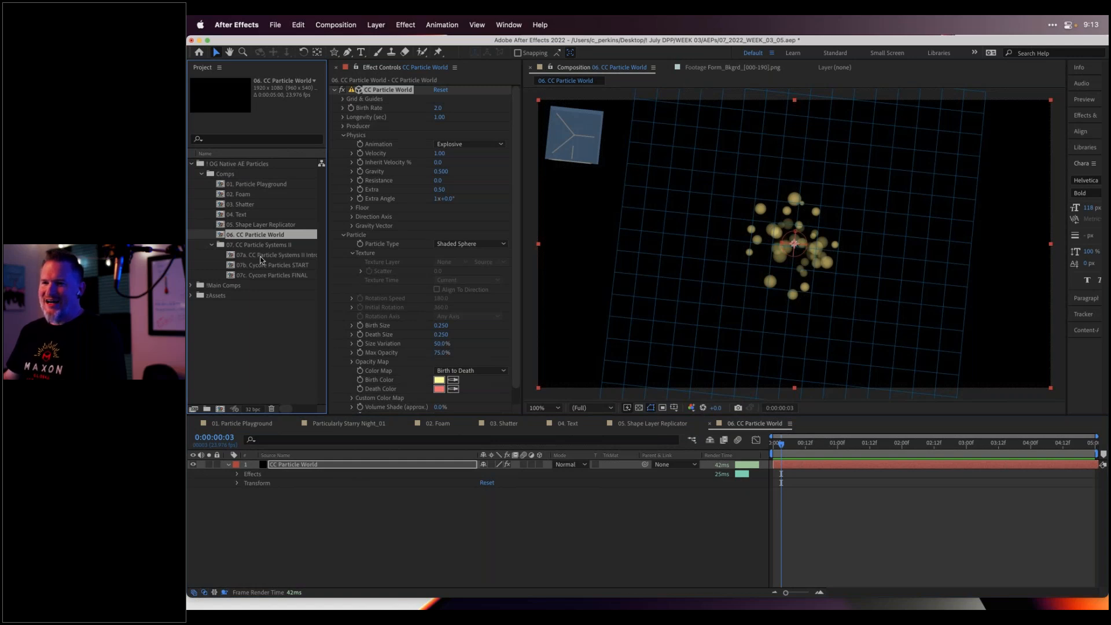
{"action": "left_click", "coordinate": [233, 259]}
{"action": "left_click", "coordinate": [246, 237]}
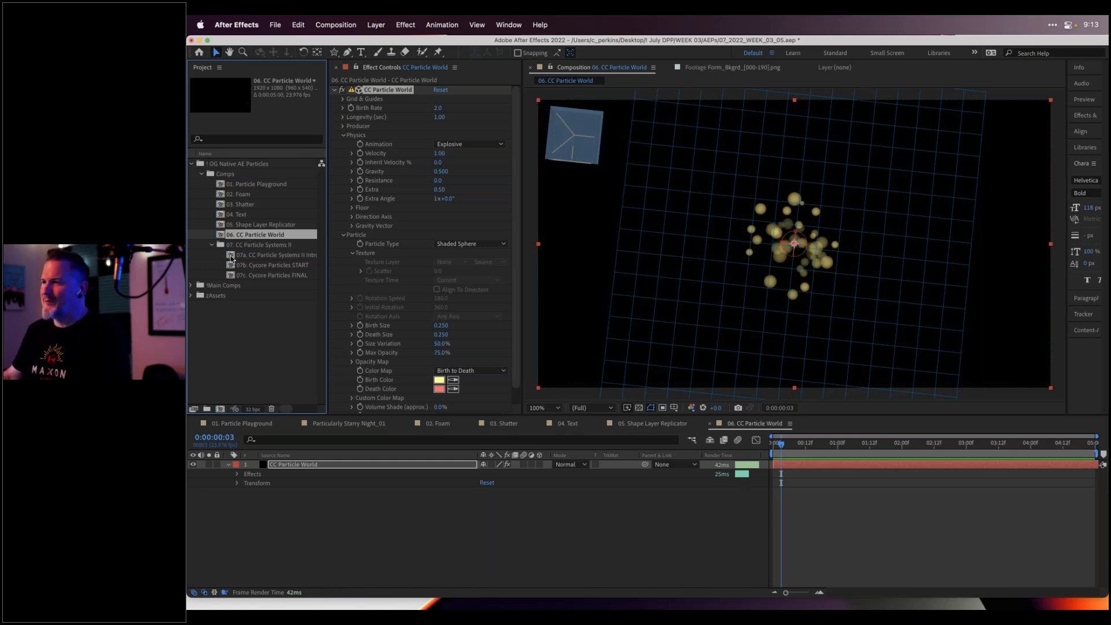
{"action": "mouse_move", "coordinate": [580, 138]}
{"action": "left_mouse_down"}
{"action": "mouse_move", "coordinate": [582, 118]}
{"action": "mouse_move", "coordinate": [587, 135]}
{"action": "left_mouse_up"}
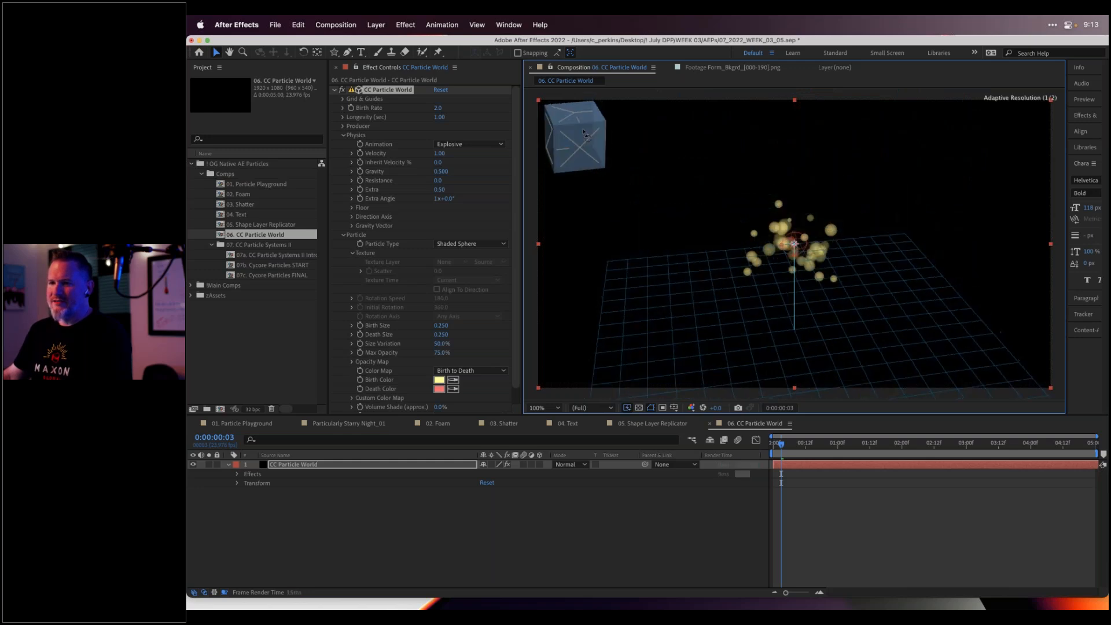
{"action": "double_click", "coordinate": [264, 255]}
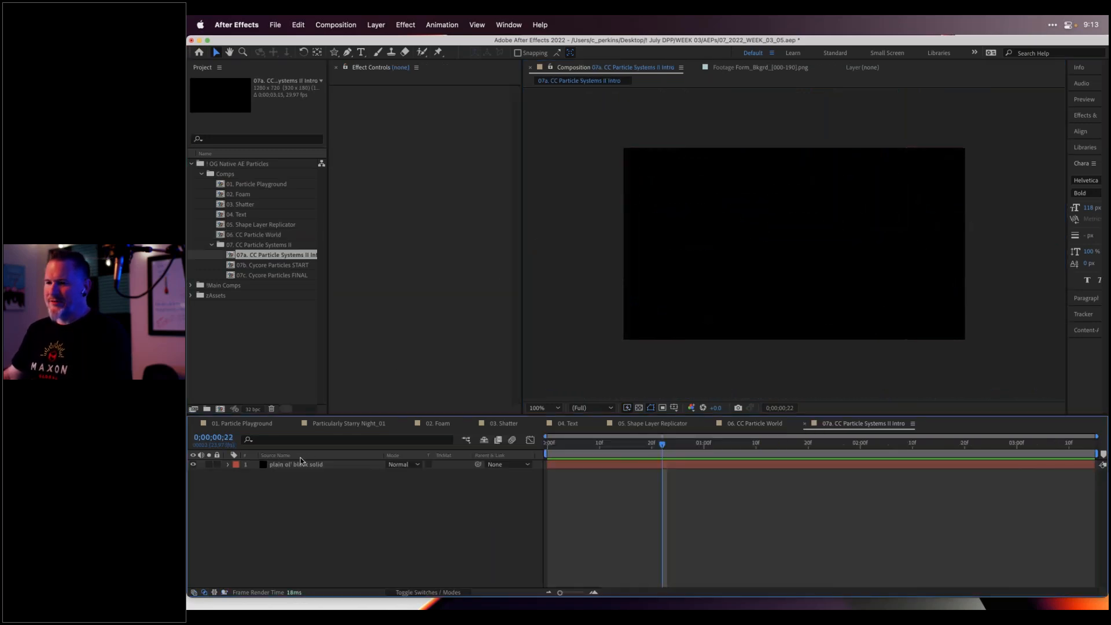
Apply the CC Particle Systems II effect to the plain ol' black solid layer and preview the animation to 0;00;01;10
{"action": "left_click", "coordinate": [300, 466]}
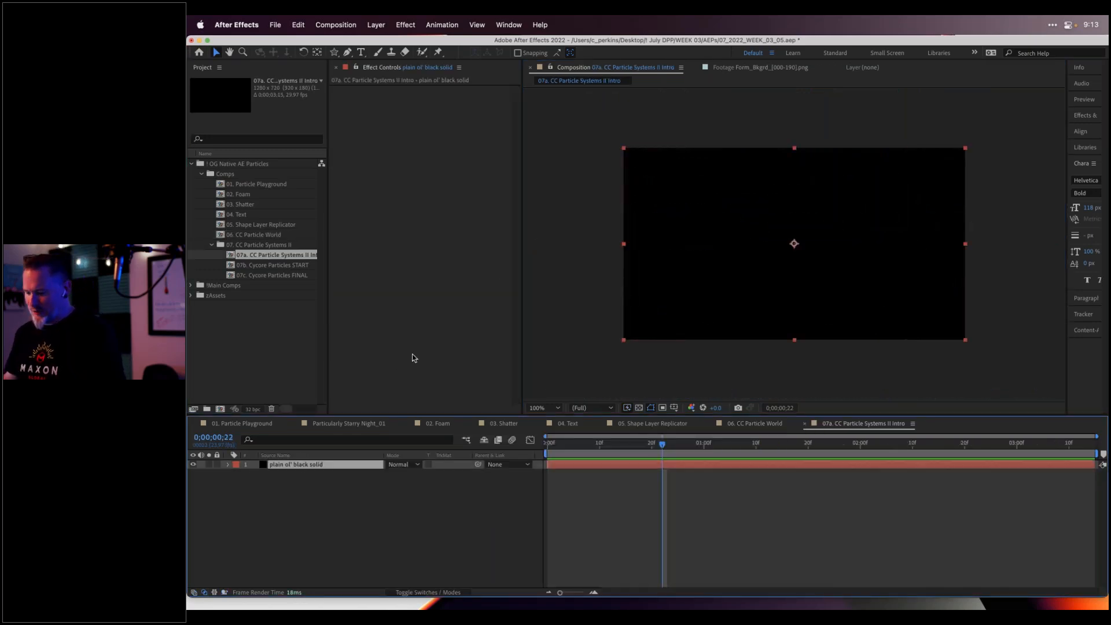
{"action": "key", "text": "ctrl+space"}
{"action": "type", "text": "cc par"}
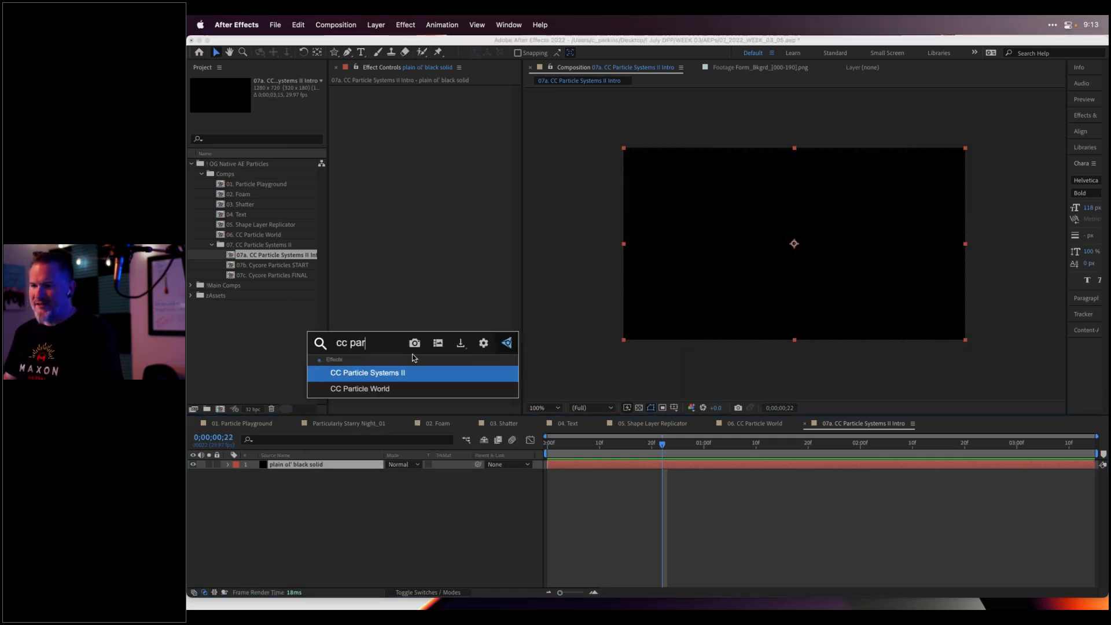
{"action": "key", "text": "Return"}
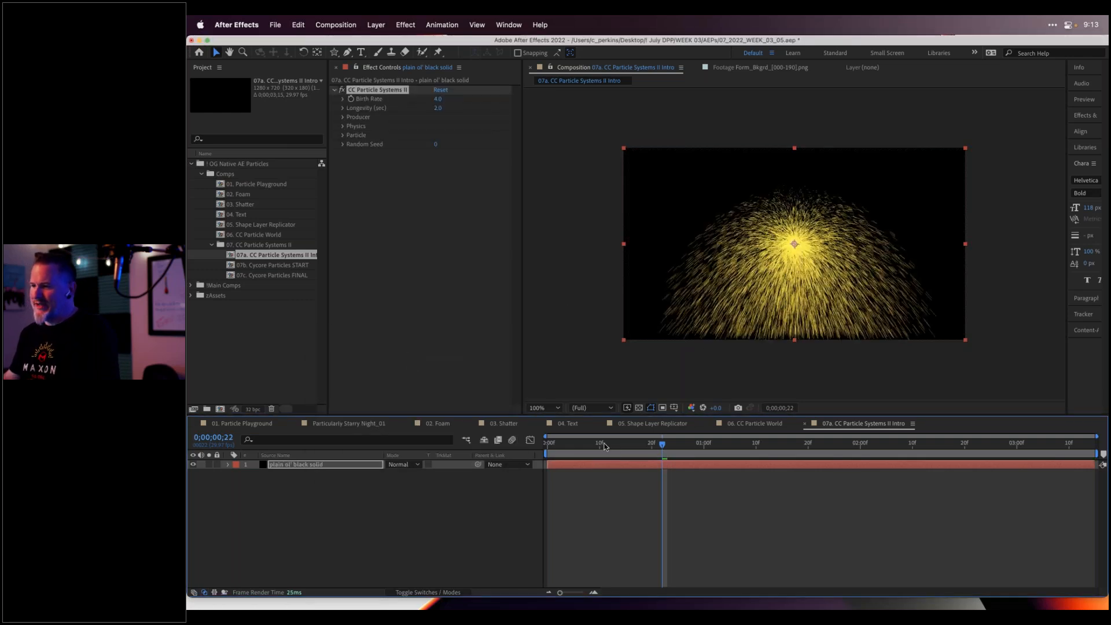
{"action": "key", "text": "space"}
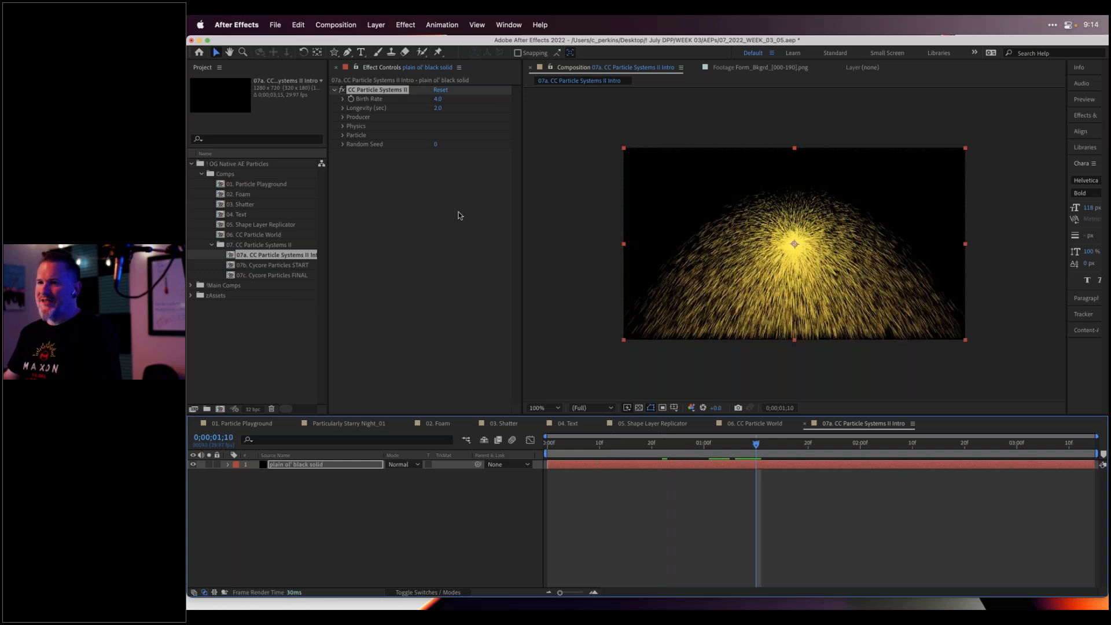
Shift the effect's producer Position slightly left to about 612, 360, and look through the Physics settings
{"action": "left_click", "coordinate": [343, 117]}
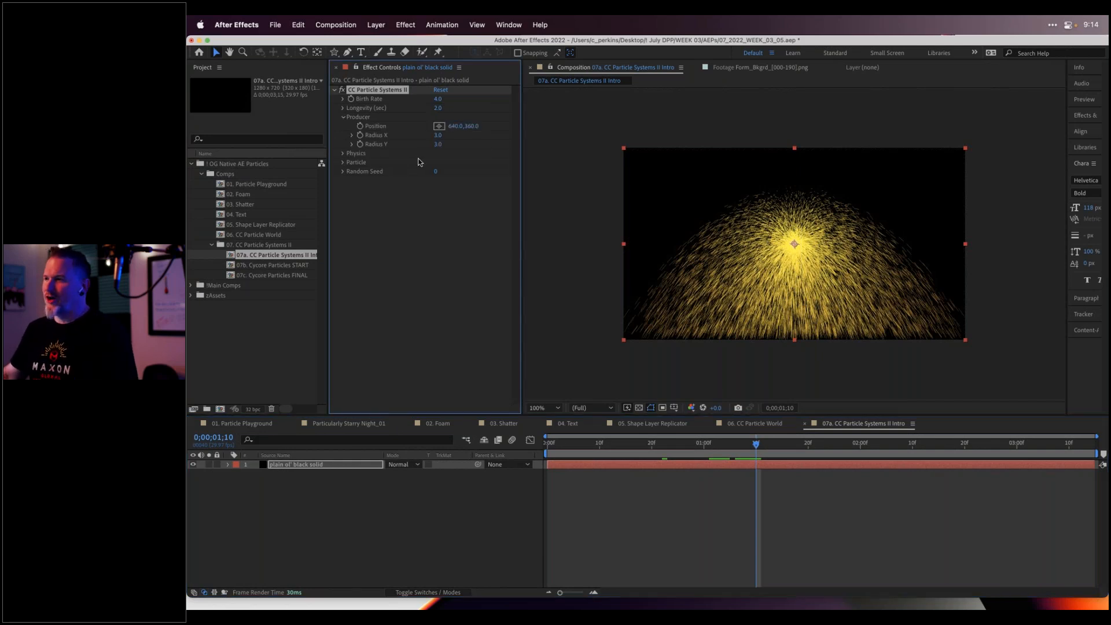
{"action": "left_click", "coordinate": [439, 126]}
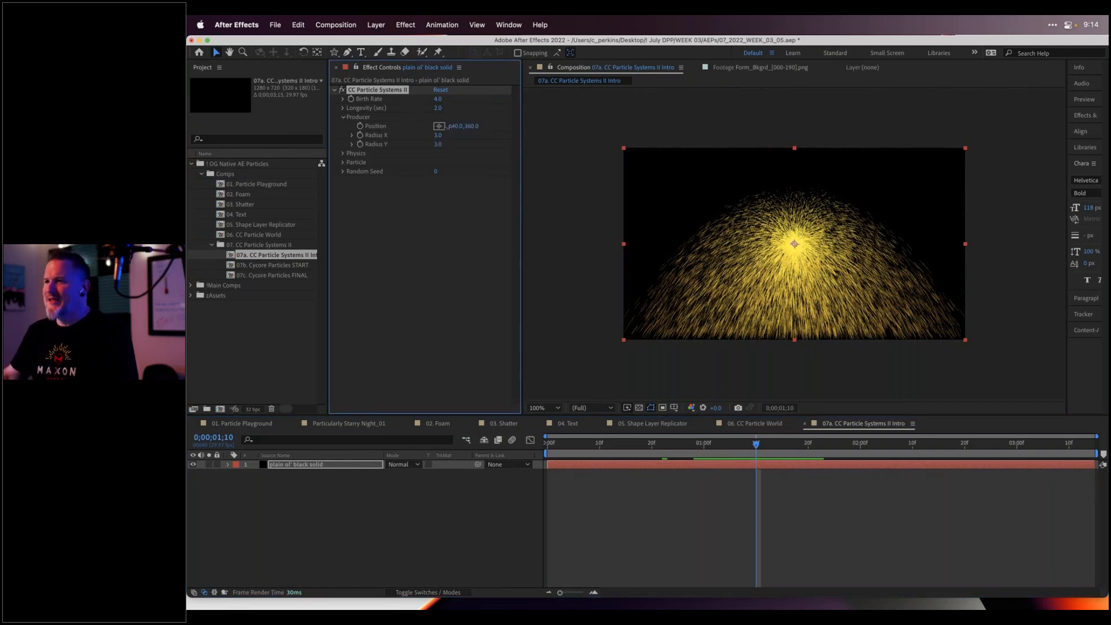
{"action": "left_click", "coordinate": [813, 244]}
{"action": "left_click_drag", "start_coordinate": [457, 127], "coordinate": [407, 128]}
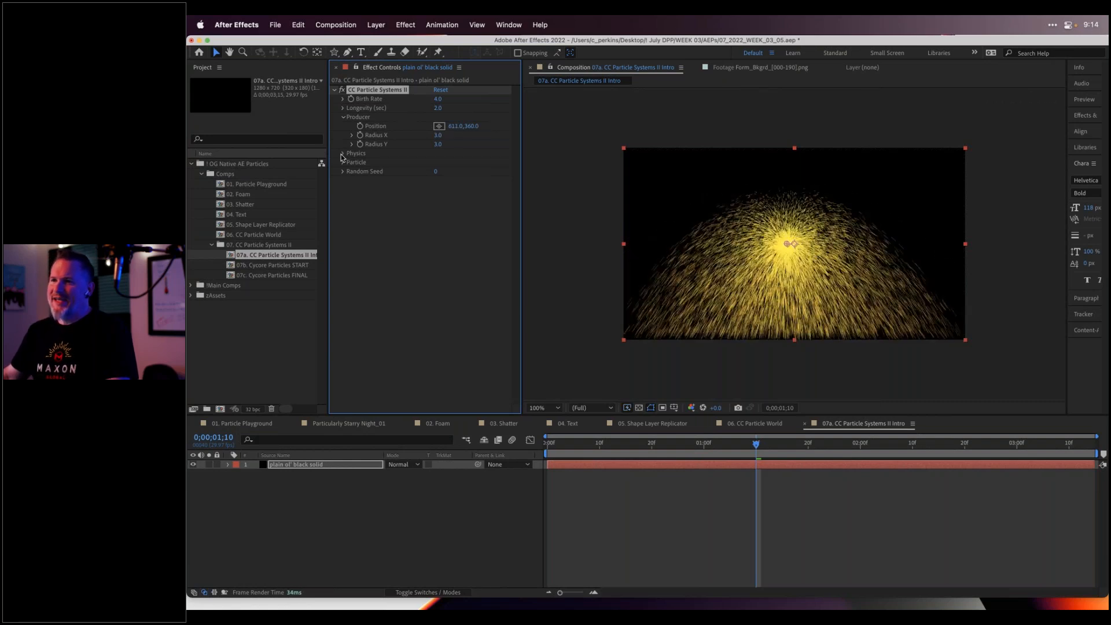
{"action": "left_click", "coordinate": [343, 154]}
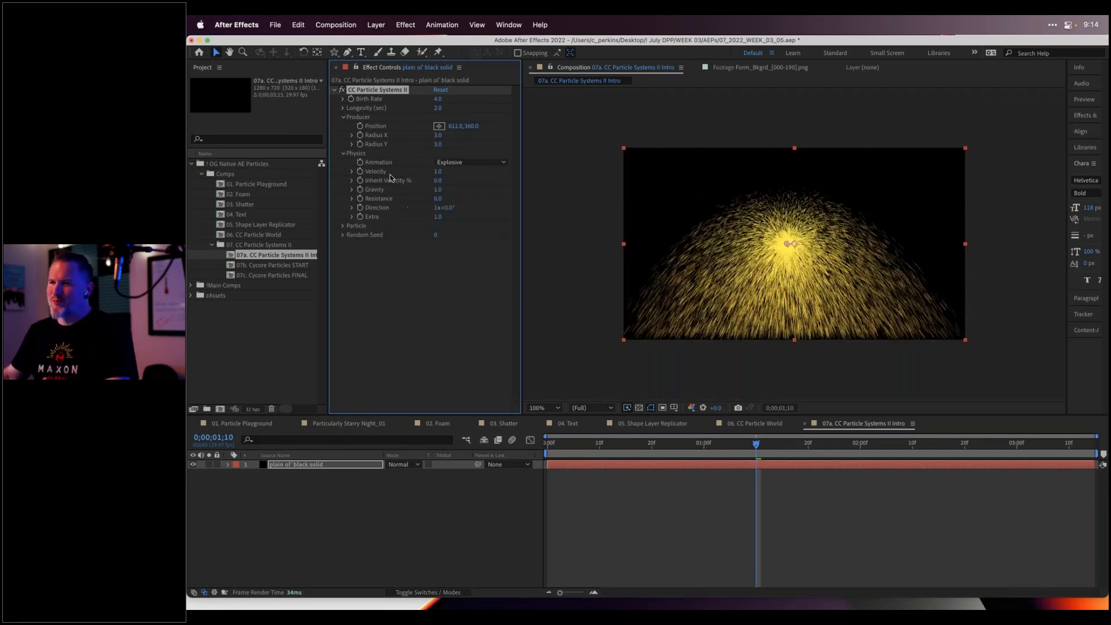
{"action": "left_click", "coordinate": [341, 154]}
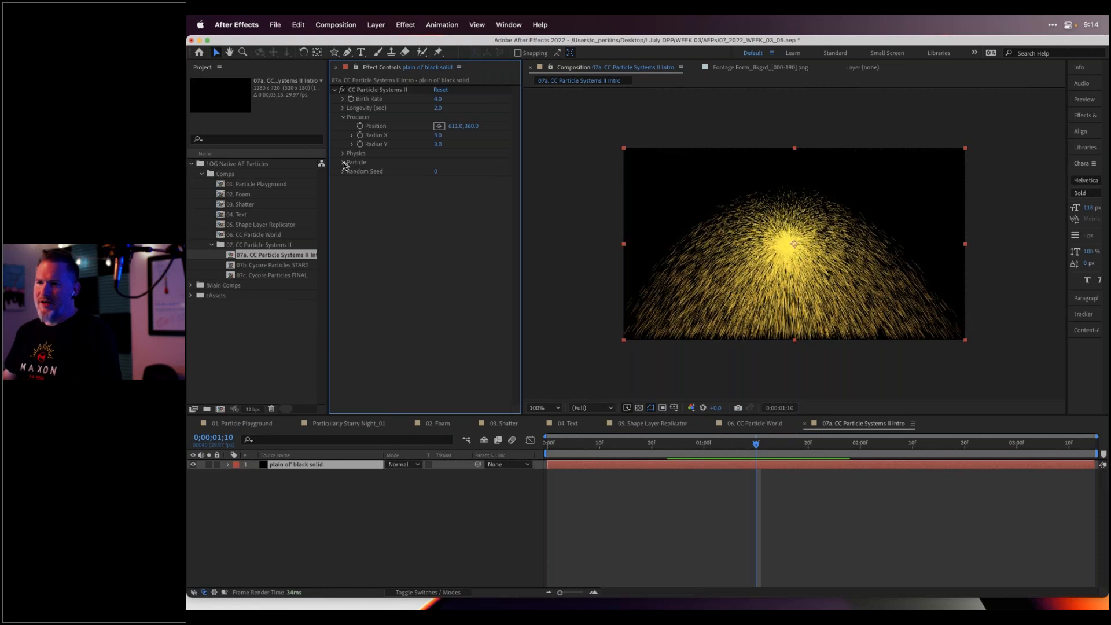
Open the 07b. Cycore Particles START composition and preview the UFO's particle trail, stopping at 0;00;01;09
{"action": "left_click", "coordinate": [233, 267]}
{"action": "double_click", "coordinate": [233, 266]}
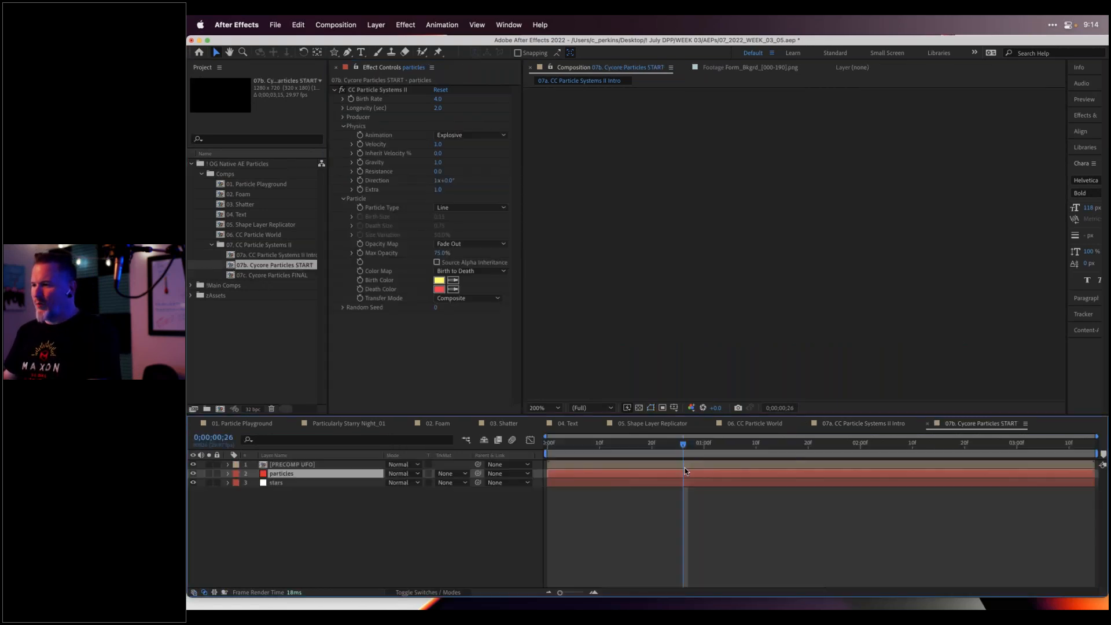
{"action": "left_click", "coordinate": [572, 443]}
{"action": "left_click_drag", "start_coordinate": [567, 445], "coordinate": [553, 444]}
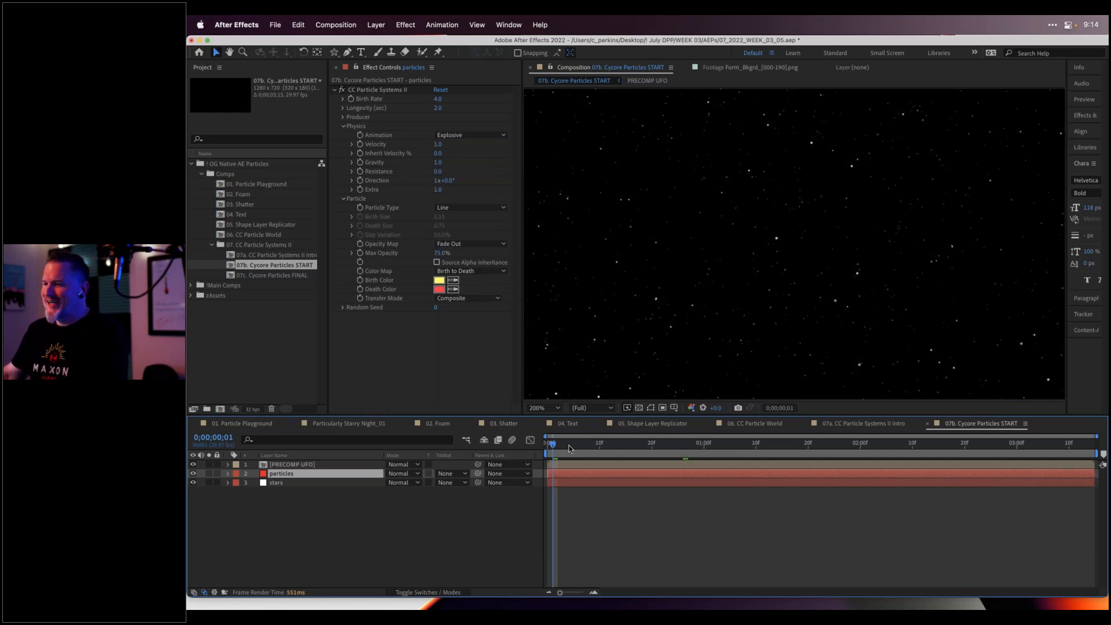
{"action": "left_click_drag", "start_coordinate": [570, 448], "coordinate": [695, 440]}
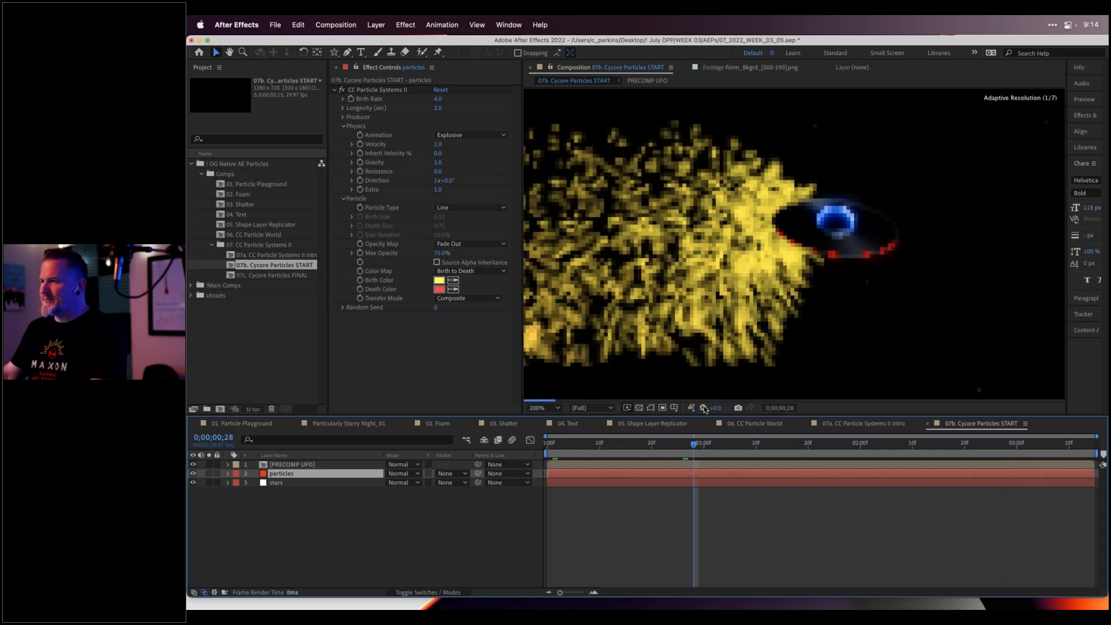
{"action": "left_click", "coordinate": [664, 441]}
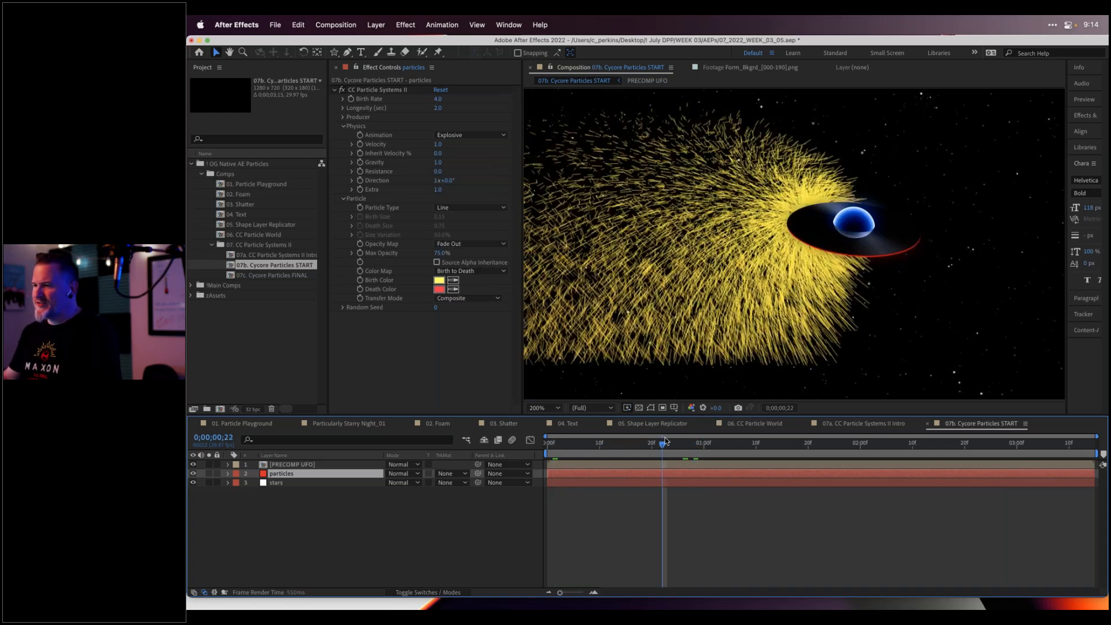
{"action": "key", "text": "space"}
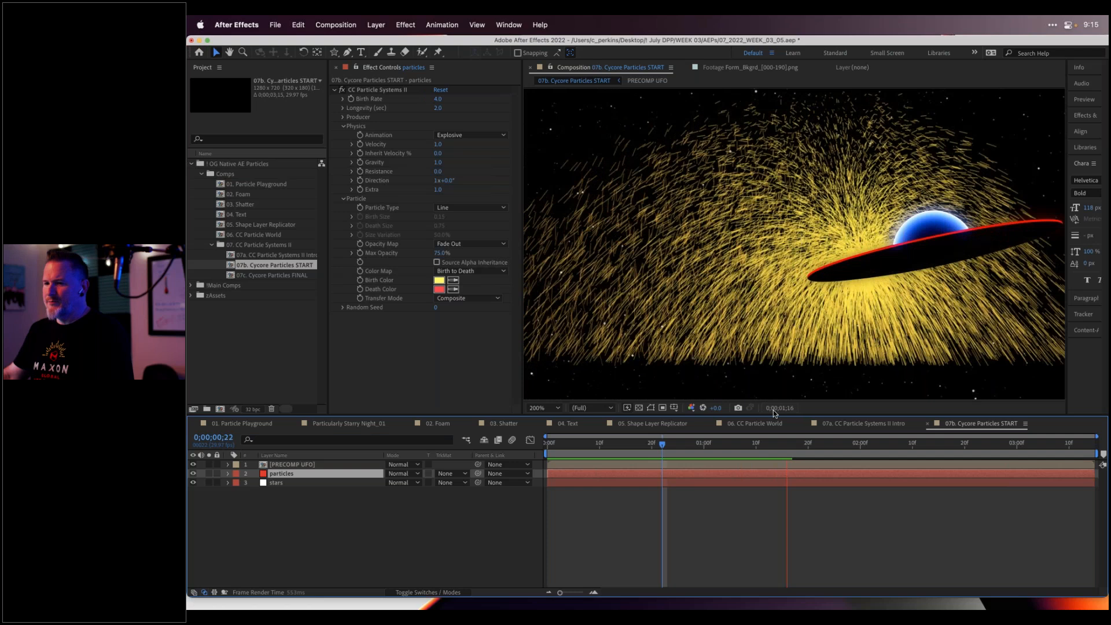
{"action": "key", "text": "space"}
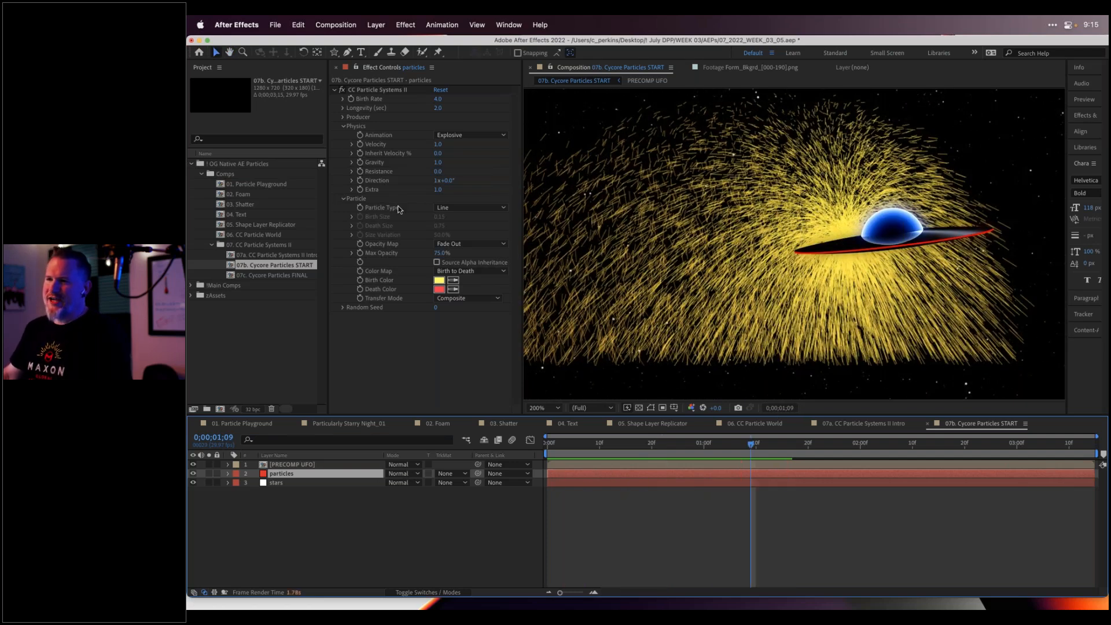
Change the particles layer's Particle Type to Shaded Sphere and its Physics Animation to Direction Normalized
{"action": "left_click", "coordinate": [458, 207]}
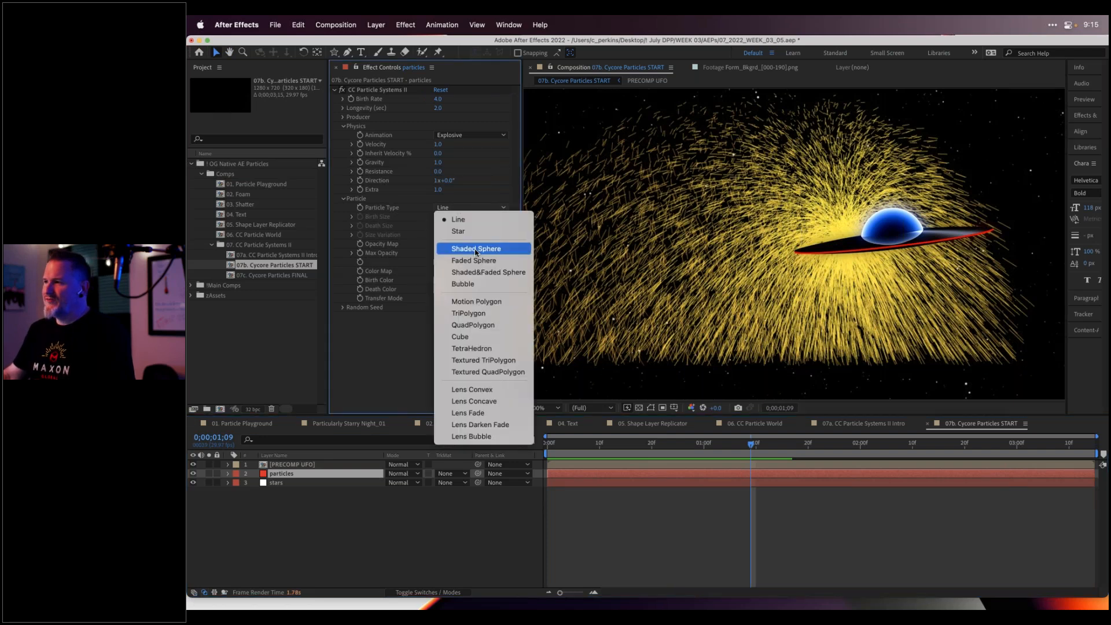
{"action": "left_click", "coordinate": [475, 250]}
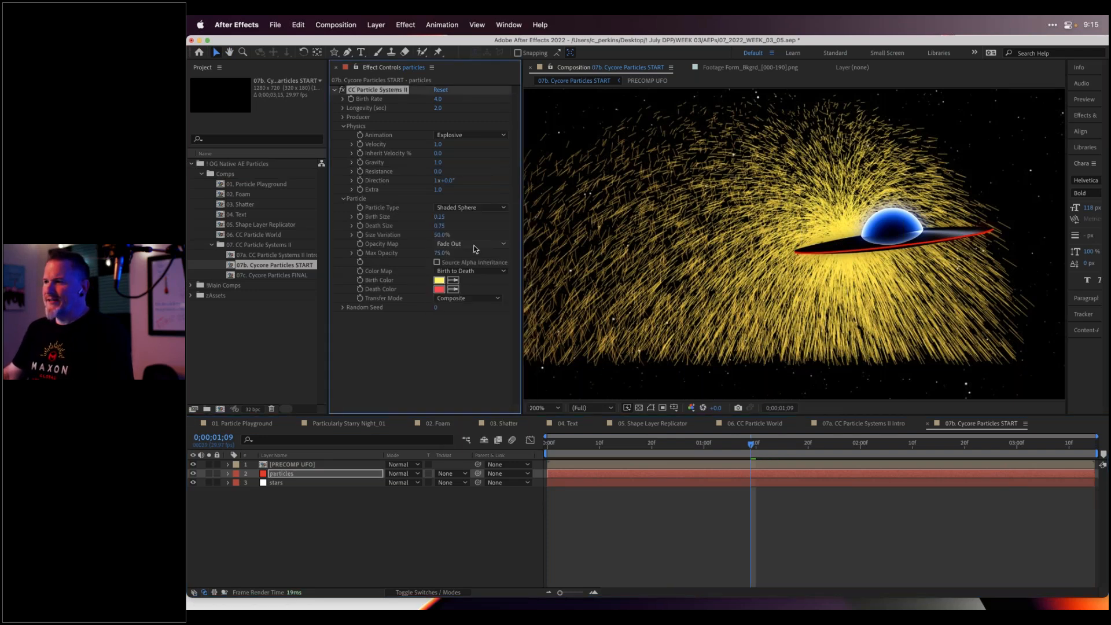
{"action": "left_click", "coordinate": [470, 135]}
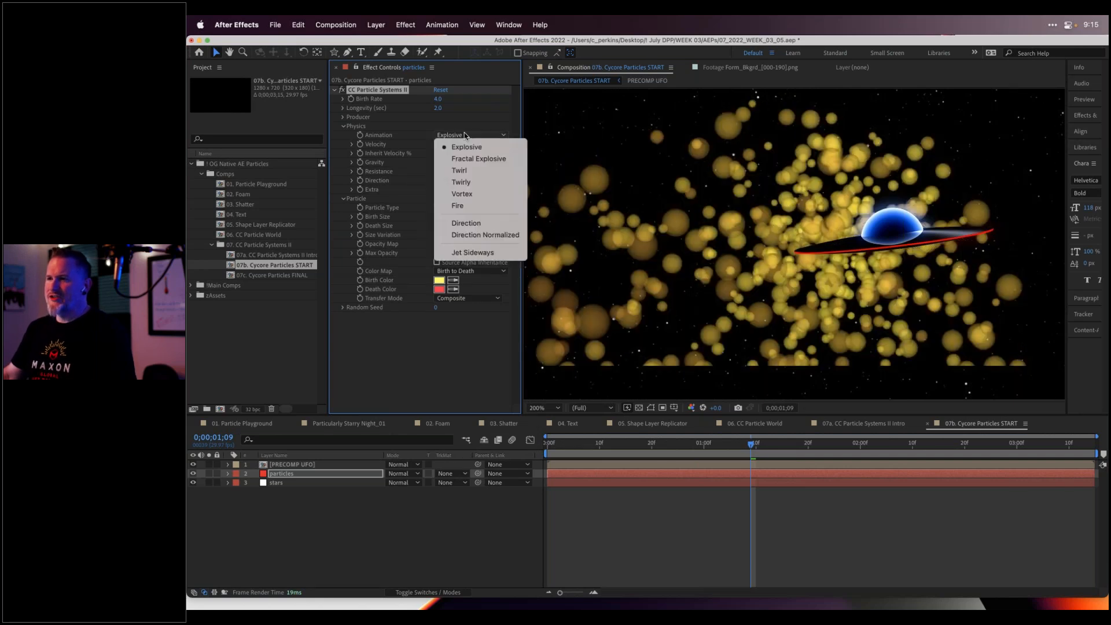
{"action": "left_click", "coordinate": [483, 238]}
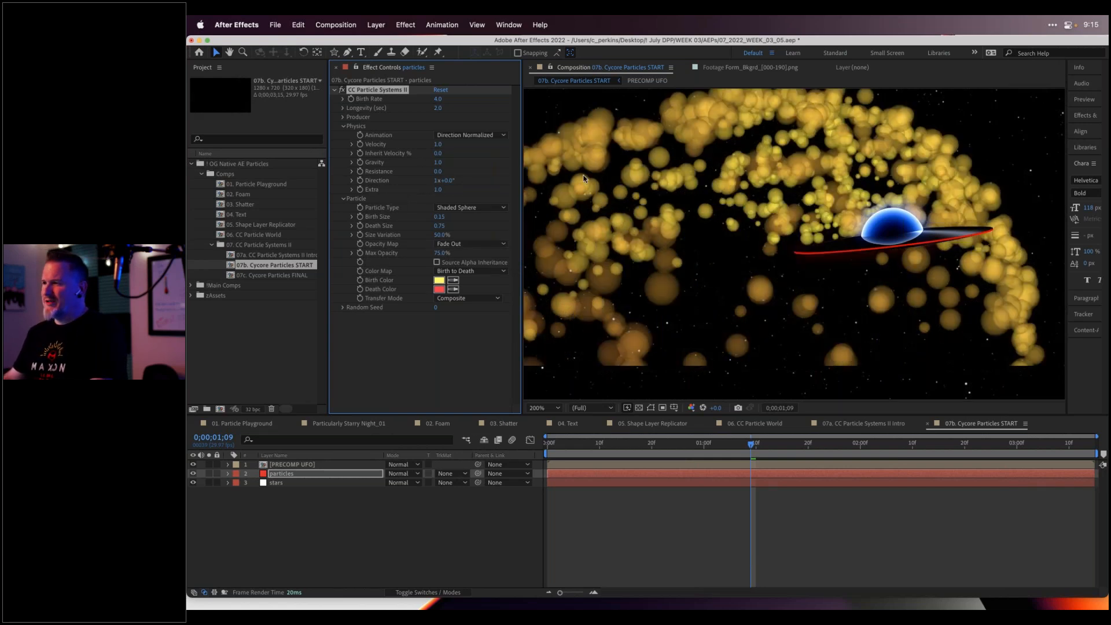
Set the particle effect's Extra value to 0.2 and its Max Opacity to 37%
{"action": "left_click", "coordinate": [438, 190]}
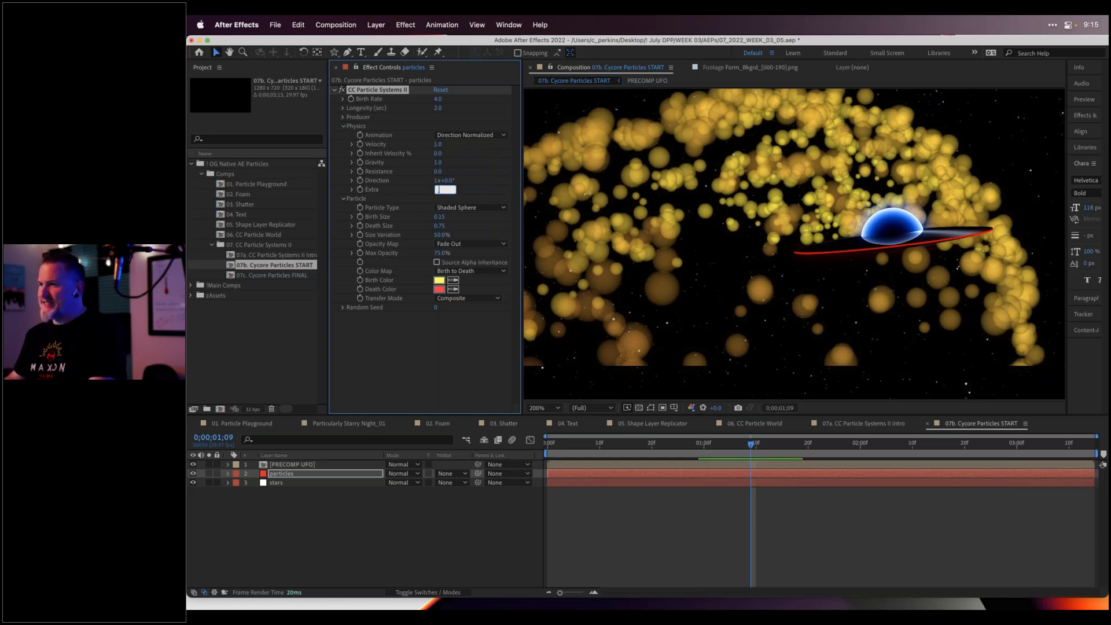
{"action": "type", "text": "0.2"}
{"action": "key", "text": "Return"}
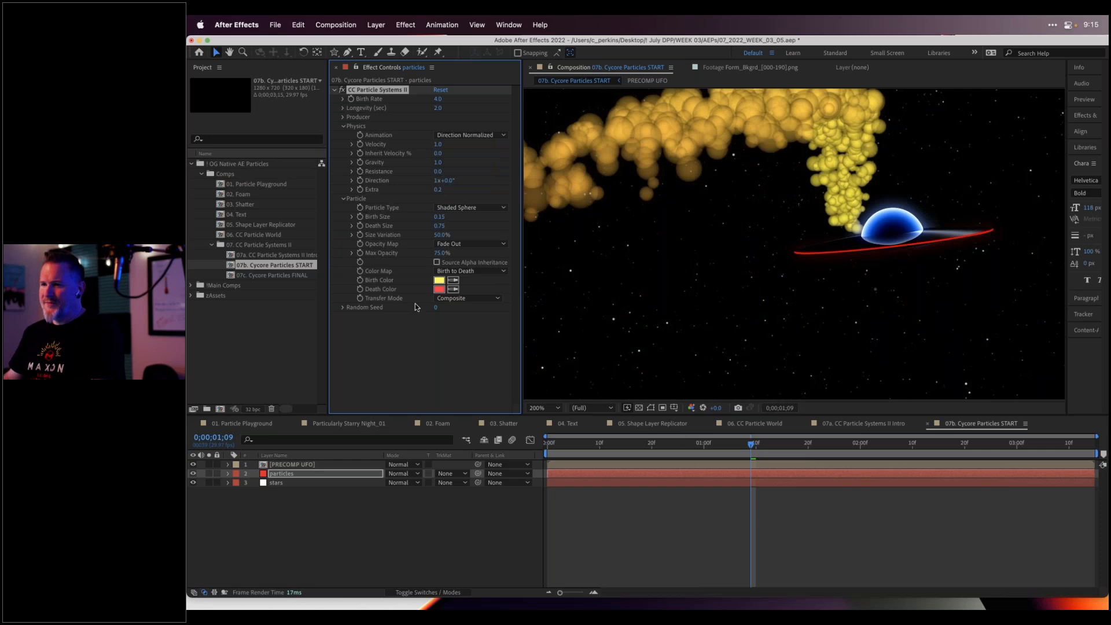
{"action": "left_click", "coordinate": [439, 253]}
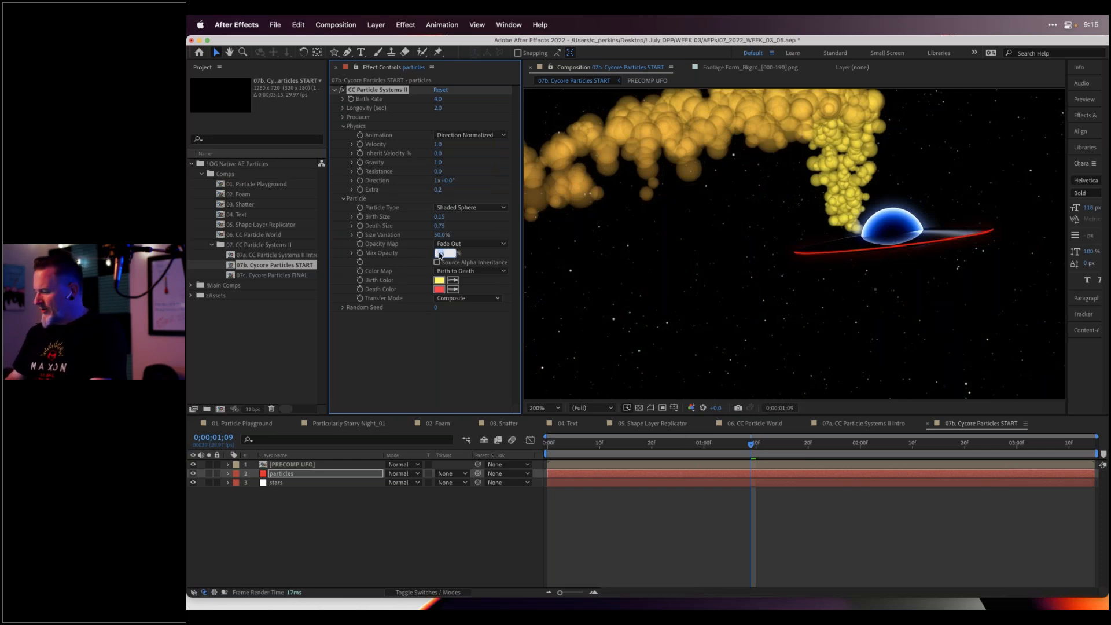
{"action": "type", "text": "37"}
{"action": "key", "text": "Return"}
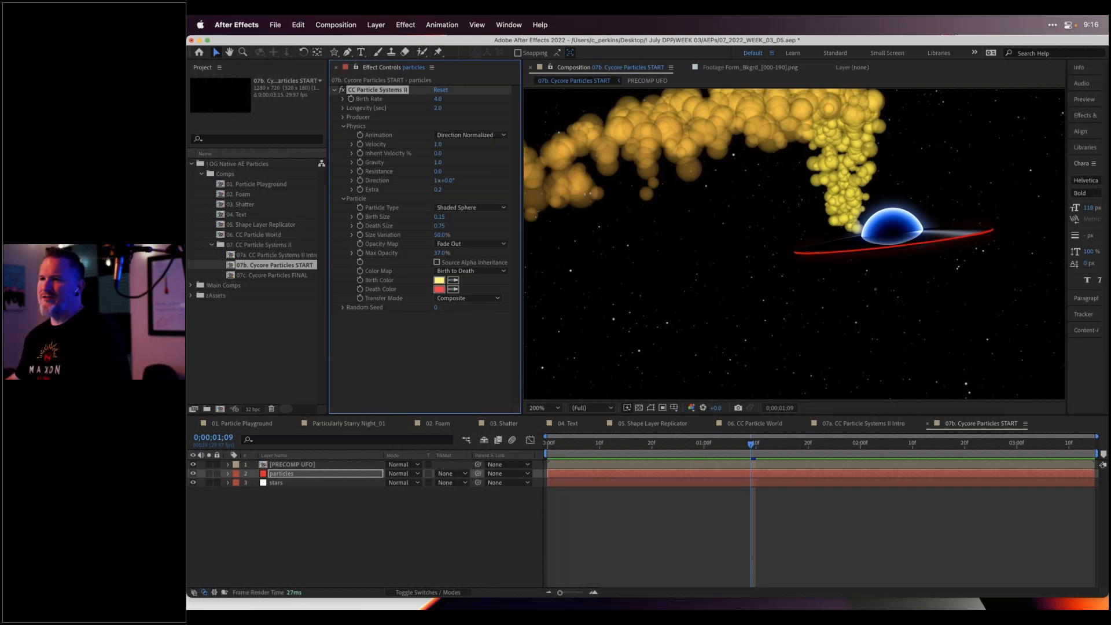
Set the particle effect's Birth Rate to 2.0 and its Longevity to 0.4 seconds
{"action": "left_click", "coordinate": [439, 99]}
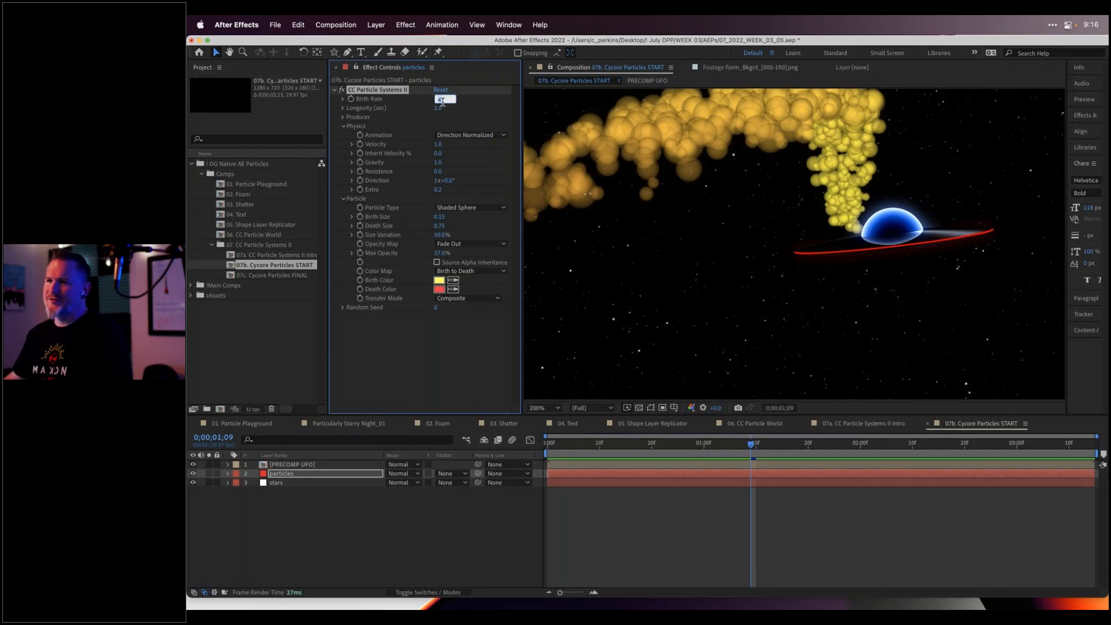
{"action": "type", "text": "2"}
{"action": "key", "text": "Return"}
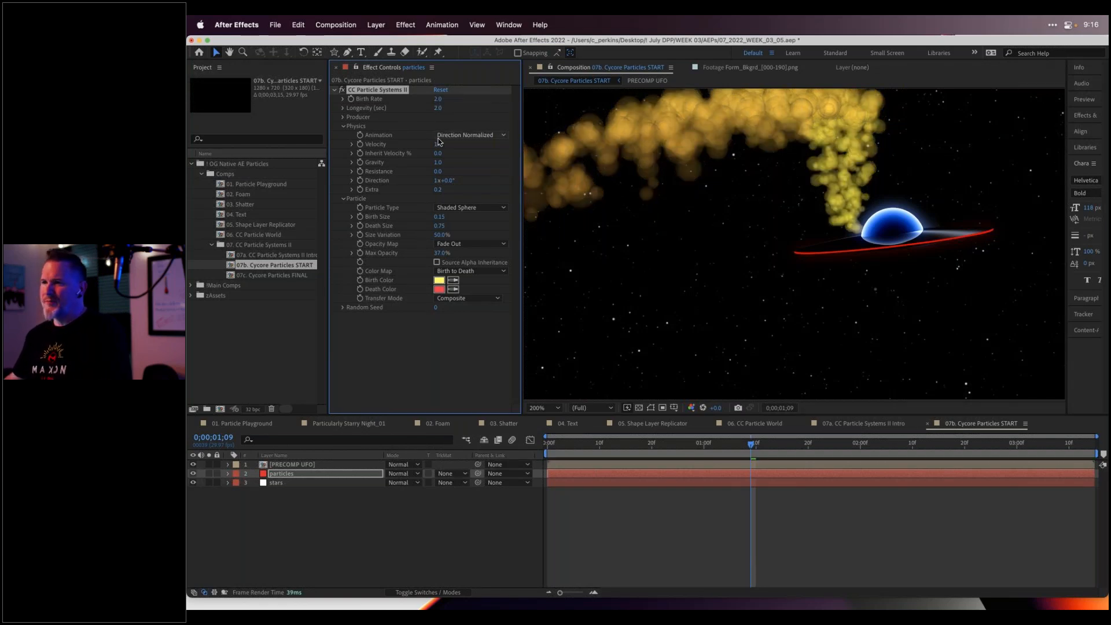
{"action": "left_click", "coordinate": [438, 108]}
{"action": "type", "text": ".4"}
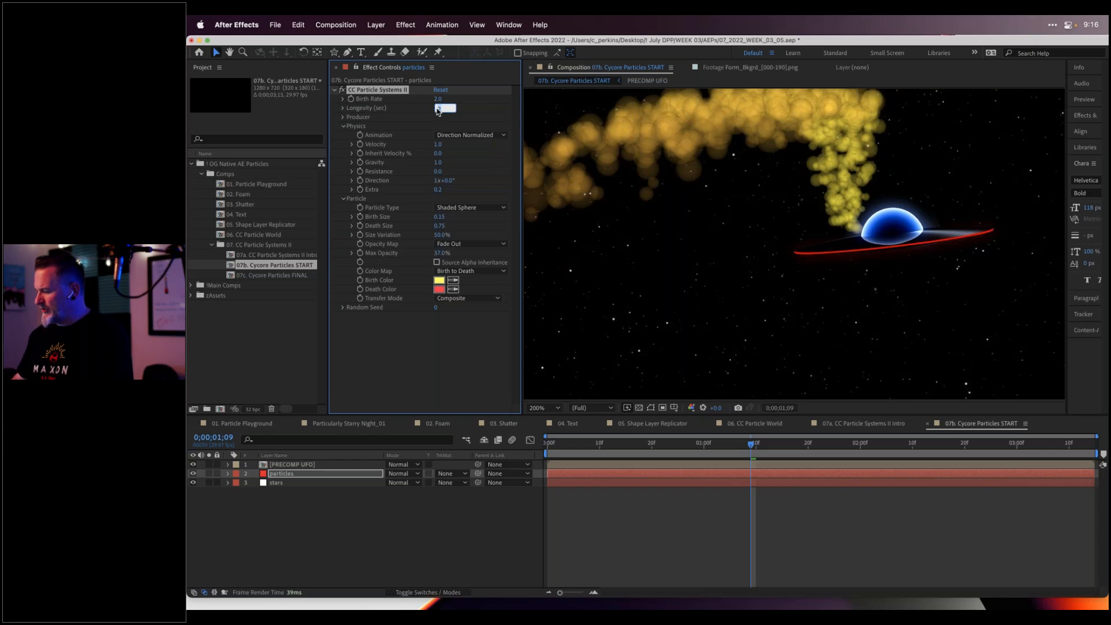
{"action": "key", "text": "Return"}
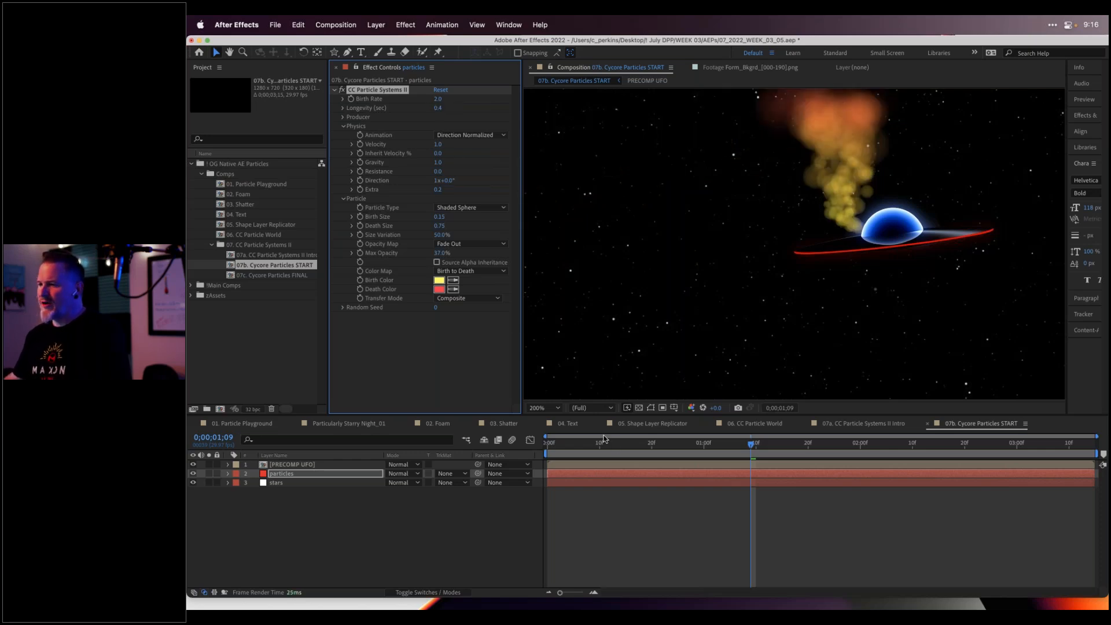
Change the particles' Birth Color to light blue, hex 20B1FA
{"action": "left_click", "coordinate": [440, 281]}
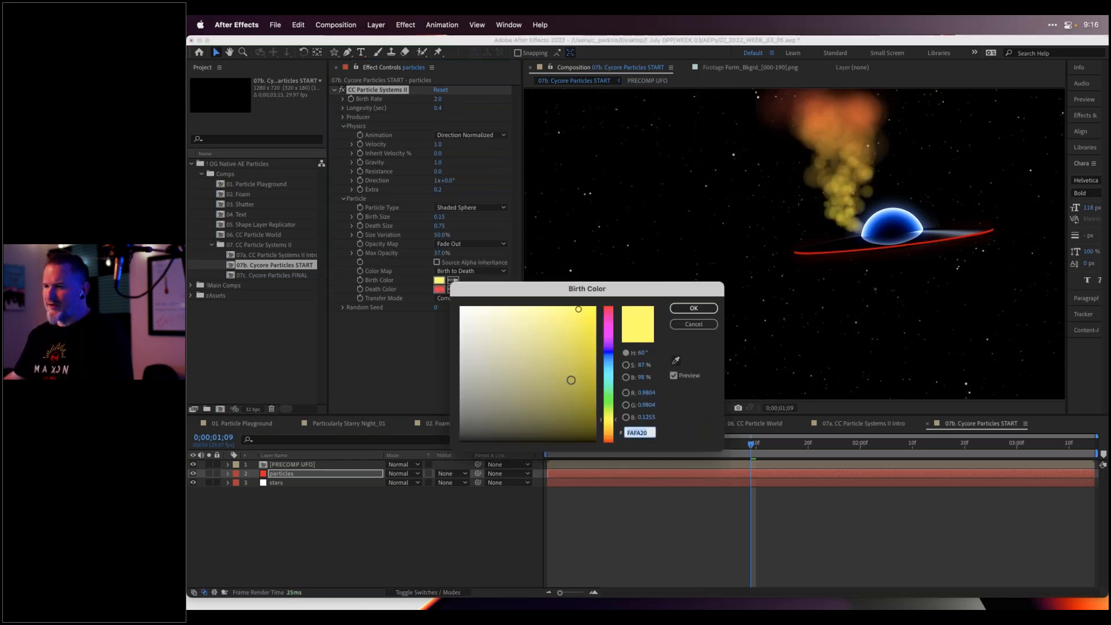
{"action": "left_click", "coordinate": [608, 376]}
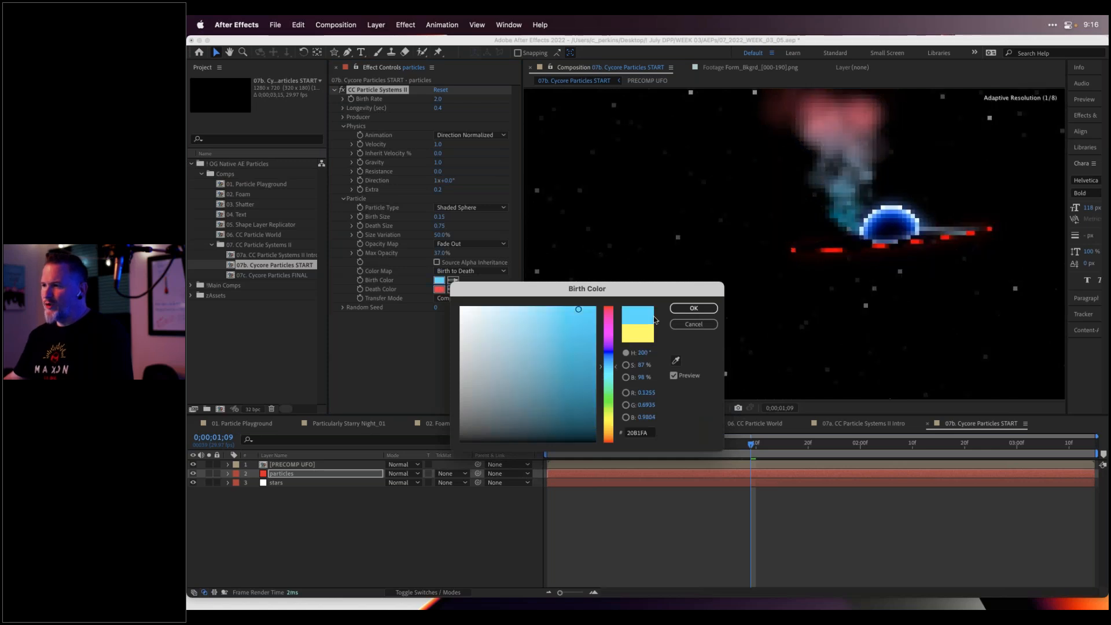
{"action": "left_click", "coordinate": [694, 308]}
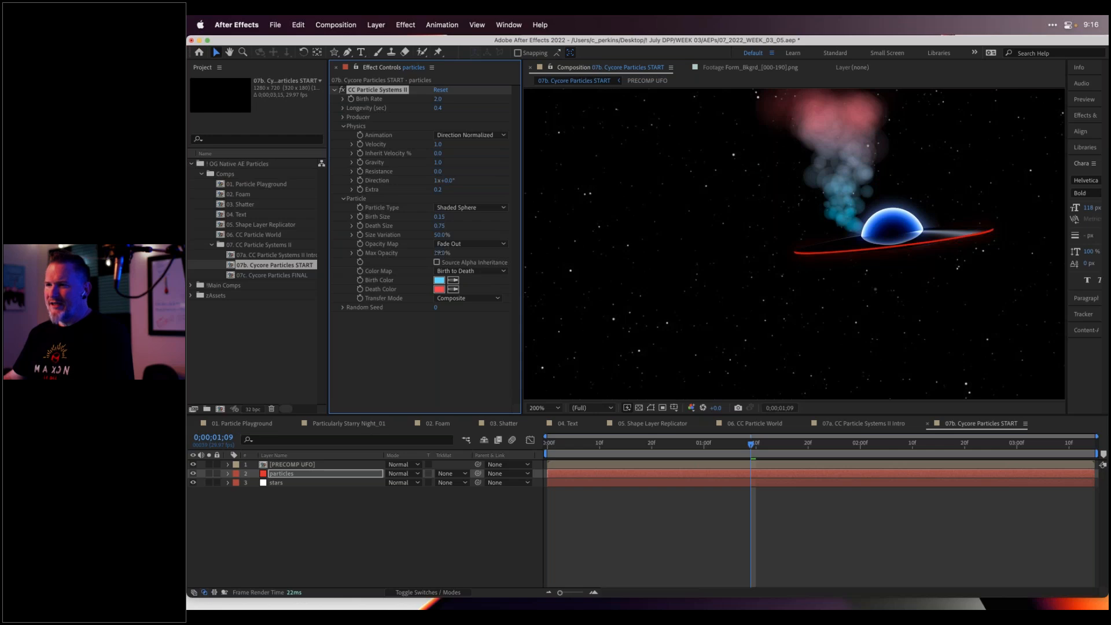
{"action": "left_click", "coordinate": [440, 253]}
{"action": "left_click", "coordinate": [435, 339]}
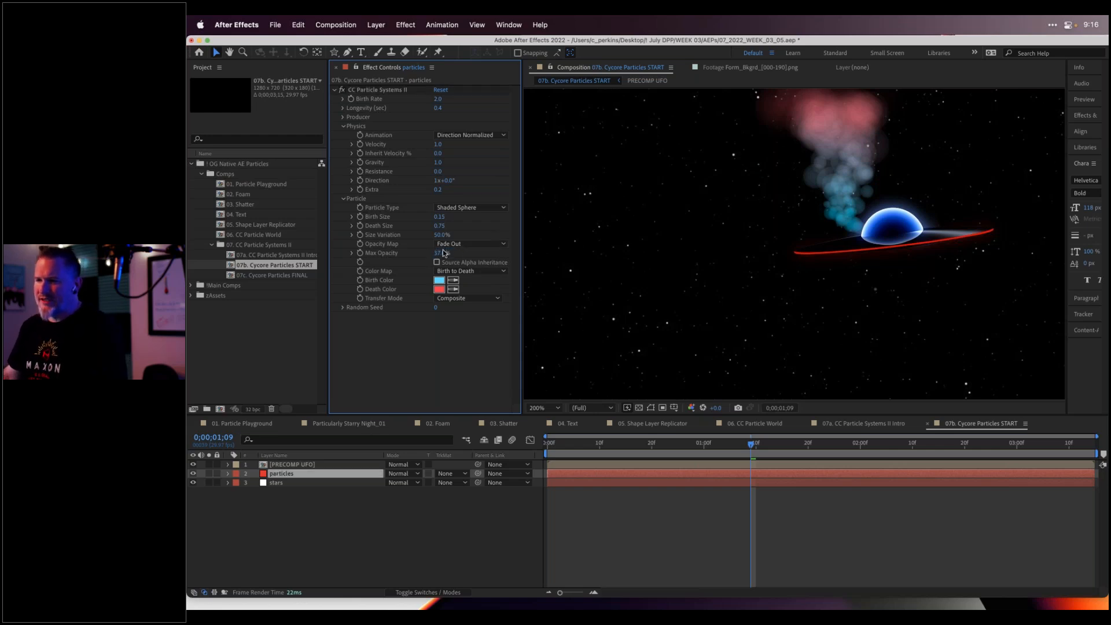
Set the particles' Size Variation to 85% and Max Opacity to 22%, and preview the UFO trail from near the comp's start
{"action": "left_click_drag", "start_coordinate": [441, 235], "coordinate": [461, 236]}
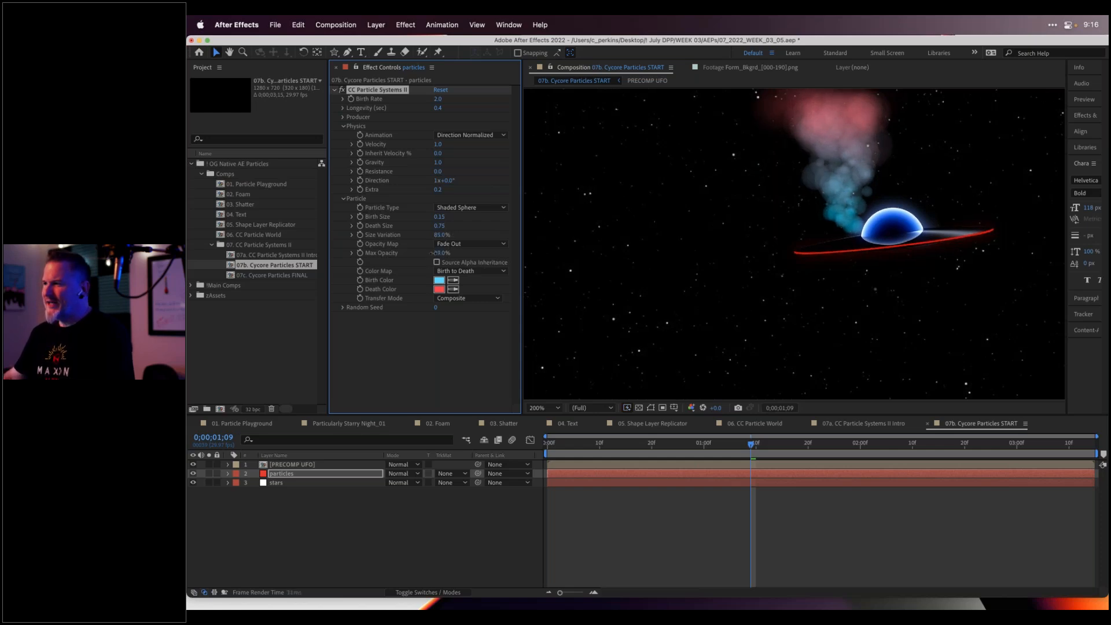
{"action": "left_click_drag", "start_coordinate": [433, 253], "coordinate": [428, 253]}
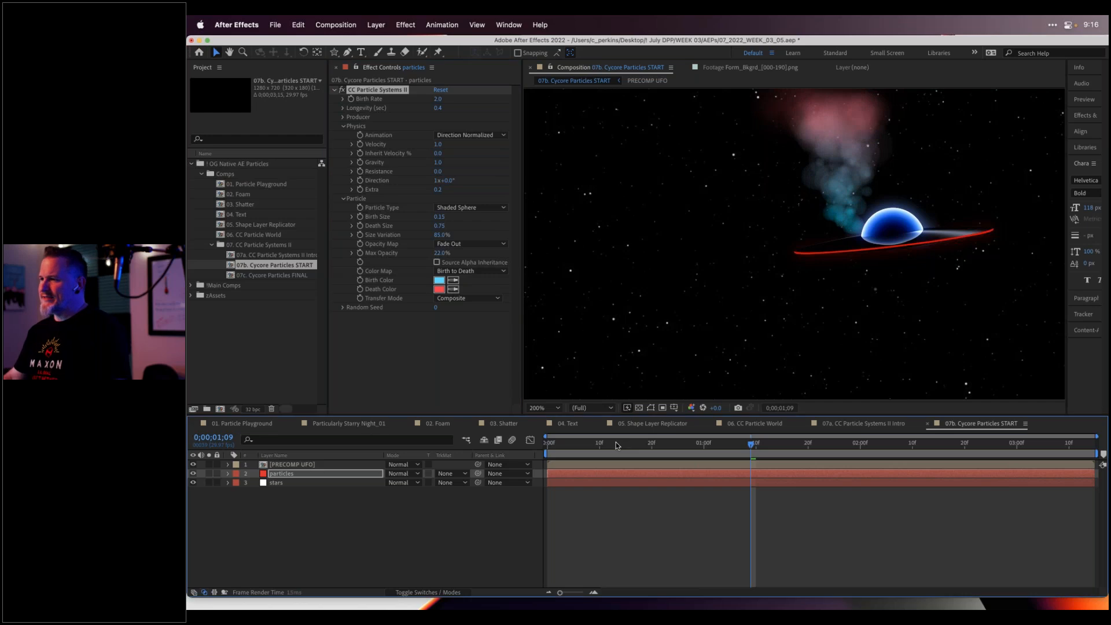
{"action": "left_click", "coordinate": [594, 441]}
{"action": "key", "text": "space"}
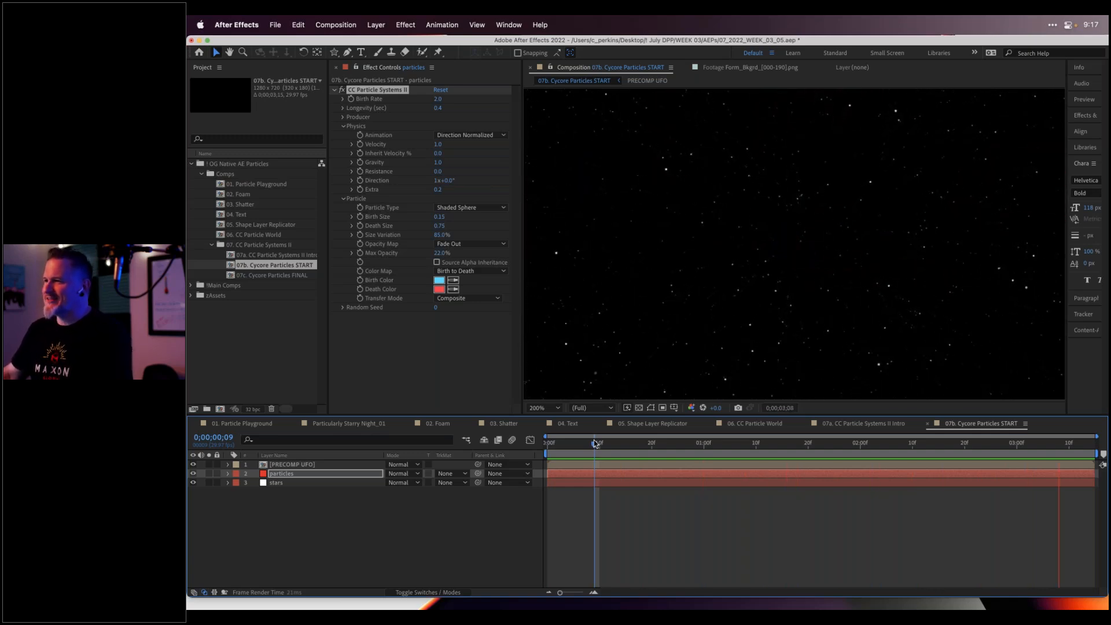
{"action": "key", "text": "space"}
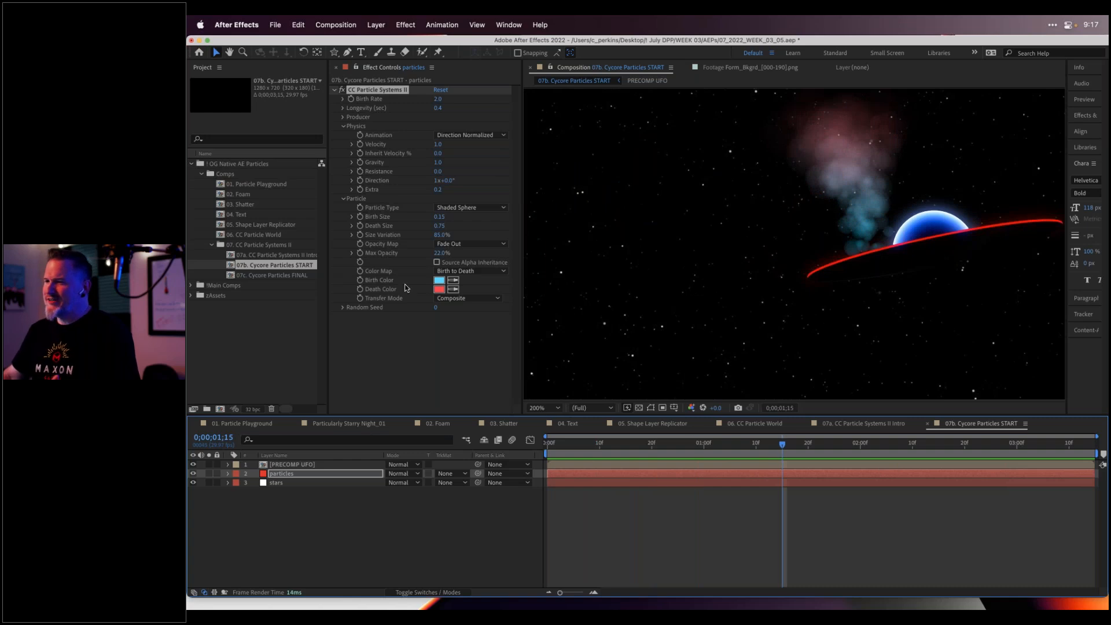
Open the finished comp 07c. Cycore Particles FINAL, collapse its particles layer, and play back the UFO animation
{"action": "double_click", "coordinate": [274, 275]}
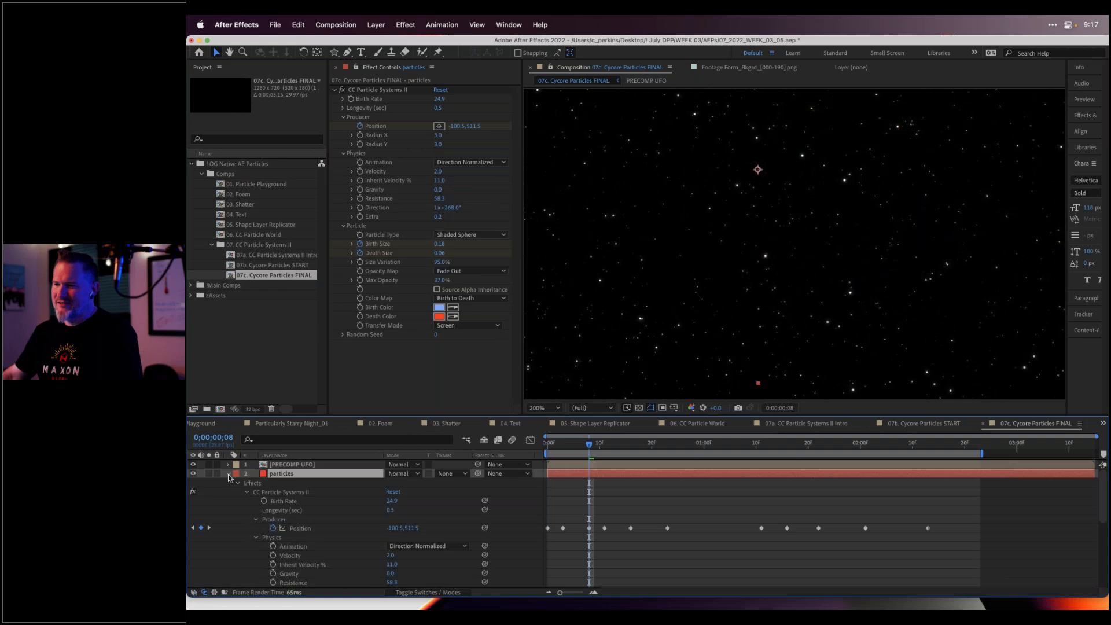
{"action": "left_click", "coordinate": [228, 474]}
{"action": "left_click_drag", "start_coordinate": [568, 445], "coordinate": [573, 451]}
{"action": "key", "text": "space"}
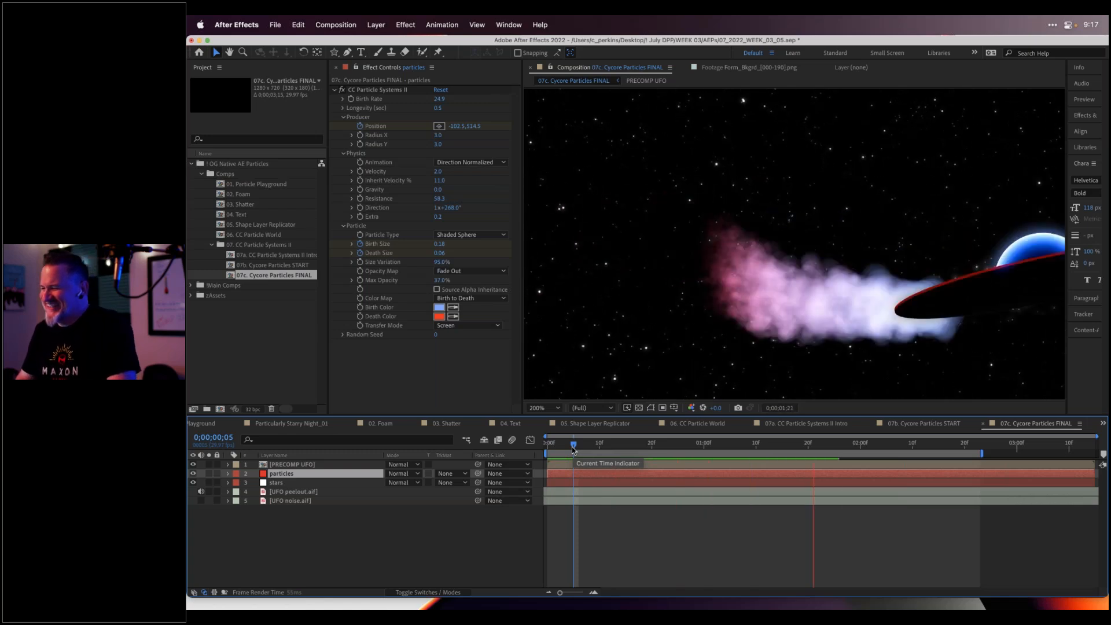
{"action": "key", "text": "space"}
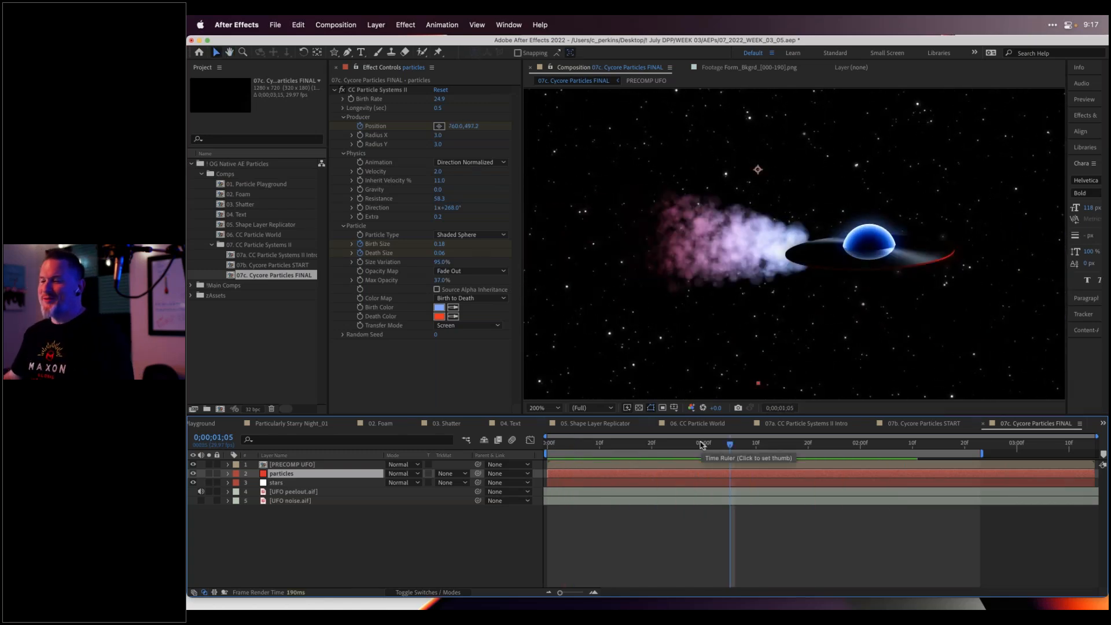
Replay the finished UFO animation and scrub back and forth to examine how the exhaust trail follows the ship
{"action": "key", "text": "space"}
{"action": "left_click_drag", "start_coordinate": [818, 439], "coordinate": [793, 451]}
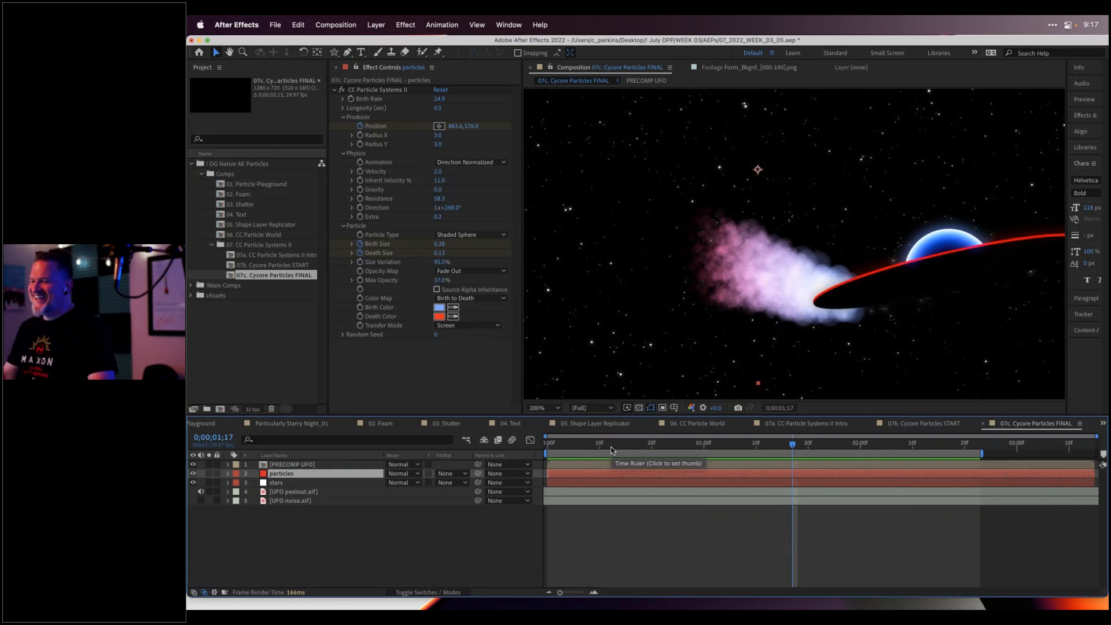
{"action": "left_click_drag", "start_coordinate": [611, 451], "coordinate": [817, 424]}
{"action": "left_click_drag", "start_coordinate": [684, 446], "coordinate": [824, 445]}
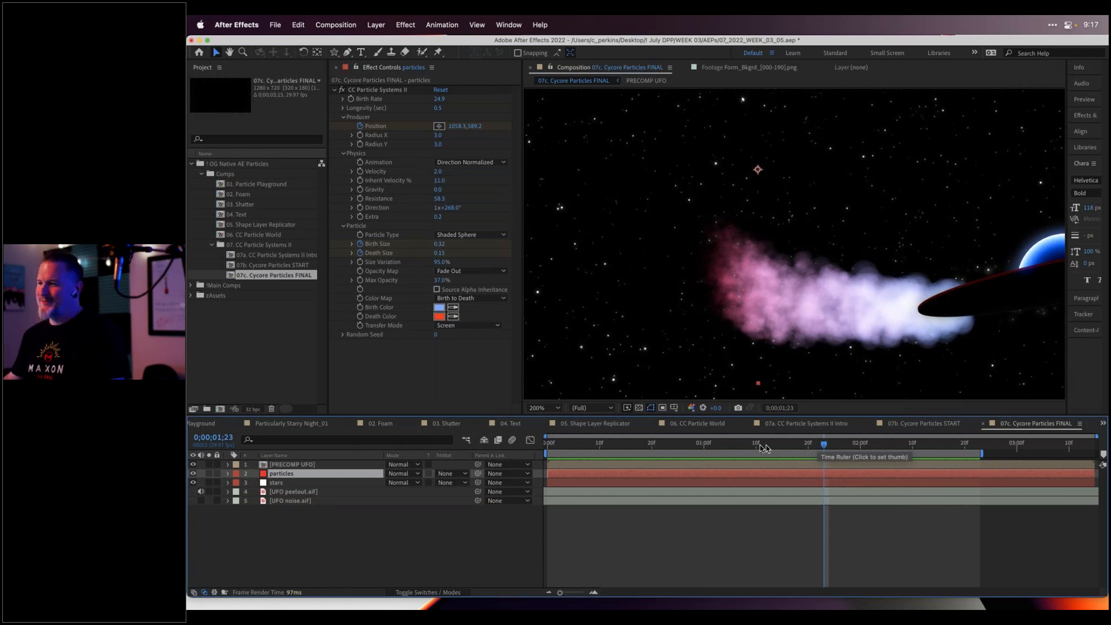
{"action": "left_click_drag", "start_coordinate": [759, 445], "coordinate": [814, 443]}
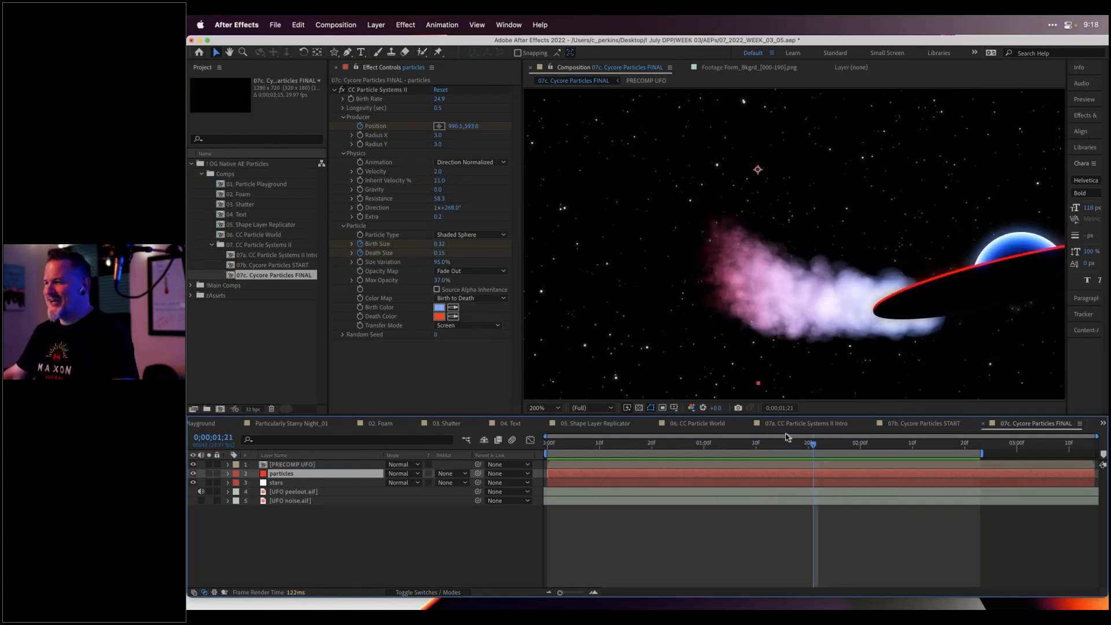
Collapse the native particle Comps folder, expand the !Main Comps folder, and widen the project list
{"action": "left_click", "coordinate": [211, 245]}
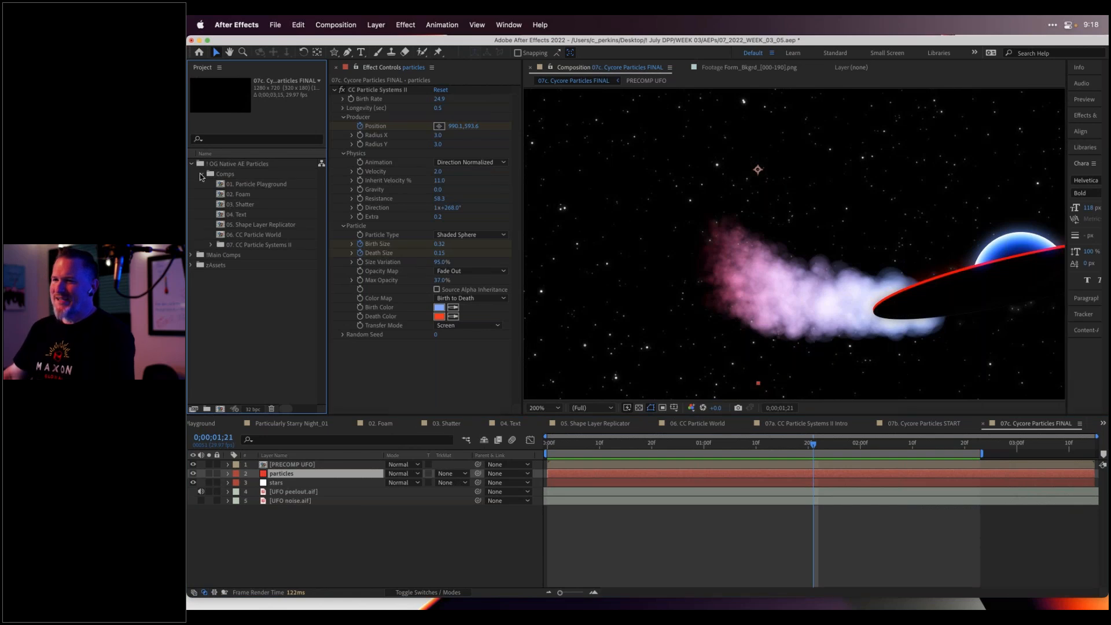
{"action": "left_click", "coordinate": [201, 175]}
{"action": "left_click", "coordinate": [191, 185]}
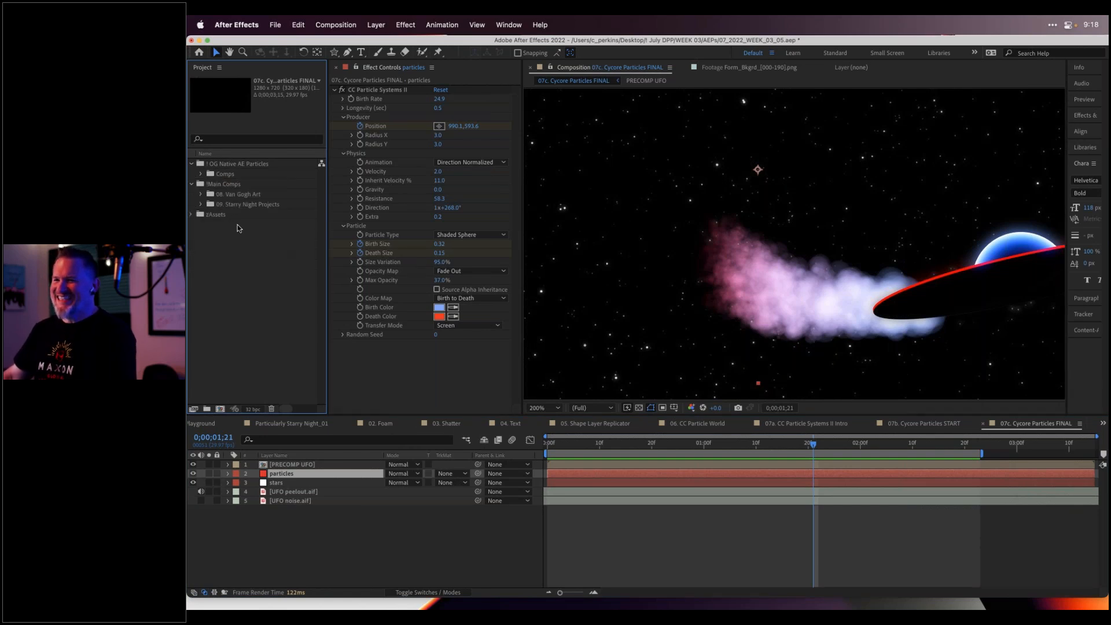
{"action": "left_click_drag", "start_coordinate": [327, 236], "coordinate": [359, 235]}
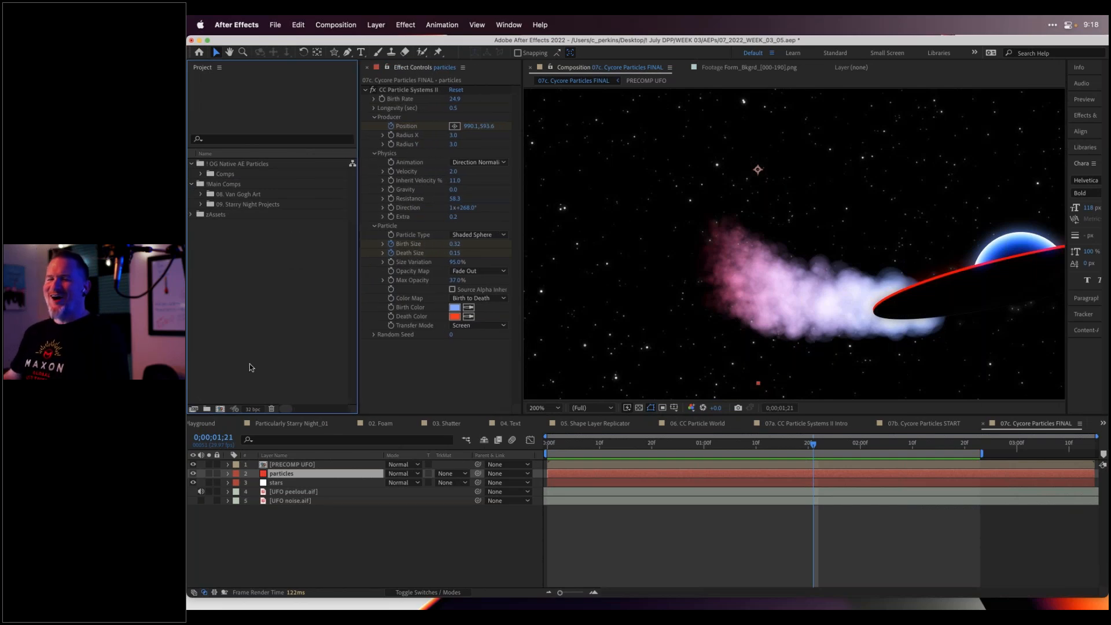
Open the Van Gogh - Starry Night comp from the 08. Van Gogh Art folder
{"action": "left_click", "coordinate": [202, 195]}
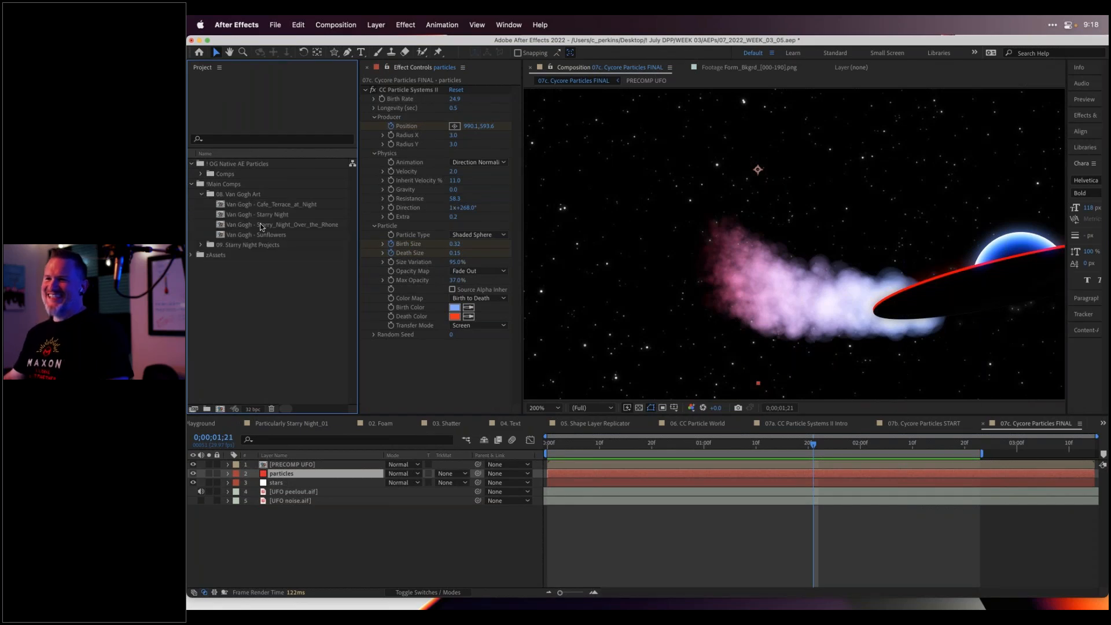
{"action": "left_click", "coordinate": [227, 215]}
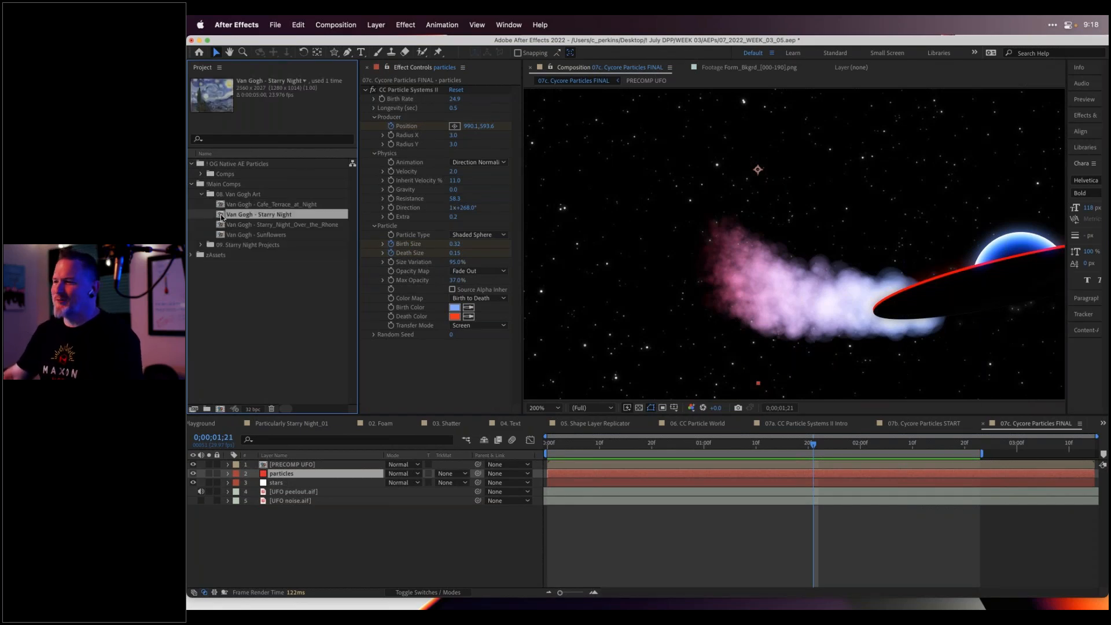
{"action": "double_click", "coordinate": [227, 215]}
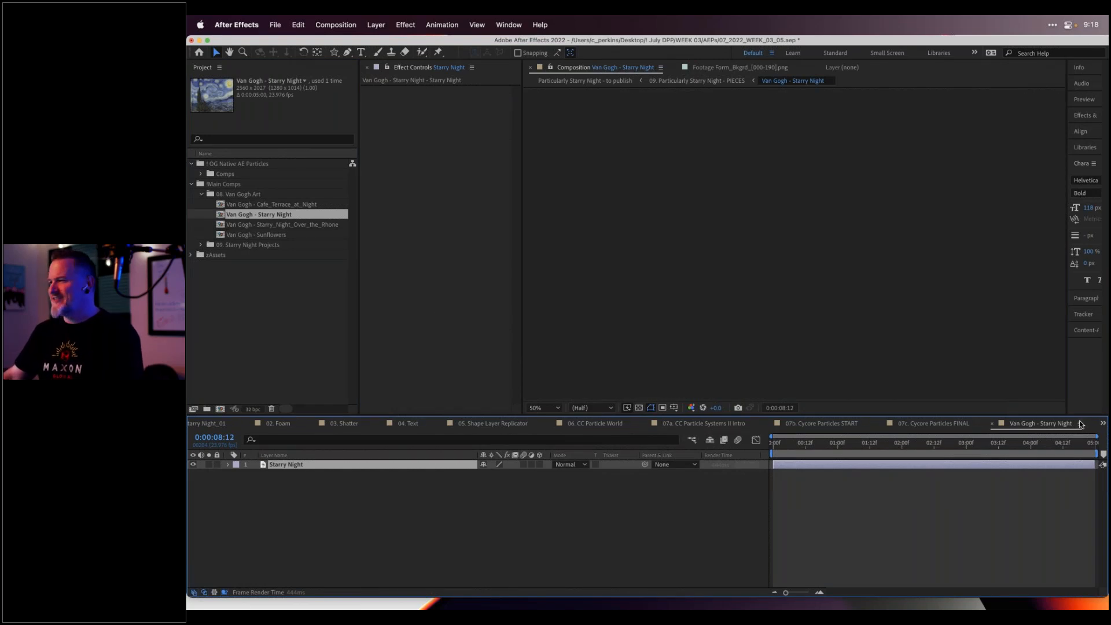
Close all other timeline comps and display the Starry Night painting at 0:00:00:03 in a taller composition view
{"action": "left_click", "coordinate": [1080, 424]}
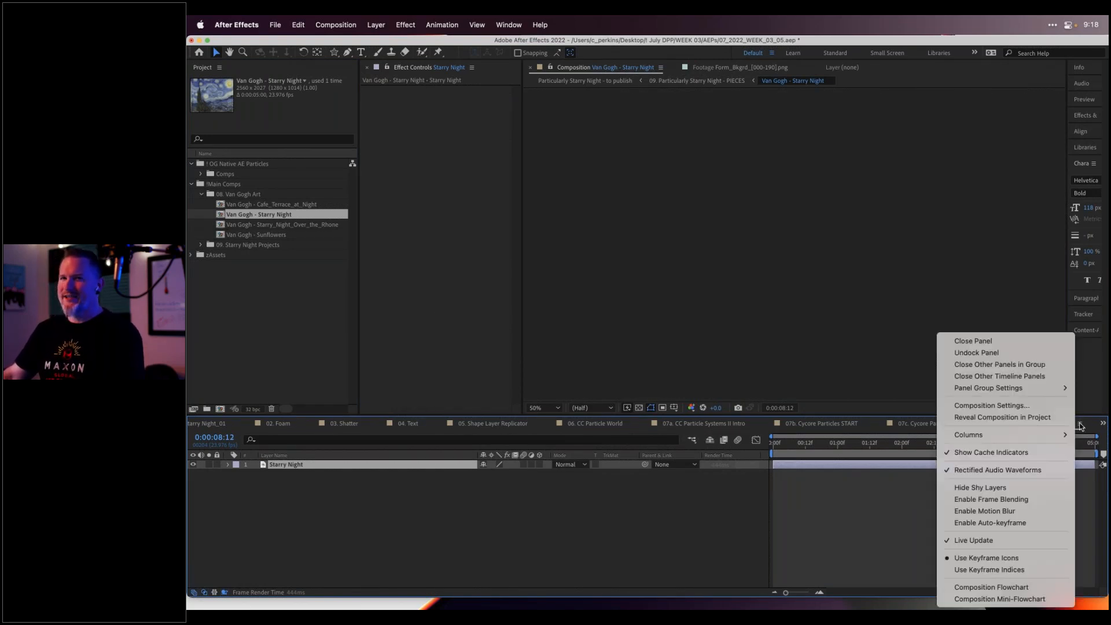
{"action": "left_click", "coordinate": [1013, 366]}
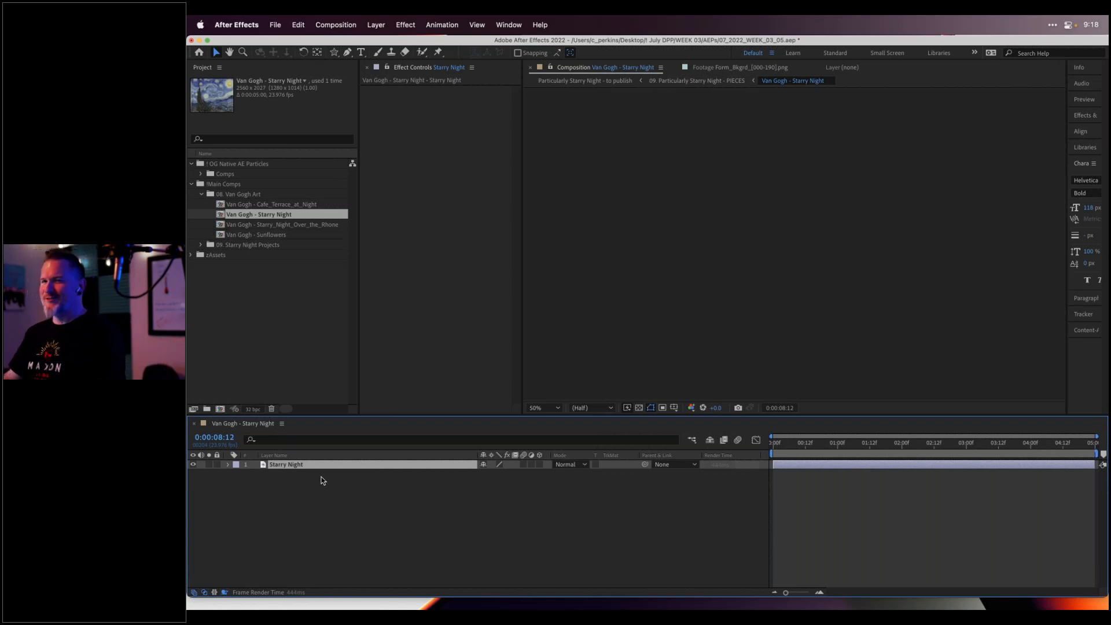
{"action": "left_click_drag", "start_coordinate": [789, 444], "coordinate": [782, 446]}
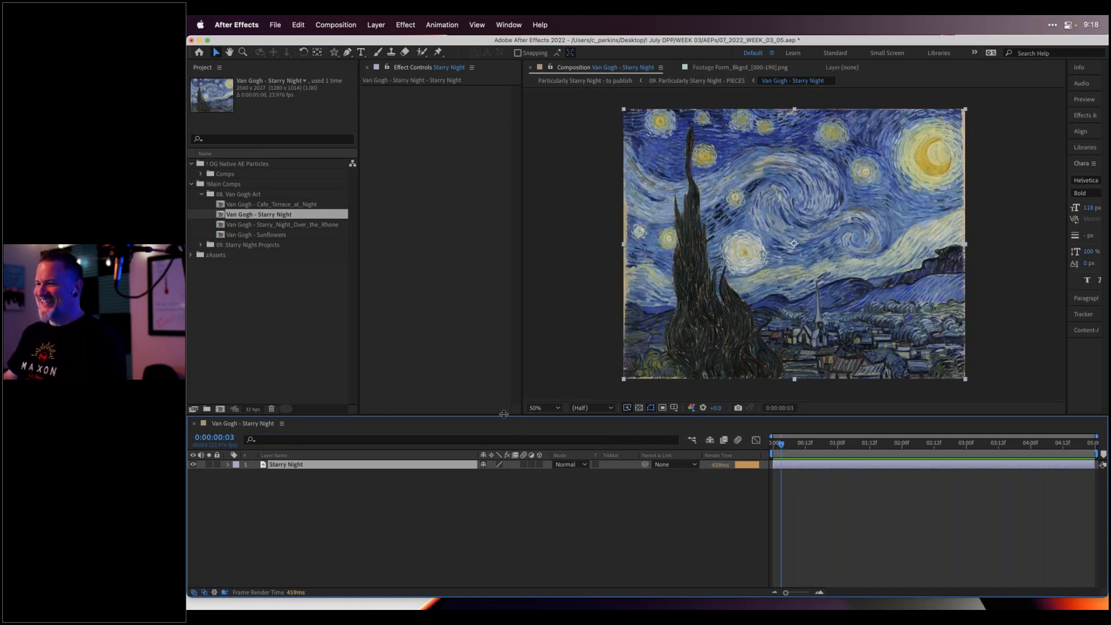
{"action": "left_click_drag", "start_coordinate": [503, 414], "coordinate": [502, 457]}
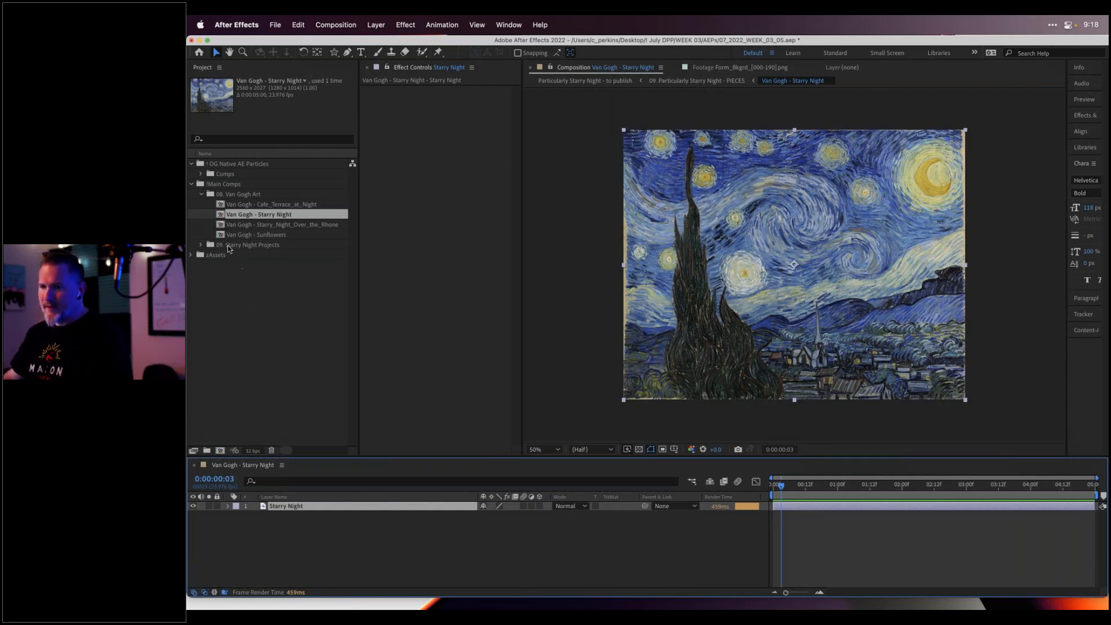
Reopen 07c. Cycore Particles FINAL from the CC Particle Systems II folder and scrub through the UFO's exhaust trail
{"action": "left_click", "coordinate": [201, 174]}
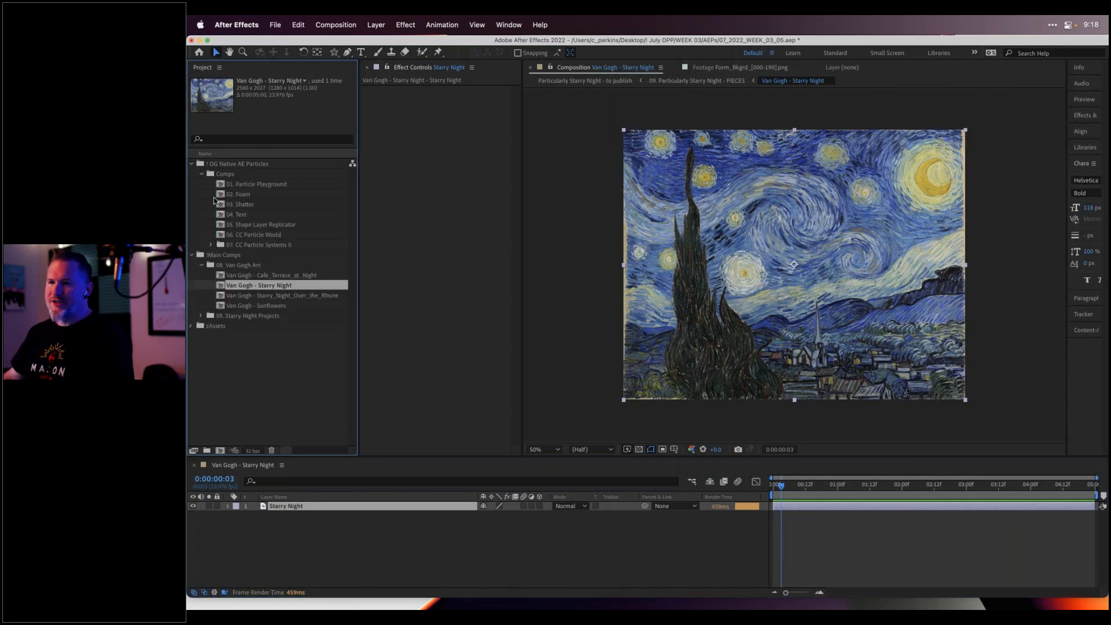
{"action": "left_click", "coordinate": [211, 245]}
{"action": "left_click", "coordinate": [255, 276]}
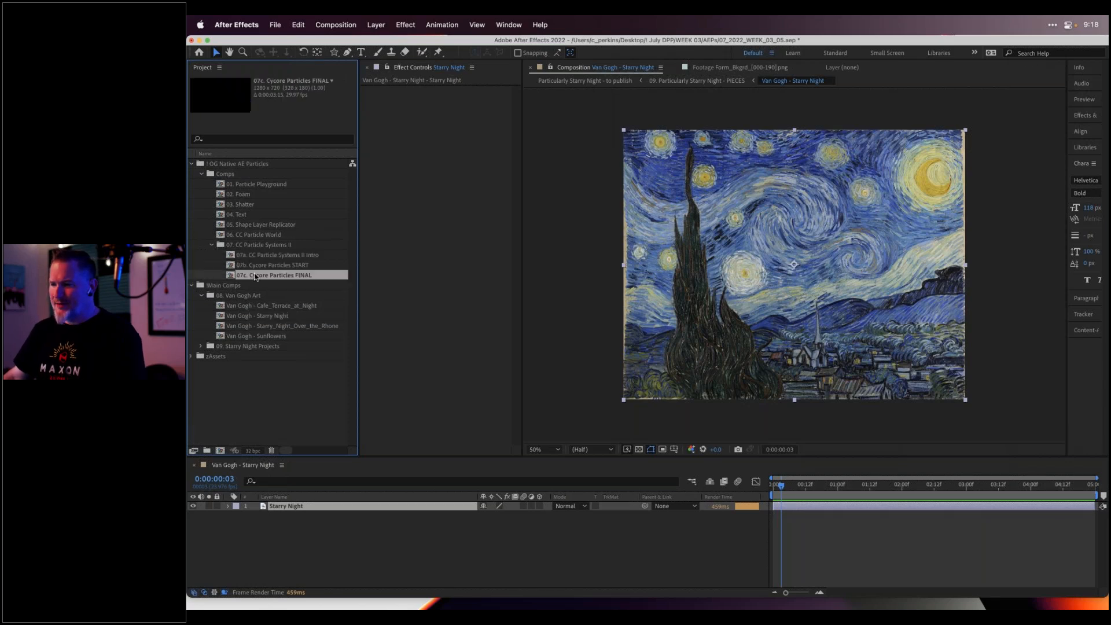
{"action": "double_click", "coordinate": [254, 276]}
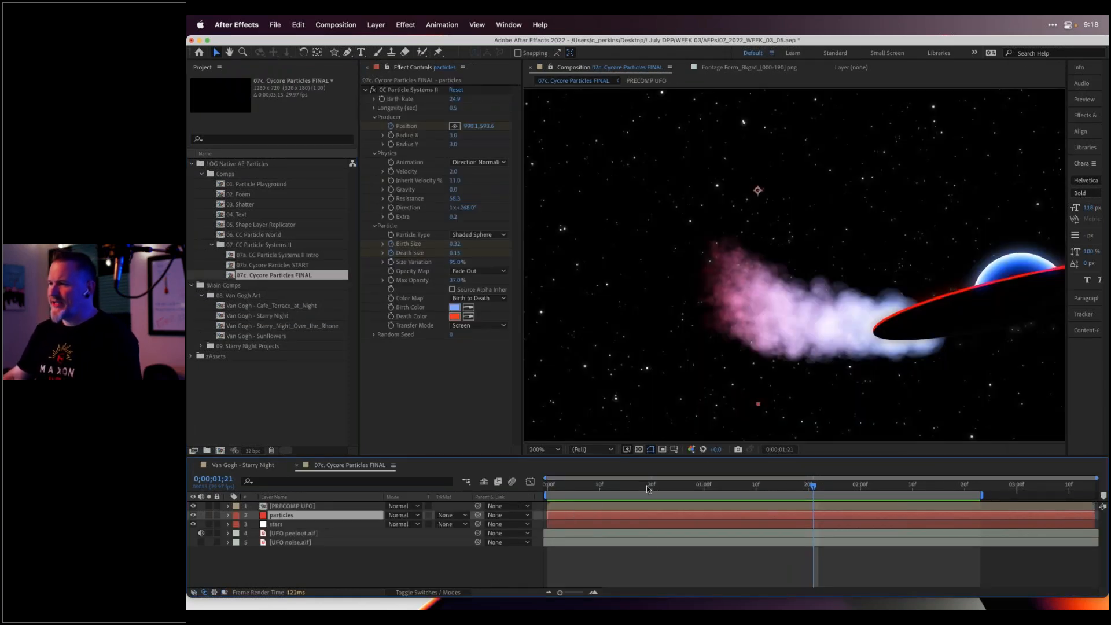
{"action": "left_click_drag", "start_coordinate": [640, 484], "coordinate": [715, 486]}
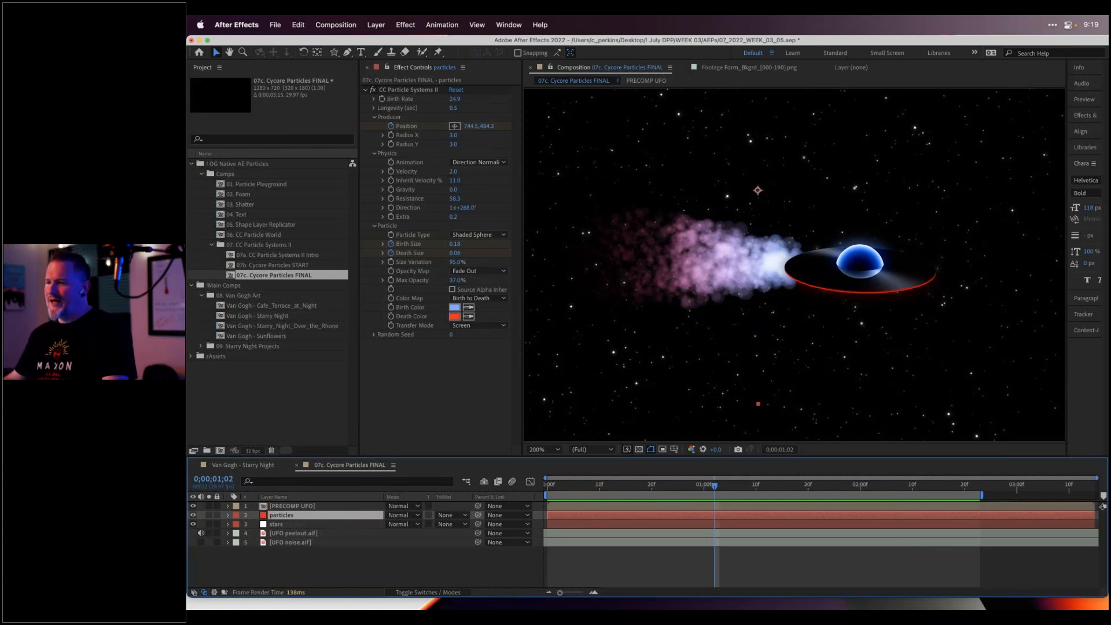
{"action": "left_click_drag", "start_coordinate": [658, 486], "coordinate": [766, 478]}
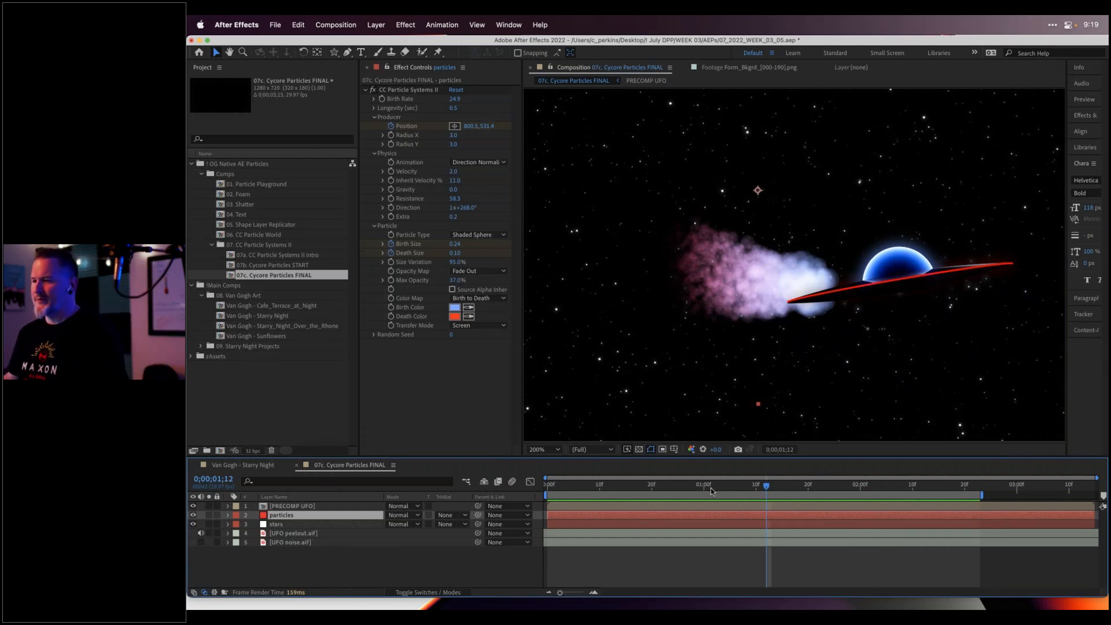
Close the 07c comp to return to the Starry Night comp, and collapse the 07. CC Particle Systems II folder
{"action": "left_click", "coordinate": [298, 466]}
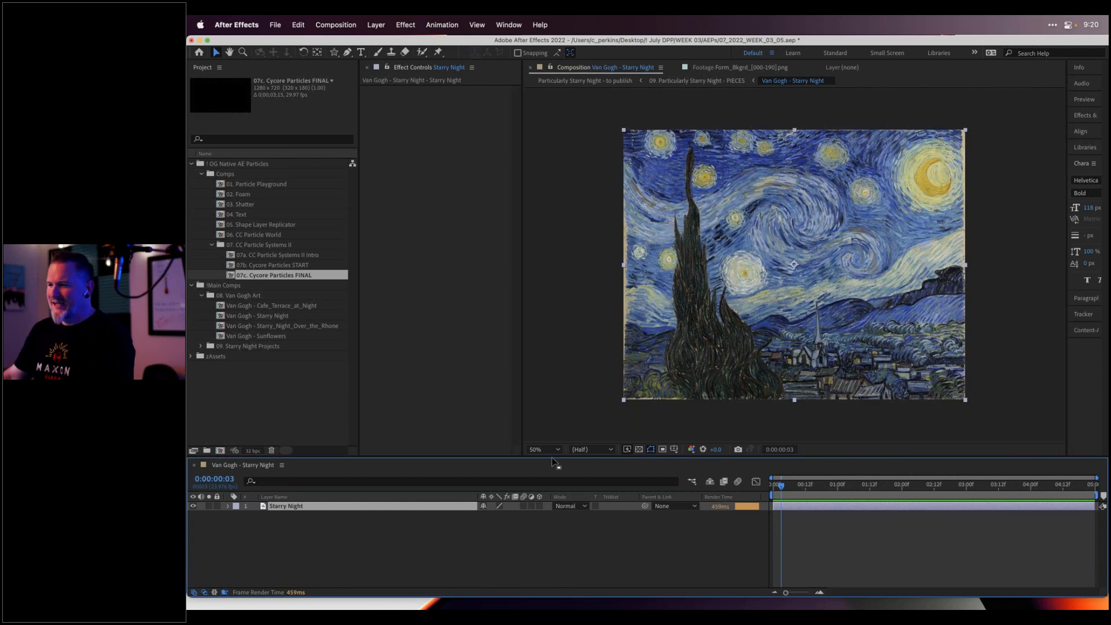
{"action": "left_click_drag", "start_coordinate": [553, 459], "coordinate": [554, 473]}
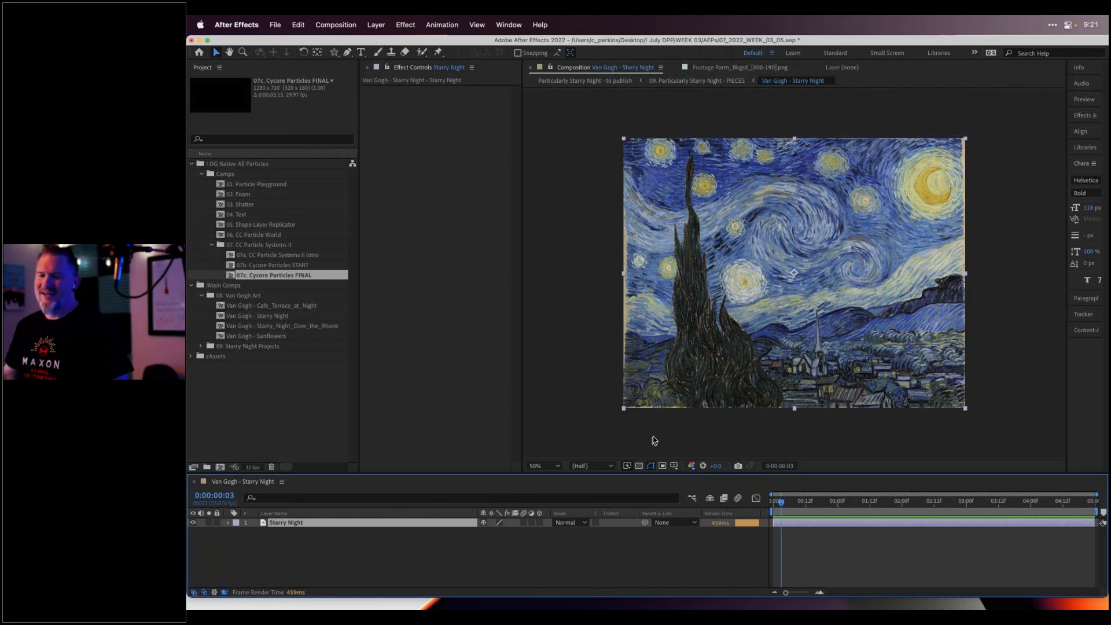
{"action": "left_click", "coordinate": [213, 245]}
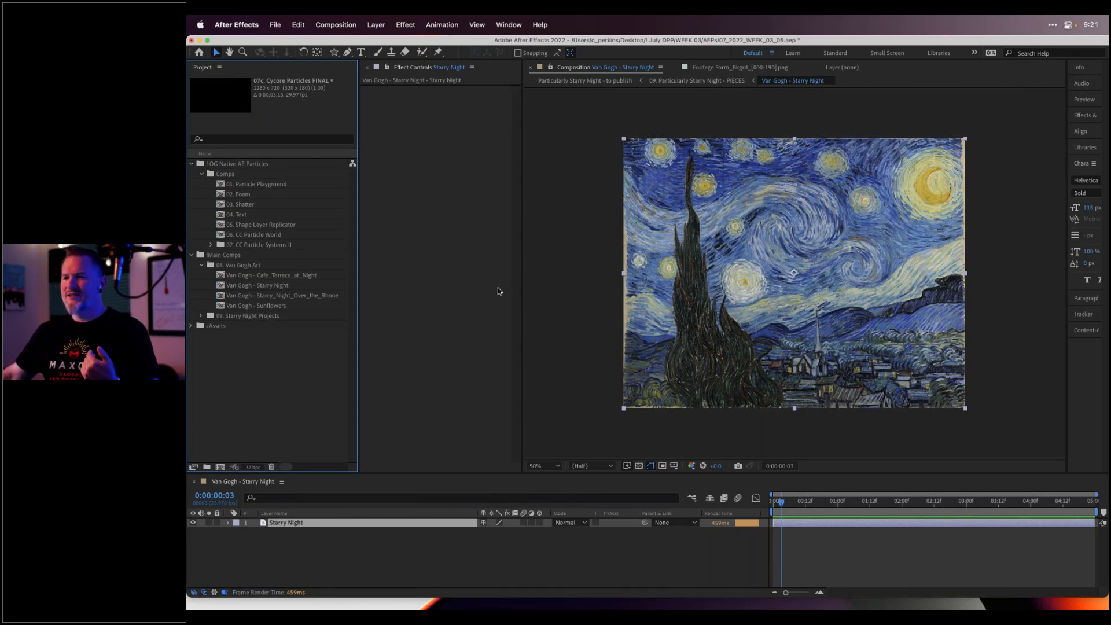
View the Starry_Night_Over_the_Rhone, Cafe_Terrace_at_Night and Sunflowers comps, returning to Starry Night and collapsing the 08. Van Gogh Art folder
{"action": "double_click", "coordinate": [315, 296]}
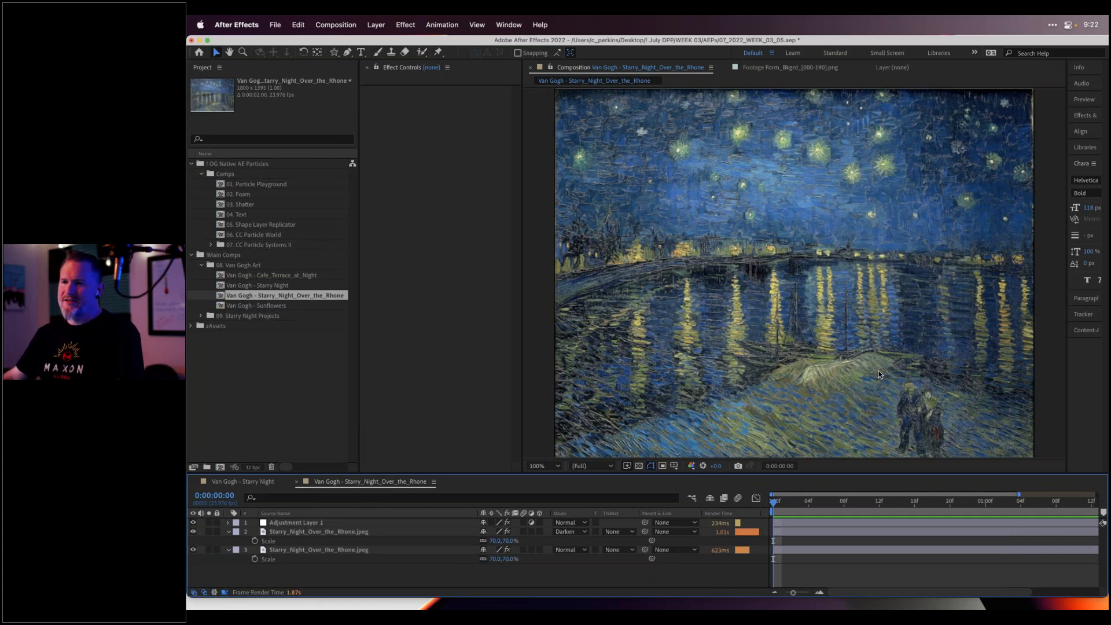
{"action": "double_click", "coordinate": [263, 285]}
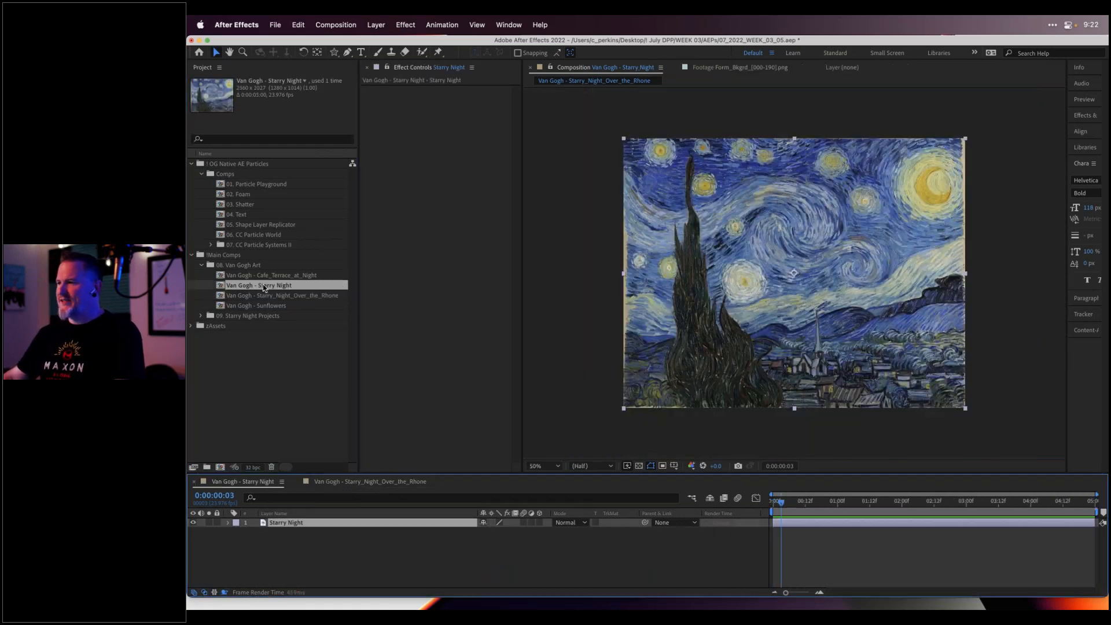
{"action": "double_click", "coordinate": [266, 276]}
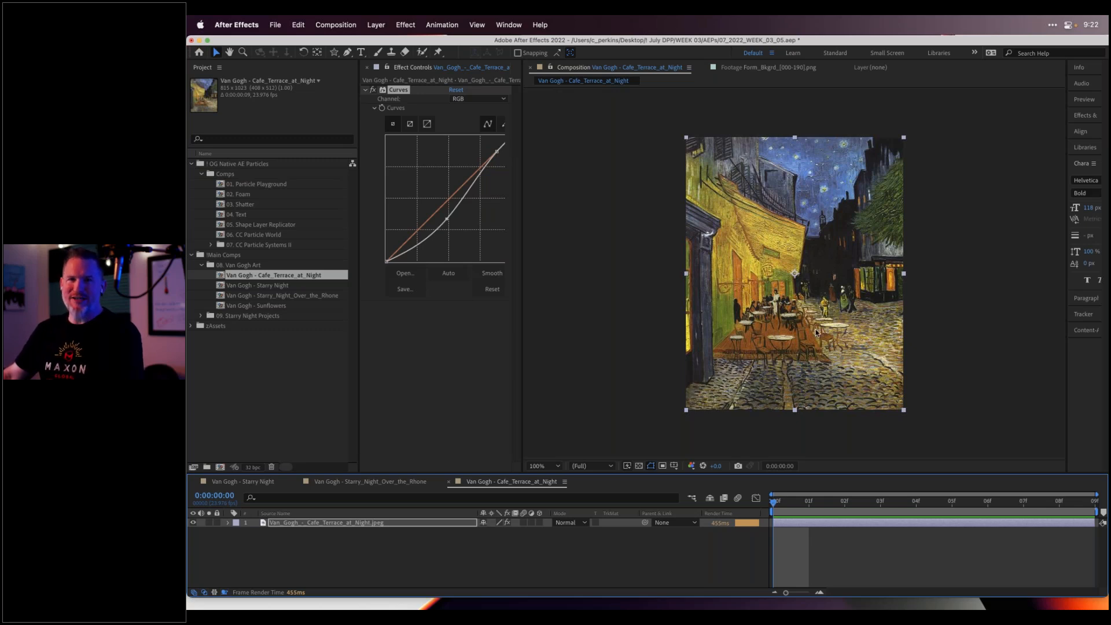
{"action": "double_click", "coordinate": [275, 285]}
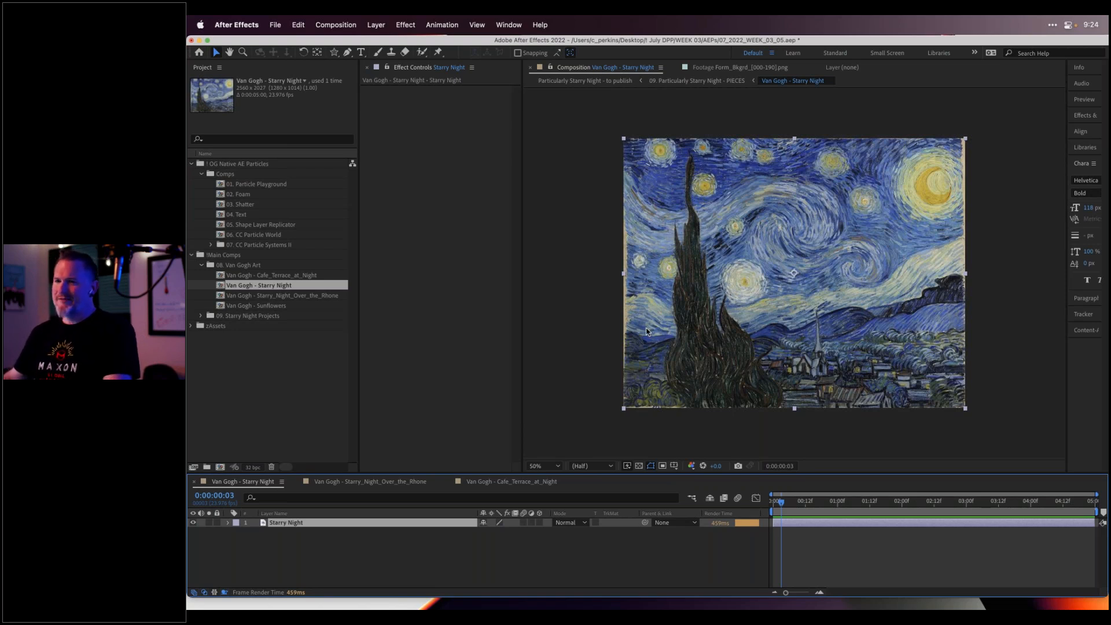
{"action": "double_click", "coordinate": [277, 306]}
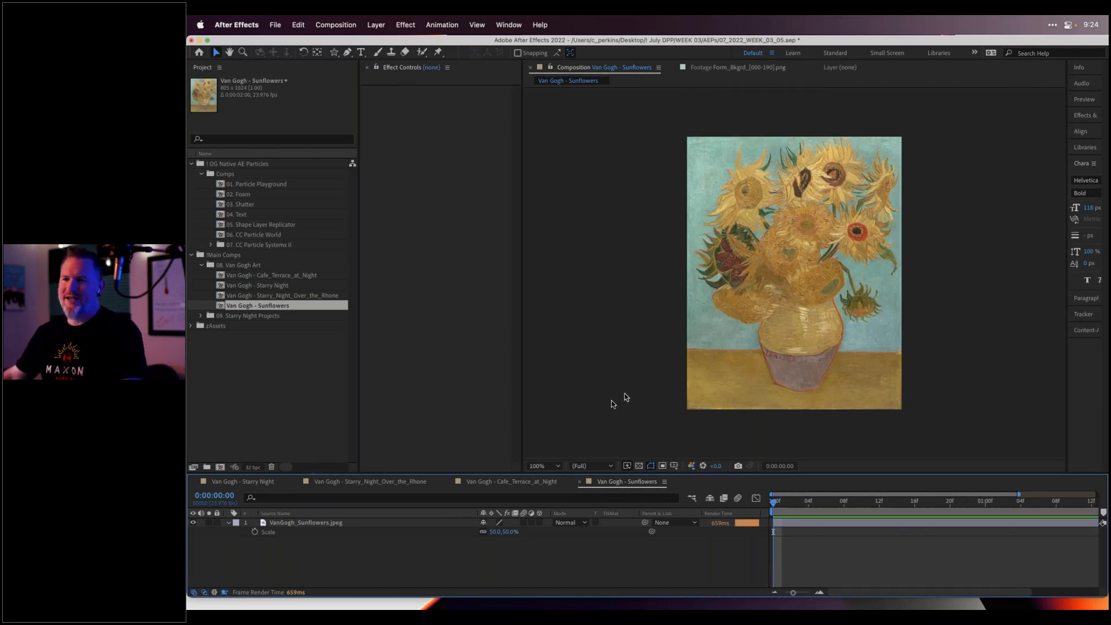
{"action": "double_click", "coordinate": [279, 286]}
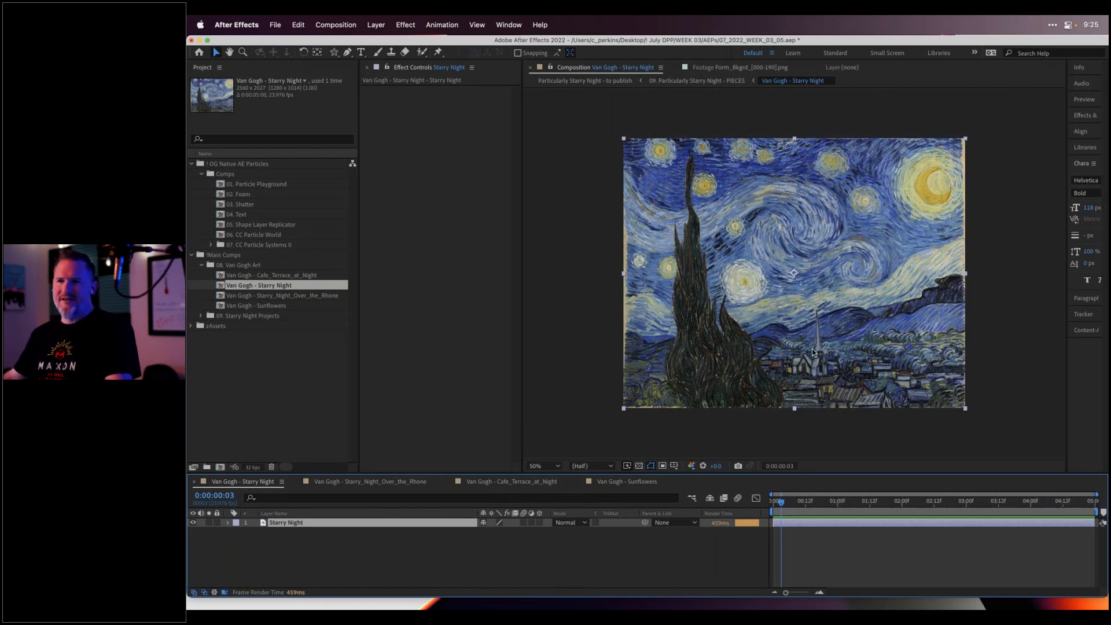
{"action": "left_click", "coordinate": [201, 266]}
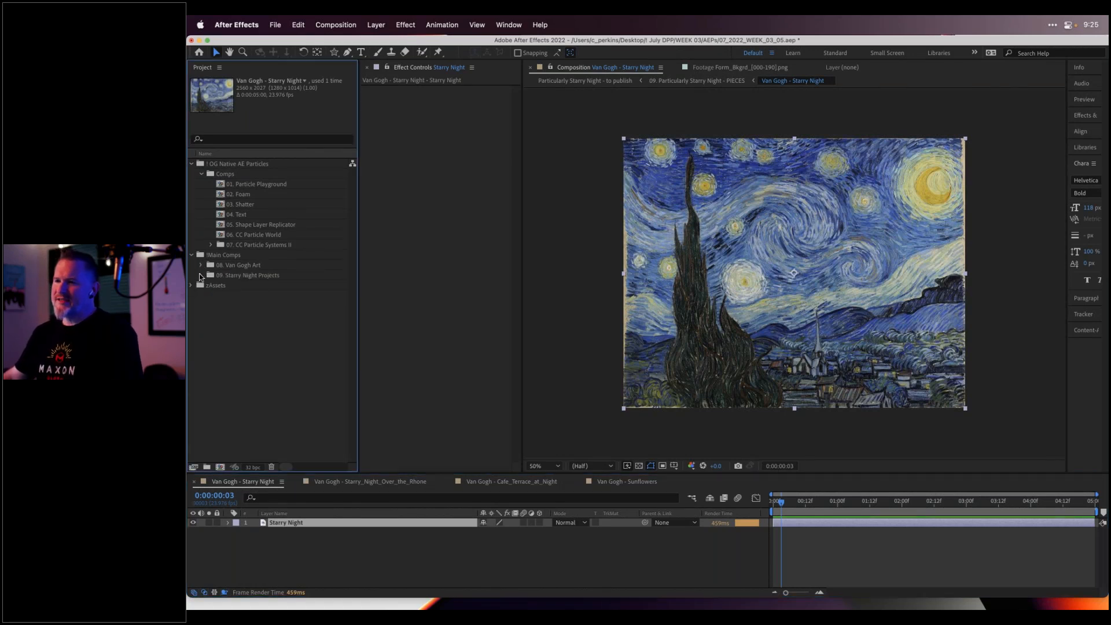
Open 09a. Fluidy Light Swirls from the 09. Starry Night Projects folder in a taller timeline, and collapse the native particles' Comps folder
{"action": "left_click", "coordinate": [201, 276]}
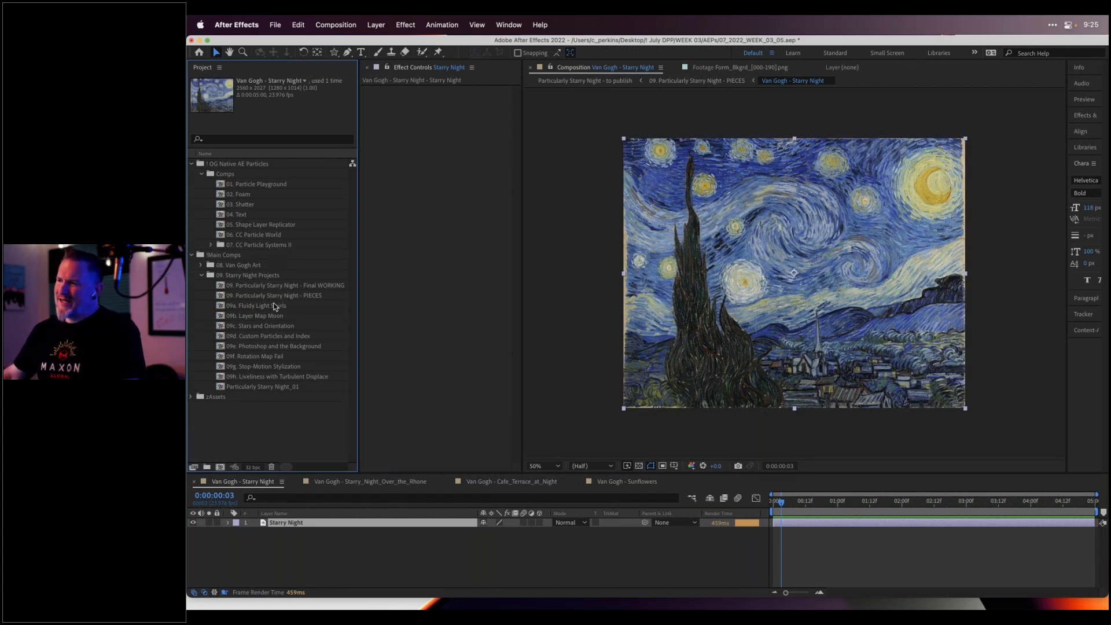
{"action": "double_click", "coordinate": [275, 307]}
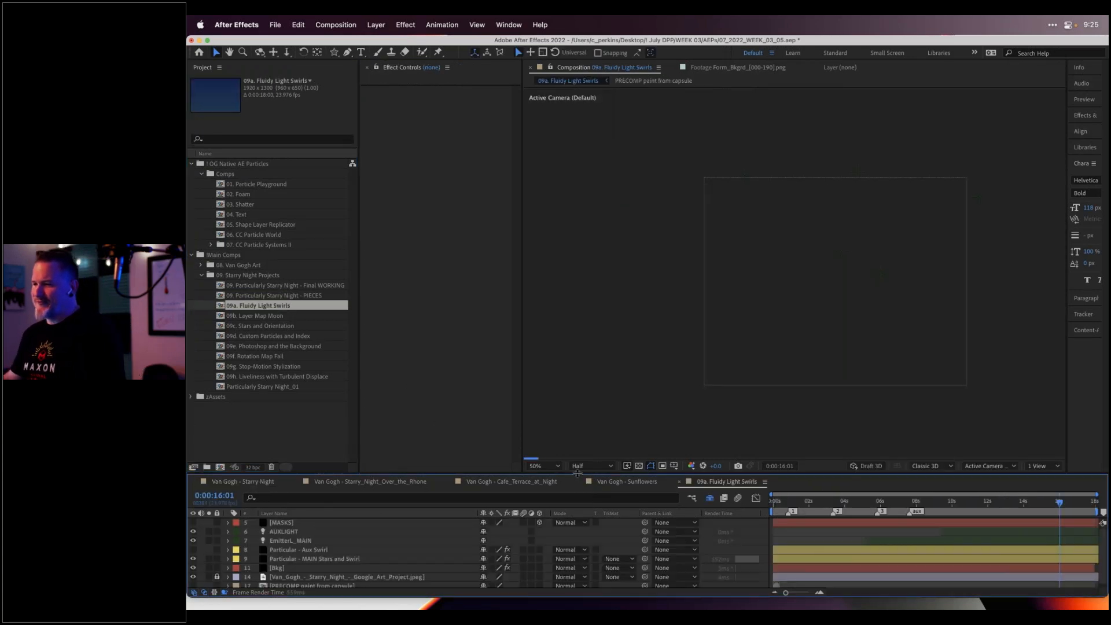
{"action": "left_click_drag", "start_coordinate": [586, 445], "coordinate": [593, 421]}
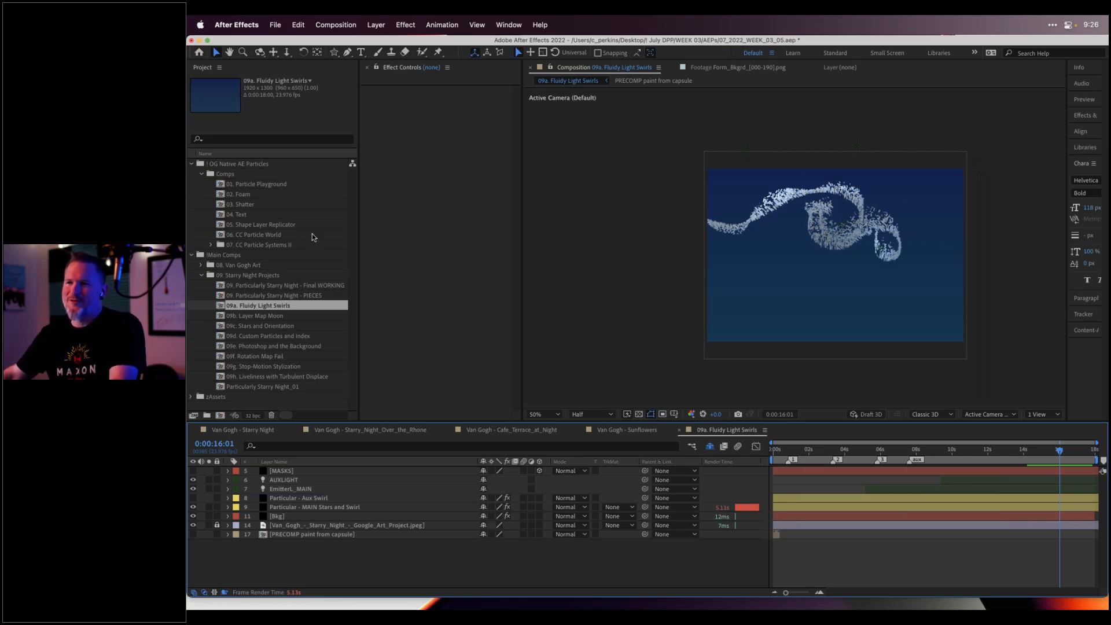
{"action": "left_click", "coordinate": [202, 175]}
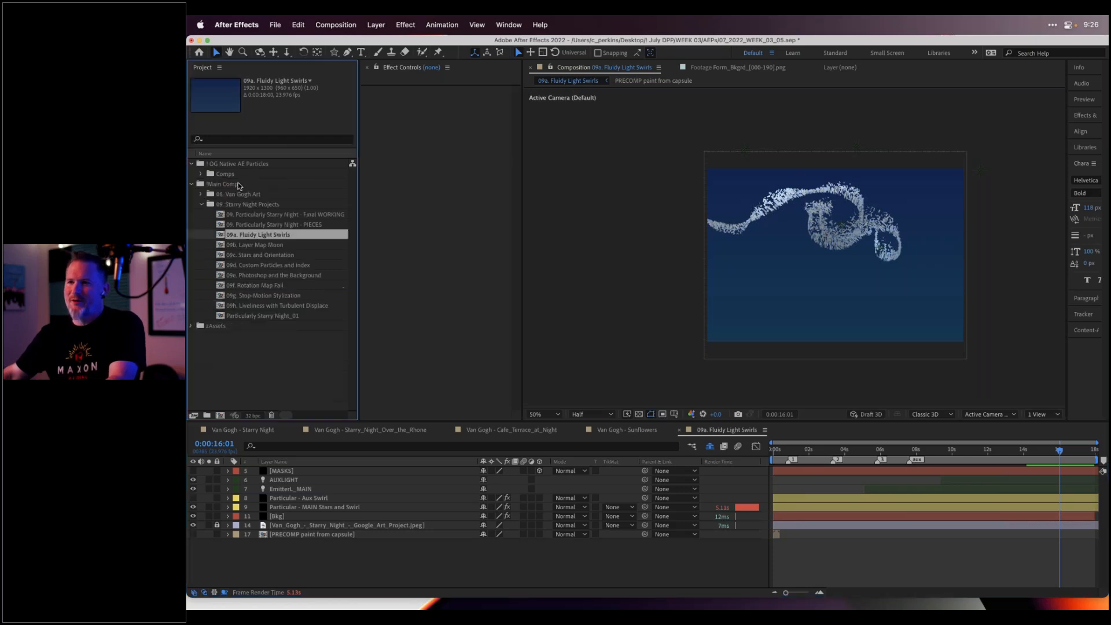
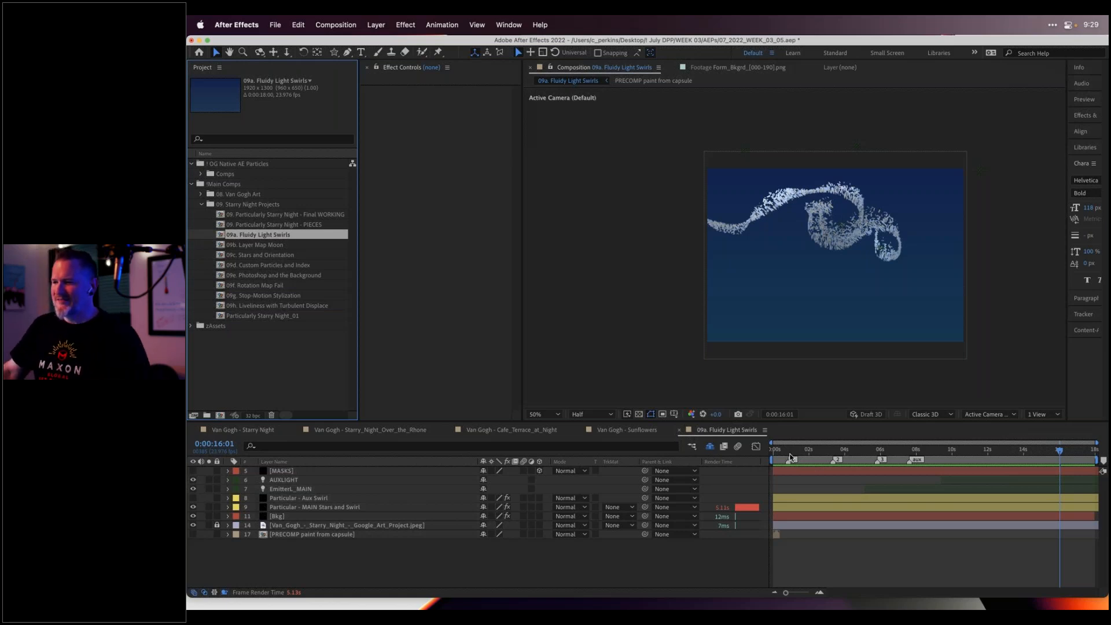
Select the Particular - MAIN Stars and Swirl layer and scrub the start of its swirl animation, stopping at 0:00:01:10
{"action": "left_click", "coordinate": [394, 506]}
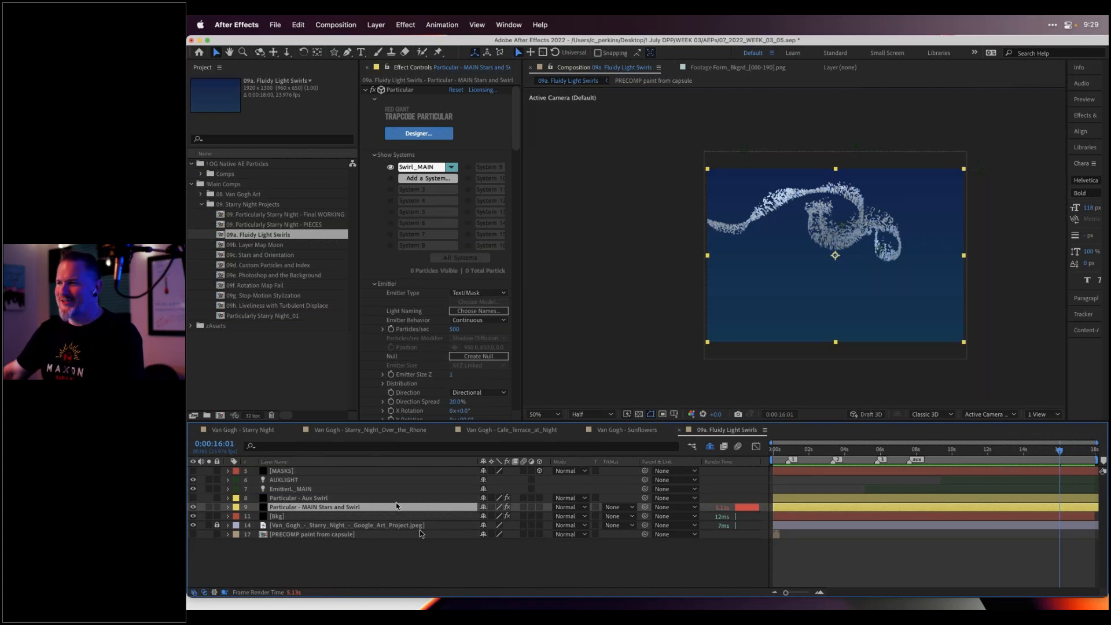
{"action": "left_click", "coordinate": [783, 452]}
{"action": "mouse_move", "coordinate": [786, 454]}
{"action": "left_mouse_down"}
{"action": "mouse_move", "coordinate": [773, 456]}
{"action": "mouse_move", "coordinate": [800, 457]}
{"action": "left_mouse_up"}
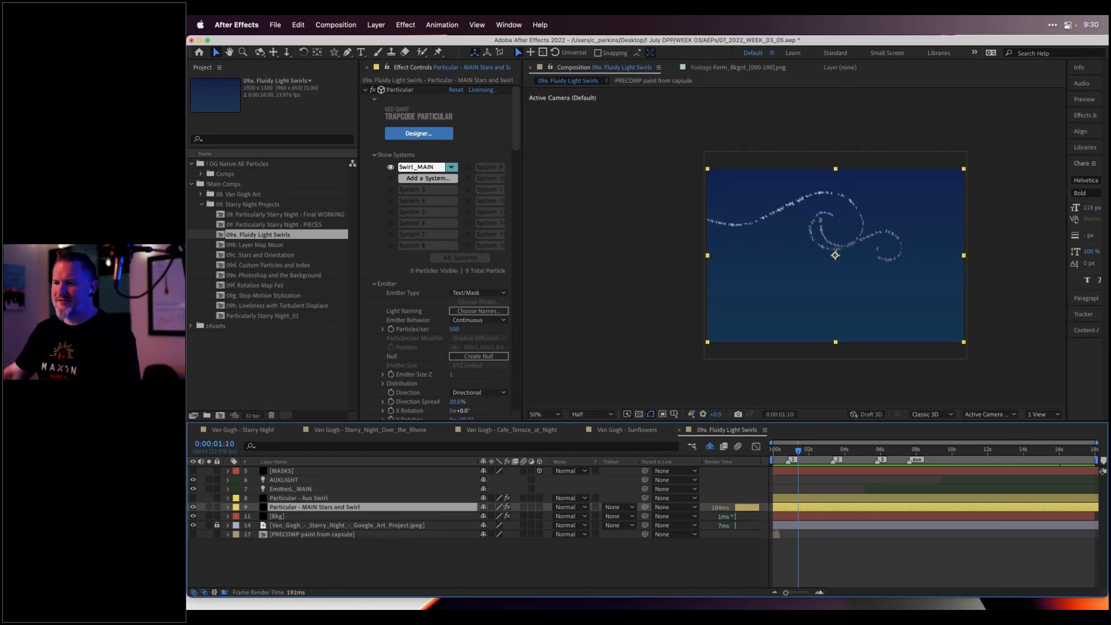
Close the Starry_Night_Over_the_Rhone, Cafe_Terrace_at_Night and Sunflowers comps and display the Van Gogh - Starry Night painting
{"action": "left_click", "coordinate": [296, 431]}
{"action": "left_click", "coordinate": [266, 431]}
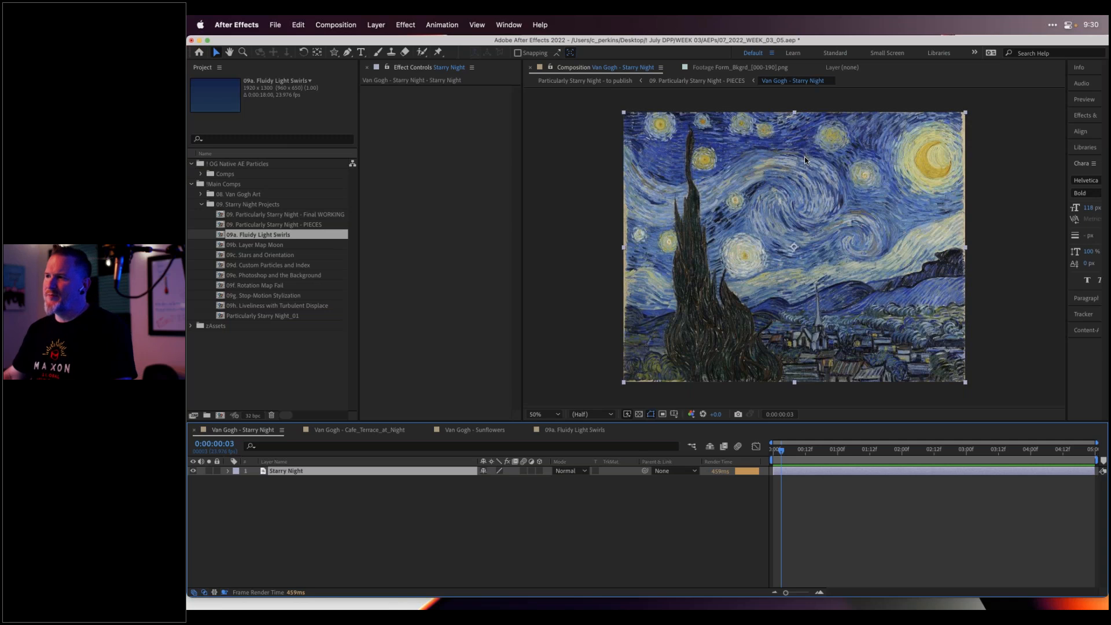
{"action": "left_click", "coordinate": [296, 430]}
{"action": "left_click", "coordinate": [296, 430]}
{"action": "left_click", "coordinate": [327, 431]}
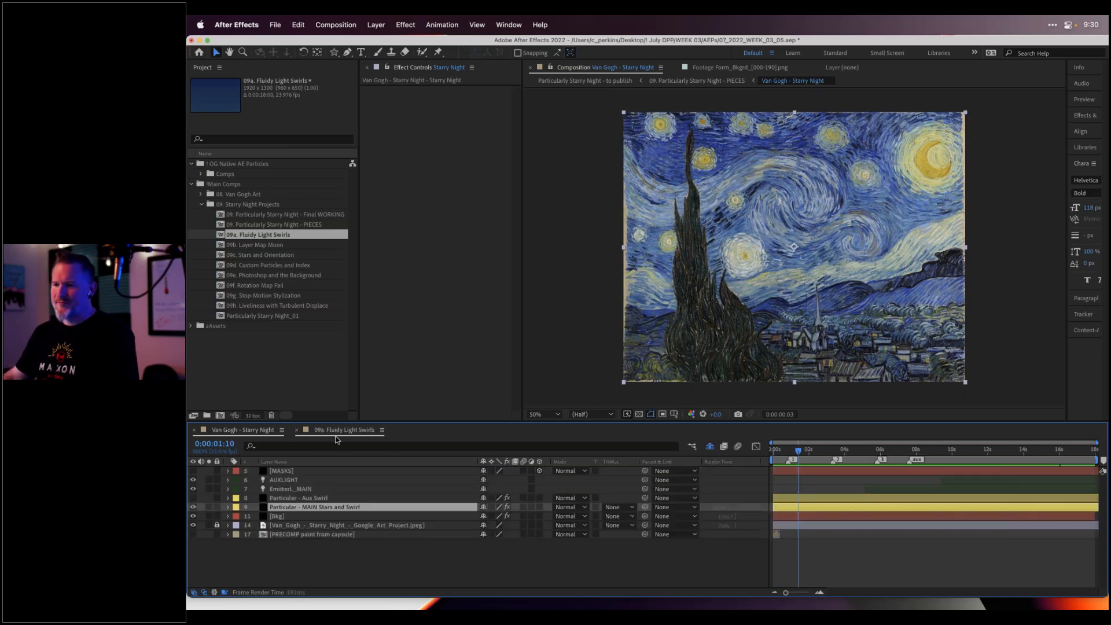
{"action": "left_click", "coordinate": [250, 432]}
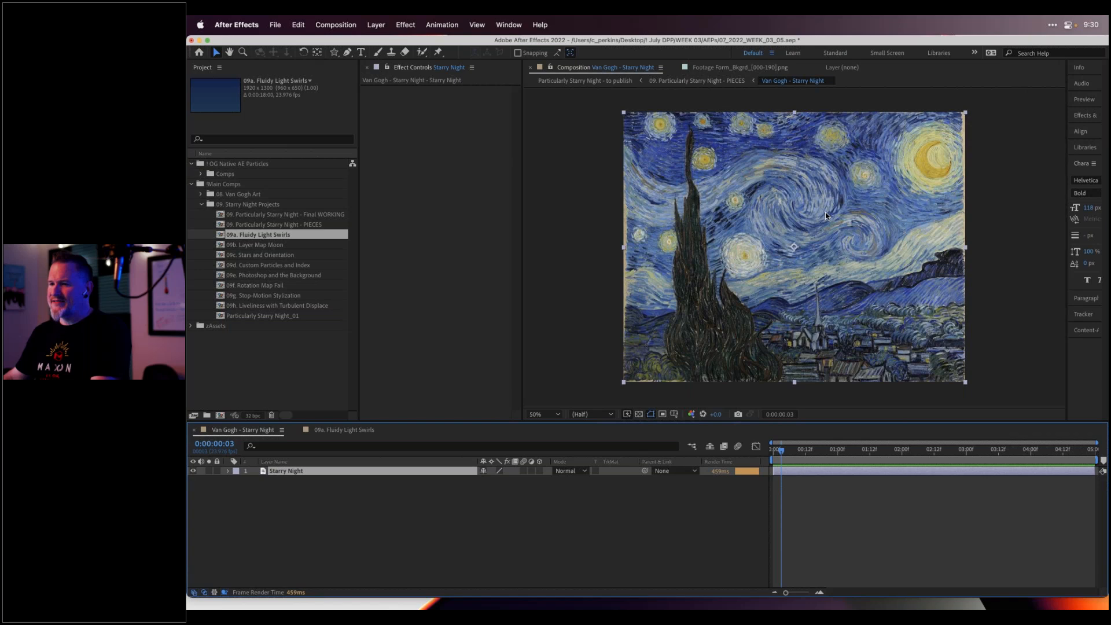
Return to the 09a. Fluidy Light Swirls comp and preview its swirl animation from the first frame
{"action": "left_click", "coordinate": [344, 430]}
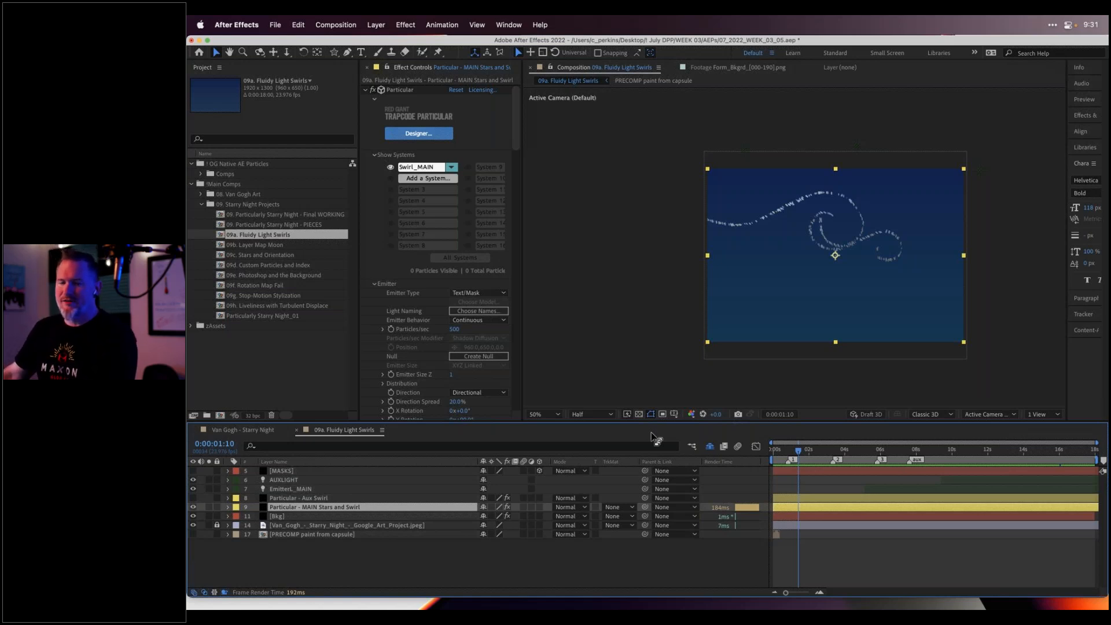
{"action": "mouse_move", "coordinate": [779, 455]}
{"action": "left_mouse_down"}
{"action": "mouse_move", "coordinate": [903, 450]}
{"action": "mouse_move", "coordinate": [776, 450]}
{"action": "left_mouse_up"}
{"action": "key", "text": "space"}
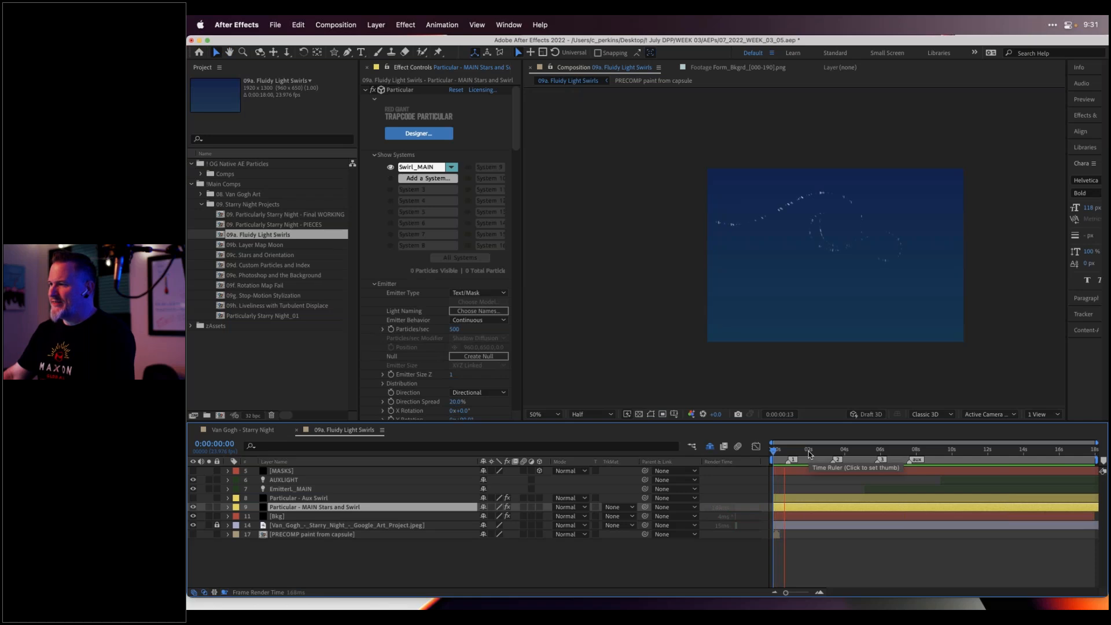
{"action": "key", "text": "space"}
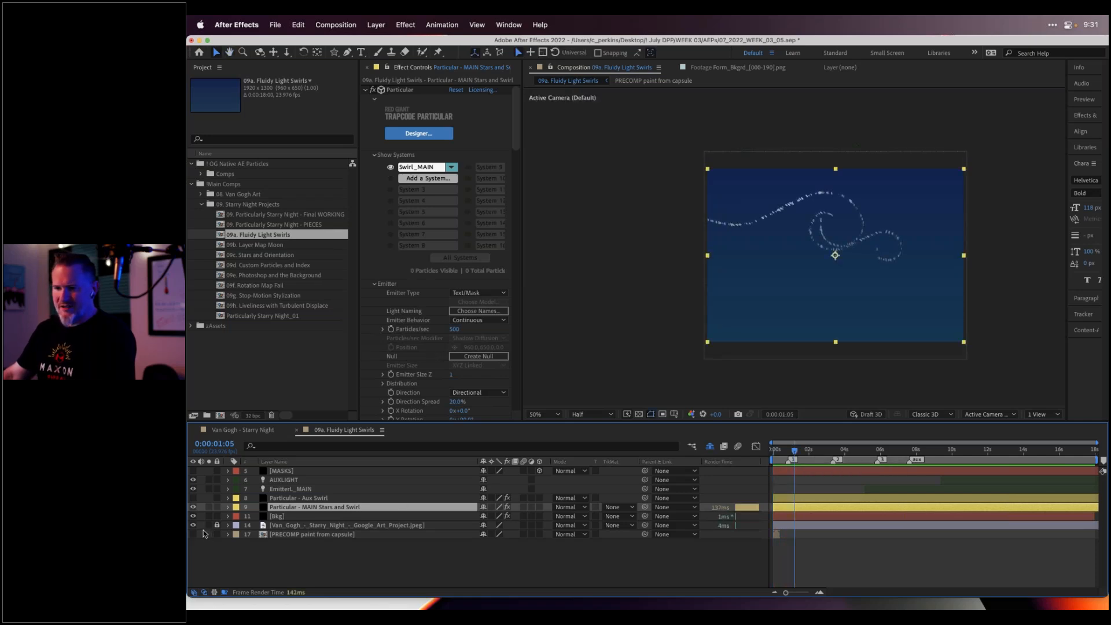
Reveal the shy layers to reach the Gymnopedie01.aif audio layer, hide them again and deselect all layers
{"action": "left_click", "coordinate": [711, 446]}
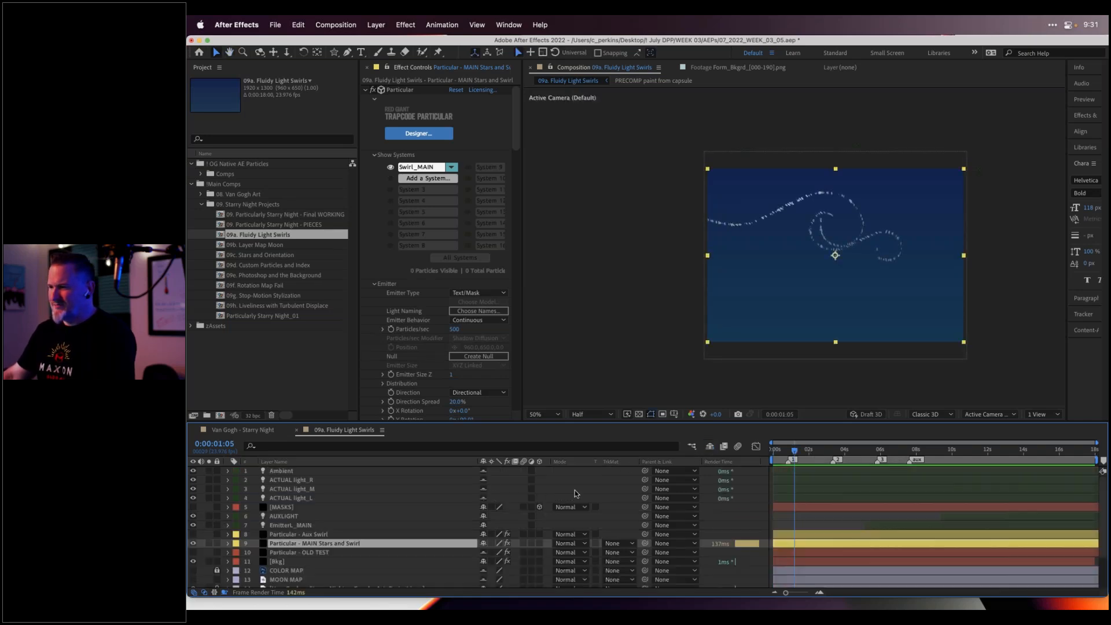
{"action": "scroll", "coordinate": [292, 545], "scroll_direction": "down", "scroll_amount": 3}
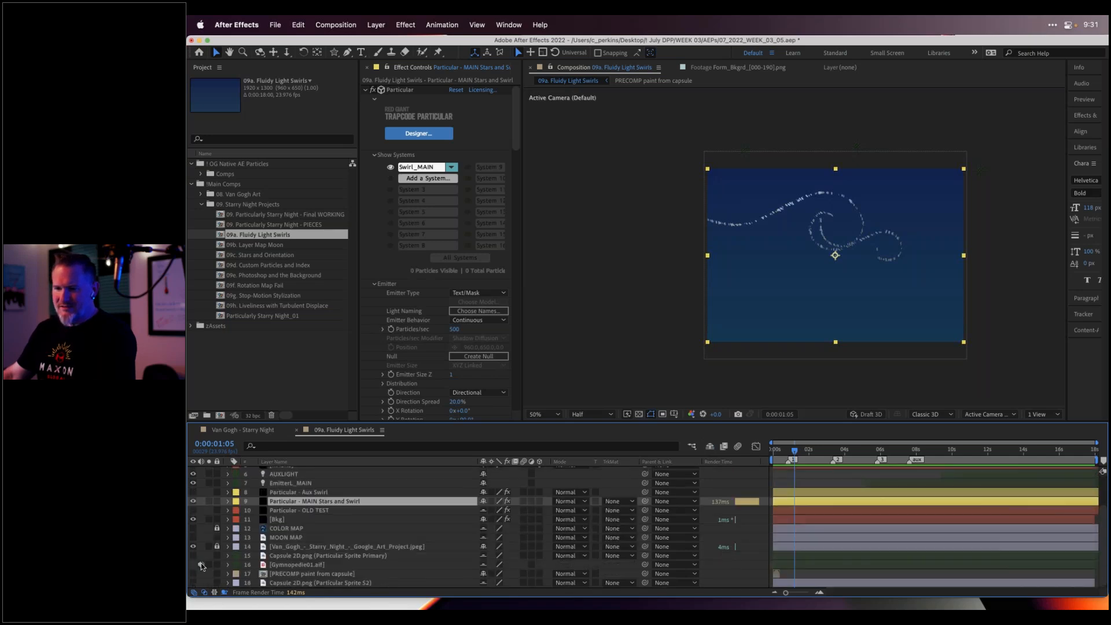
{"action": "left_click", "coordinate": [711, 448]}
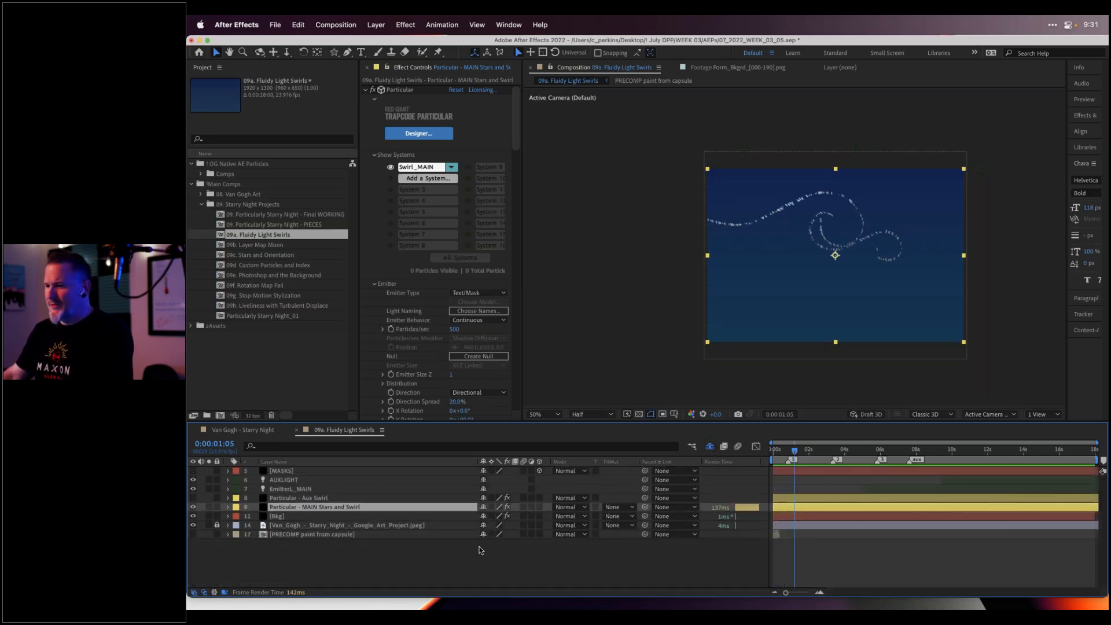
{"action": "left_click", "coordinate": [460, 572]}
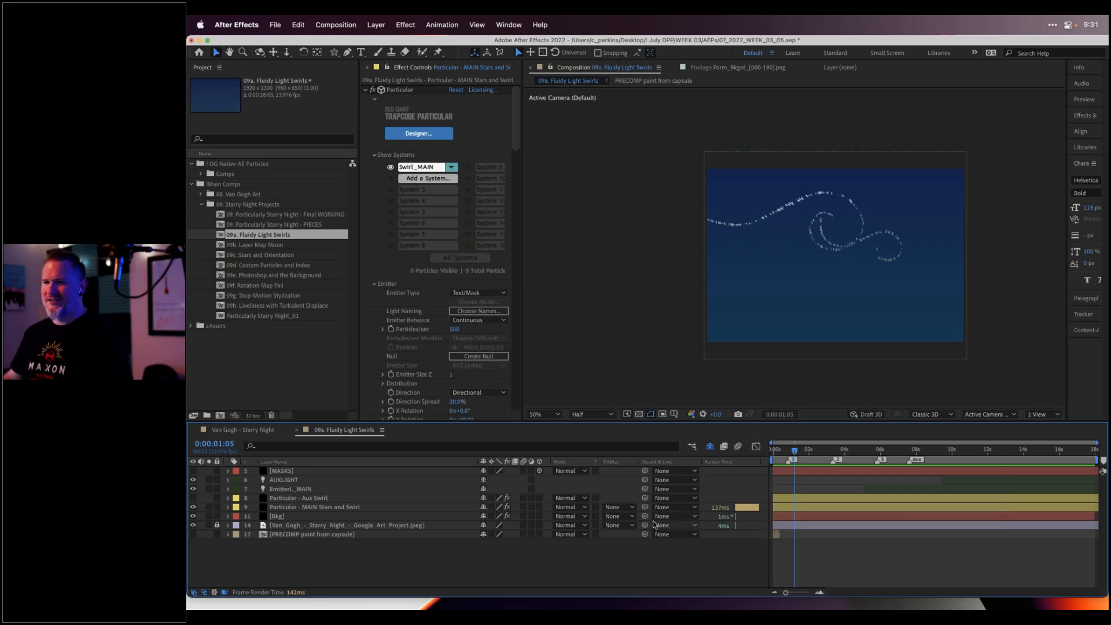
Preview the growing swirl again, view the comp at 100%, and scrub to 0:00:04:01
{"action": "left_click_drag", "start_coordinate": [784, 454], "coordinate": [778, 454]}
{"action": "key", "text": "space"}
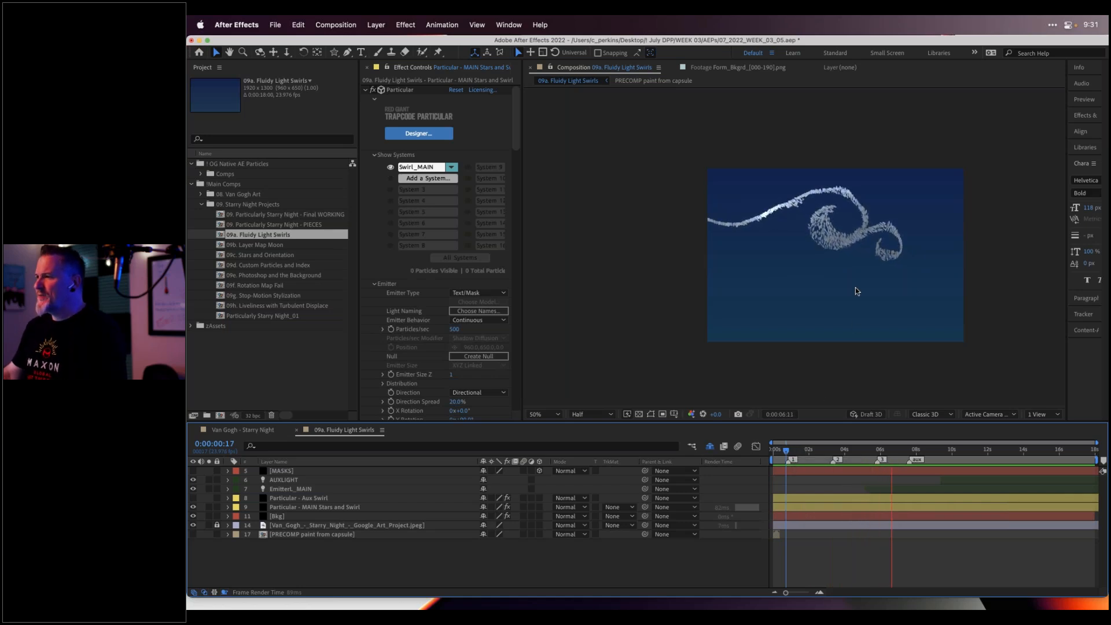
{"action": "key", "text": "space"}
{"action": "key", "text": "slash"}
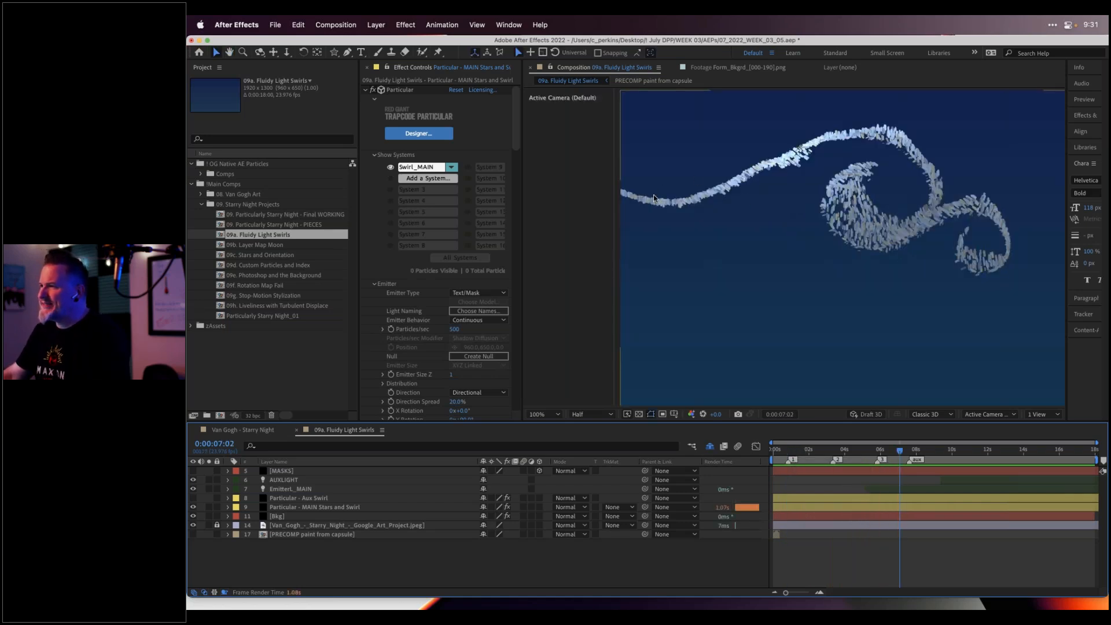
{"action": "left_click_drag", "start_coordinate": [798, 449], "coordinate": [846, 455]}
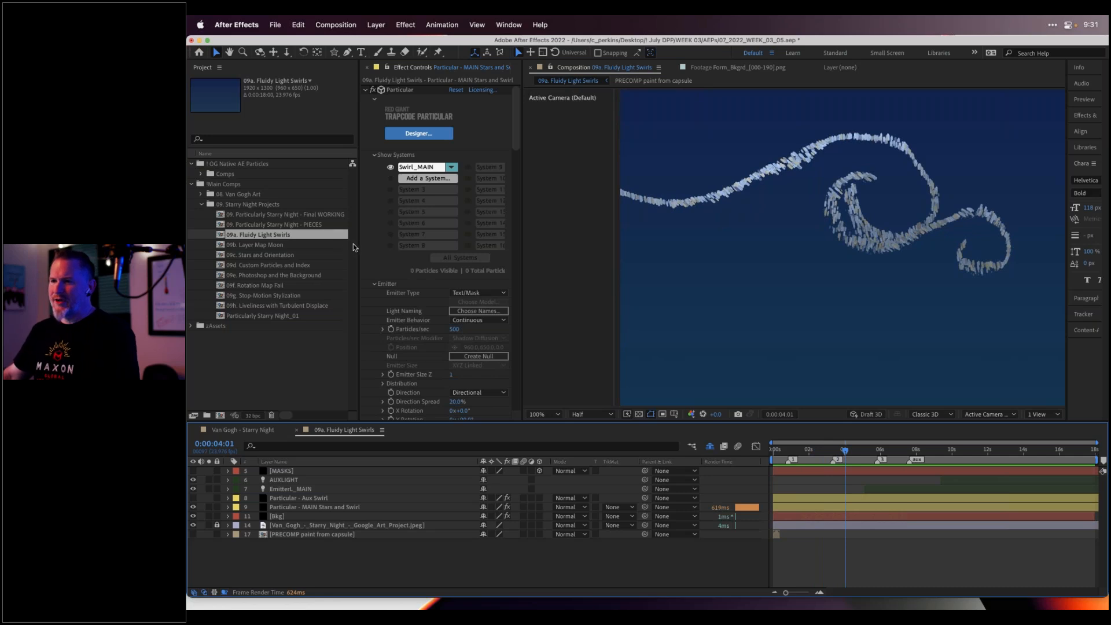
Try shortening the main swirl's Text/Mask Emitter Path End to 69% in wider effect controls, and restore it to 100%
{"action": "left_click_drag", "start_coordinate": [357, 247], "coordinate": [327, 248]}
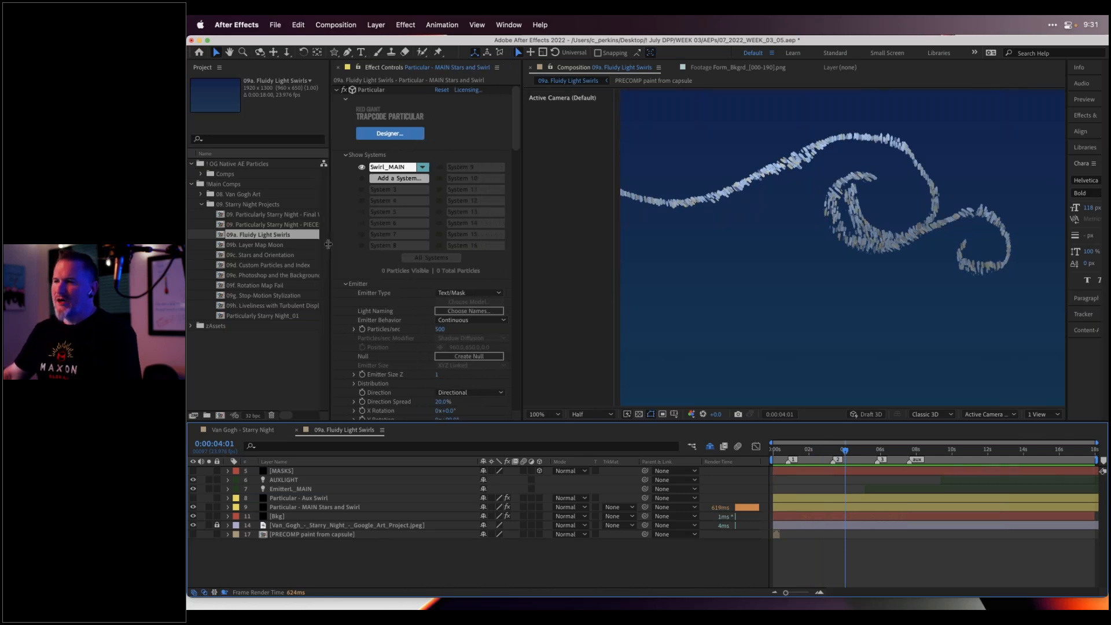
{"action": "left_click_drag", "start_coordinate": [517, 129], "coordinate": [517, 166]}
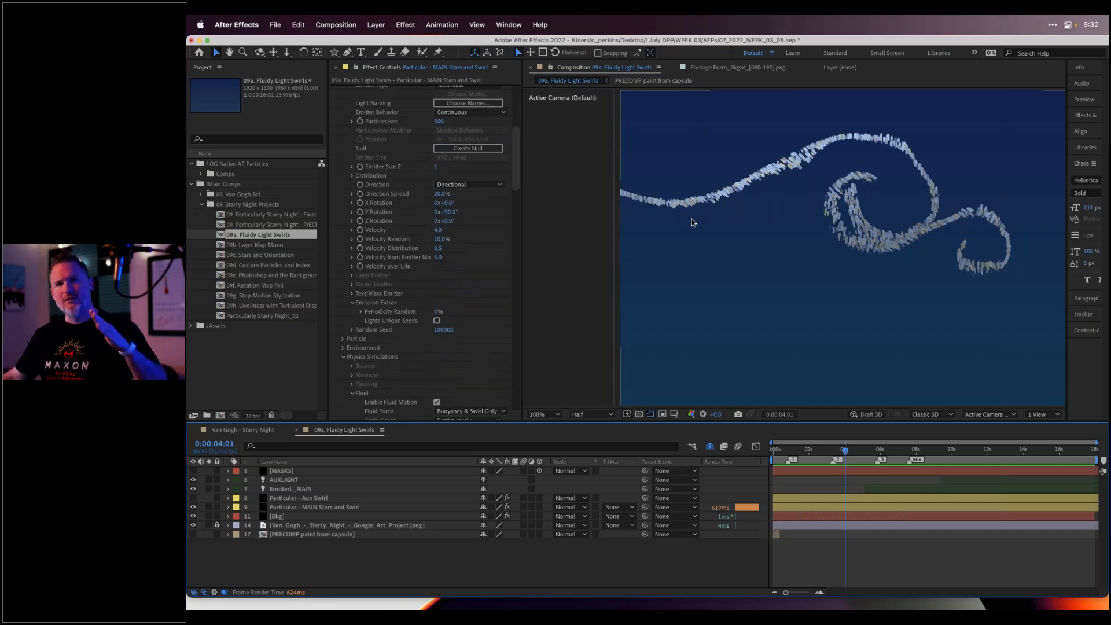
{"action": "left_click", "coordinate": [351, 294]}
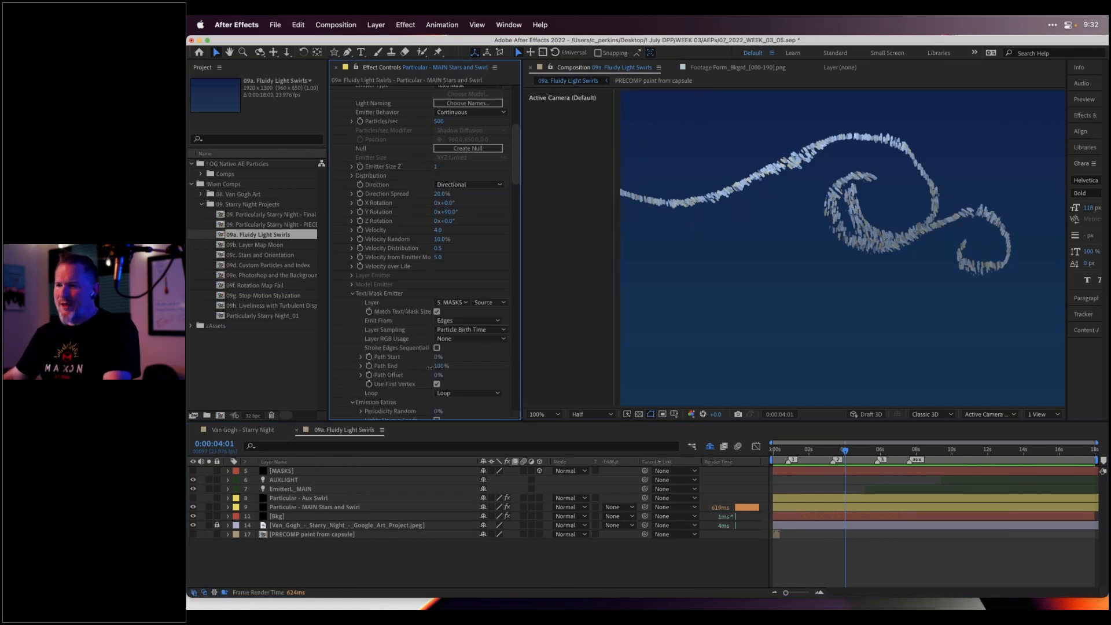
{"action": "left_click_drag", "start_coordinate": [430, 367], "coordinate": [422, 367]}
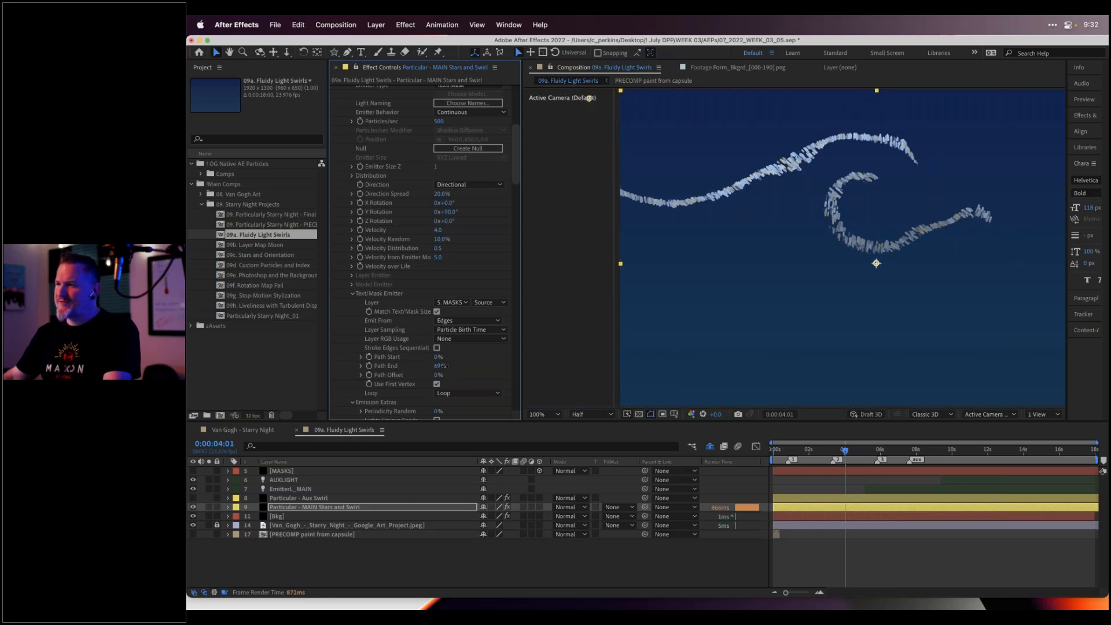
{"action": "left_click_drag", "start_coordinate": [444, 366], "coordinate": [485, 367]}
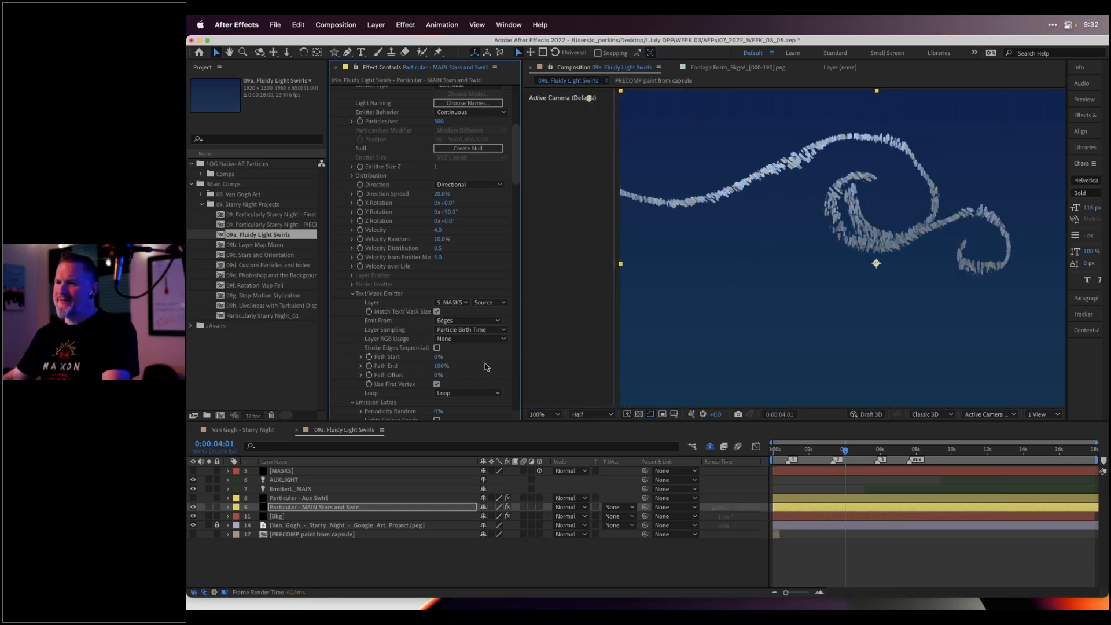
{"action": "left_click", "coordinate": [352, 294]}
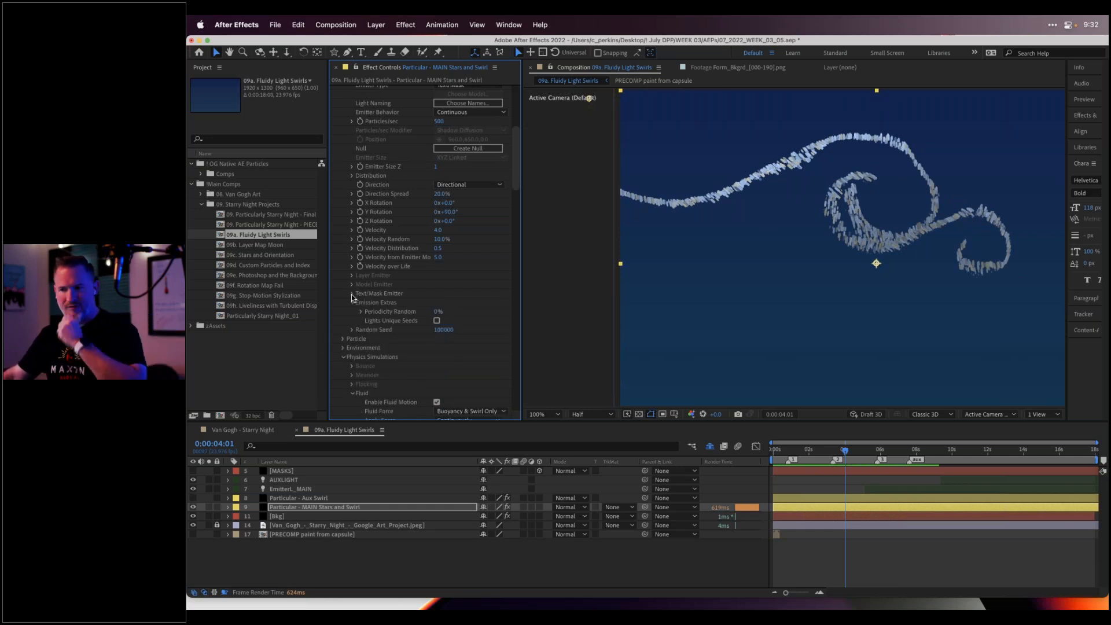
{"action": "scroll", "coordinate": [415, 193], "scroll_direction": "up", "scroll_amount": 2}
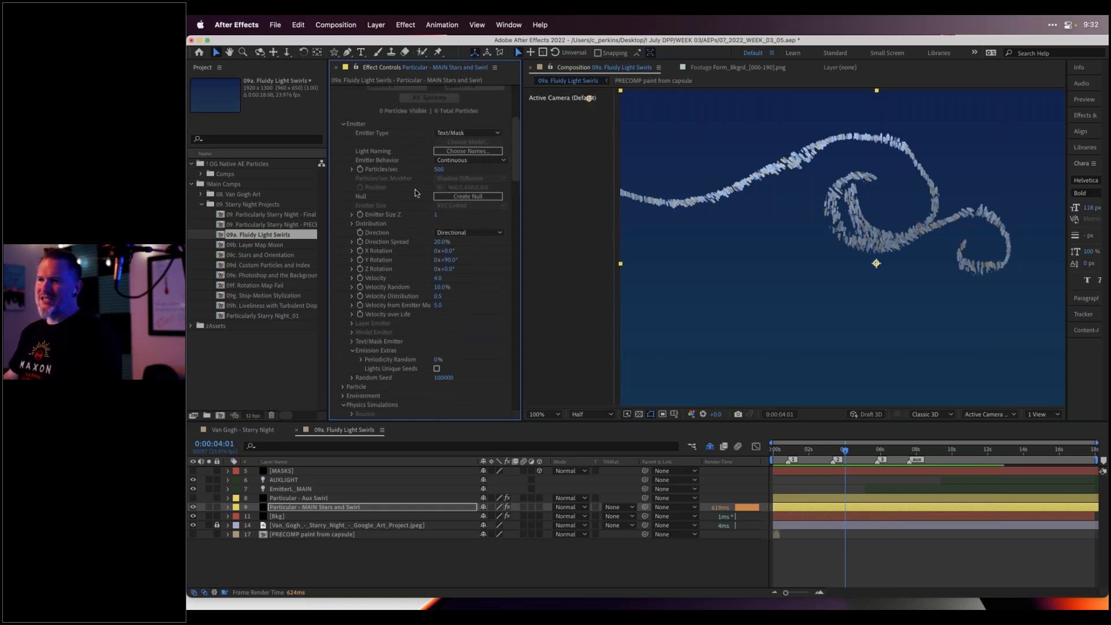
Delete the EmitterL_MAIN and AUXLIGHT light layers from the 09a comp
{"action": "left_click", "coordinate": [305, 491]}
{"action": "key", "text": "p"}
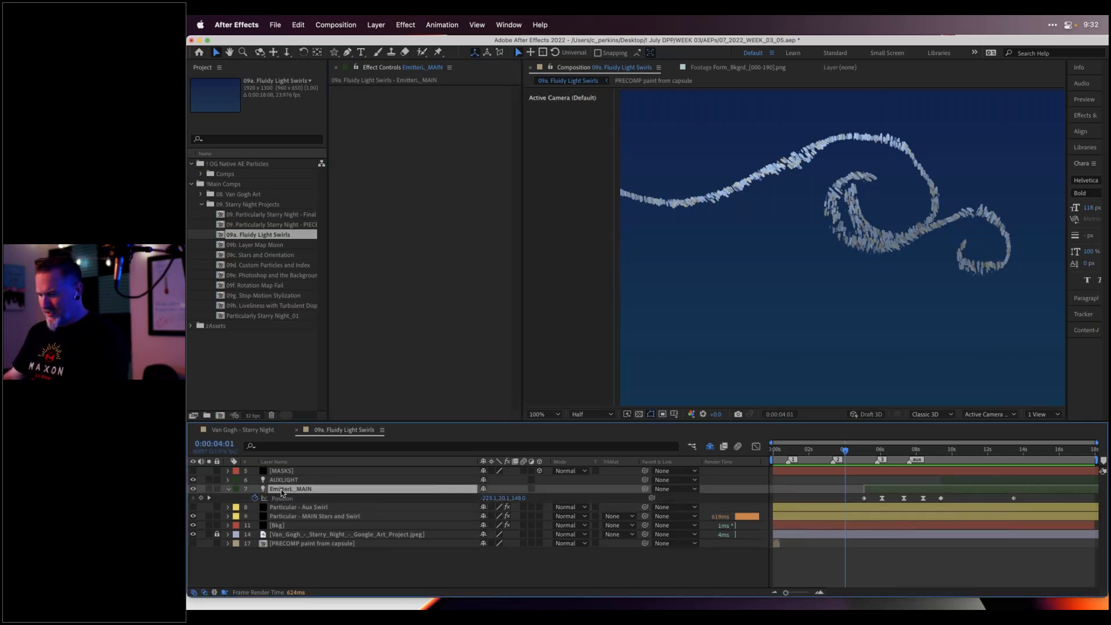
{"action": "key", "text": "Delete"}
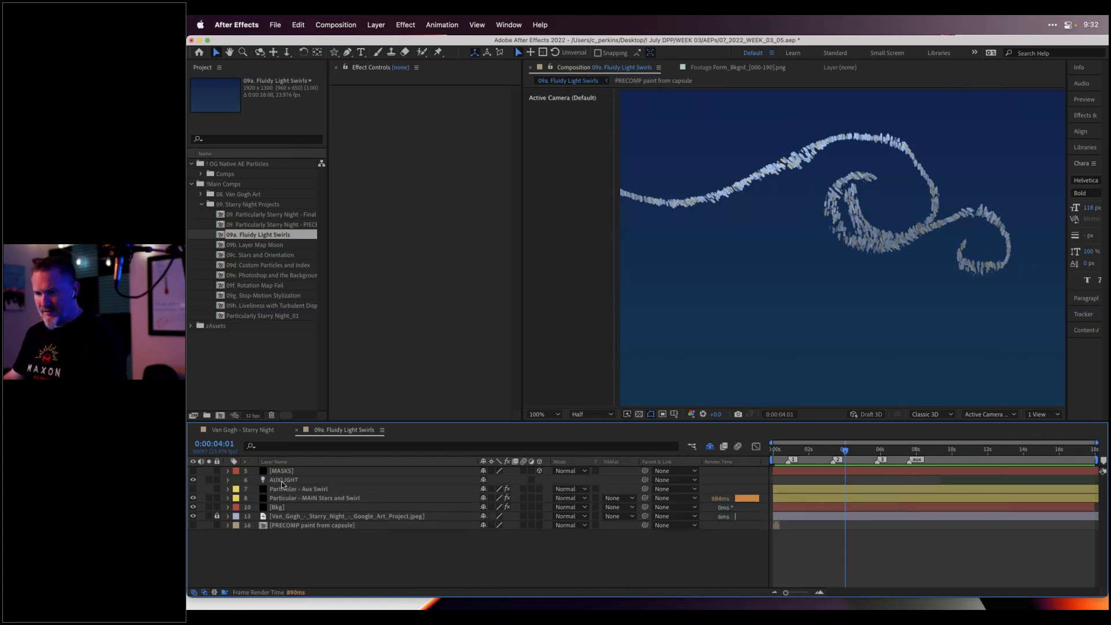
{"action": "left_click", "coordinate": [283, 483]}
{"action": "key", "text": "Delete"}
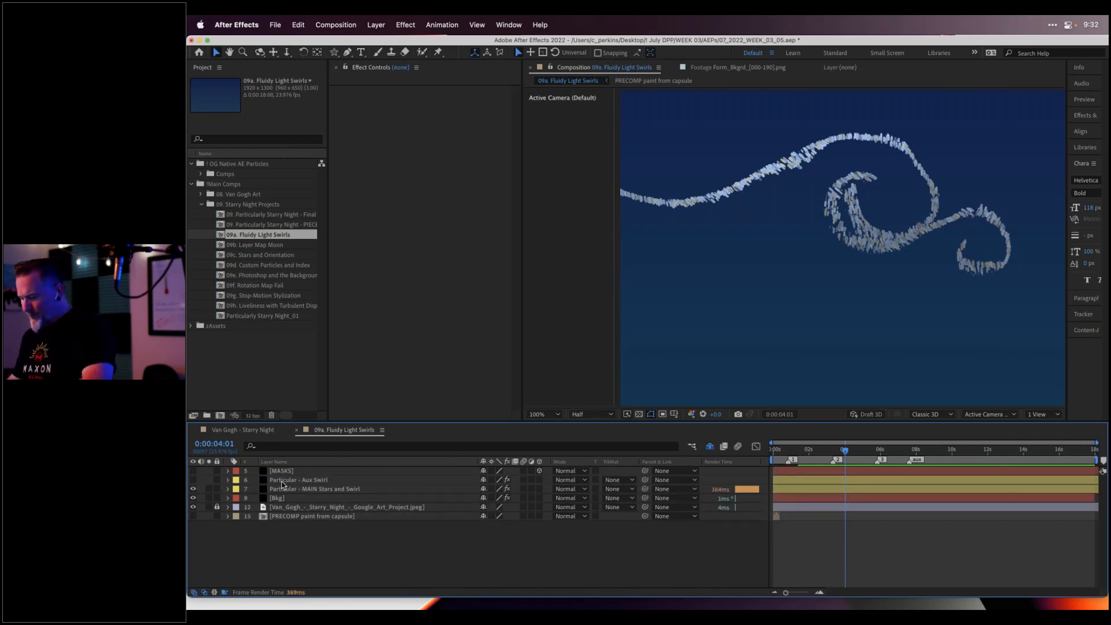
Create a new Point light named Emitter with 100% intensity and Inverse Square Clamped falloff
{"action": "key", "text": "super+alt+shift+l"}
{"action": "type", "text": "Emitter"}
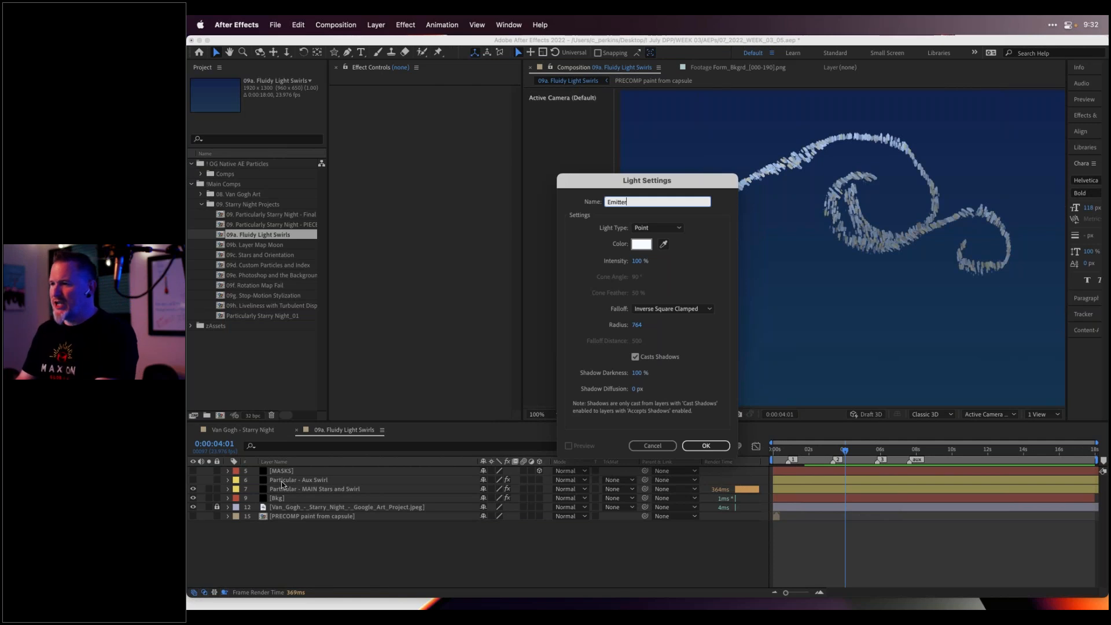
{"action": "key", "text": "Return"}
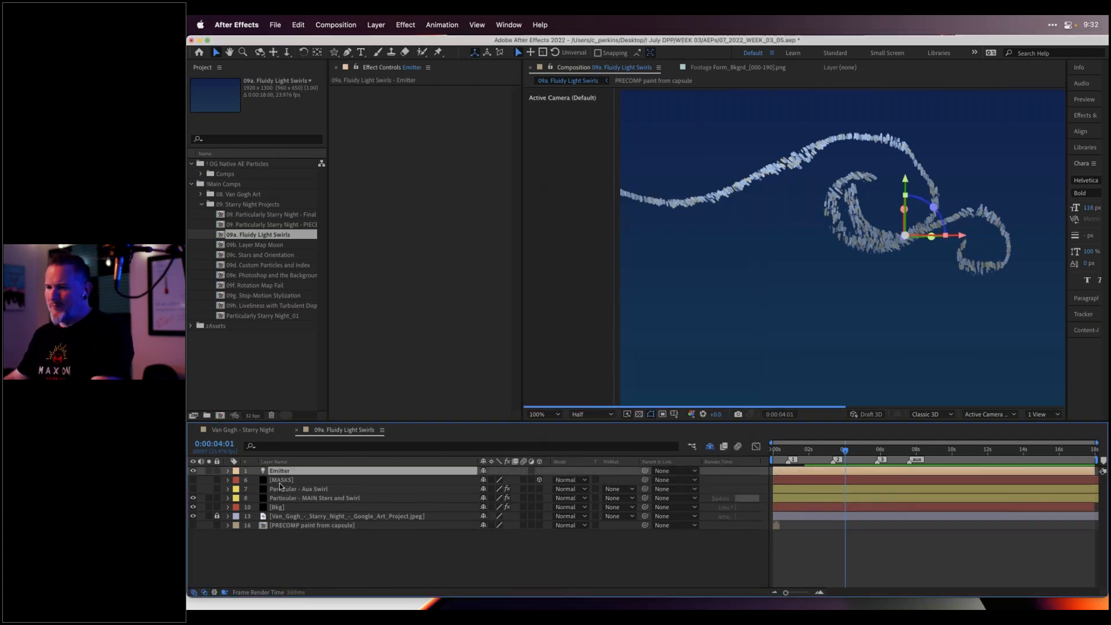
Copy the MAIN_SWIRL mask path from the MASKS layer and paste it onto the Emitter light's Position property
{"action": "left_click", "coordinate": [367, 481]}
{"action": "key", "text": "m"}
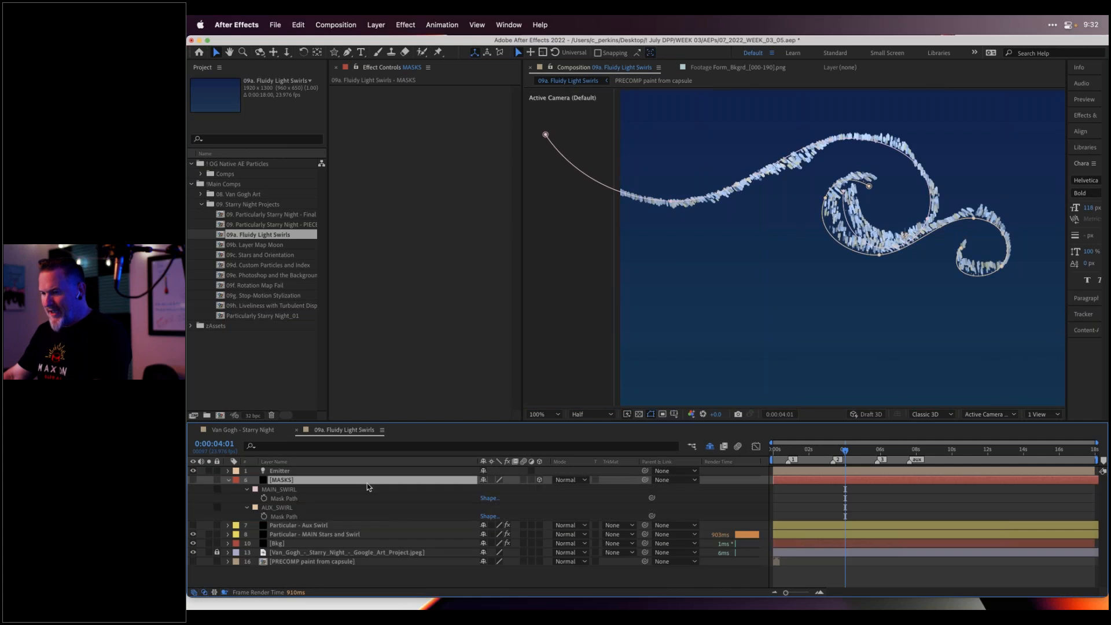
{"action": "left_click", "coordinate": [291, 499]}
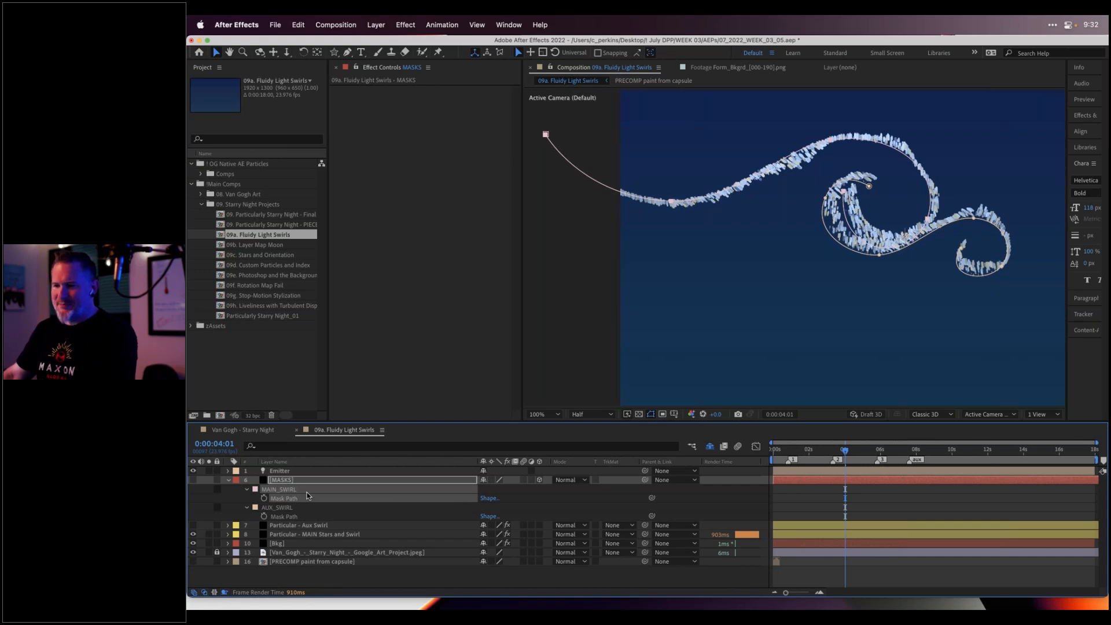
{"action": "left_click", "coordinate": [228, 480]}
{"action": "left_click", "coordinate": [228, 471]}
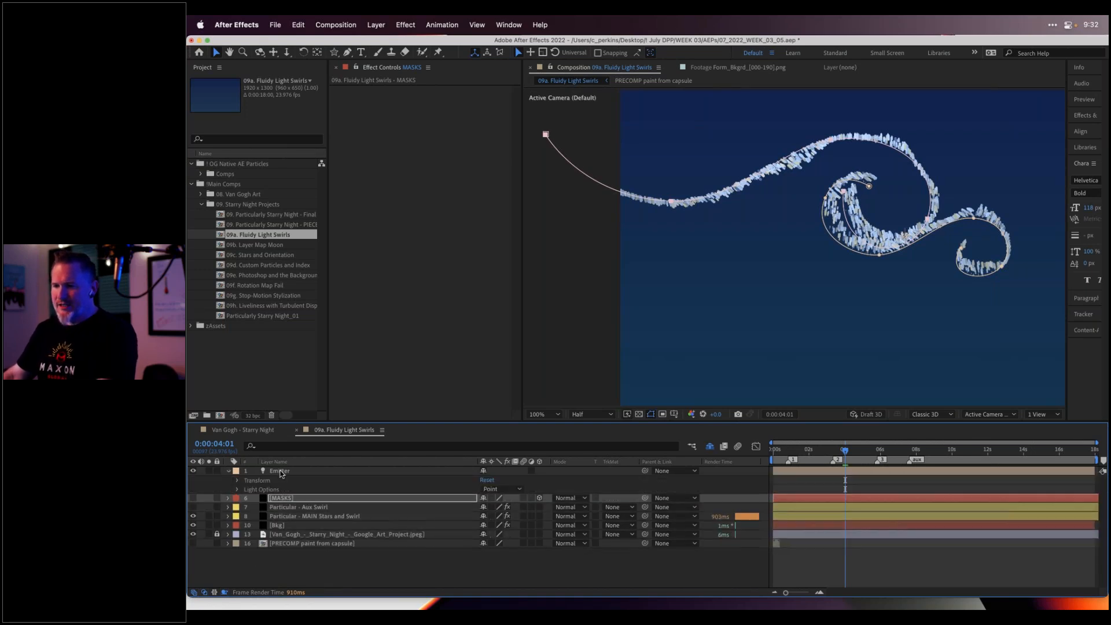
{"action": "left_click", "coordinate": [281, 472]}
{"action": "key", "text": "p"}
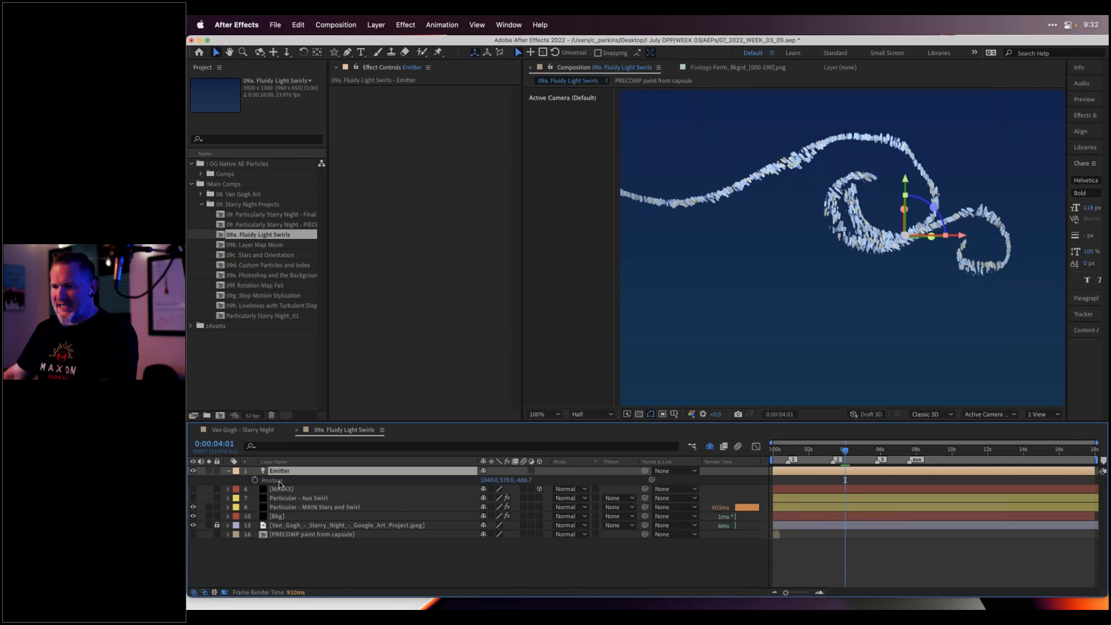
{"action": "left_click", "coordinate": [278, 481]}
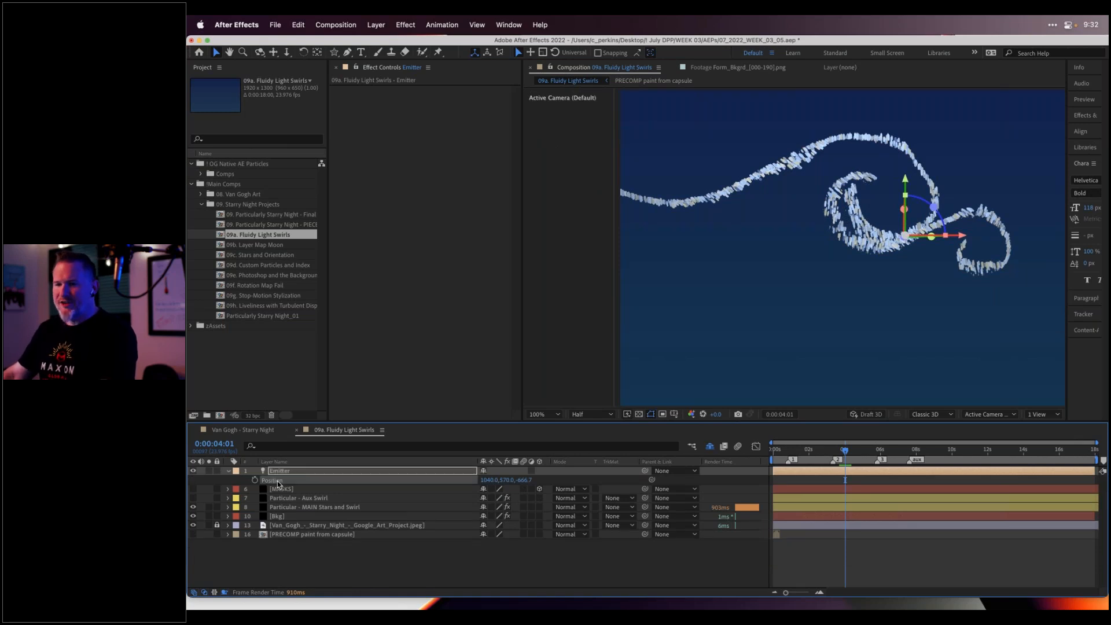
{"action": "key", "text": "super+v"}
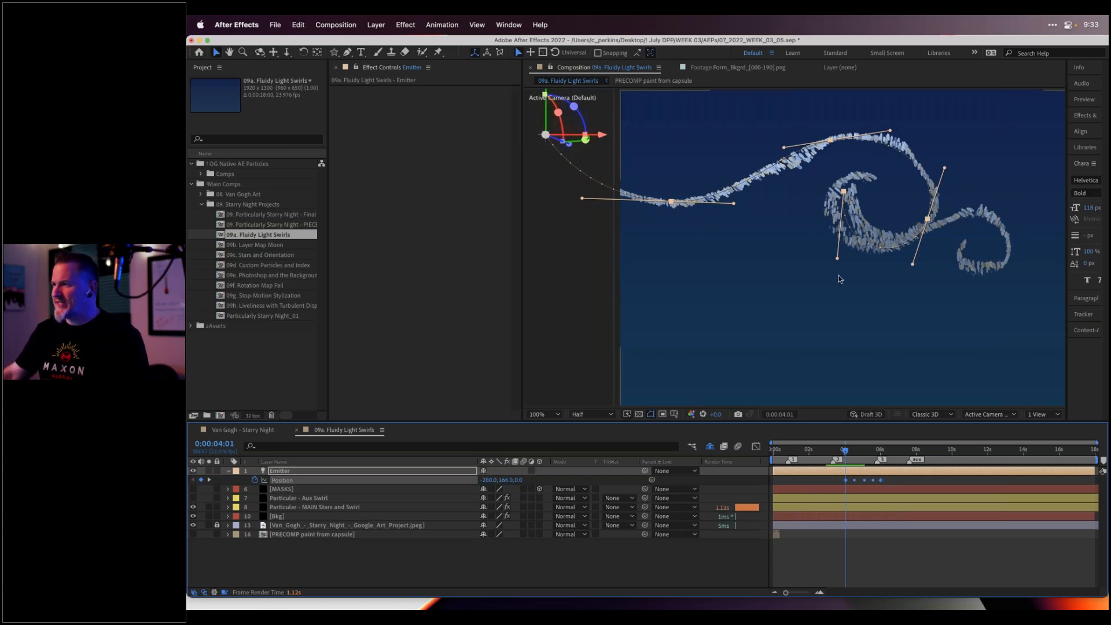
Retime the Emitter light's Position keyframes by moving the first and last ones, spanning about 0 to 4.5 seconds
{"action": "left_click", "coordinate": [890, 484]}
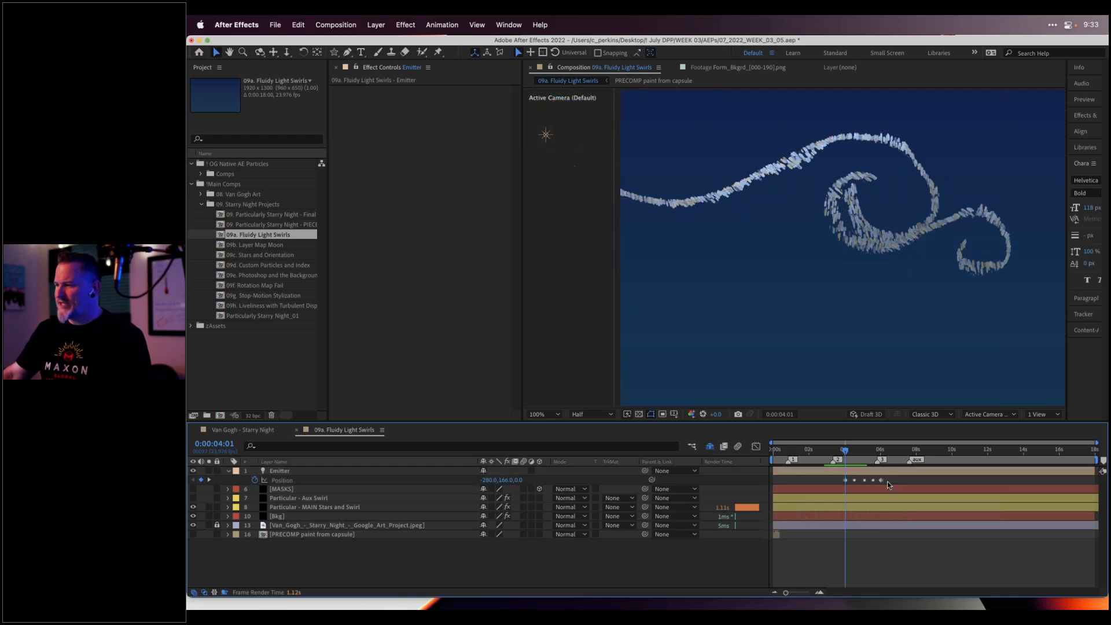
{"action": "left_click_drag", "start_coordinate": [880, 480], "coordinate": [919, 481]}
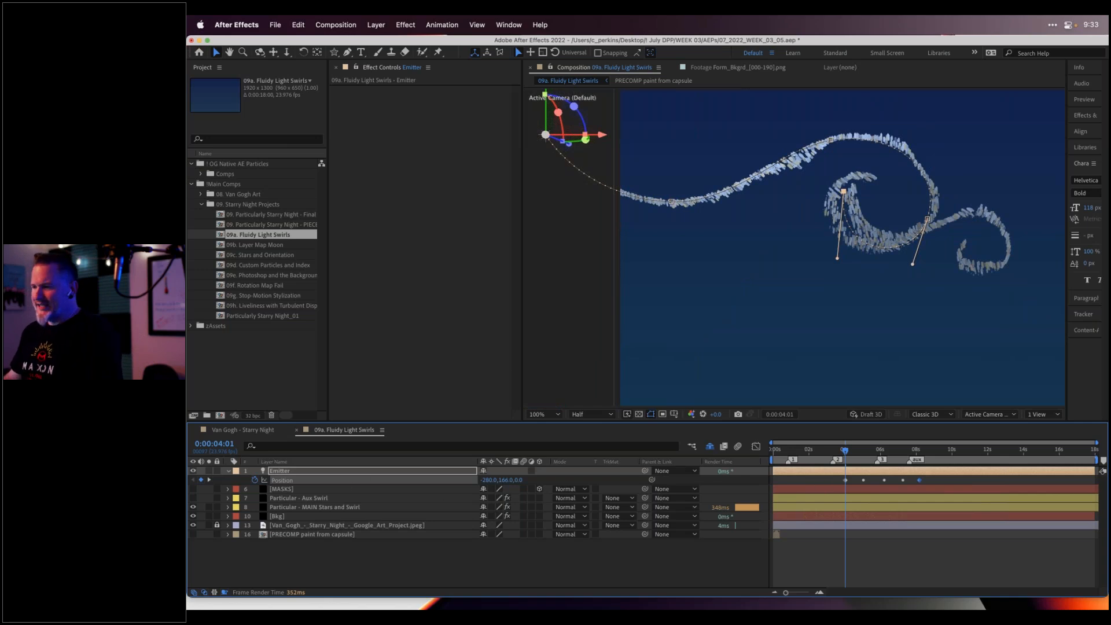
{"action": "left_click_drag", "start_coordinate": [845, 481], "coordinate": [784, 478]}
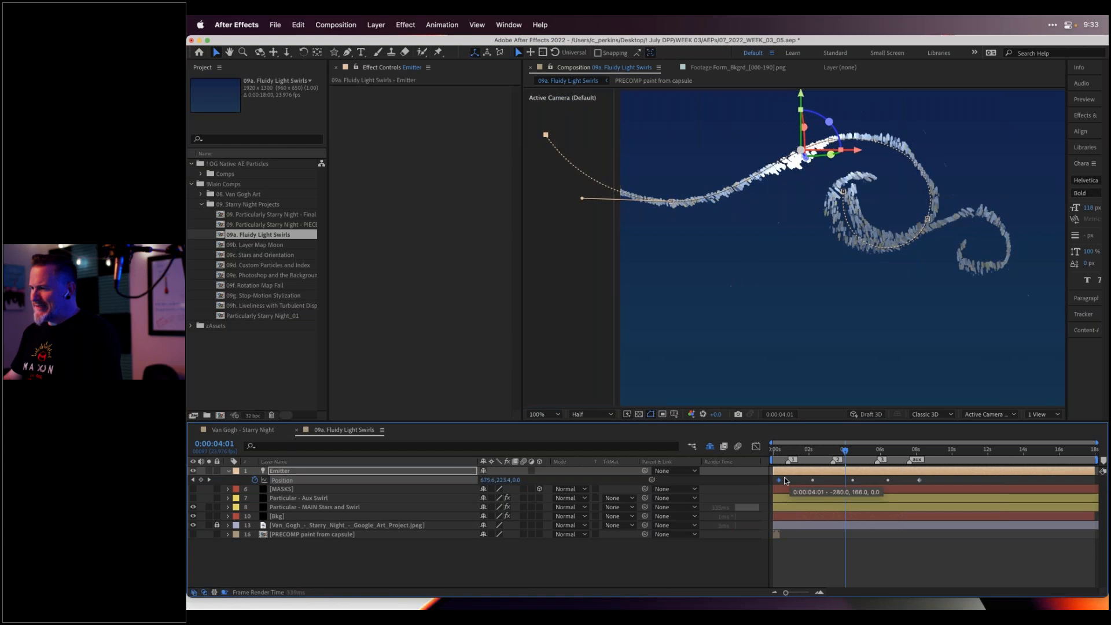
{"action": "left_click_drag", "start_coordinate": [919, 480], "coordinate": [852, 480]}
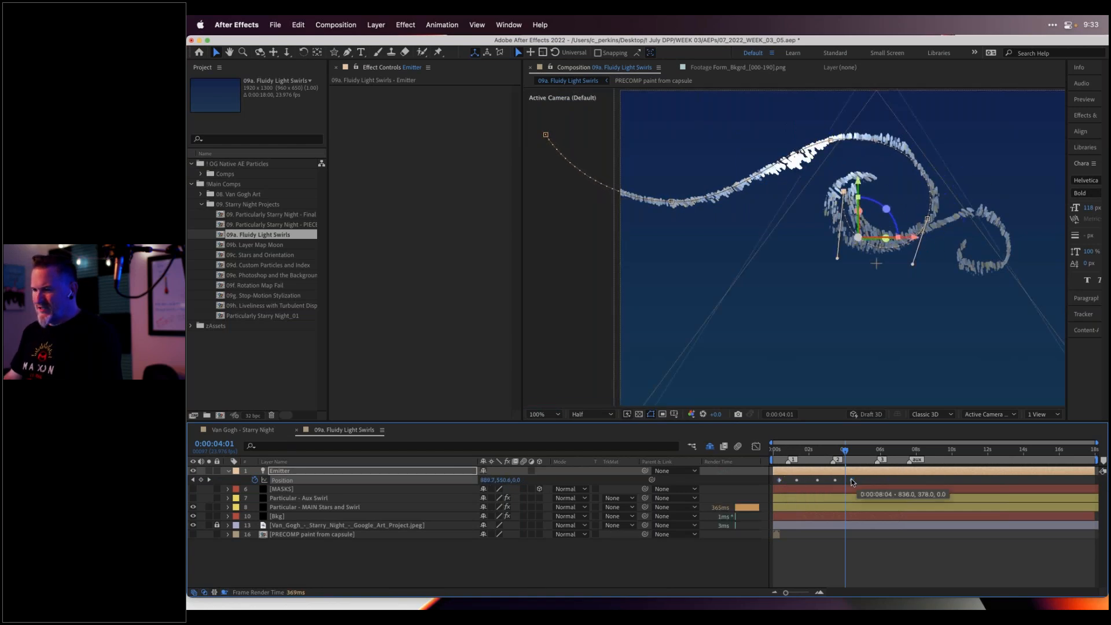
Try the Light(s) emitter type on Particular - MAIN Stars and Swirl and scrub the first few seconds to check for particles
{"action": "left_click", "coordinate": [342, 507]}
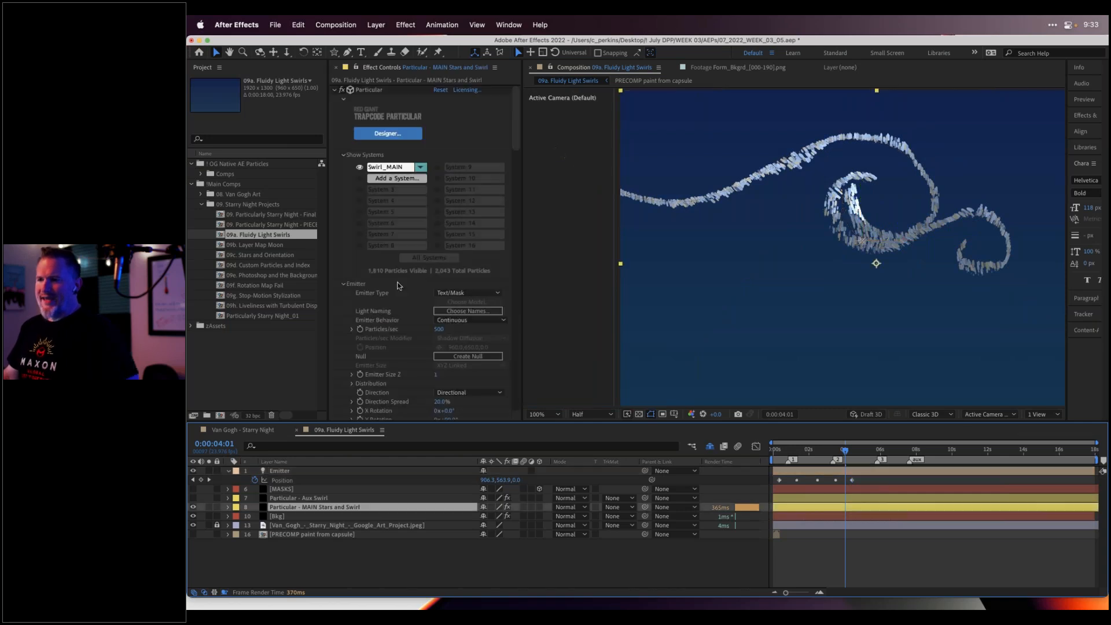
{"action": "left_click", "coordinate": [471, 288]}
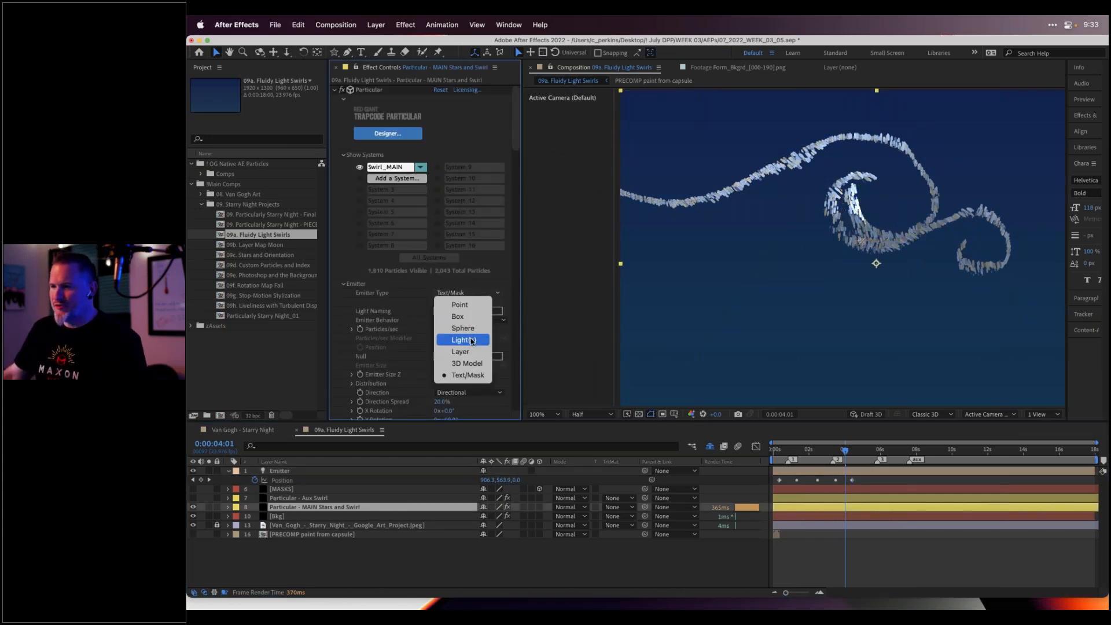
{"action": "left_click", "coordinate": [472, 340]}
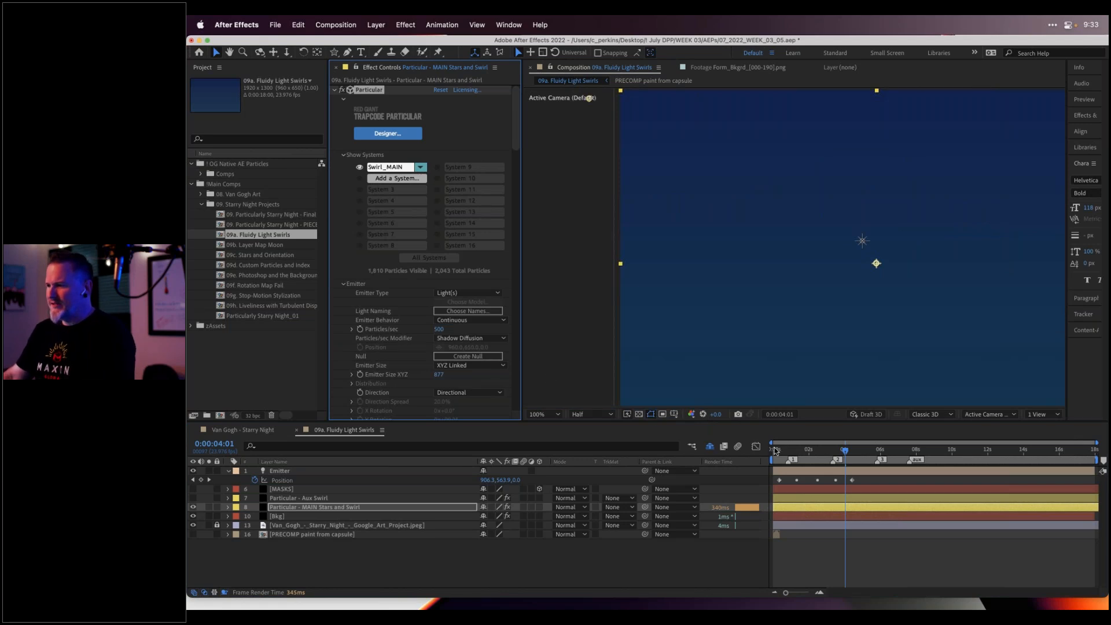
{"action": "left_click_drag", "start_coordinate": [776, 450], "coordinate": [824, 450]}
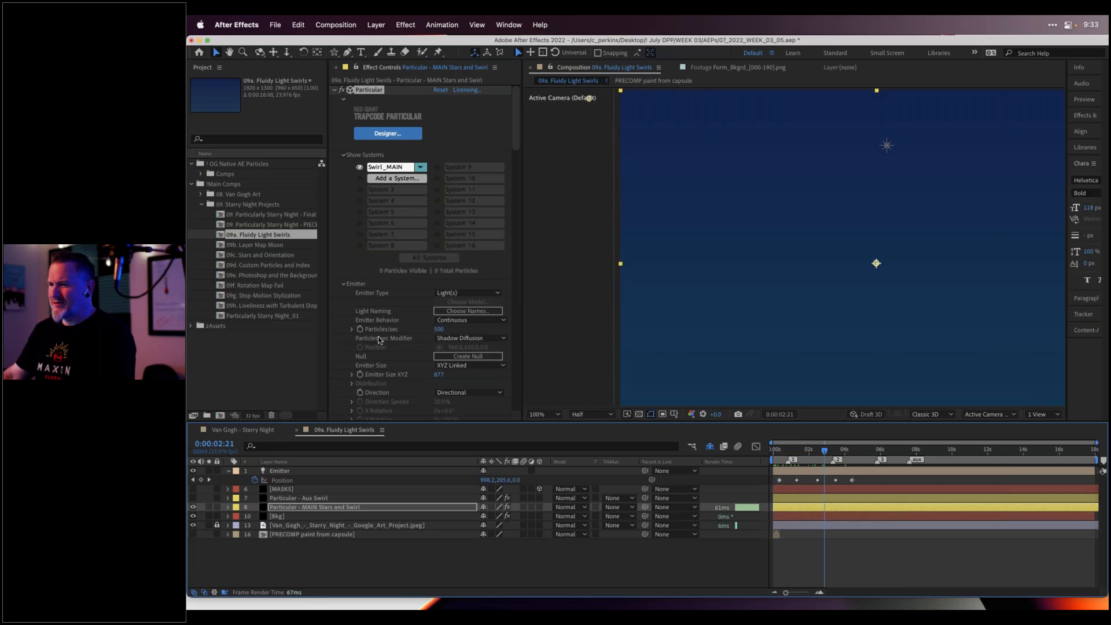
{"action": "scroll", "coordinate": [385, 351], "scroll_direction": "down", "scroll_amount": 1}
{"action": "scroll", "coordinate": [402, 365], "scroll_direction": "down", "scroll_amount": 2}
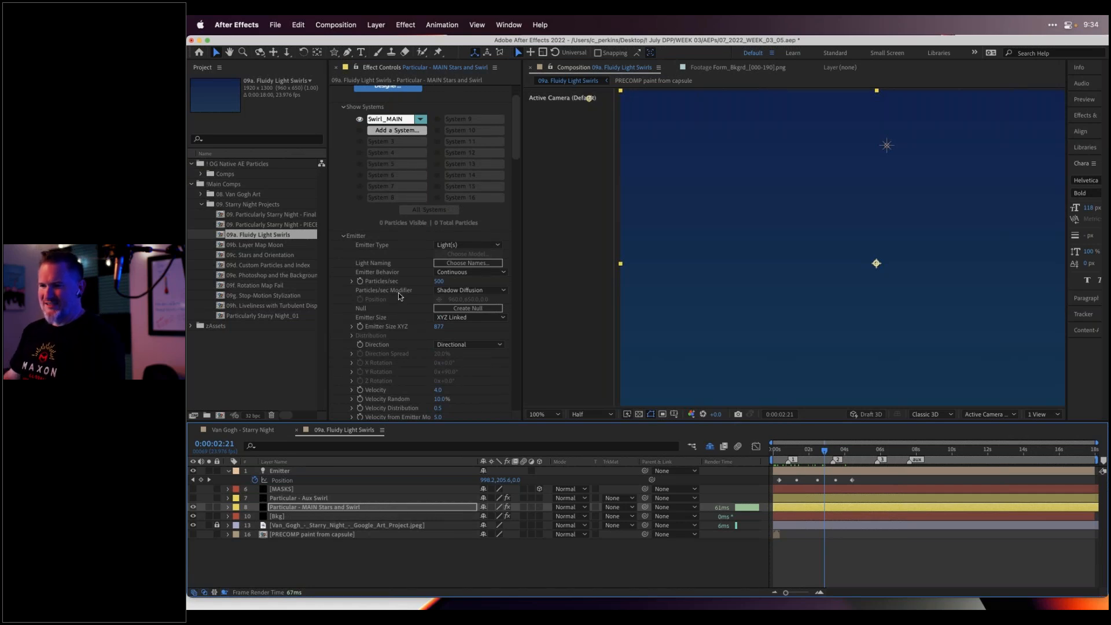
{"action": "scroll", "coordinate": [399, 297], "scroll_direction": "down", "scroll_amount": 1}
{"action": "left_click", "coordinate": [806, 456]}
{"action": "left_click_drag", "start_coordinate": [806, 456], "coordinate": [807, 456]}
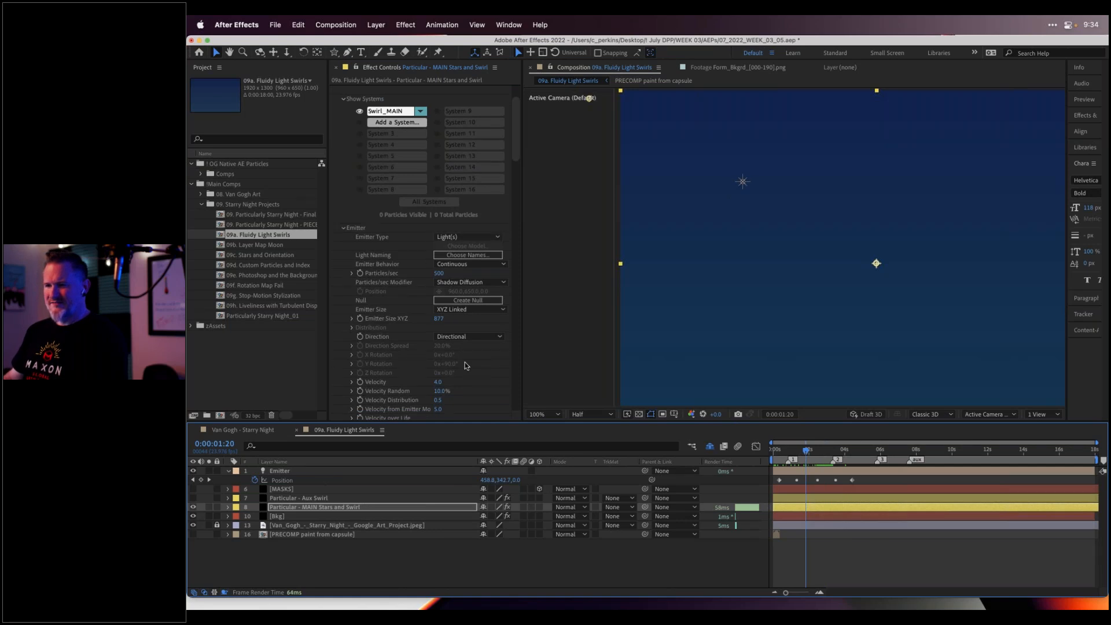
{"action": "left_click_drag", "start_coordinate": [787, 454], "coordinate": [836, 453]}
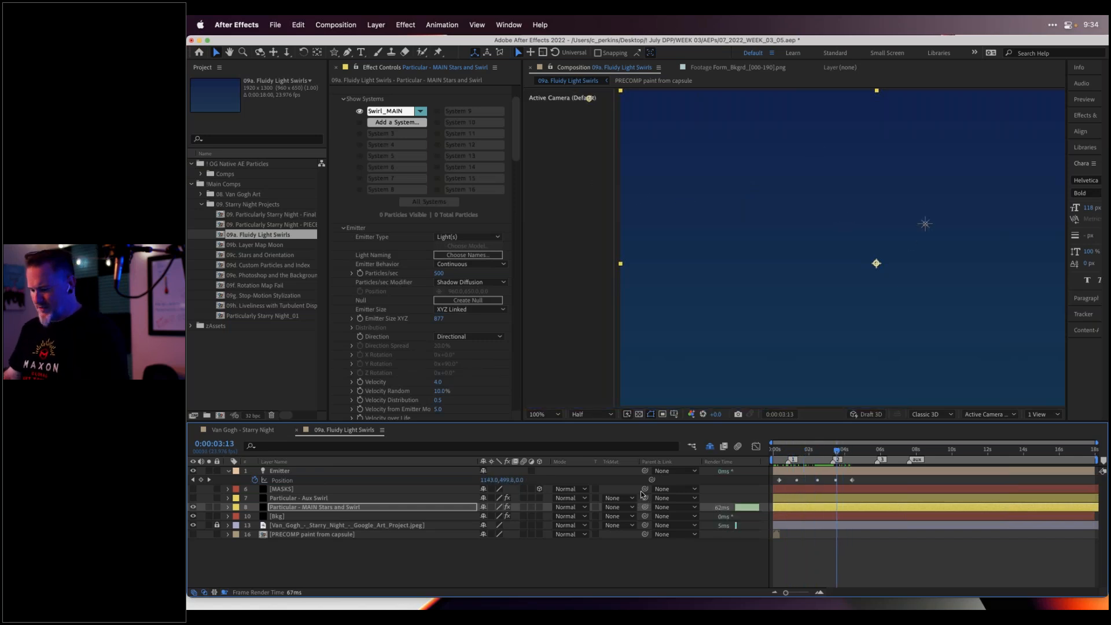
Undo the emitter type change, the new Emitter light and the deletion of the AUXLIGHT and EmitterL_MAIN layers
{"action": "key", "text": "super+z"}
{"action": "key", "text": "super+z"}
{"action": "key", "text": "super+z"}
{"action": "key", "text": "super+z"}
{"action": "key", "text": "super+z"}
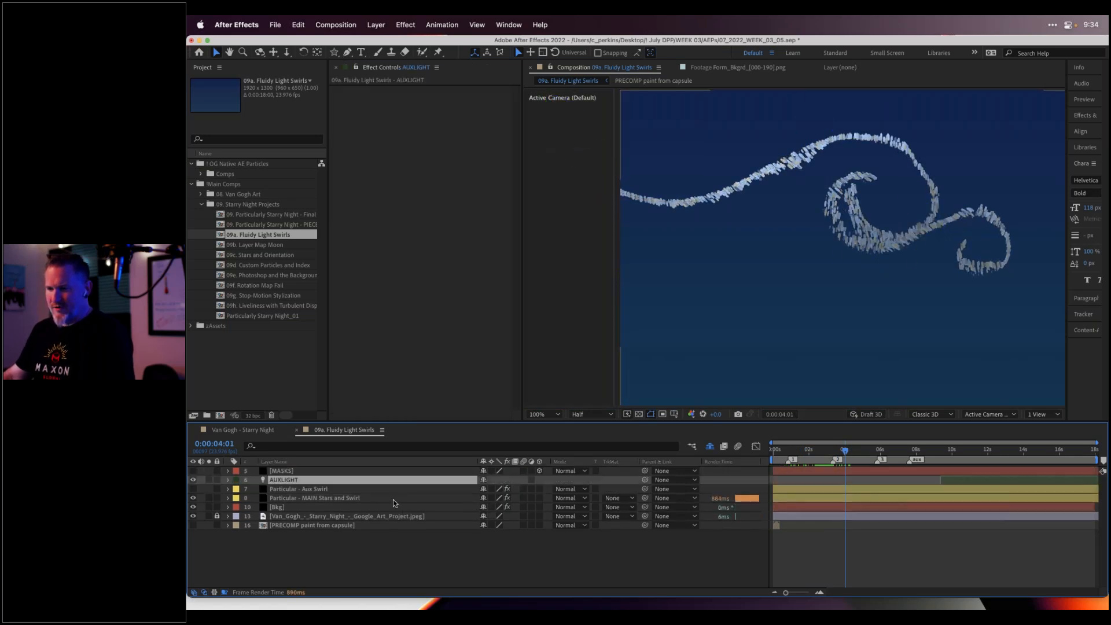
{"action": "key", "text": "super+z"}
Set the emitter type of Particular - MAIN Stars and Swirl to Light(s) and scrub to 0:00:06:08
{"action": "left_click", "coordinate": [380, 501]}
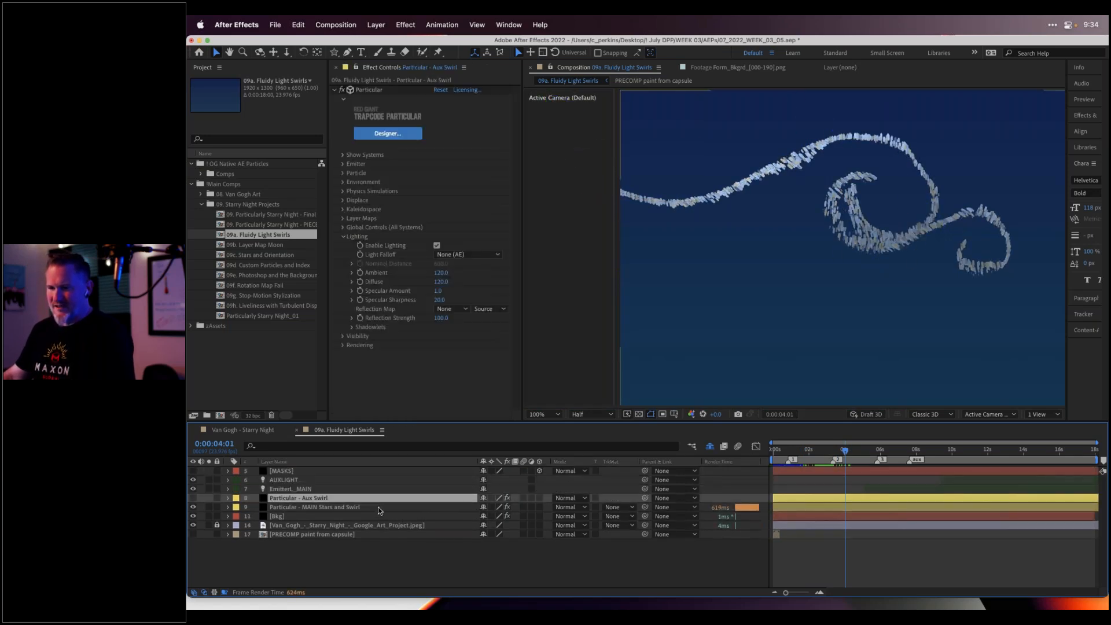
{"action": "left_click", "coordinate": [380, 508]}
{"action": "left_click", "coordinate": [446, 294]}
{"action": "left_click", "coordinate": [481, 342]}
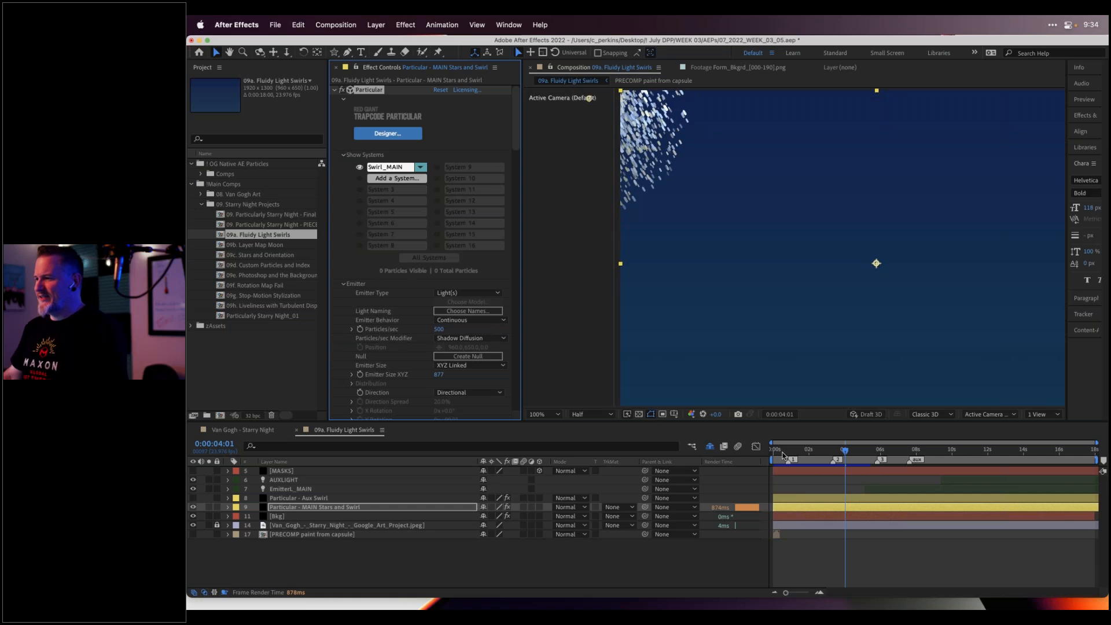
{"action": "left_click_drag", "start_coordinate": [784, 453], "coordinate": [881, 453]}
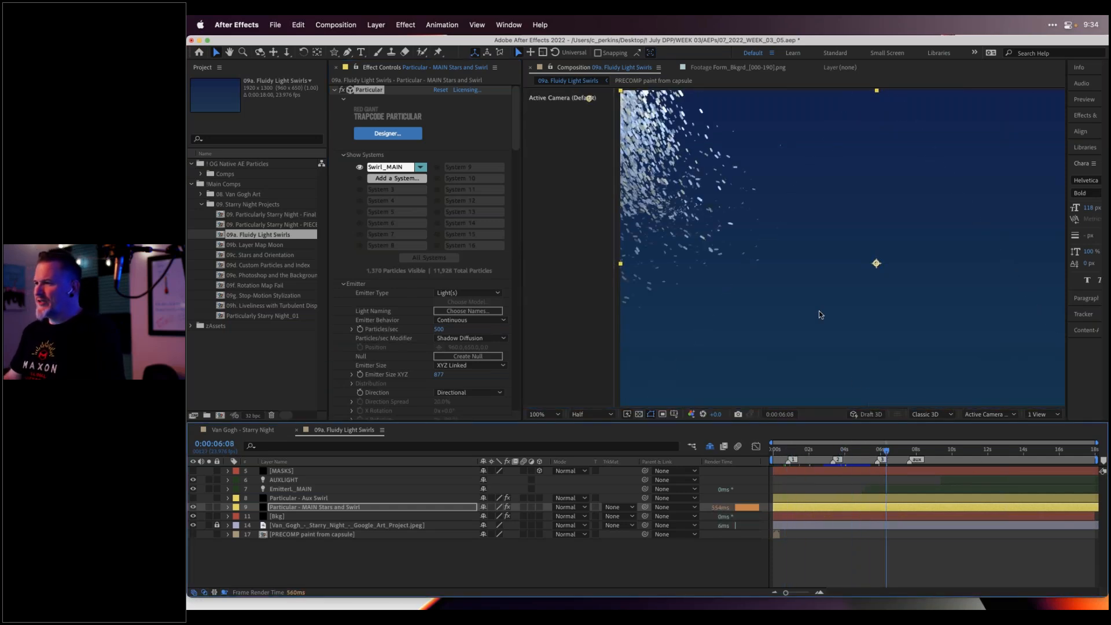
Set Particular's Emitter Size XYZ to 10 and scrub to 0:00:07:15 to preview the light-driven particles
{"action": "scroll", "coordinate": [819, 310], "scroll_direction": "down", "scroll_amount": 2}
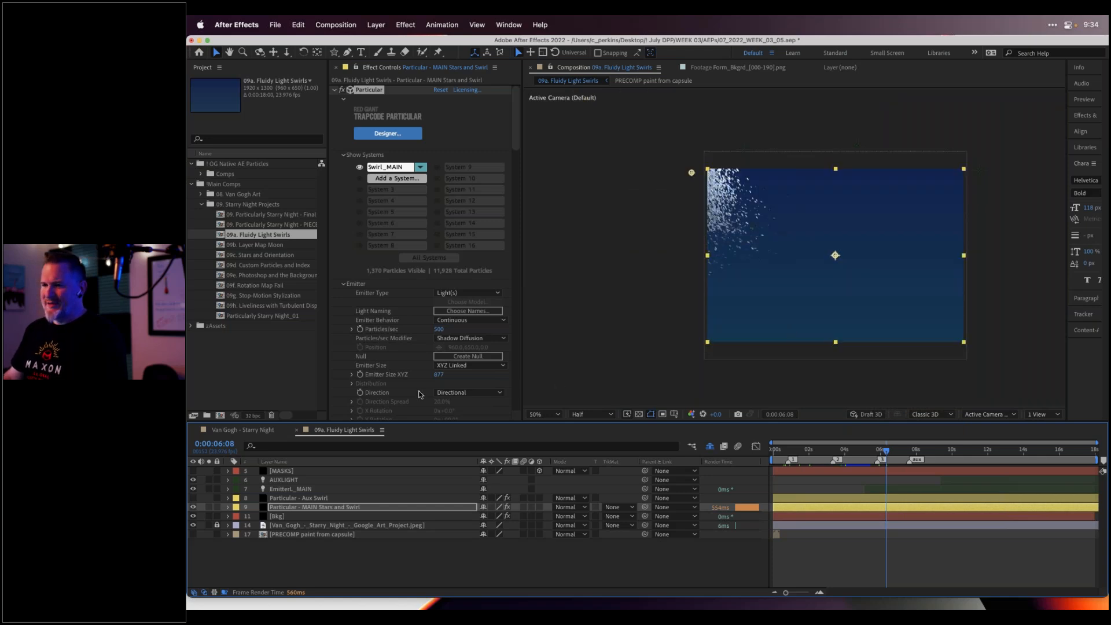
{"action": "left_click", "coordinate": [438, 375]}
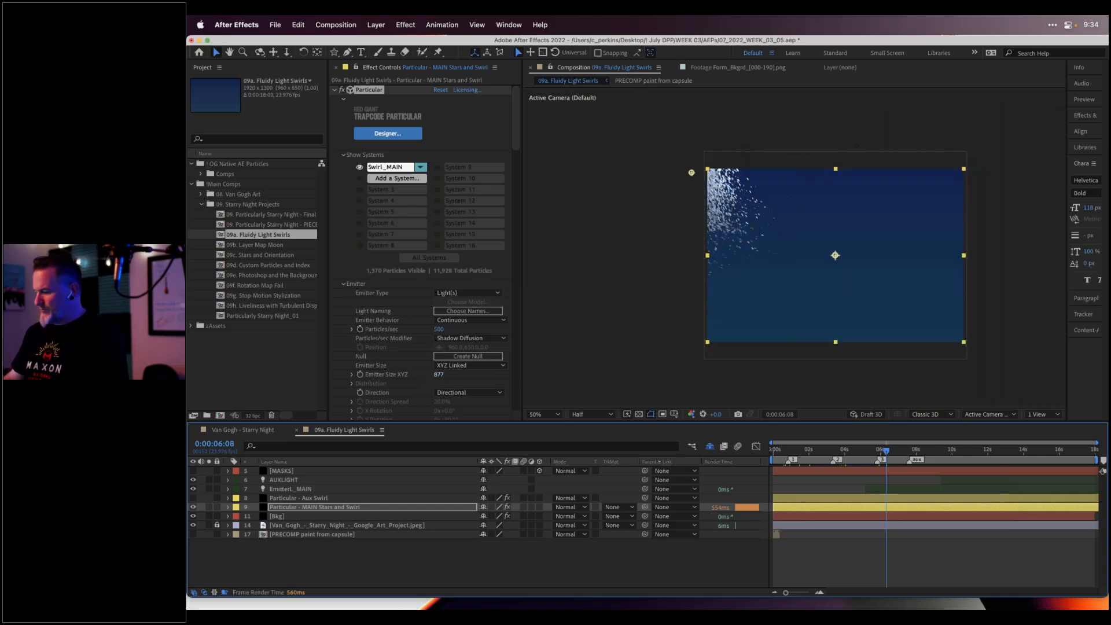
{"action": "type", "text": "10"}
{"action": "key", "text": "Return"}
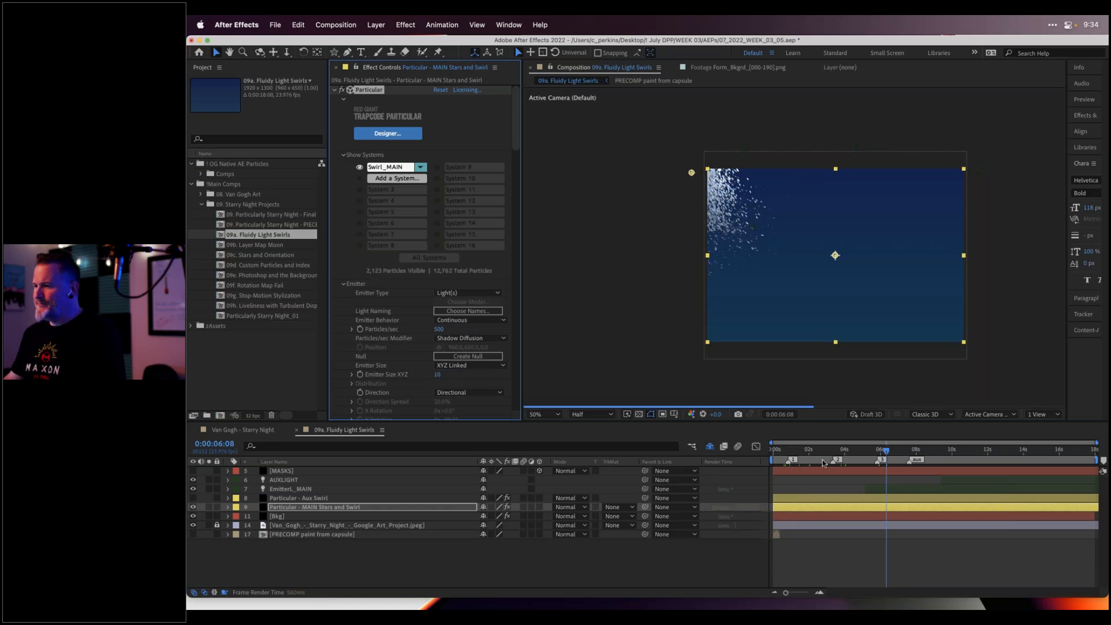
{"action": "left_click_drag", "start_coordinate": [781, 451], "coordinate": [910, 451]}
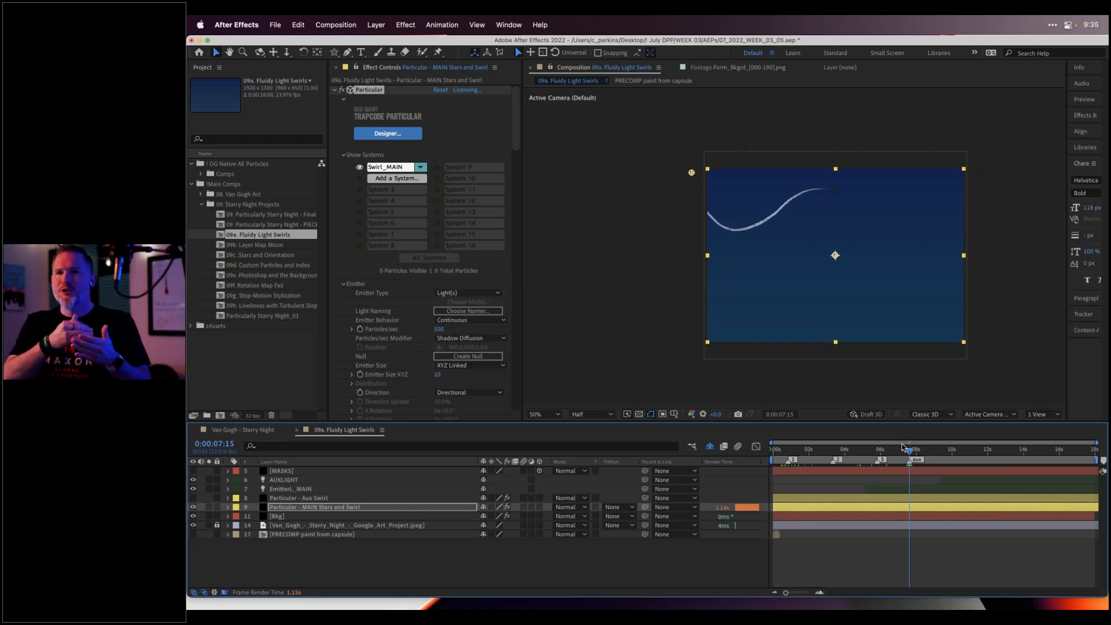
Reveal the MASKS layer's masks and highlight the MAIN_SWIRL path to compare it with the particle trail
{"action": "left_click", "coordinate": [402, 471]}
{"action": "key", "text": "m"}
{"action": "left_click", "coordinate": [288, 489]}
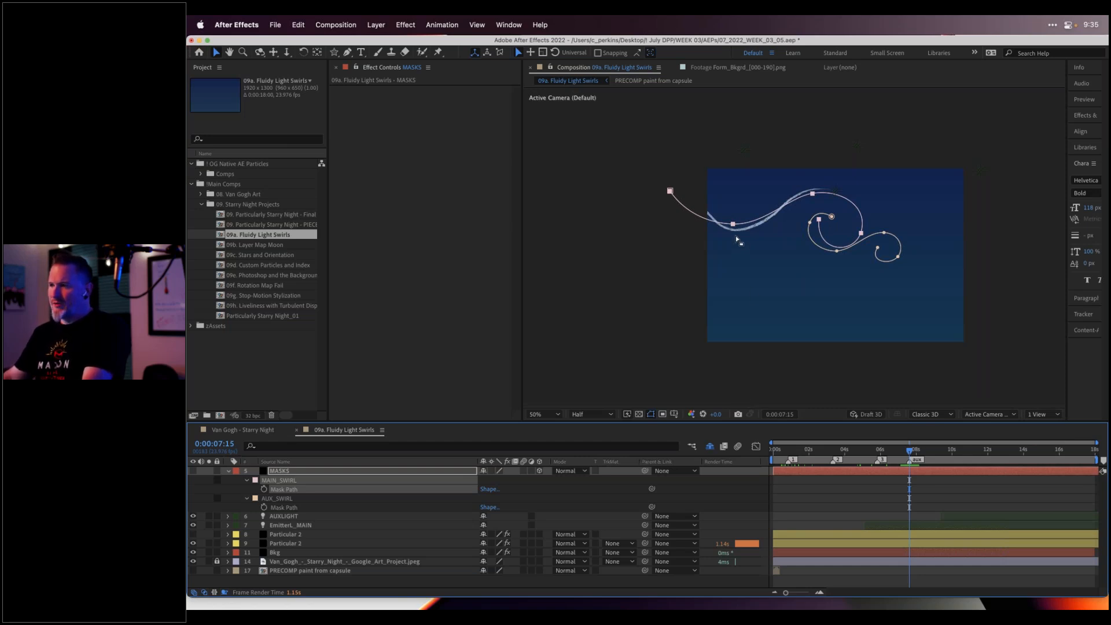
{"action": "left_click", "coordinate": [229, 472]}
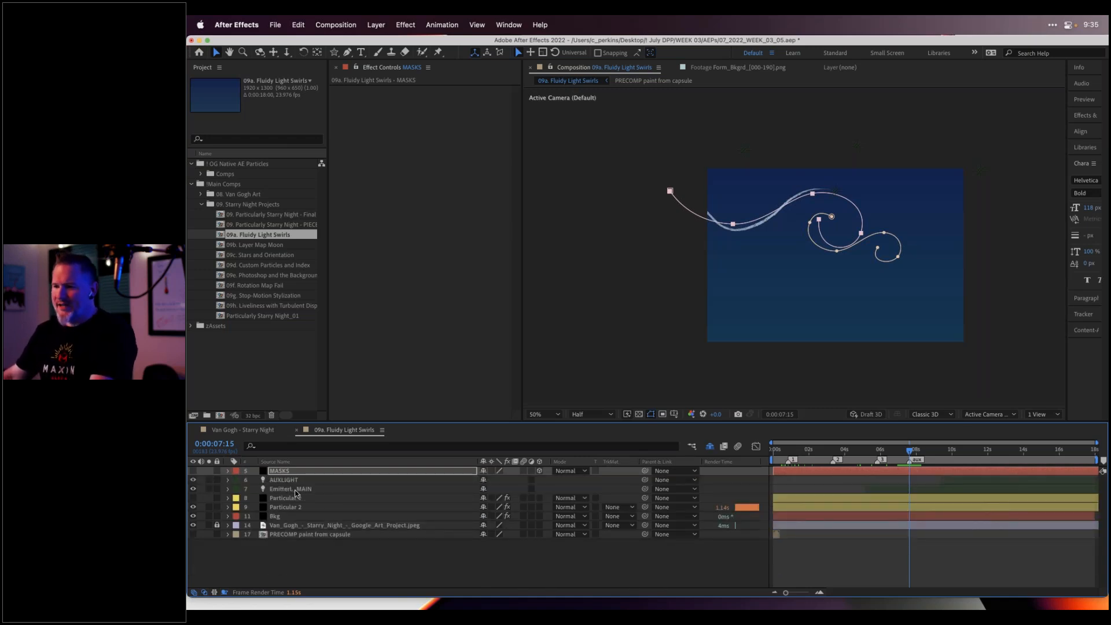
Inspect EmitterL_MAIN's Position keyframes with the playhead at 0:00:09:09, and show layer names again in the timeline
{"action": "left_click", "coordinate": [296, 492]}
{"action": "key", "text": "p"}
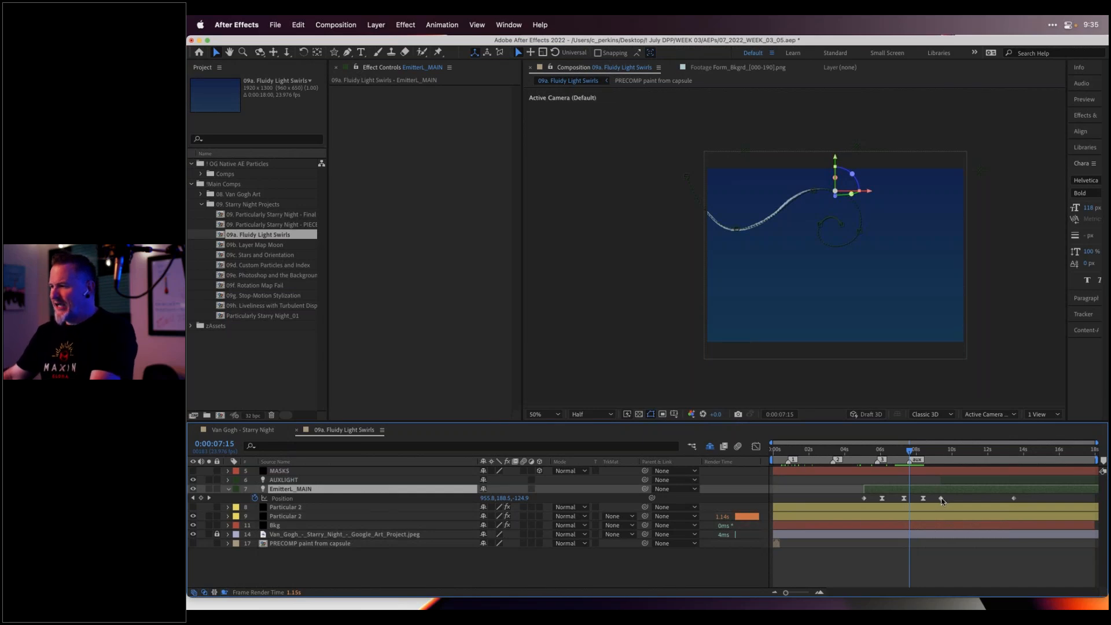
{"action": "left_click", "coordinate": [940, 457]}
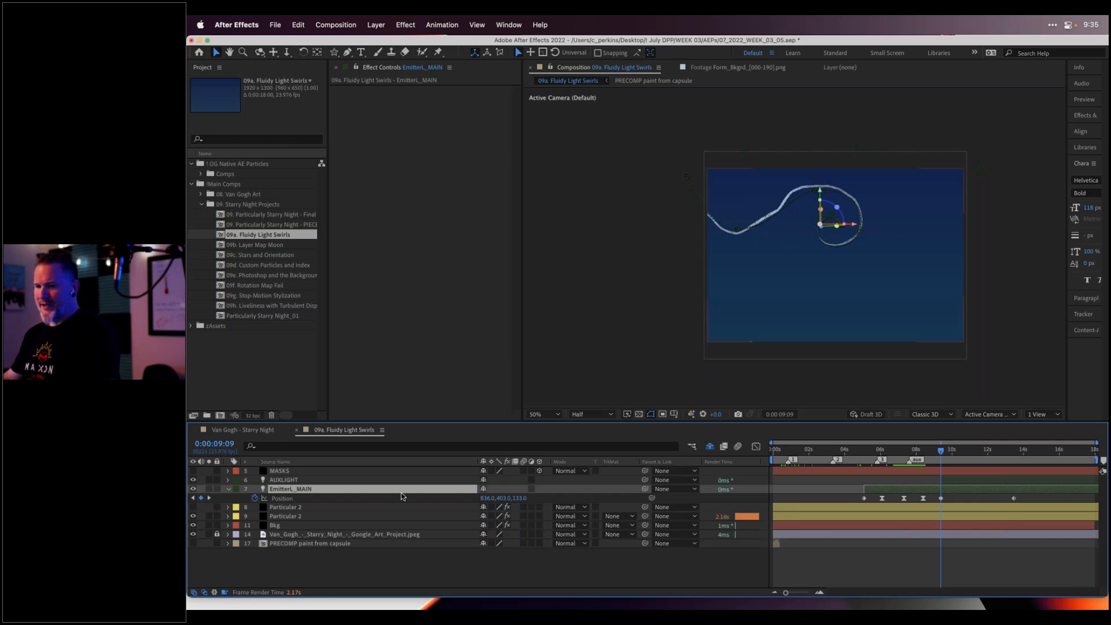
{"action": "left_click", "coordinate": [230, 490]}
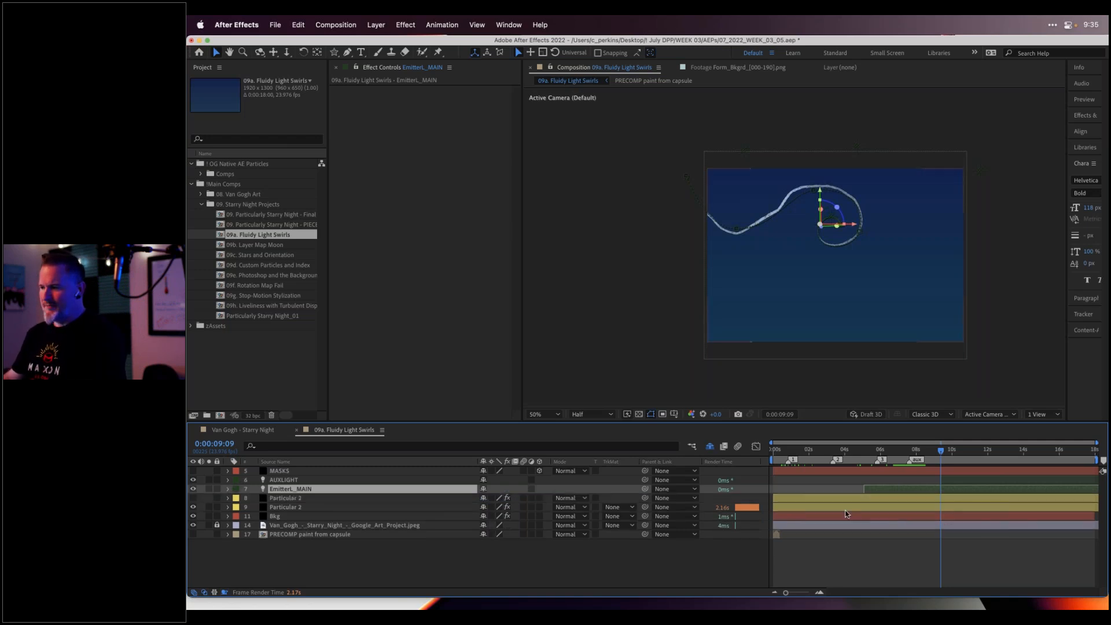
{"action": "left_click", "coordinate": [429, 462]}
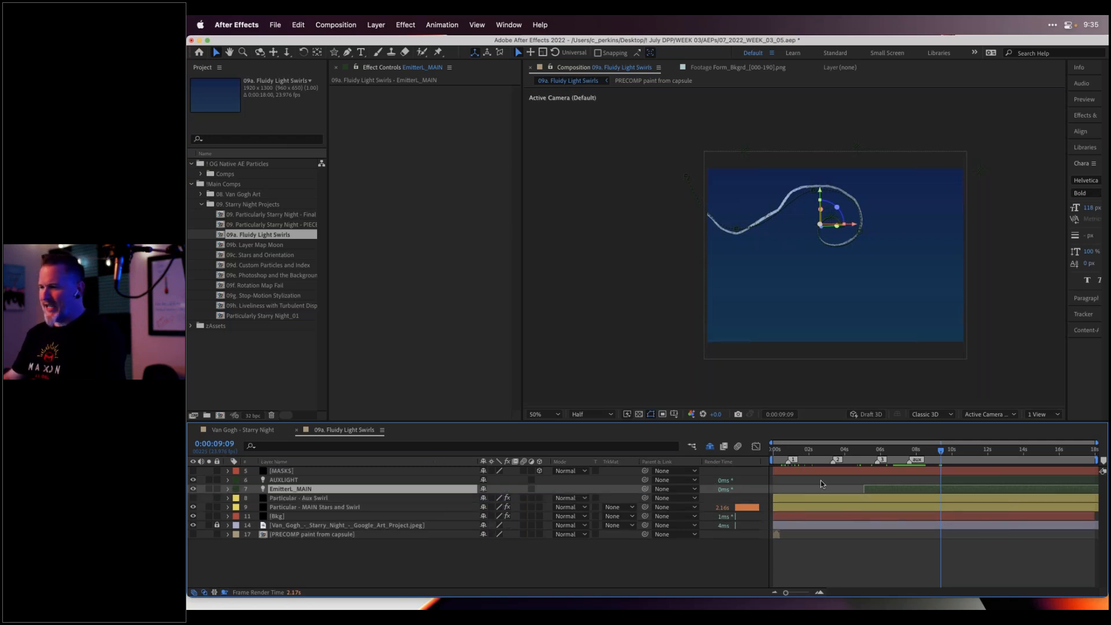
Scrub to 0:00:07:04 and set the Emitter Size XYZ of Particular - MAIN Stars and Swirl to 100
{"action": "left_click", "coordinate": [841, 451]}
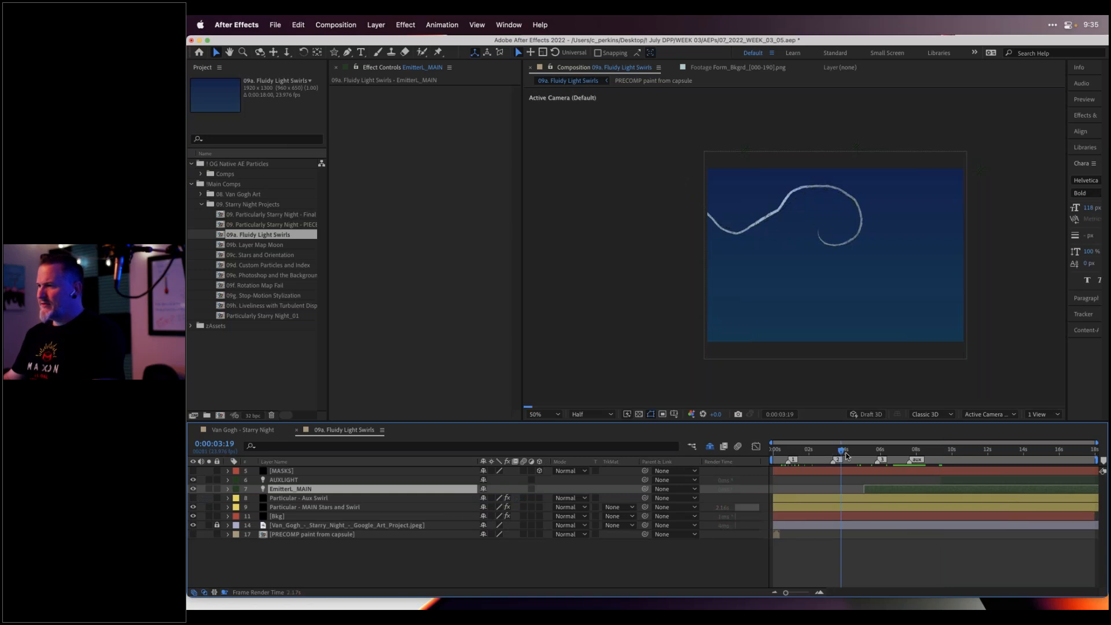
{"action": "left_click_drag", "start_coordinate": [845, 456], "coordinate": [902, 452]}
{"action": "left_click", "coordinate": [331, 507]}
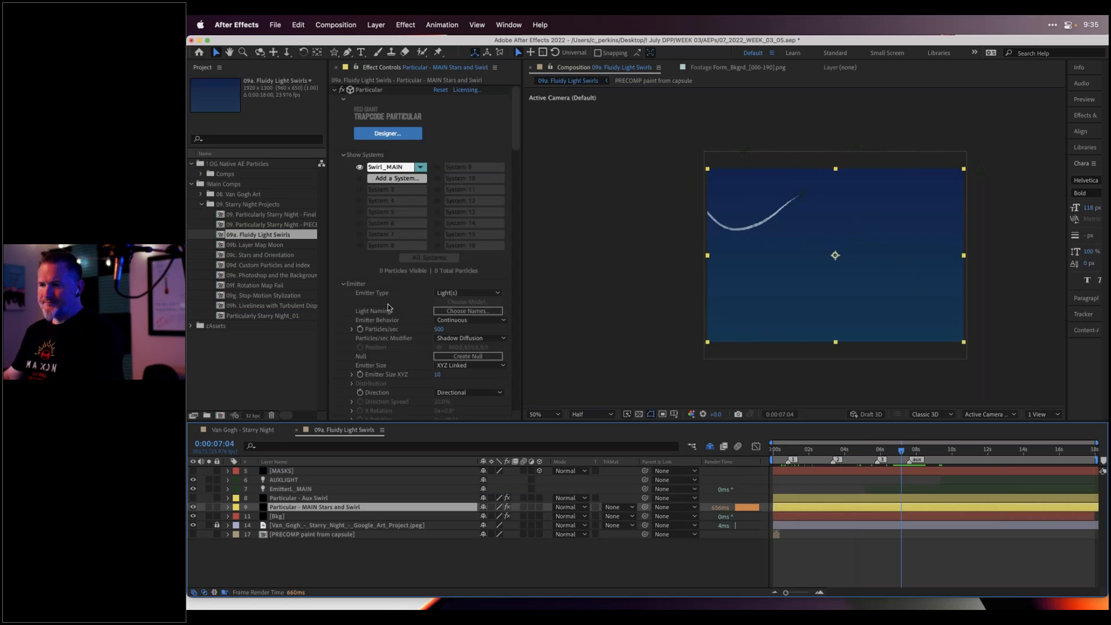
{"action": "scroll", "coordinate": [422, 290], "scroll_direction": "down", "scroll_amount": 1}
{"action": "left_click", "coordinate": [438, 361]}
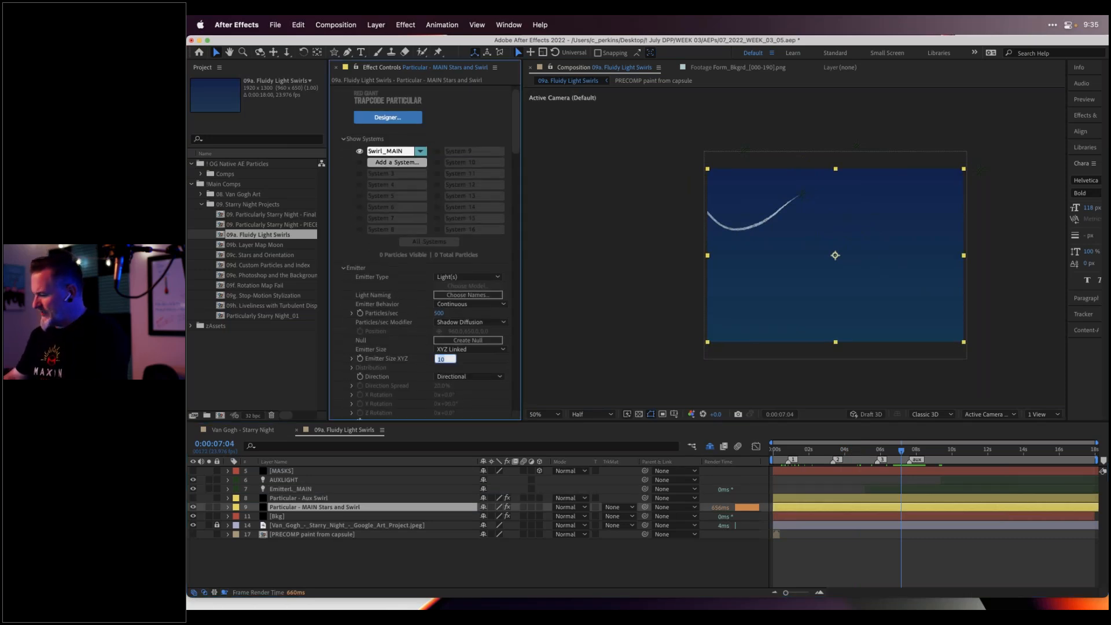
{"action": "key", "text": "Return"}
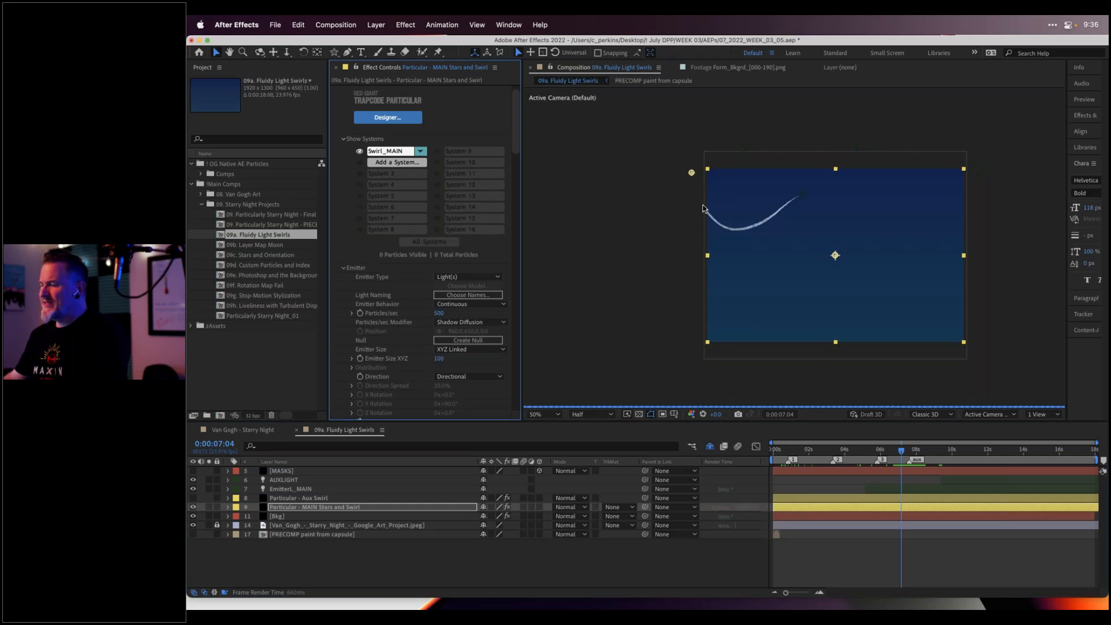
Move the playhead to 0:00:07:09 and reveal the Rotation settings in Particular's Particle group to examine how the strokes orient to motion
{"action": "key", "text": "."}
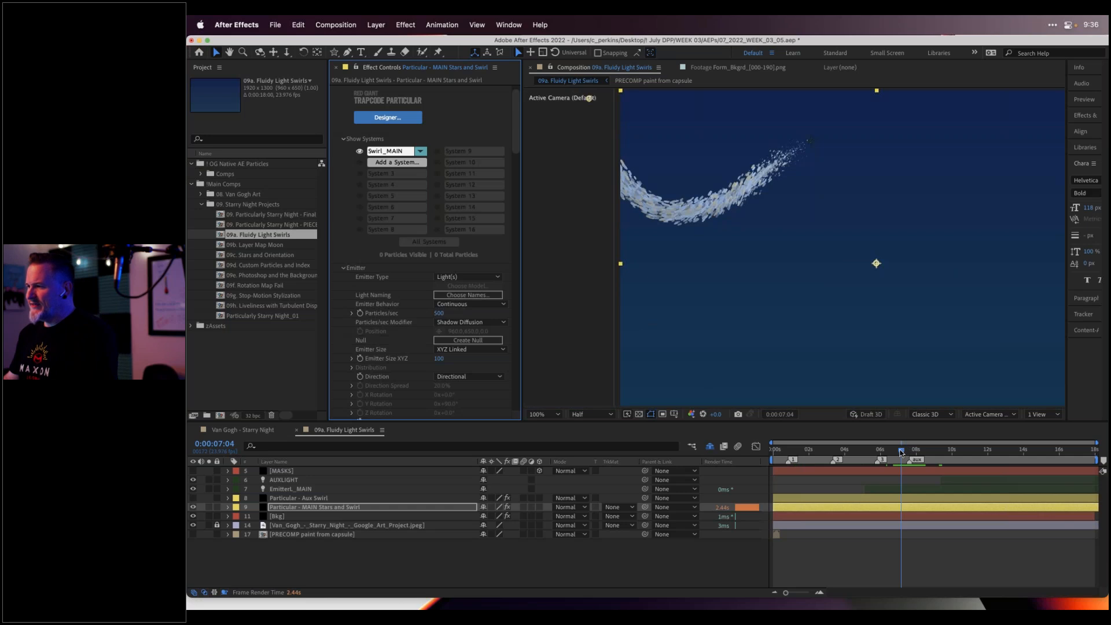
{"action": "left_click_drag", "start_coordinate": [902, 452], "coordinate": [906, 453]}
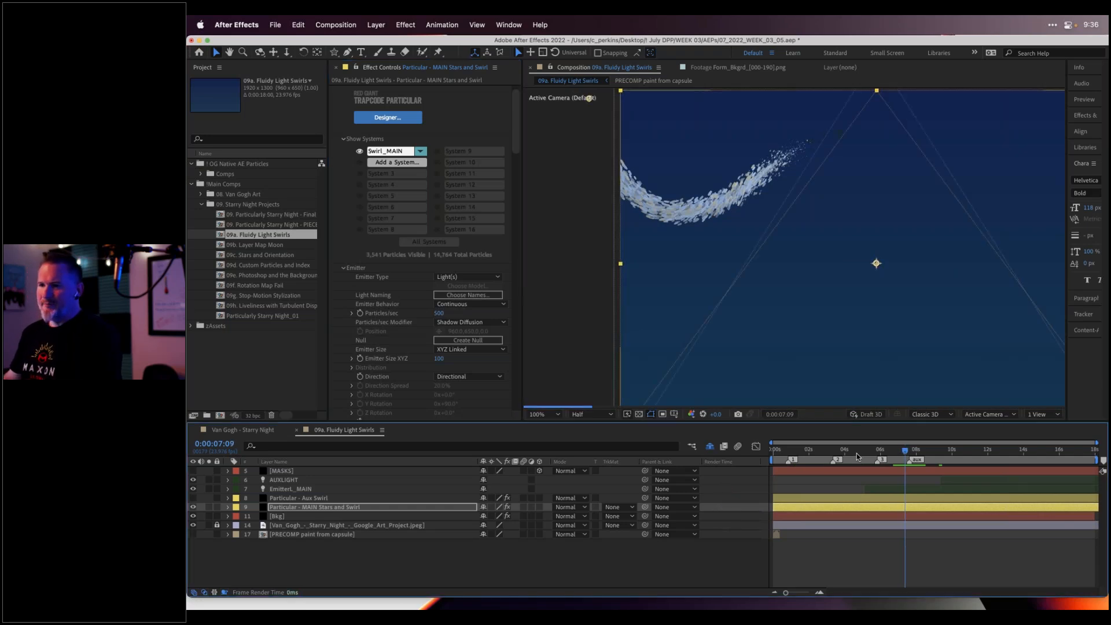
{"action": "left_click", "coordinate": [344, 269]}
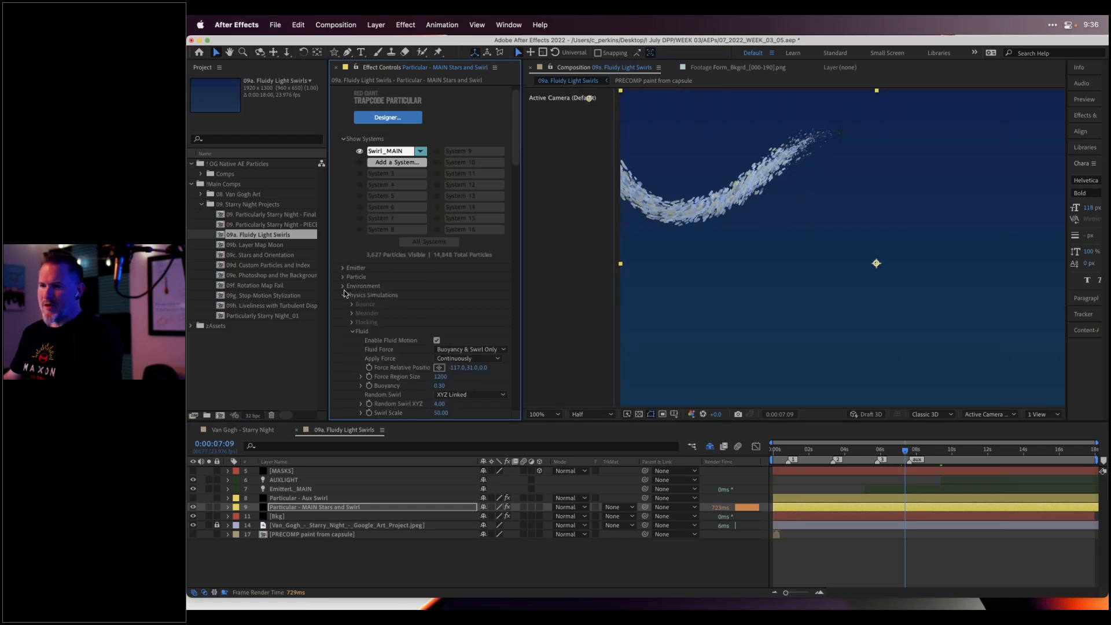
{"action": "left_click", "coordinate": [343, 276]}
{"action": "scroll", "coordinate": [348, 284], "scroll_direction": "down", "scroll_amount": 5}
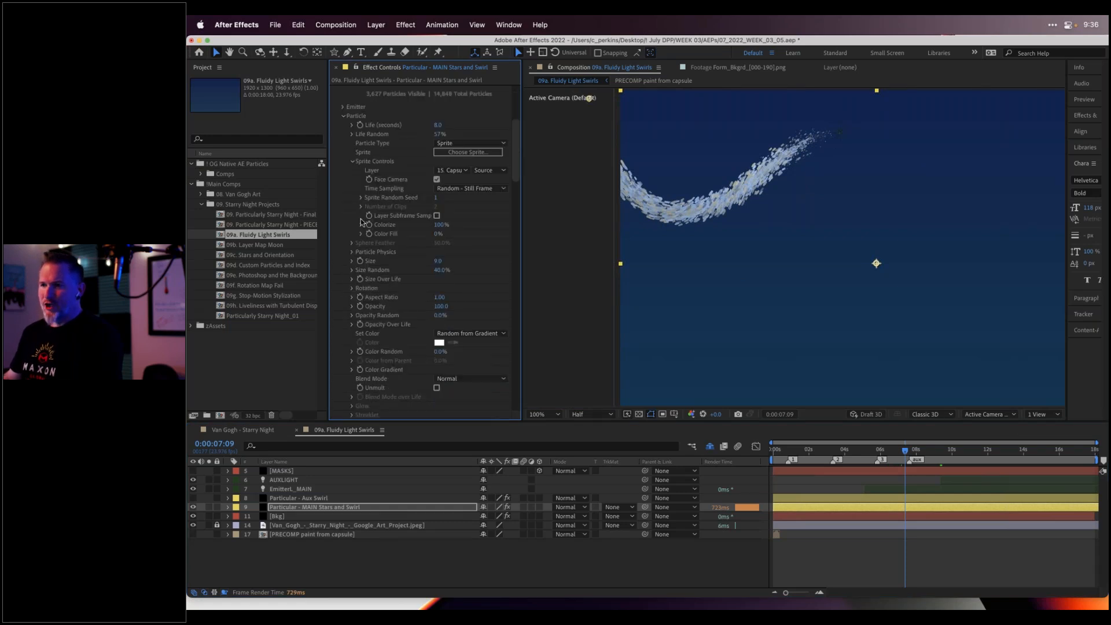
{"action": "left_click", "coordinate": [352, 288]}
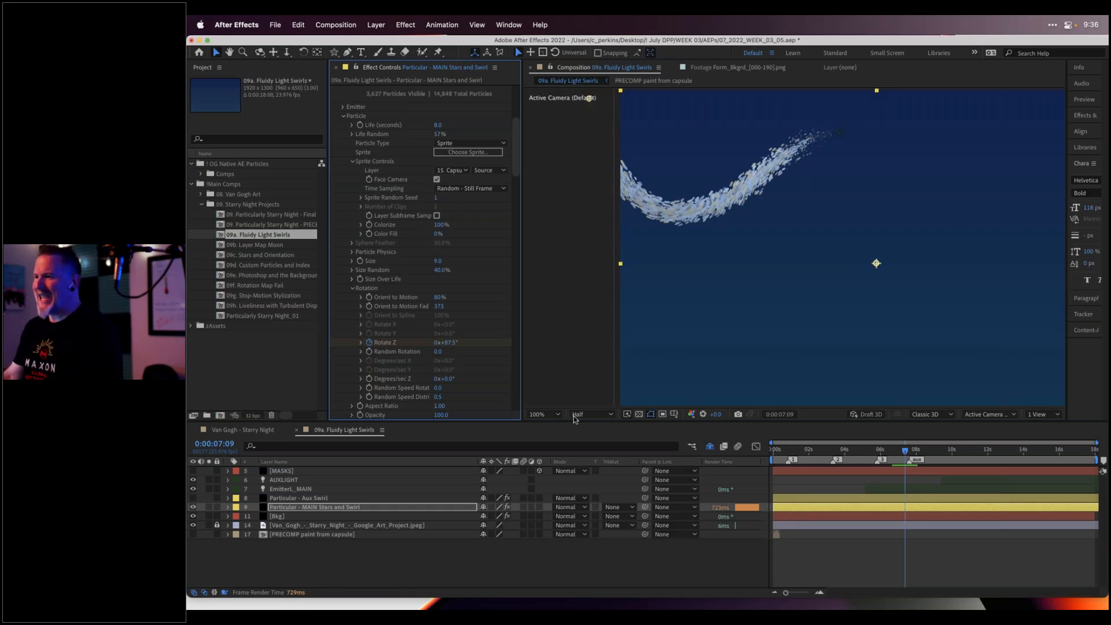
Preview the main swirl from 0:00:06:13 and scrub through its growth up to 0:00:10:02, finishing at 0:00:08:19
{"action": "left_click_drag", "start_coordinate": [813, 452], "coordinate": [891, 452]}
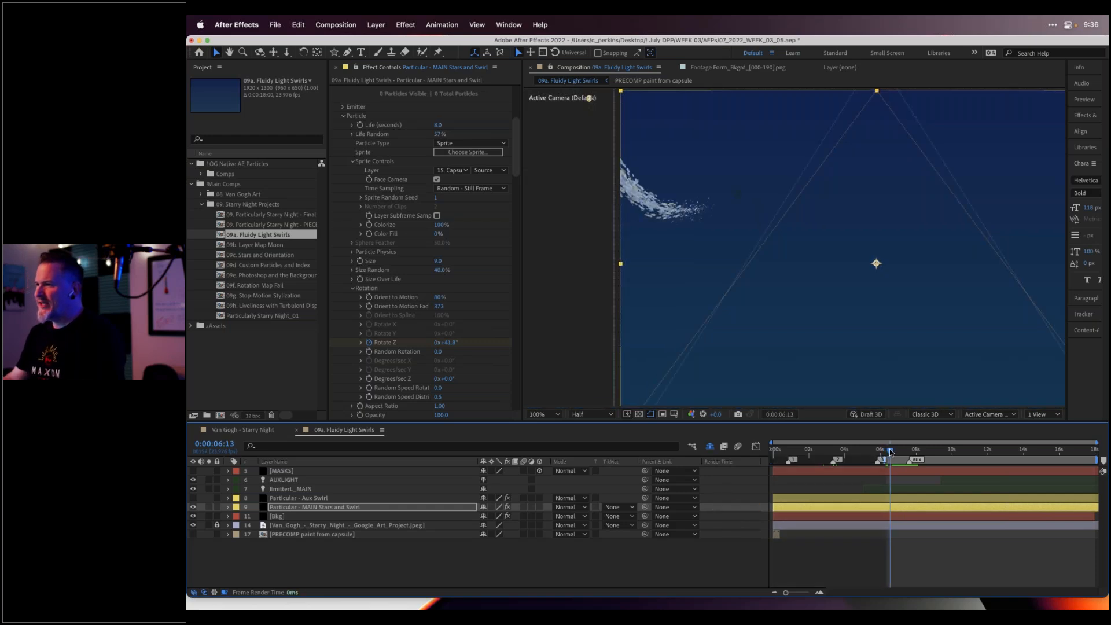
{"action": "key", "text": "space"}
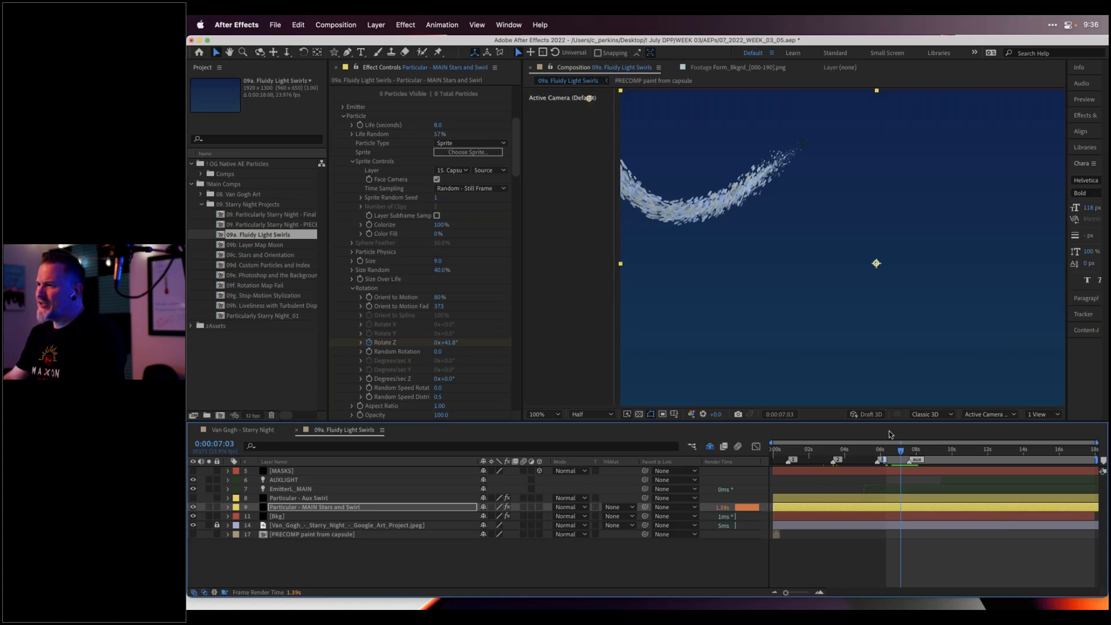
{"action": "left_click_drag", "start_coordinate": [901, 450], "coordinate": [953, 440]}
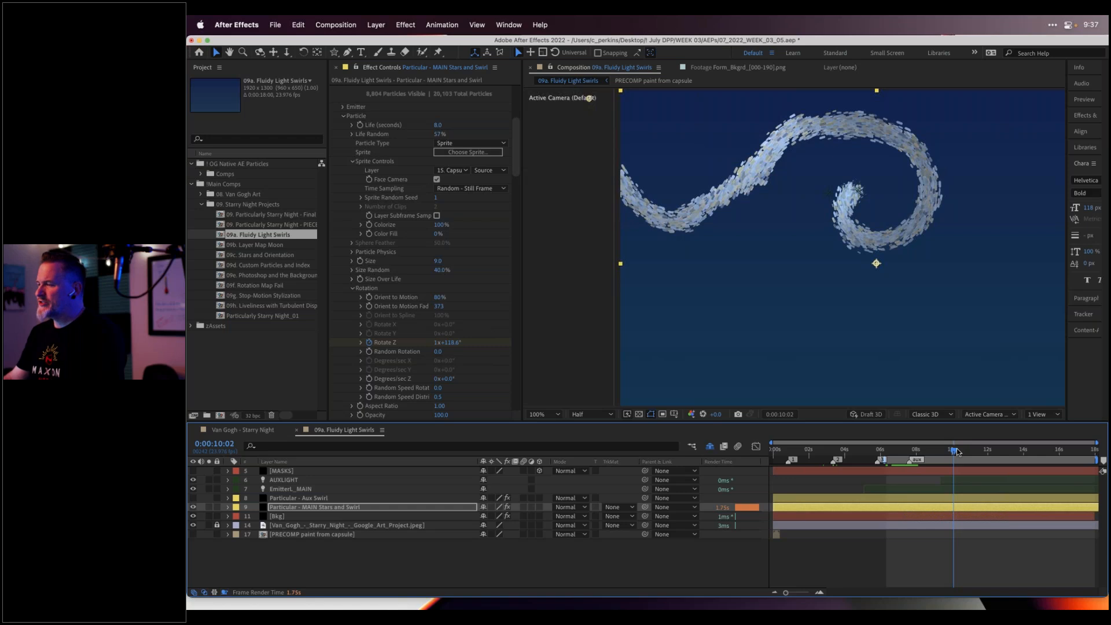
{"action": "left_click", "coordinate": [949, 451]}
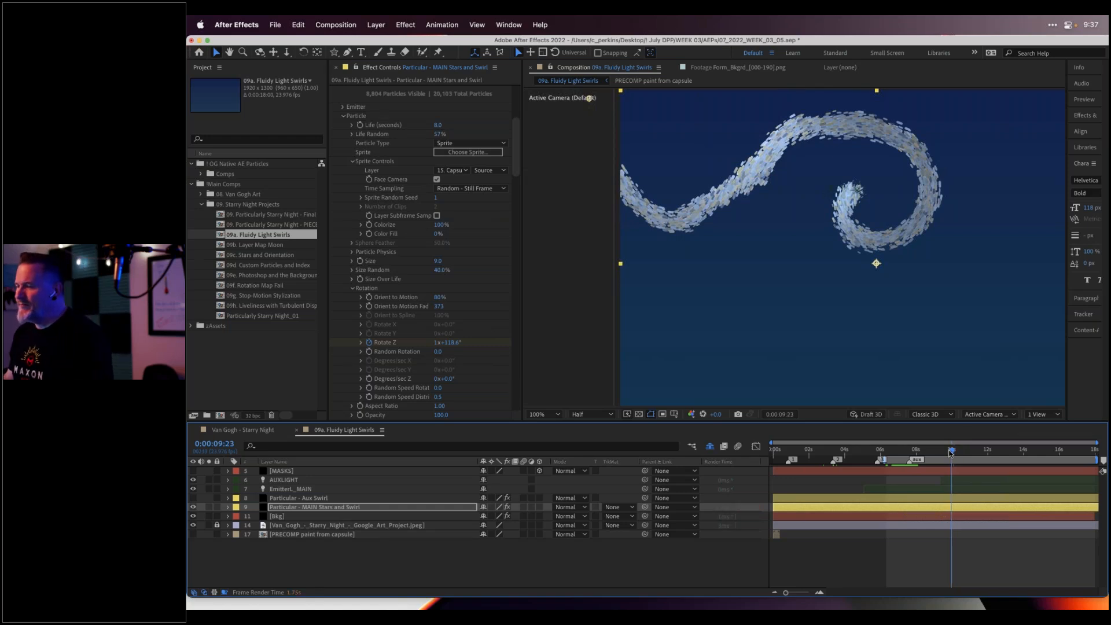
{"action": "left_click_drag", "start_coordinate": [950, 453], "coordinate": [921, 451]}
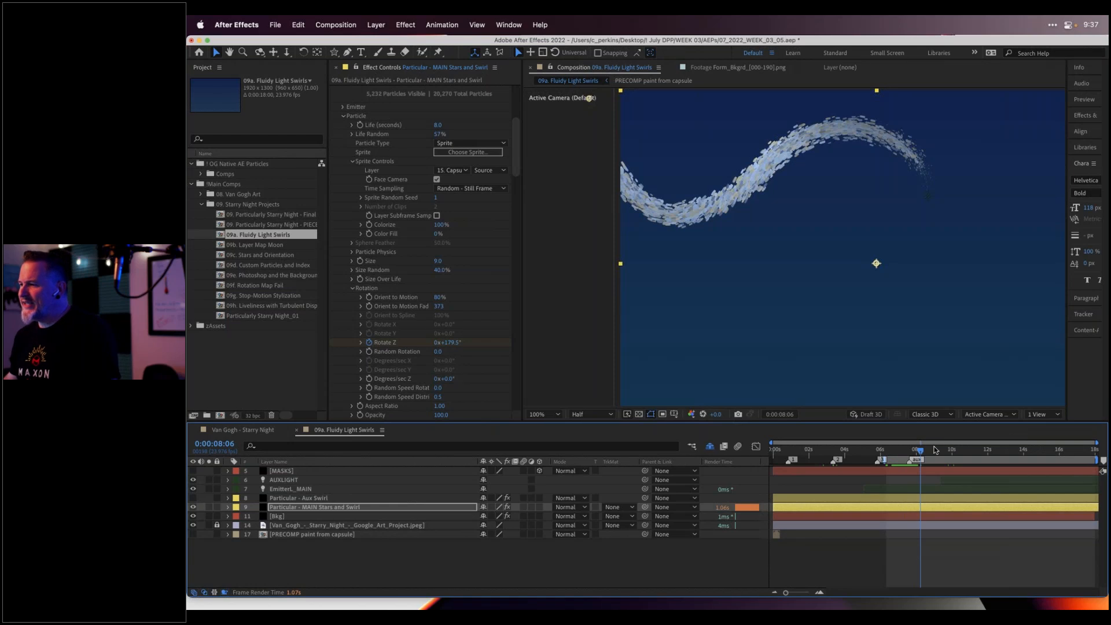
{"action": "left_click_drag", "start_coordinate": [894, 455], "coordinate": [933, 452]}
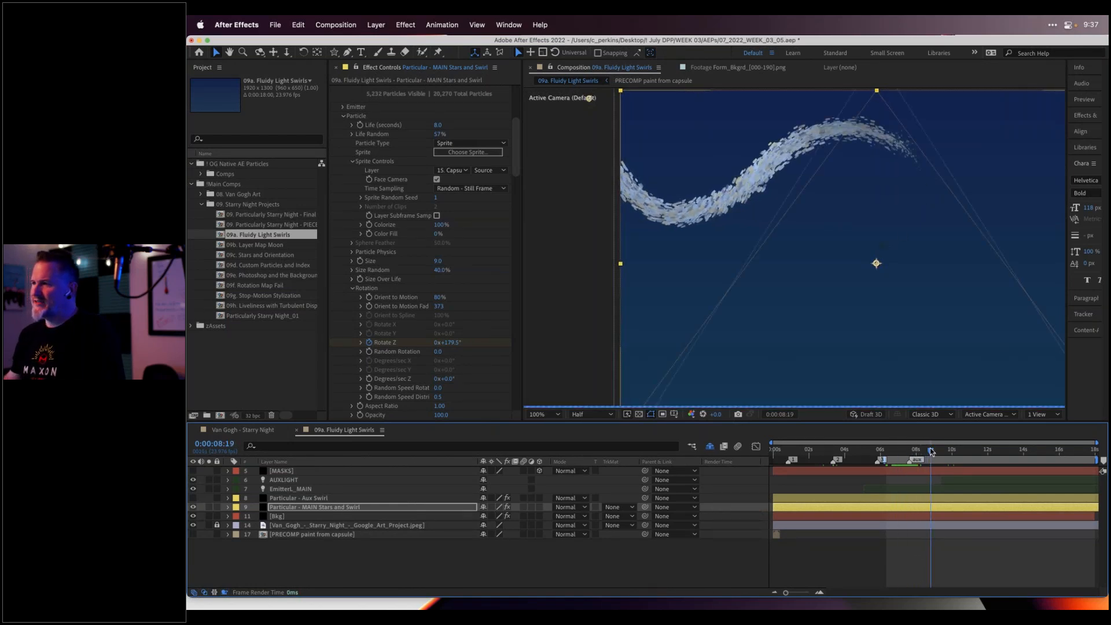
Collapse the Particle settings to review the Fluid settings, and compare the swirl with the painting in the Van Gogh - Starry Night comp
{"action": "left_click", "coordinate": [343, 116]}
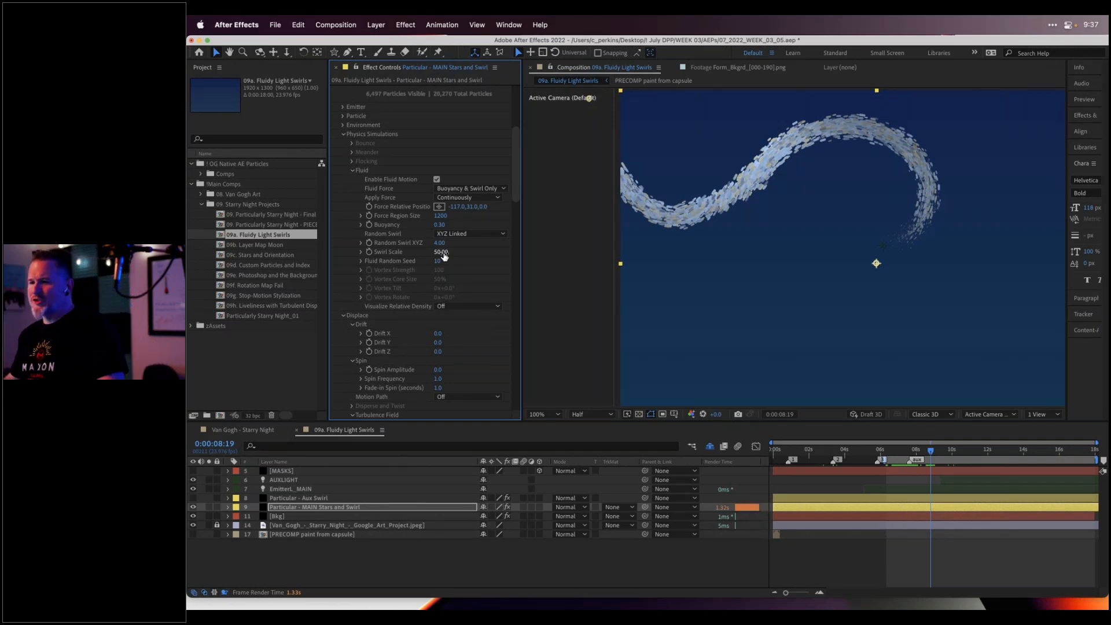
{"action": "left_click", "coordinate": [241, 432]}
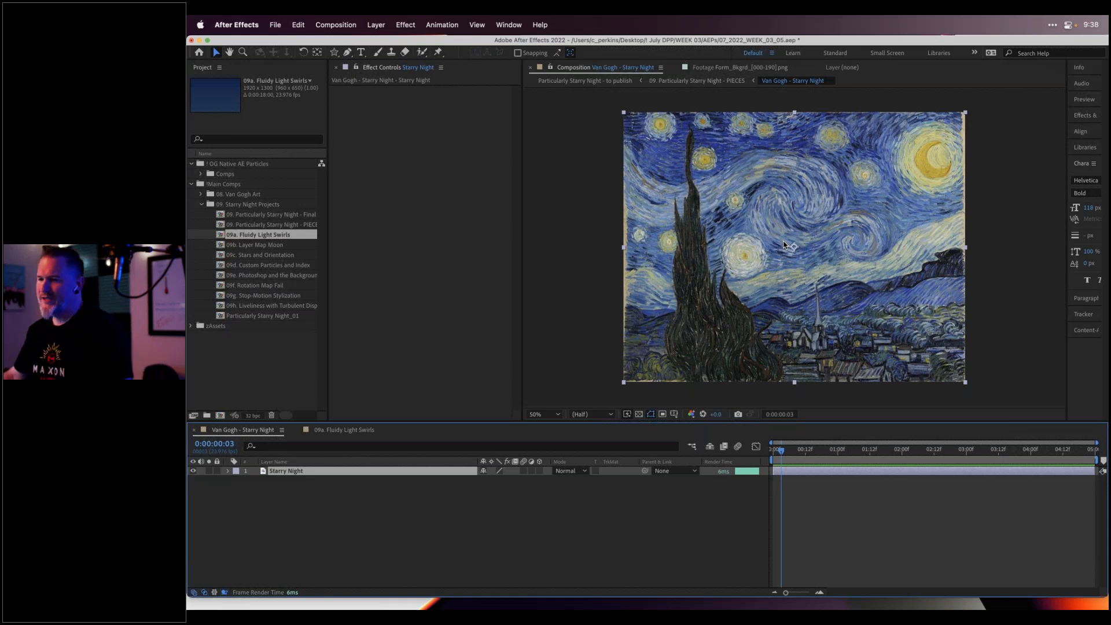
{"action": "left_click", "coordinate": [346, 433]}
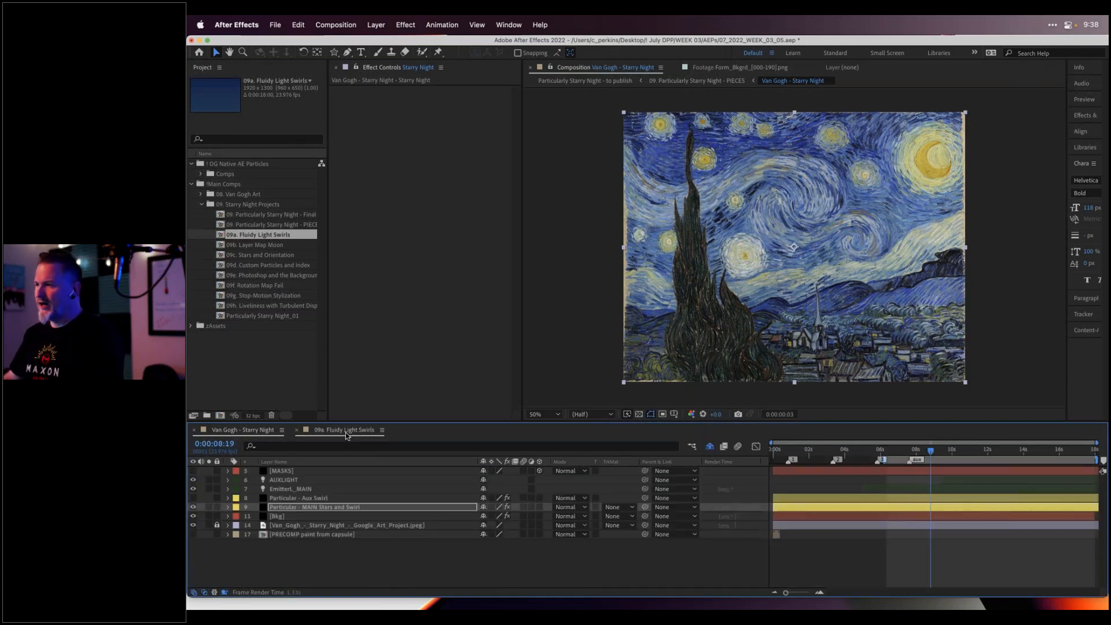
Scrub 09a. Fluidy Light Swirls between 0:00:06:23 and 0:00:10:18, finishing at 0:00:16:01 to examine how the fluid motion distorts the swirl
{"action": "left_click", "coordinate": [957, 454]}
{"action": "left_click_drag", "start_coordinate": [959, 457], "coordinate": [966, 455]}
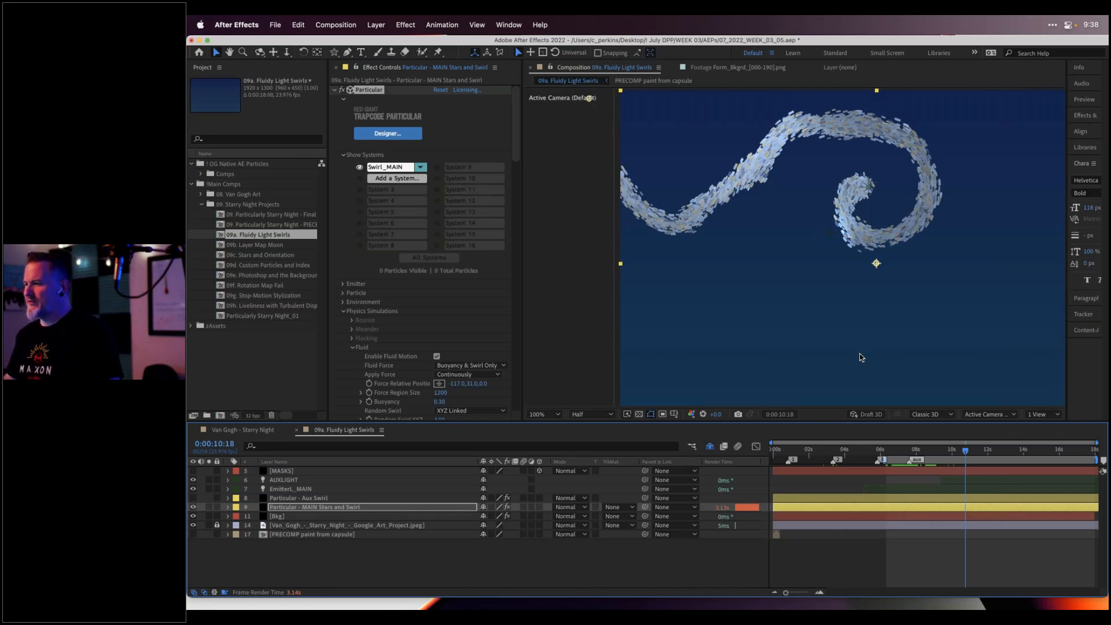
{"action": "left_click", "coordinate": [896, 450]}
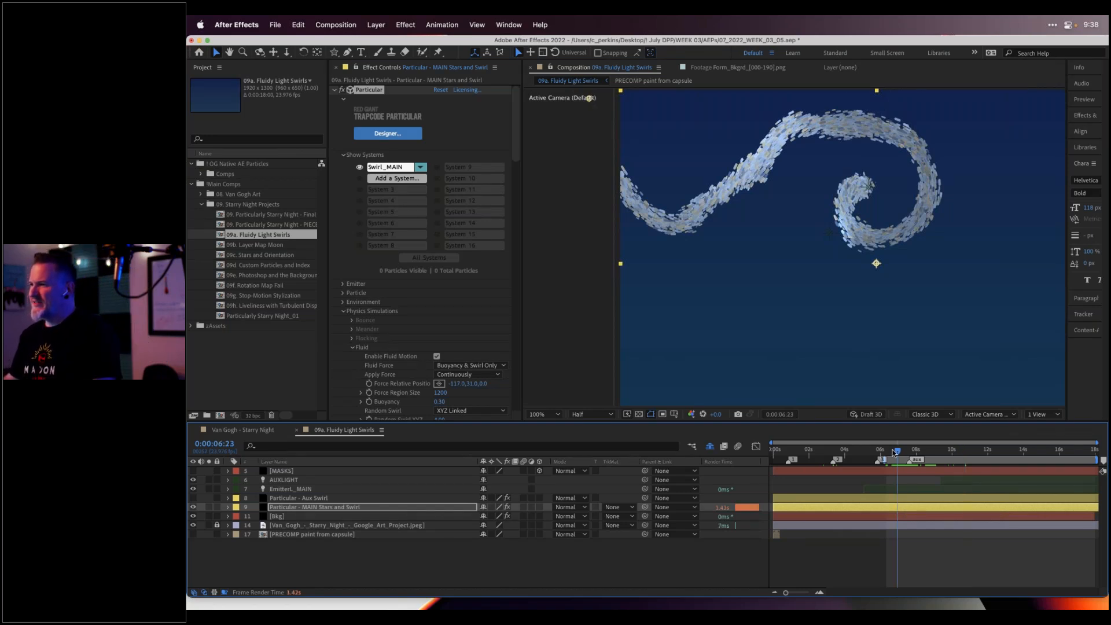
{"action": "left_click_drag", "start_coordinate": [901, 451], "coordinate": [947, 445]}
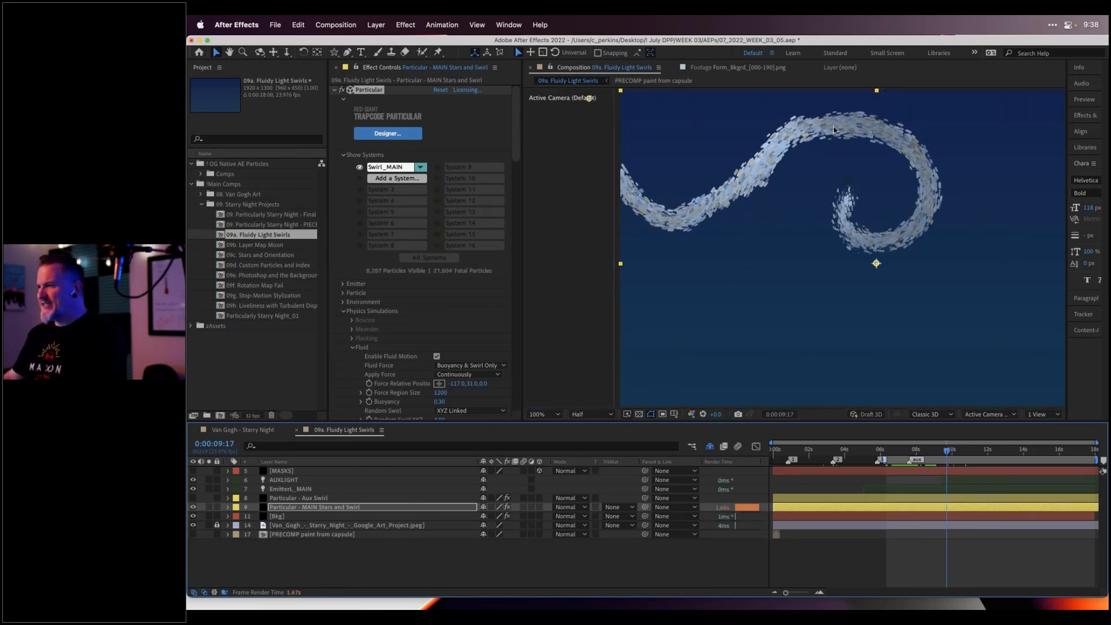
{"action": "left_click", "coordinate": [1059, 452]}
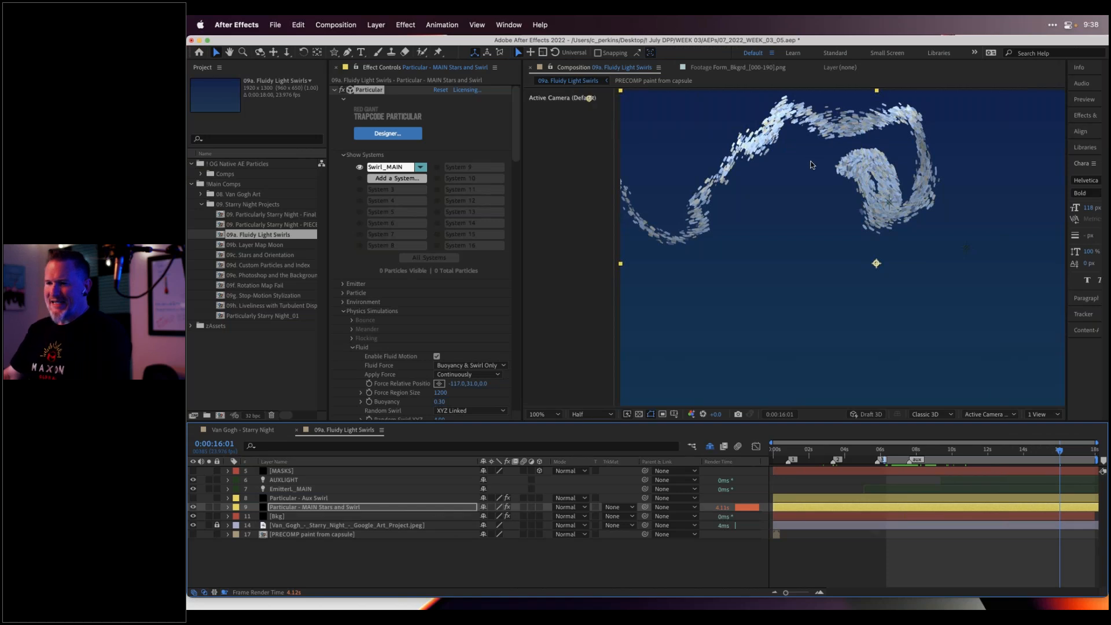
Open the 09b. Layer Map Moon comp and the Particularly Starry Night_01 comp to view the rendered animation
{"action": "left_click", "coordinate": [222, 245]}
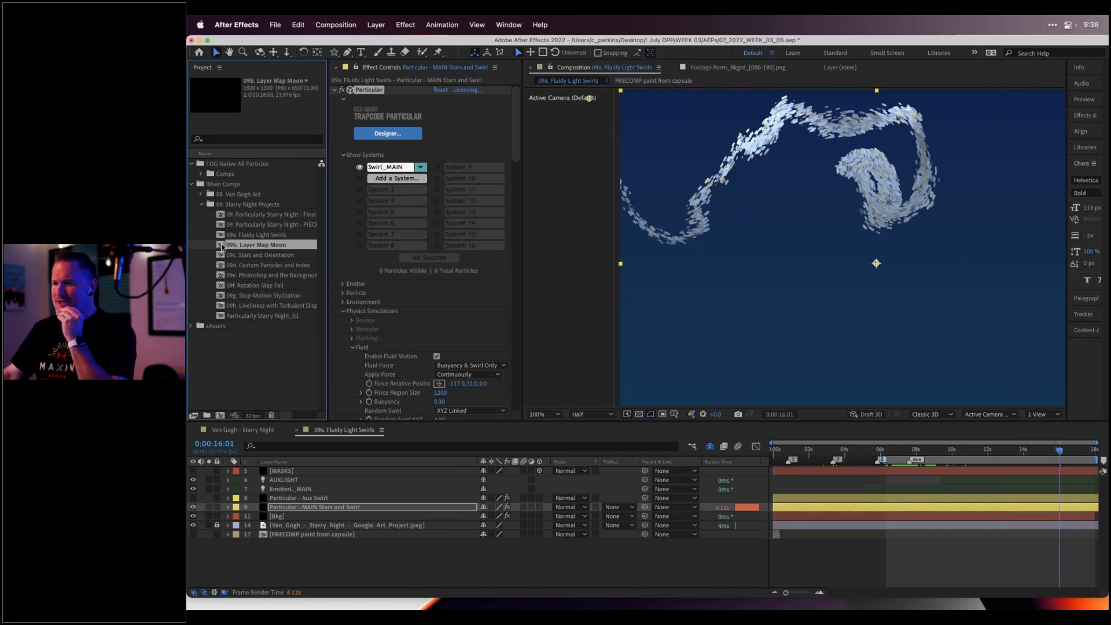
{"action": "double_click", "coordinate": [221, 245]}
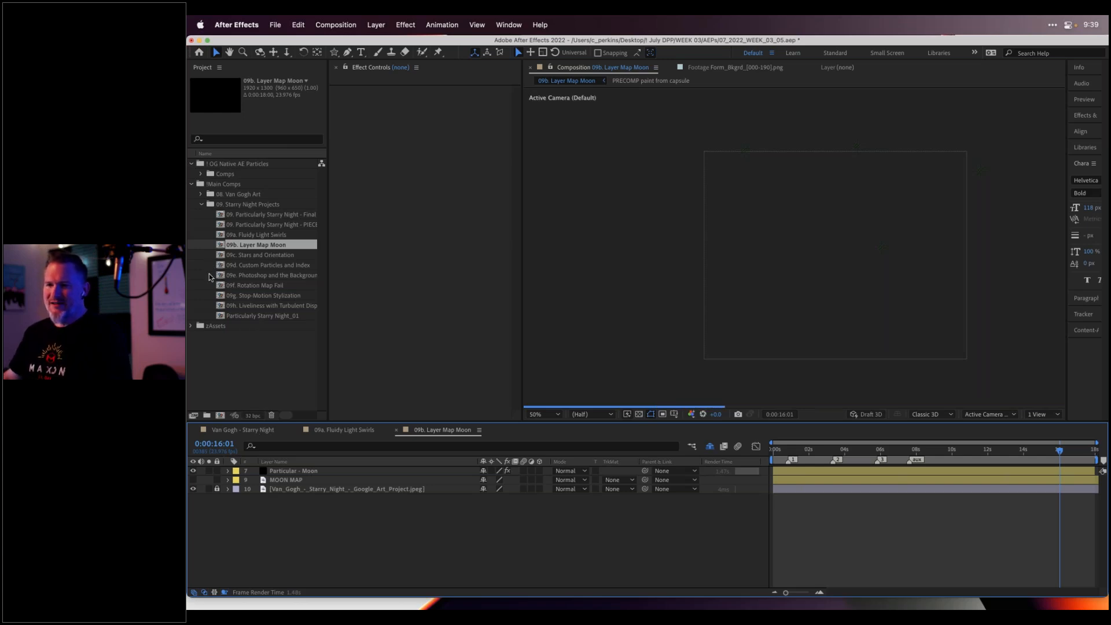
{"action": "double_click", "coordinate": [224, 316]}
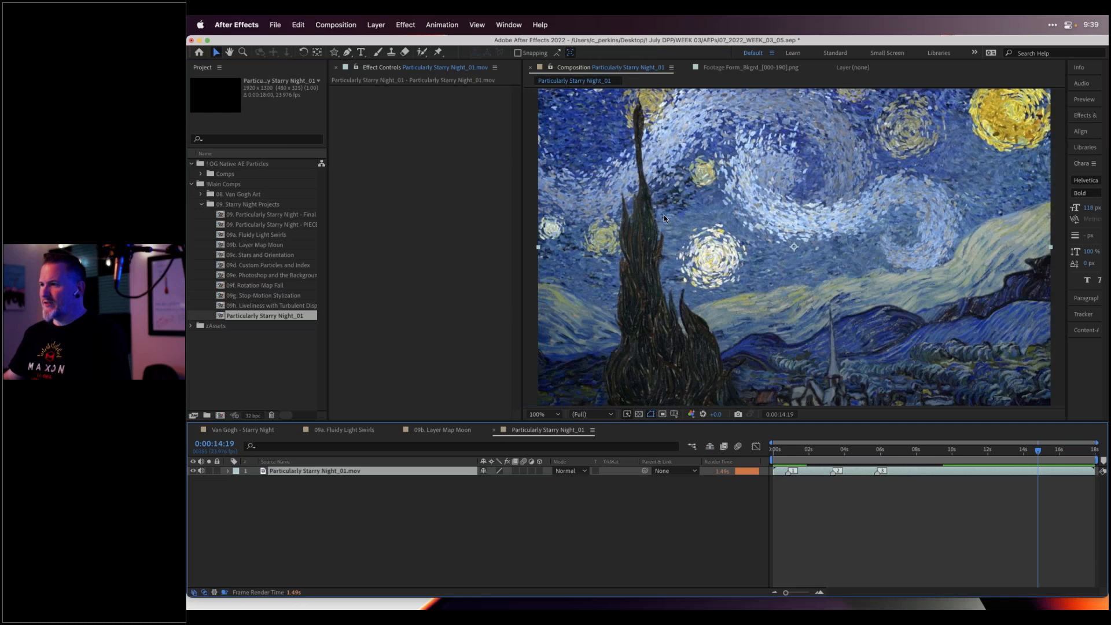
Review the Particularly Starry Night_01 movie at several points in time with the whole frame in view
{"action": "key", "text": "comma"}
{"action": "key", "text": "comma"}
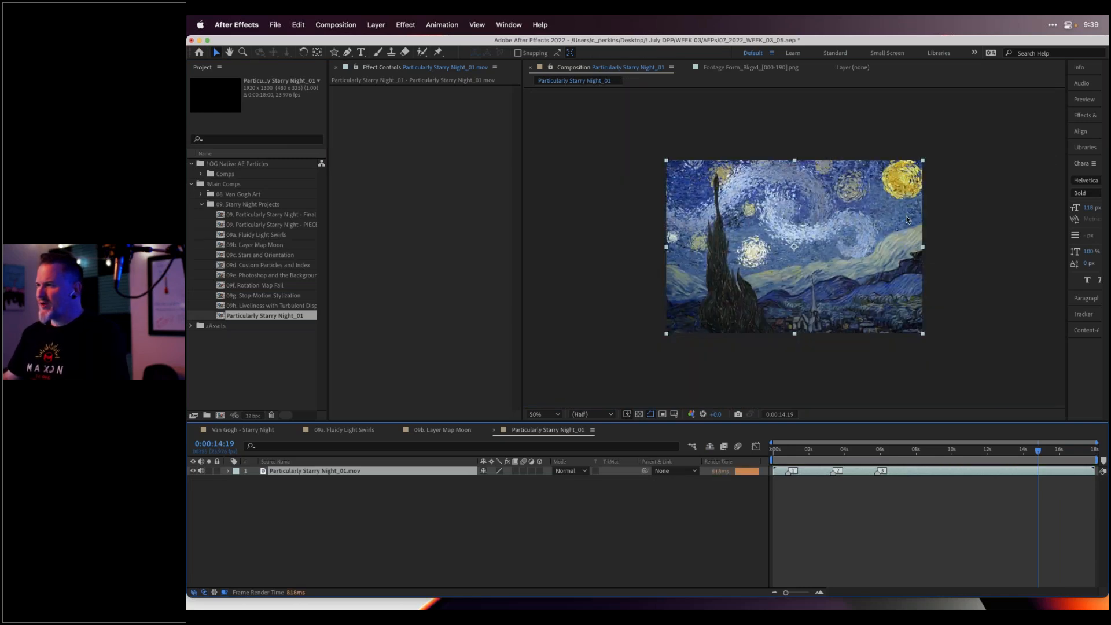
{"action": "left_click", "coordinate": [811, 450]}
{"action": "left_click_drag", "start_coordinate": [866, 445], "coordinate": [879, 445]}
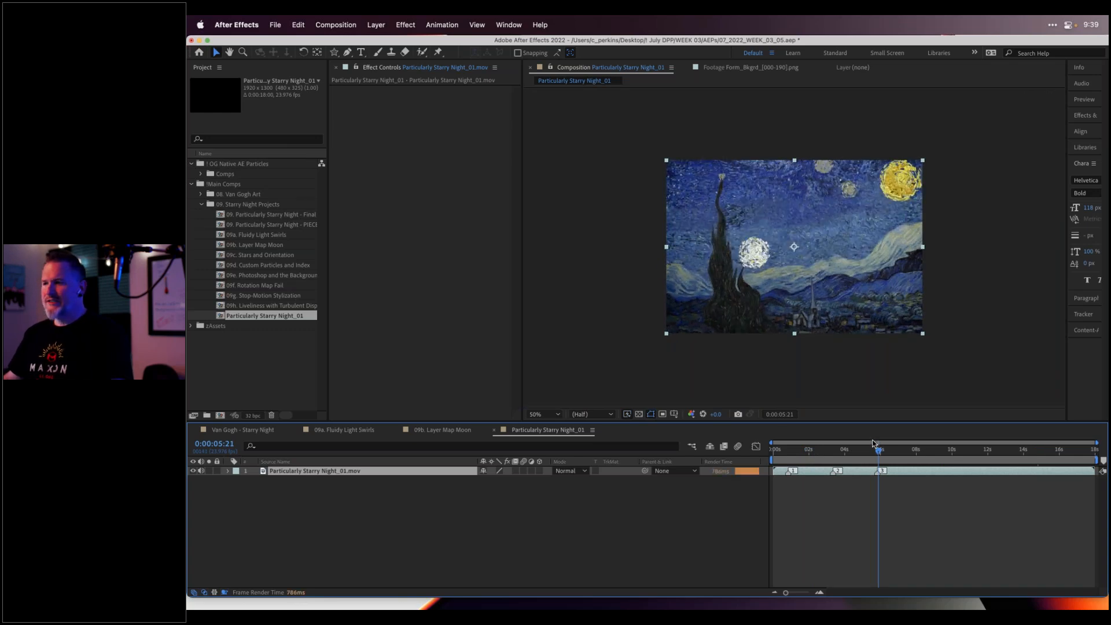
{"action": "left_click", "coordinate": [842, 451]}
{"action": "left_click", "coordinate": [907, 450]}
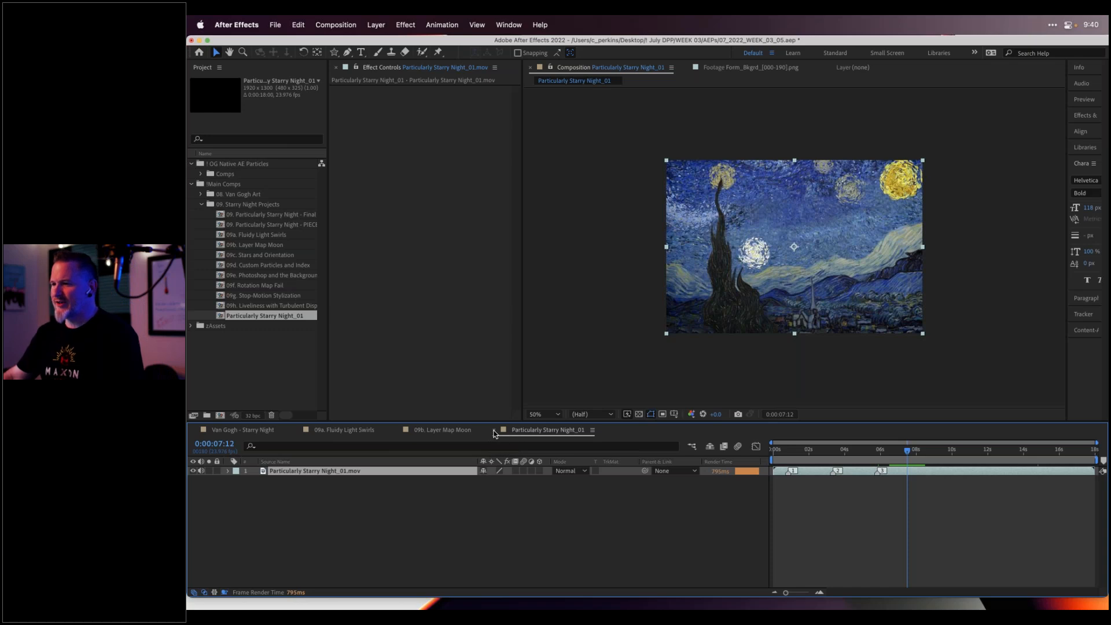
Close the Particularly Starry Night_01 timeline and move the 09b. Layer Map Moon composition to 0:00:01:16
{"action": "left_click", "coordinate": [493, 431]}
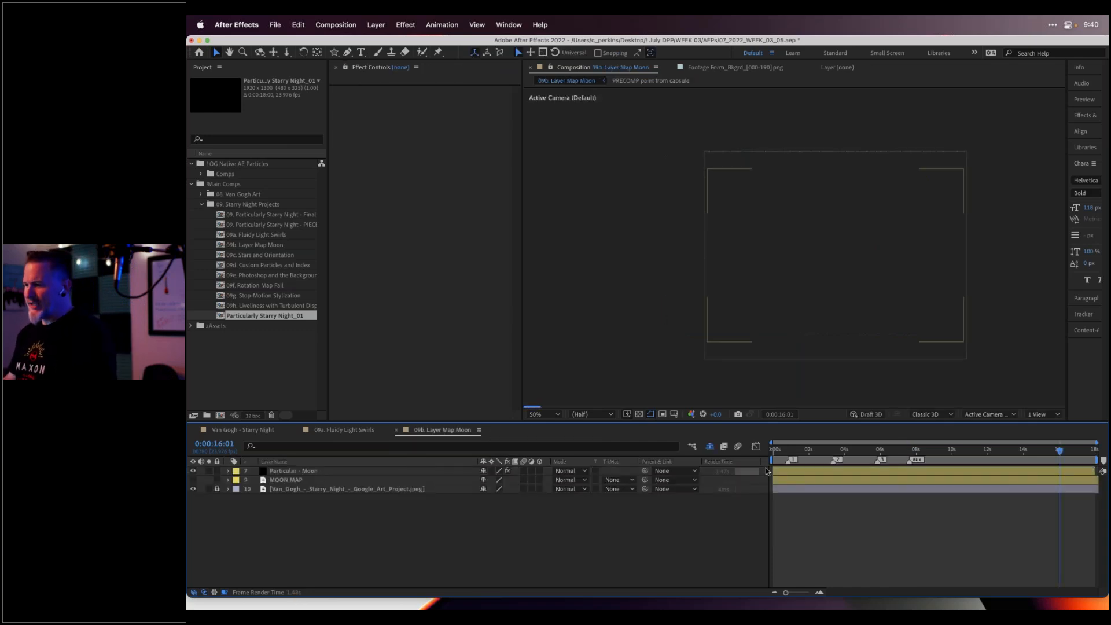
{"action": "left_click_drag", "start_coordinate": [780, 452], "coordinate": [803, 453]}
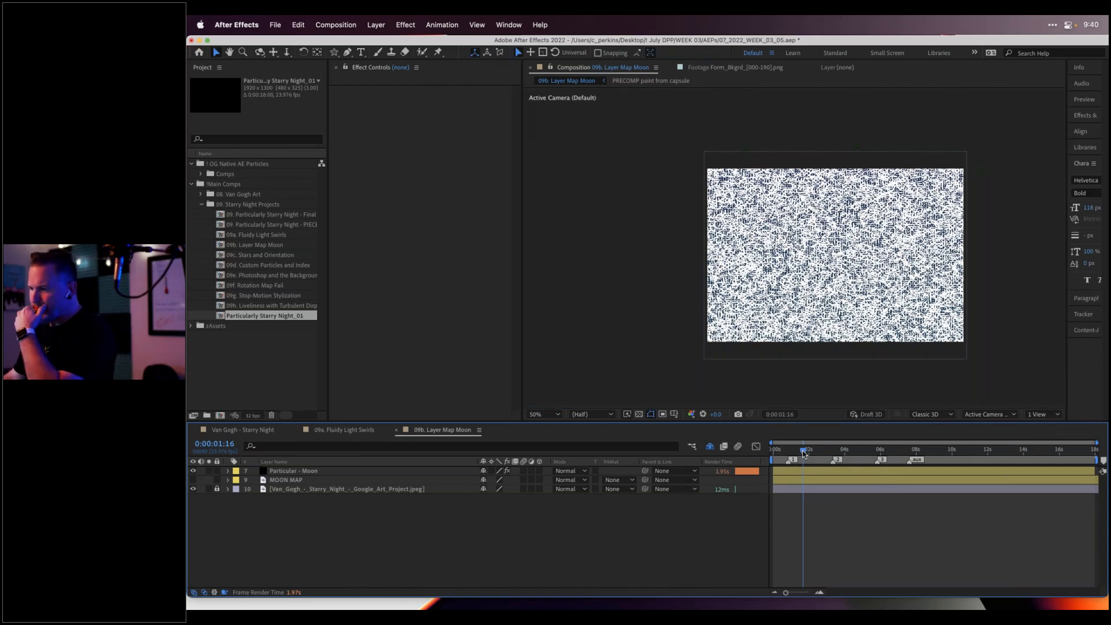
In 09a. Fluidy Light Swirls, set the Particular emitter's Particles/sec to 100 on the MAIN Stars and Swirl layer
{"action": "left_click", "coordinate": [347, 430]}
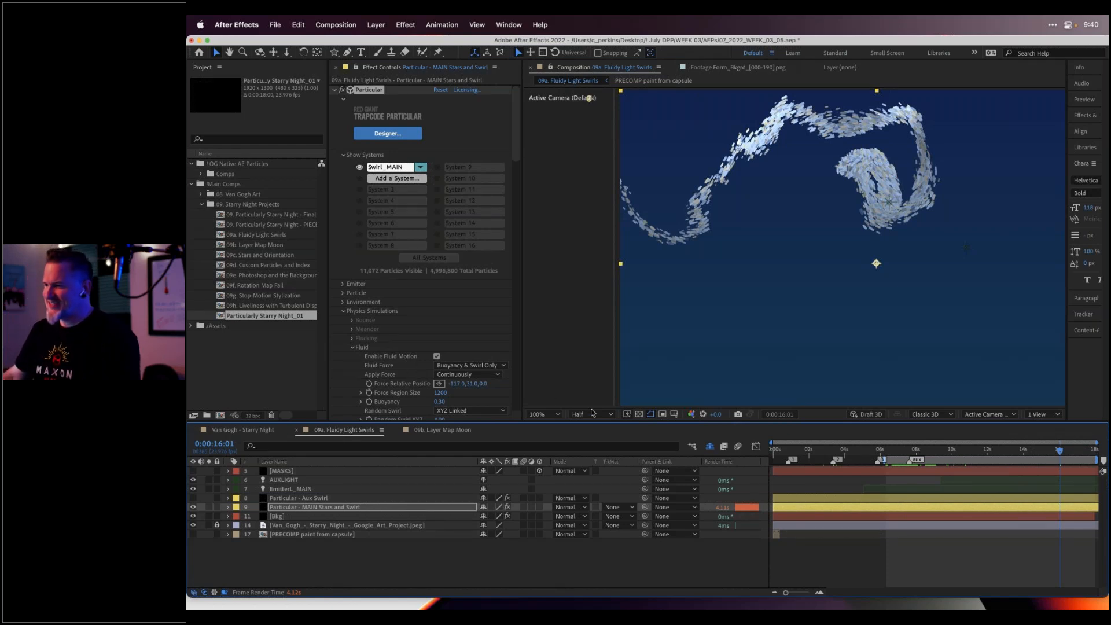
{"action": "left_click", "coordinate": [344, 316]}
{"action": "left_click", "coordinate": [344, 320]}
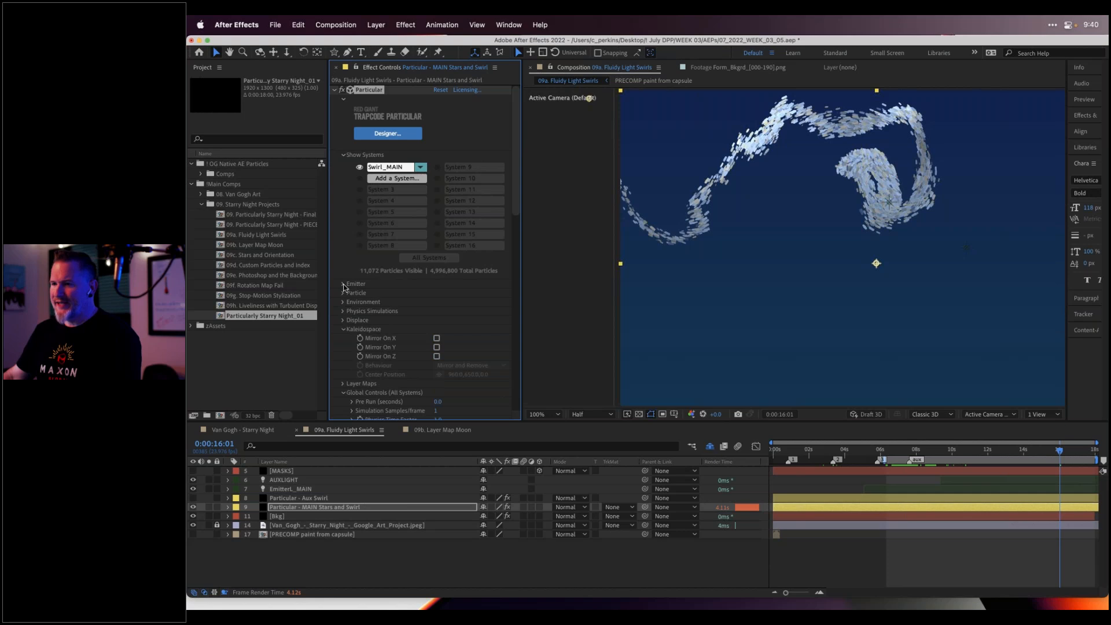
{"action": "left_click", "coordinate": [344, 292]}
{"action": "scroll", "coordinate": [343, 125], "scroll_direction": "down", "scroll_amount": 5}
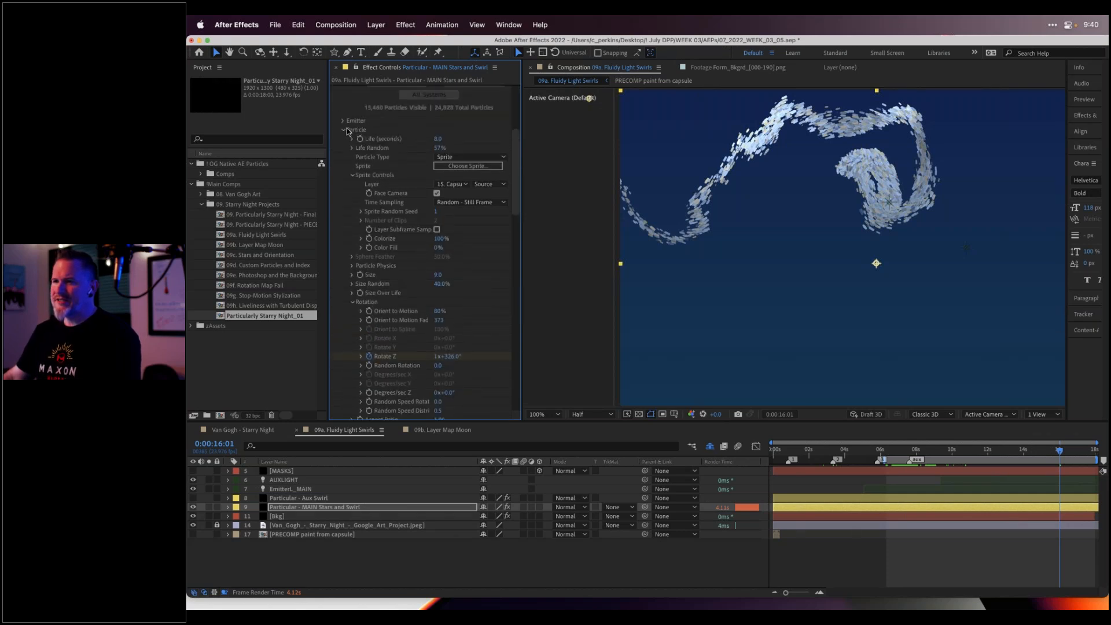
{"action": "left_click", "coordinate": [344, 121]}
{"action": "left_click", "coordinate": [438, 166]}
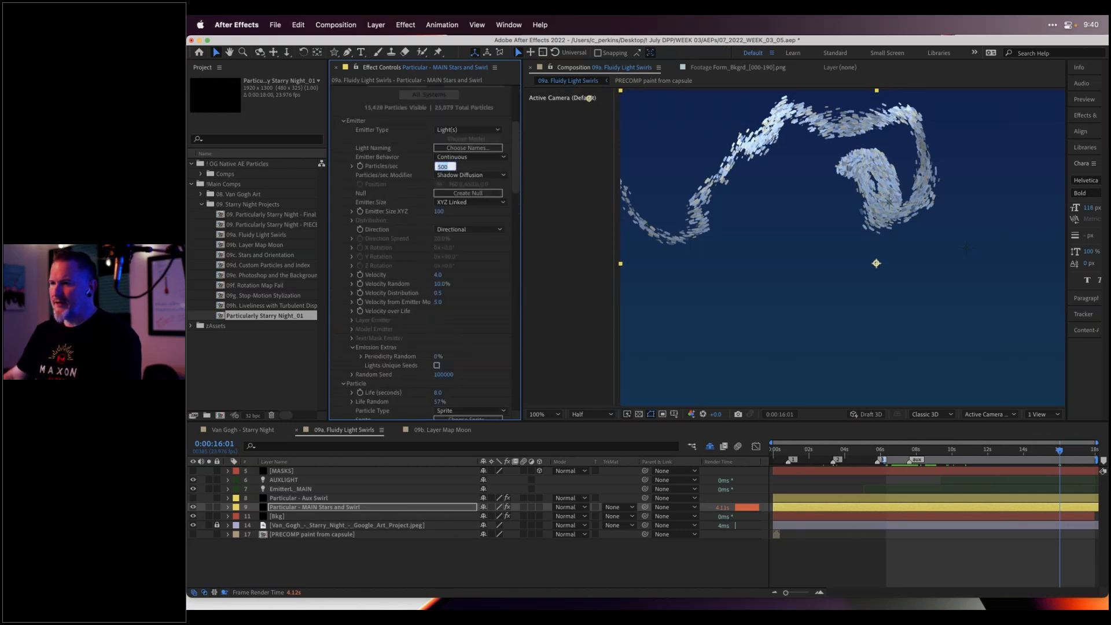
{"action": "type", "text": "100"}
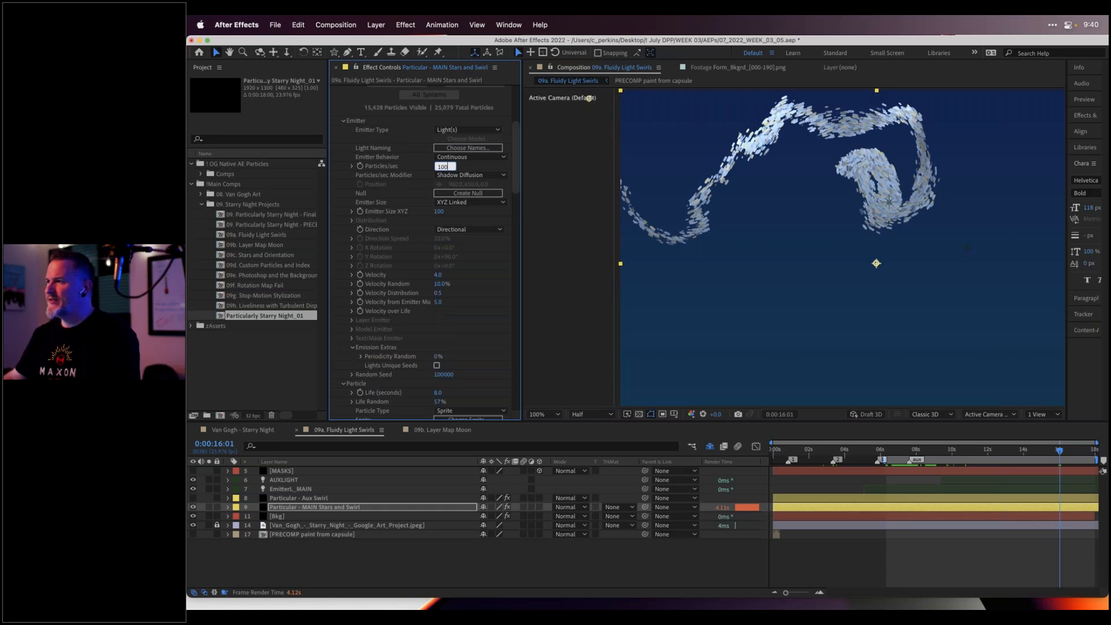
{"action": "key", "text": "Return"}
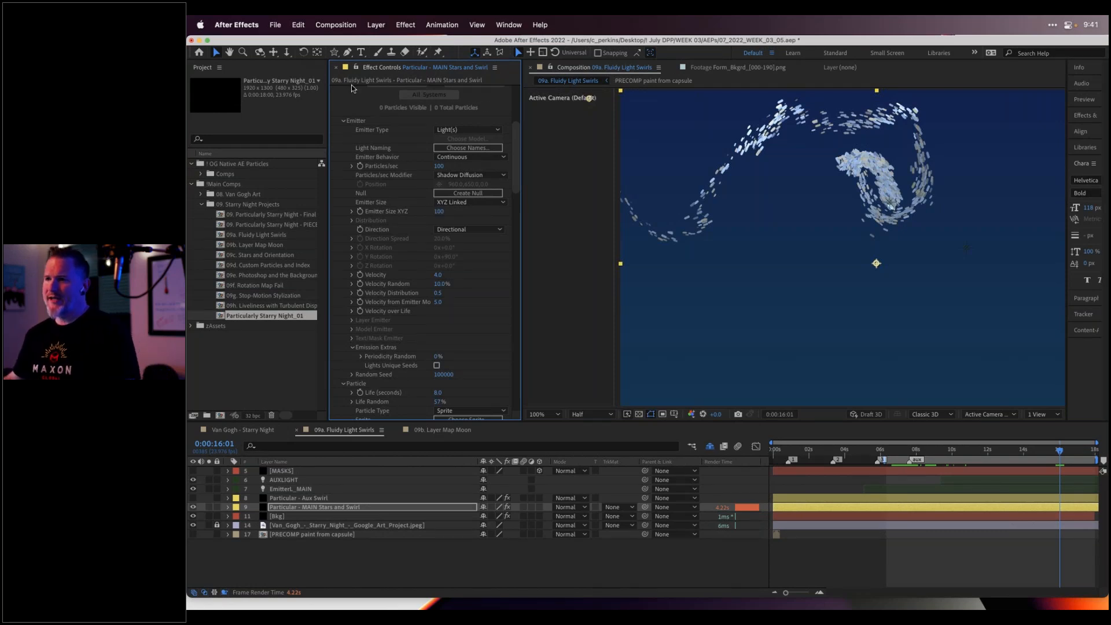
{"action": "left_click", "coordinate": [342, 121]}
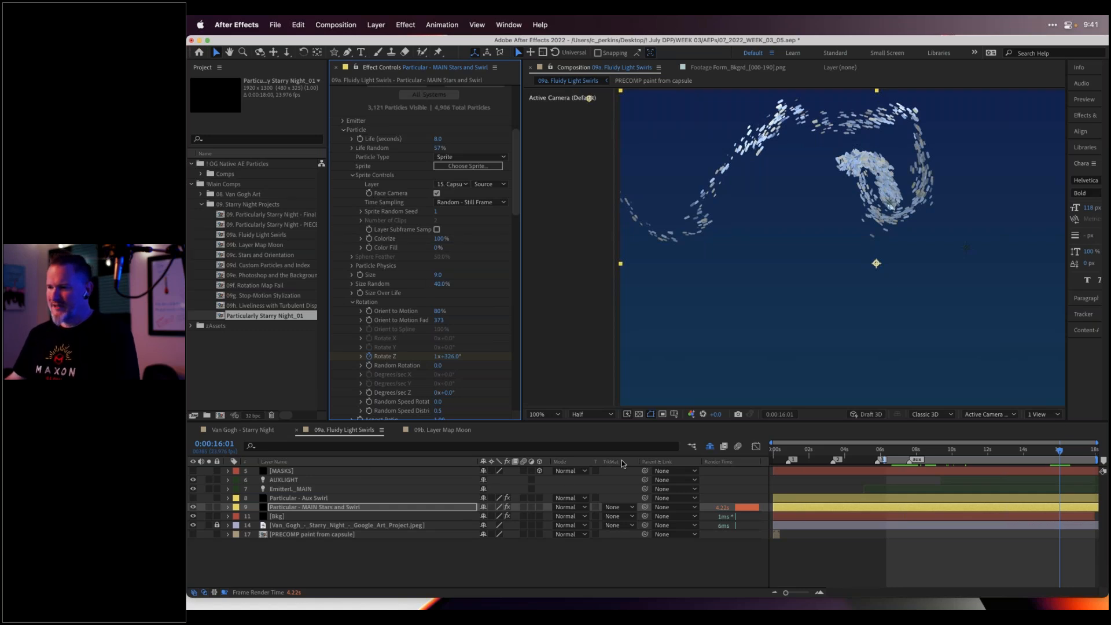
Reveal the shy layers and view the Capsule 2D.png (Particular Sprite S2) layer on its own before returning to the composition
{"action": "left_click", "coordinate": [709, 447]}
{"action": "scroll", "coordinate": [356, 560], "scroll_direction": "down", "scroll_amount": 3}
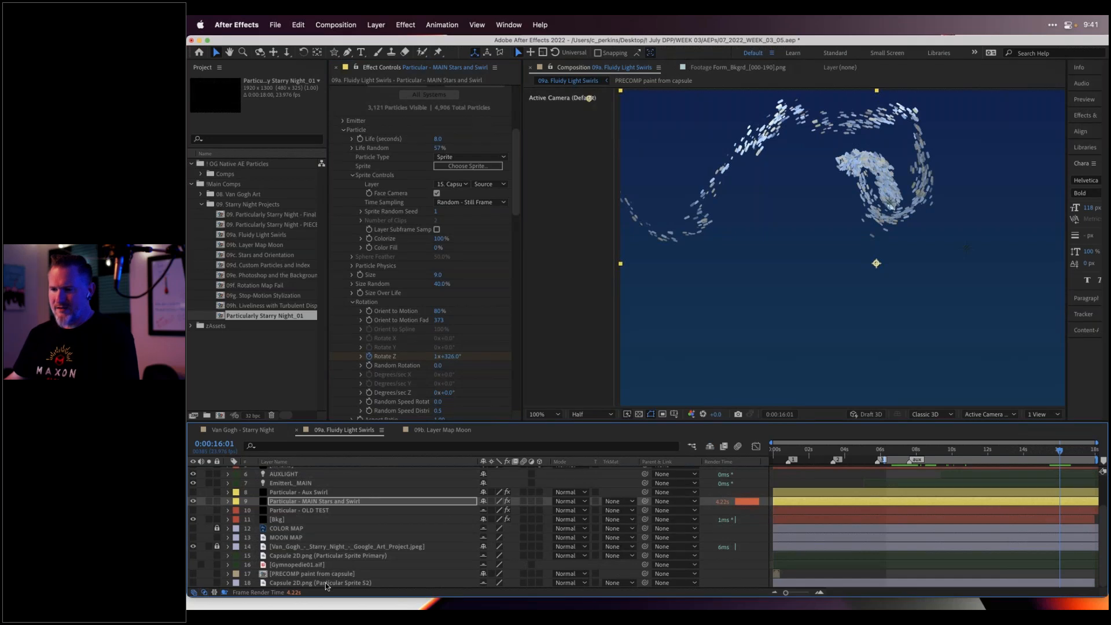
{"action": "double_click", "coordinate": [326, 583]}
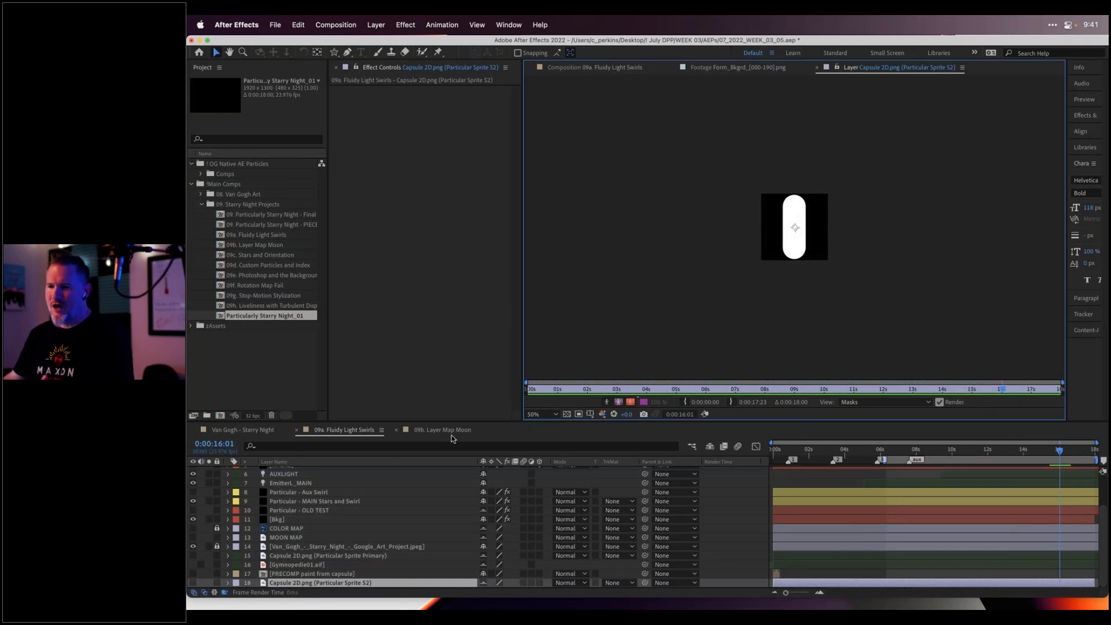
{"action": "left_click", "coordinate": [728, 68]}
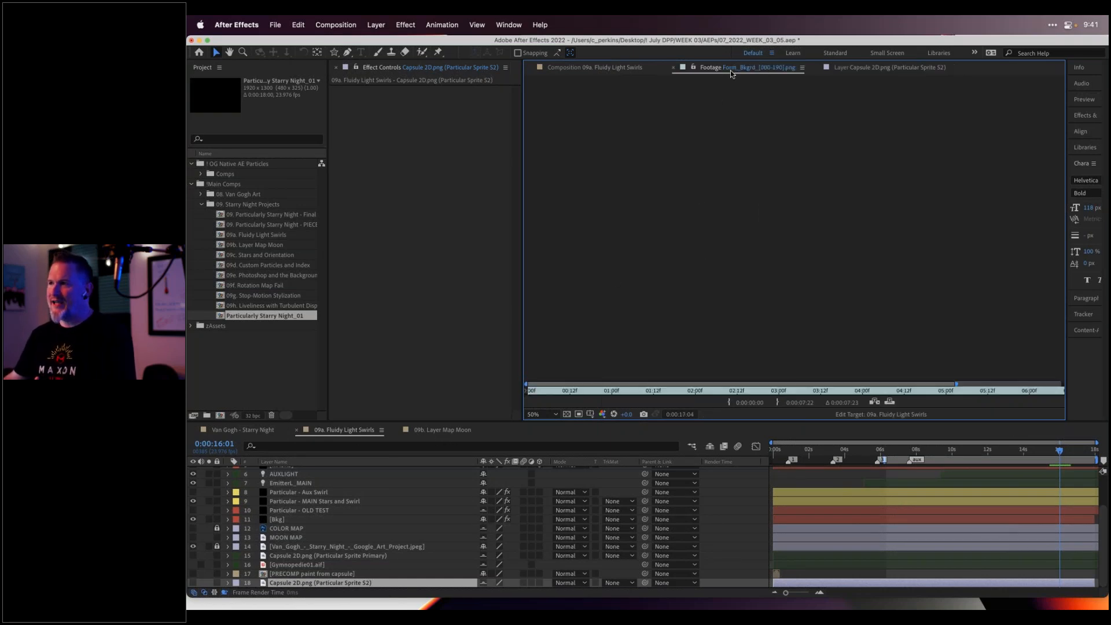
{"action": "left_click", "coordinate": [588, 68]}
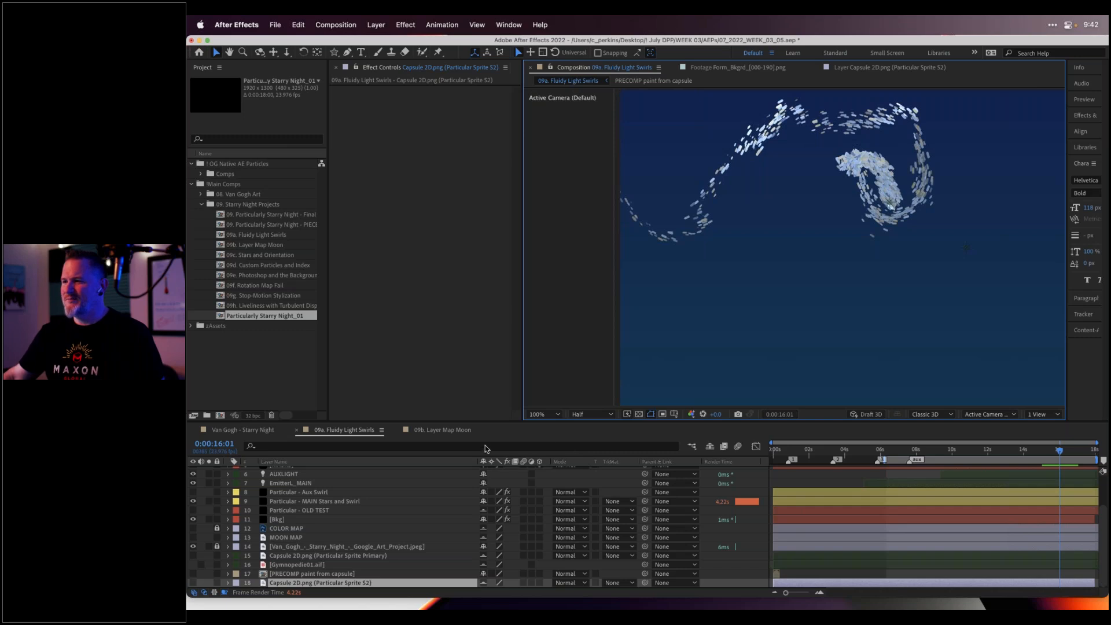
View the 09b. Layer Map Moon composition alongside the original painting in the Van Gogh - Starry Night composition
{"action": "left_click", "coordinate": [449, 429]}
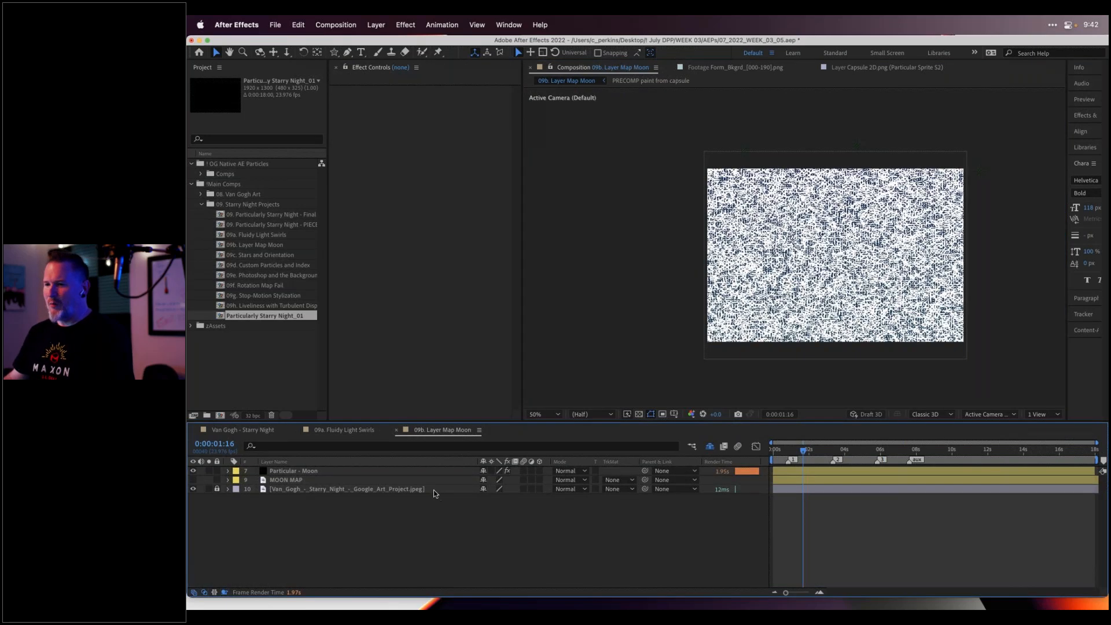
{"action": "left_click", "coordinate": [227, 430]}
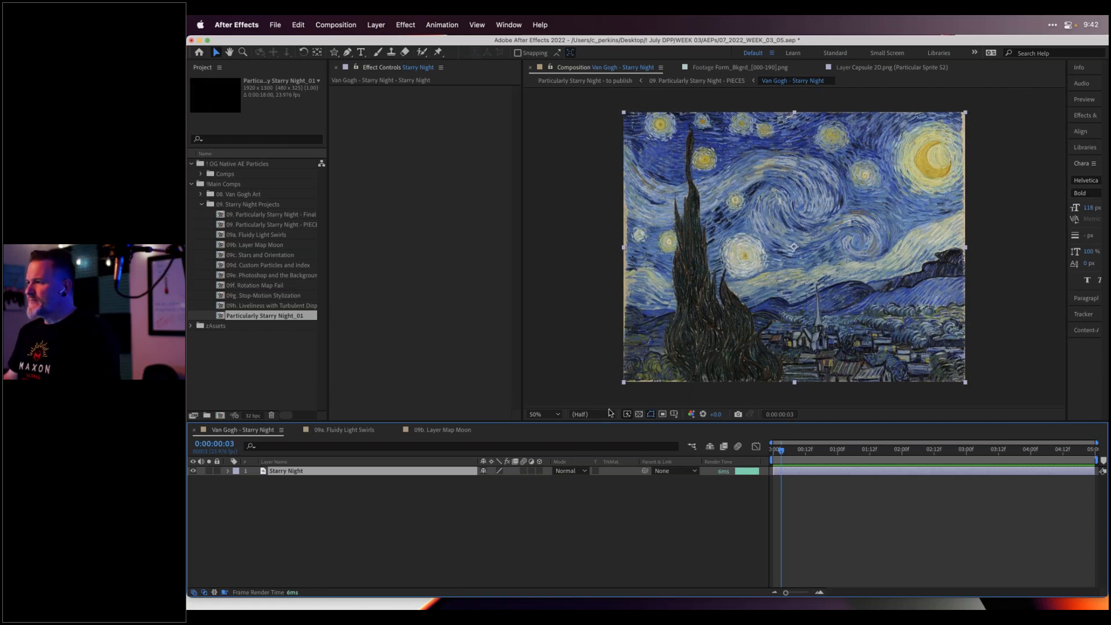
In 09b. Layer Map Moon, select the Particular - Moon layer and move the current time to 0:00:02:04
{"action": "left_click", "coordinate": [446, 432]}
{"action": "left_click", "coordinate": [829, 473]}
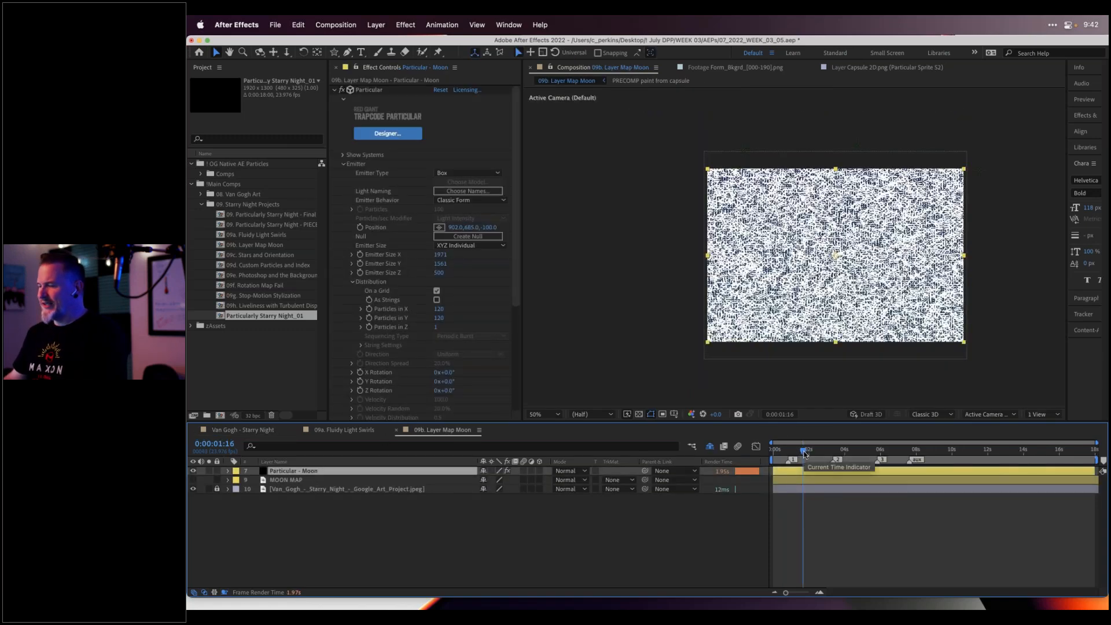
{"action": "mouse_move", "coordinate": [805, 455]}
{"action": "left_mouse_down"}
{"action": "mouse_move", "coordinate": [821, 454]}
{"action": "mouse_move", "coordinate": [812, 455]}
{"action": "left_mouse_up"}
Set TF Displace Radially to 0 in the Turbulence Field of the Particular - Moon layer
{"action": "left_click_drag", "start_coordinate": [516, 185], "coordinate": [440, 352]}
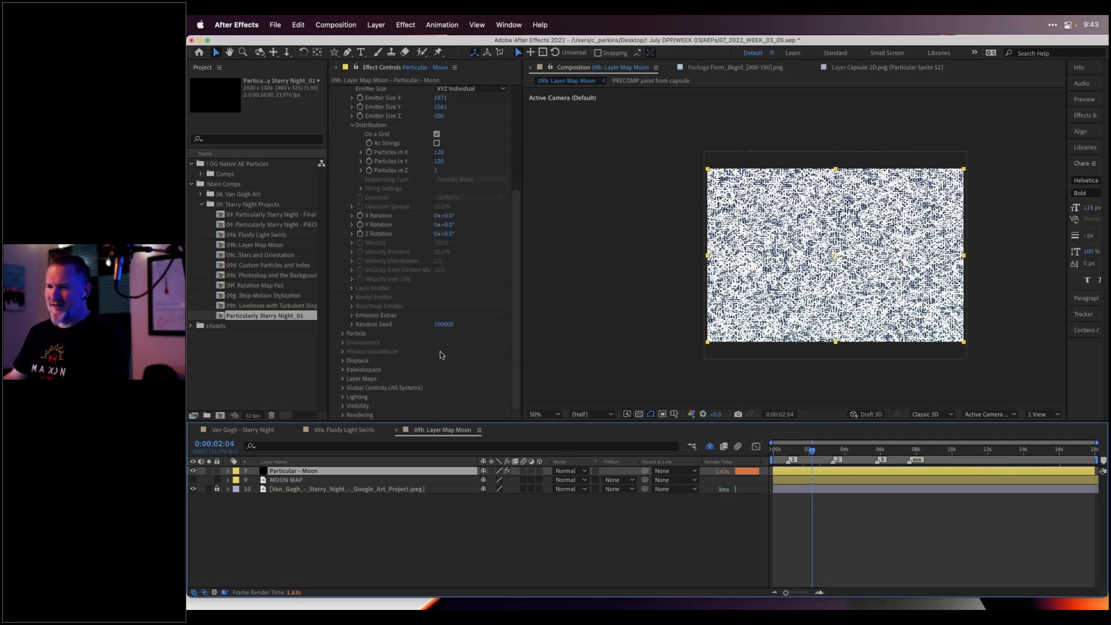
{"action": "left_click", "coordinate": [343, 361]}
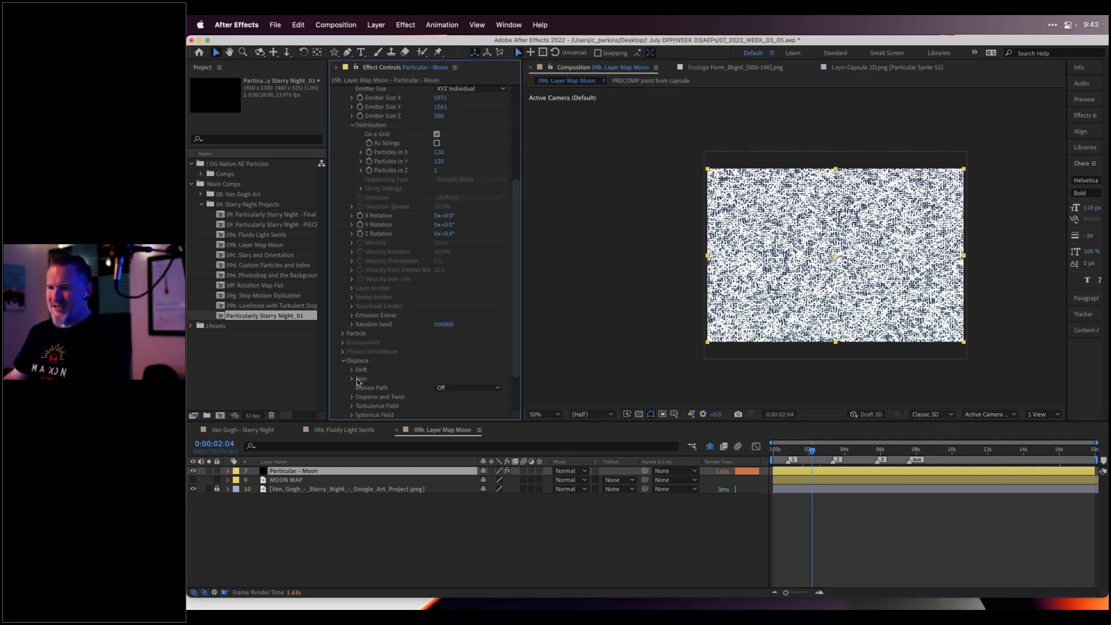
{"action": "left_click", "coordinate": [352, 406]}
{"action": "scroll", "coordinate": [405, 348], "scroll_direction": "down", "scroll_amount": 4}
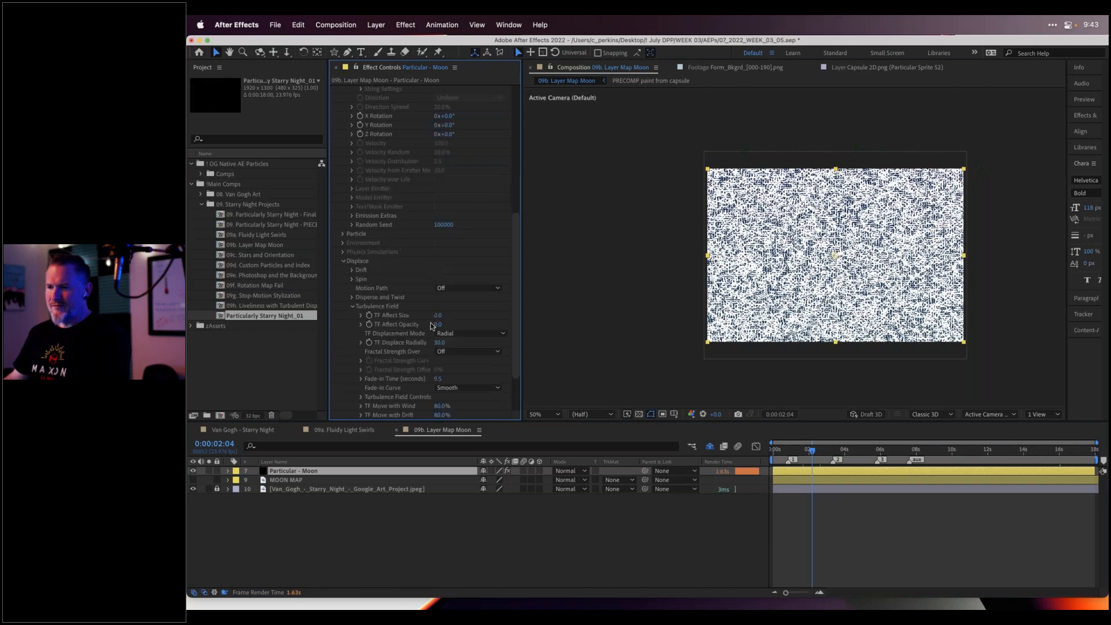
{"action": "left_click", "coordinate": [440, 342]}
{"action": "type", "text": "0"}
{"action": "key", "text": "Return"}
{"action": "left_click", "coordinate": [343, 261]}
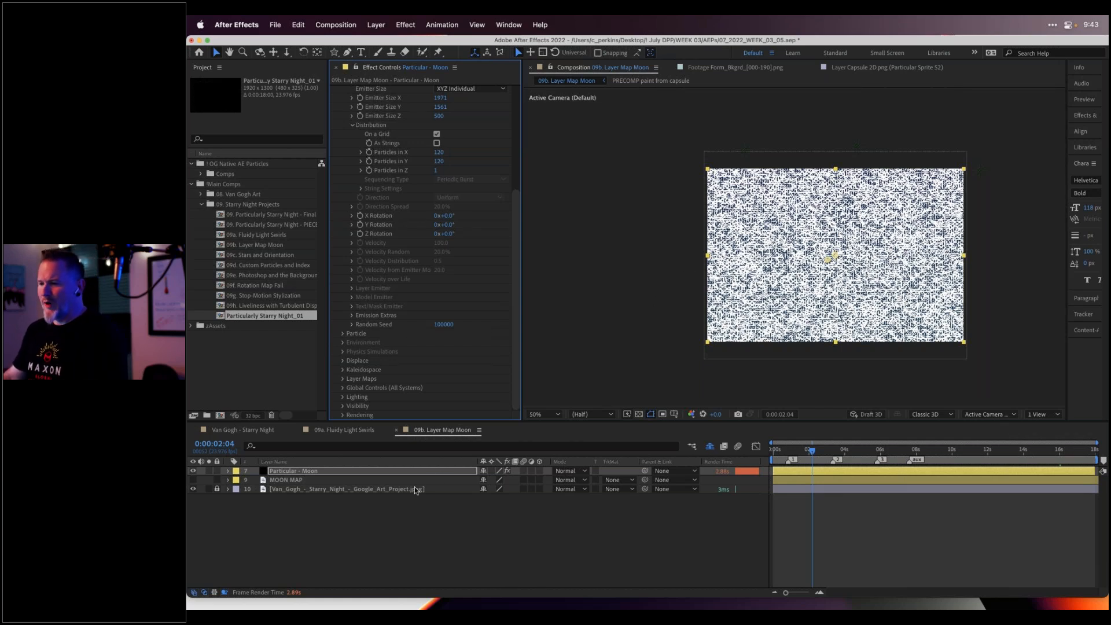
Hide the Particular - Moon layer and make the MOON MAP layer visible and selected
{"action": "left_click", "coordinate": [193, 471]}
{"action": "left_click", "coordinate": [303, 480]}
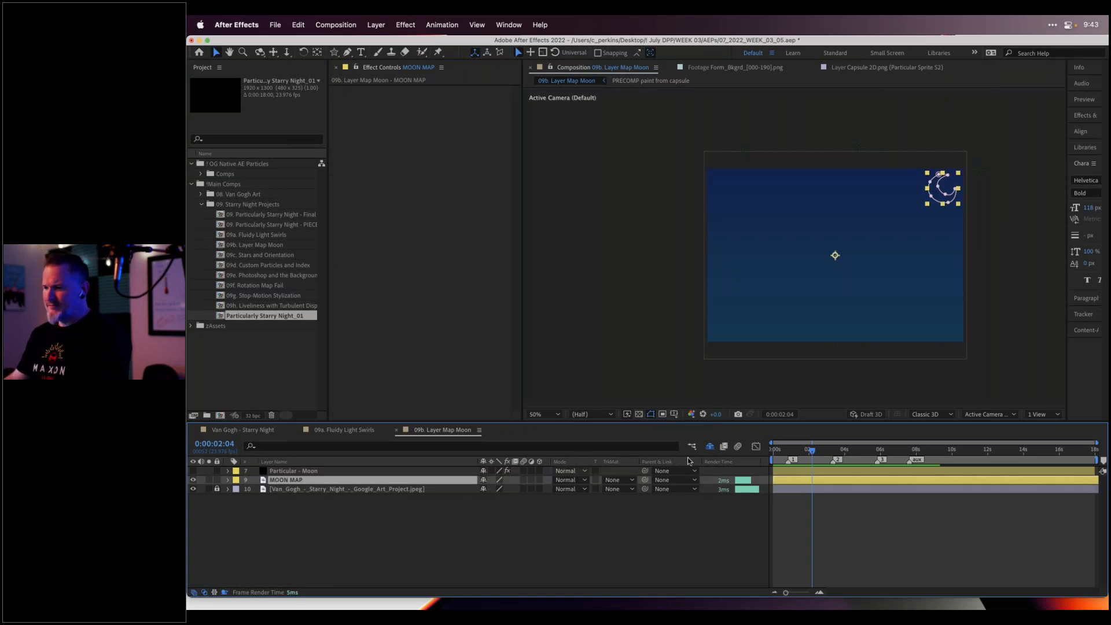
Reveal the shy layers to move MOON MAP to the top of the layer stack, and hide the shy layers again
{"action": "left_click", "coordinate": [711, 448]}
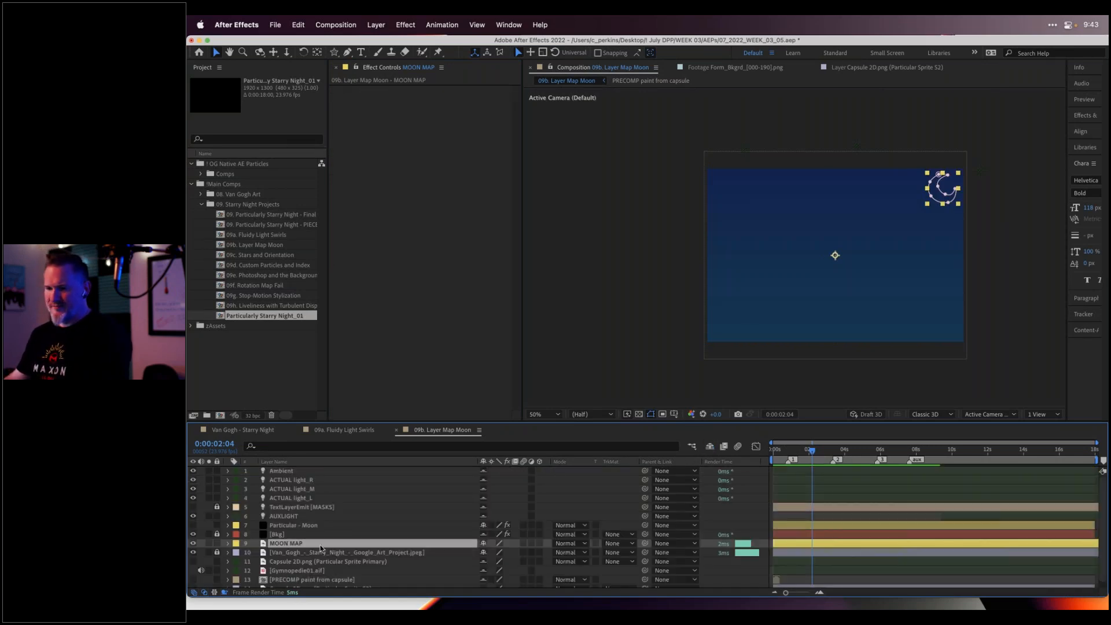
{"action": "left_click_drag", "start_coordinate": [319, 544], "coordinate": [373, 470]}
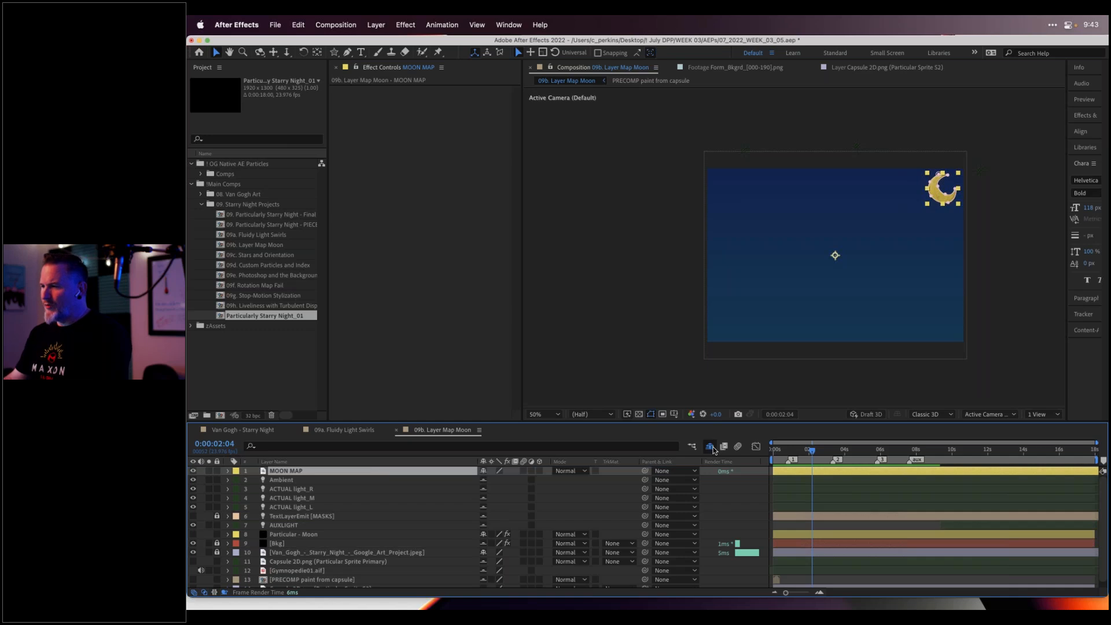
{"action": "left_click", "coordinate": [710, 448]}
{"action": "left_click", "coordinate": [622, 519]}
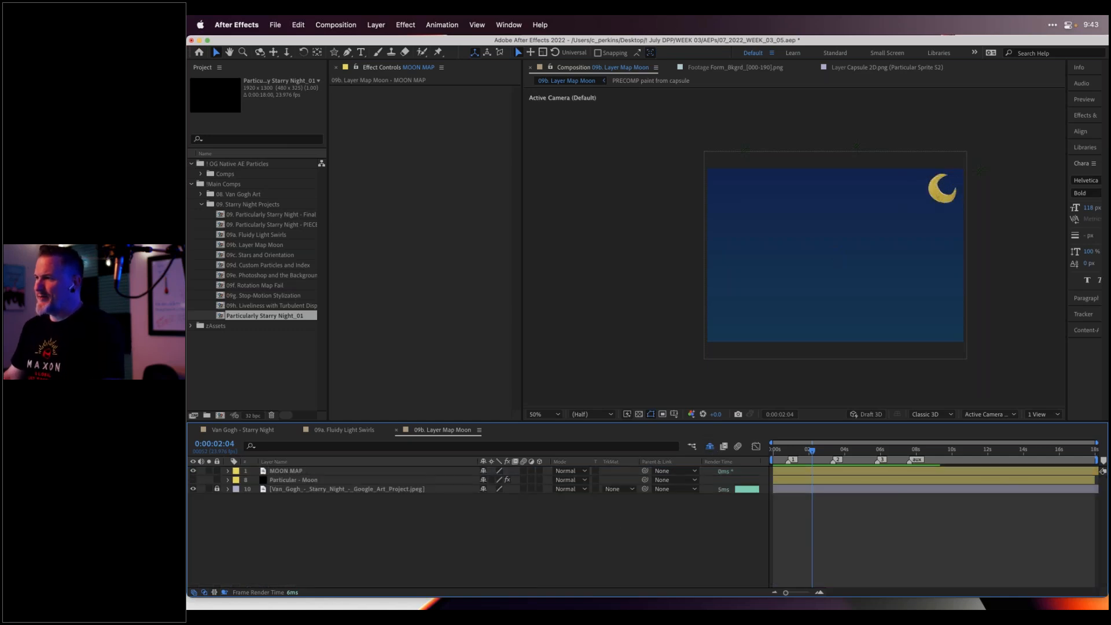
Examine the crescent moon at 100% zoom while toggling the MOON MAP layer's visibility
{"action": "key", "text": "period"}
{"action": "key", "text": "space"}
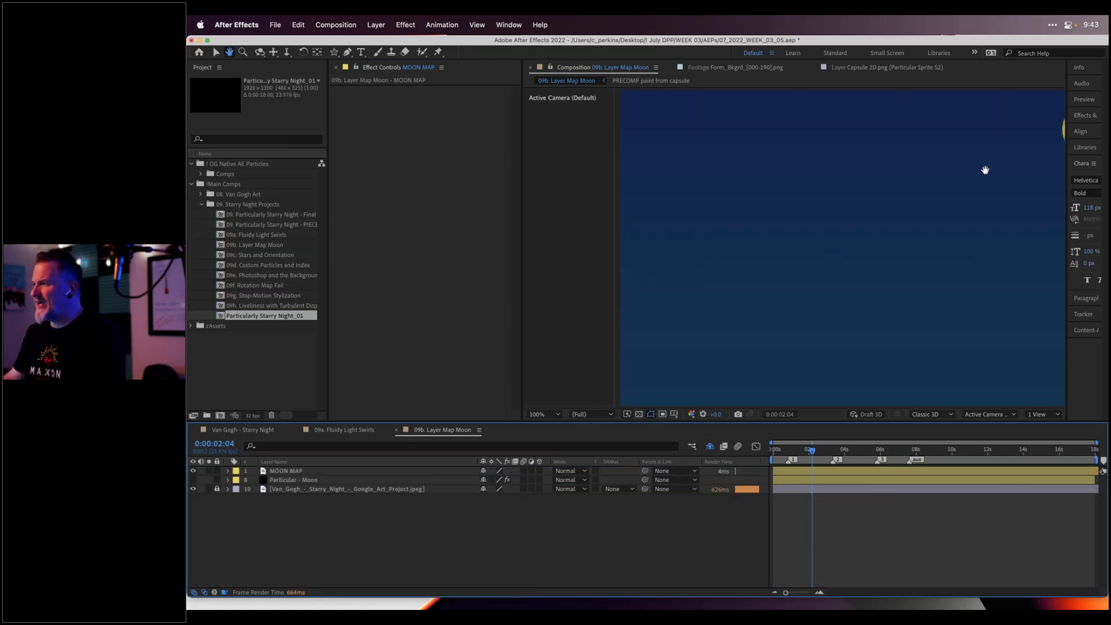
{"action": "left_click_drag", "start_coordinate": [985, 170], "coordinate": [833, 234]}
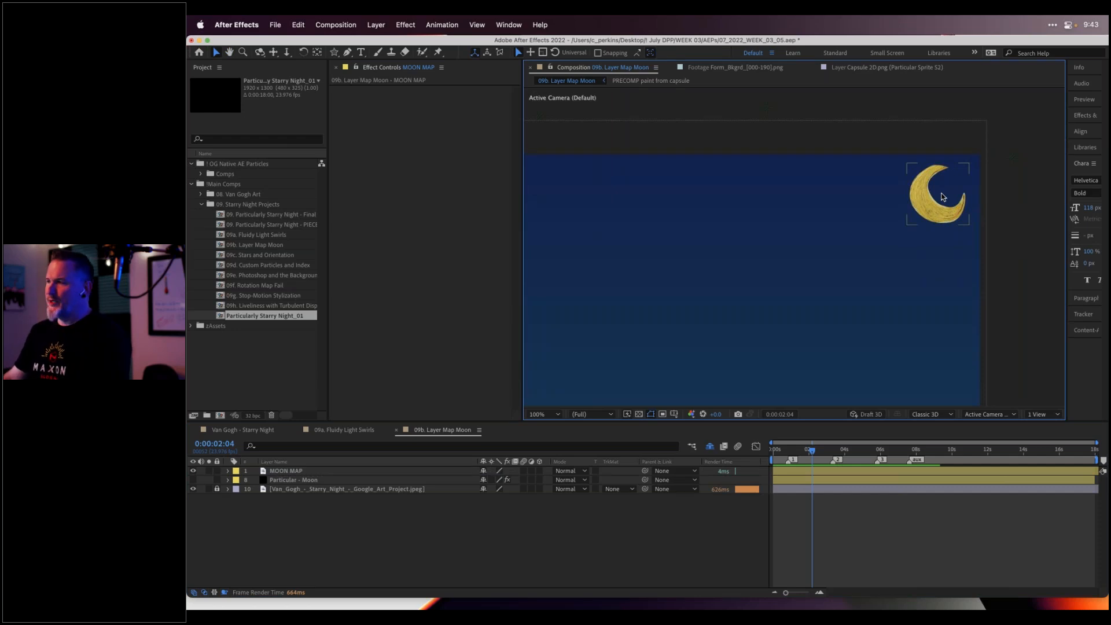
{"action": "left_click", "coordinate": [194, 472]}
{"action": "left_click", "coordinate": [194, 472]}
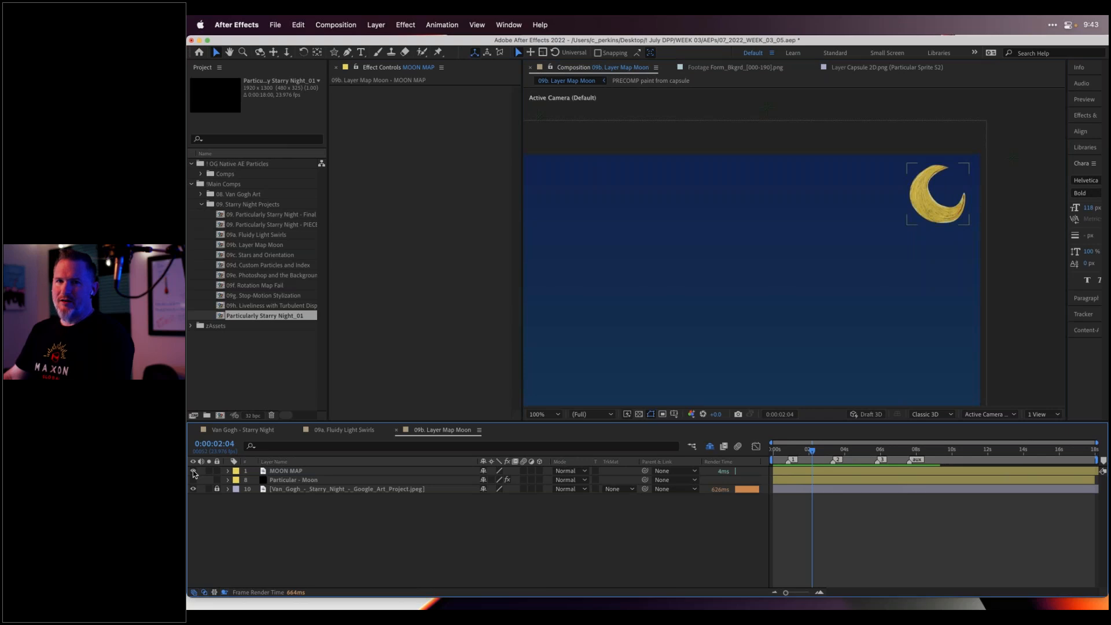
{"action": "left_click", "coordinate": [194, 472]}
{"action": "left_click", "coordinate": [194, 472]}
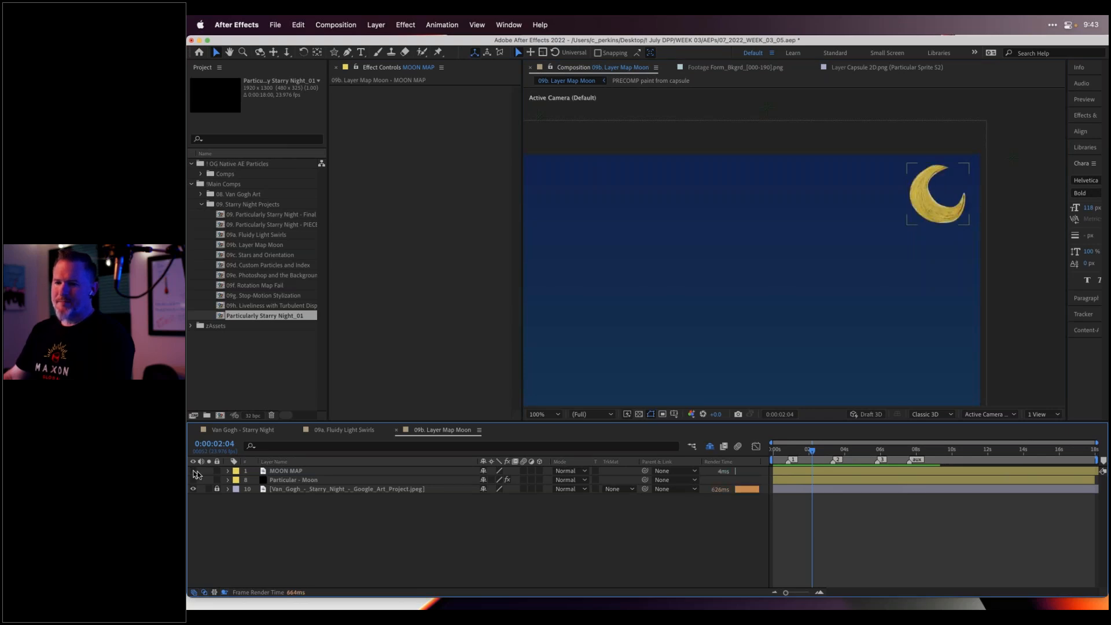
Leave the MOON MAP layer hidden and turn the Particular - Moon layer back on
{"action": "left_click", "coordinate": [194, 472]}
{"action": "left_click", "coordinate": [222, 482]}
{"action": "left_click", "coordinate": [193, 480]}
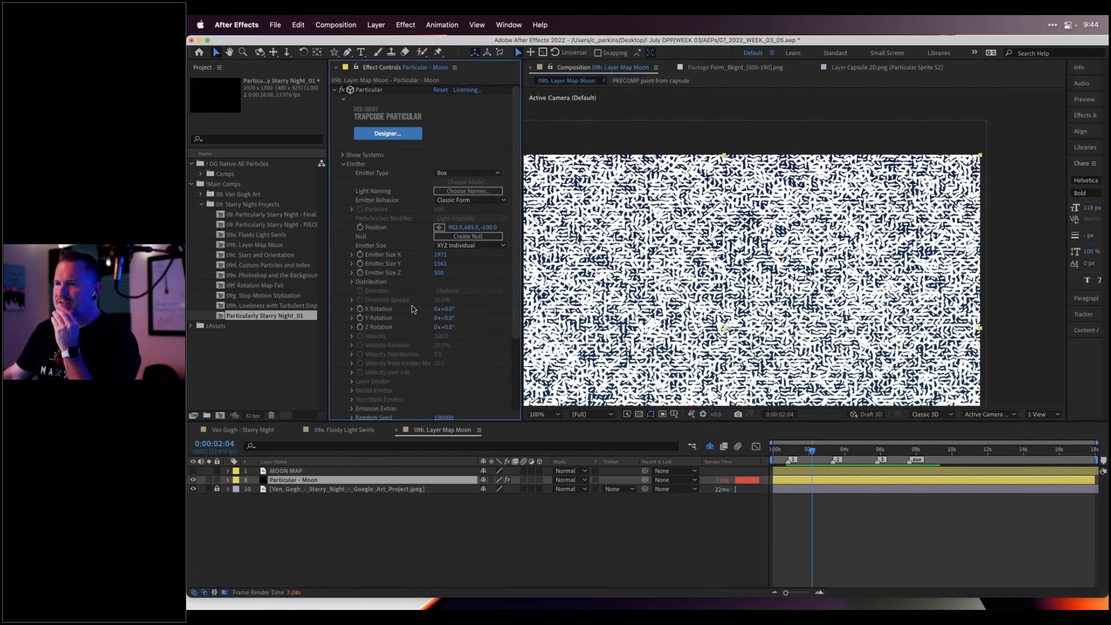
Assign MOON MAP as the Color and Alpha layer map in the Particular effect on Particular - Moon
{"action": "left_click", "coordinate": [344, 164]}
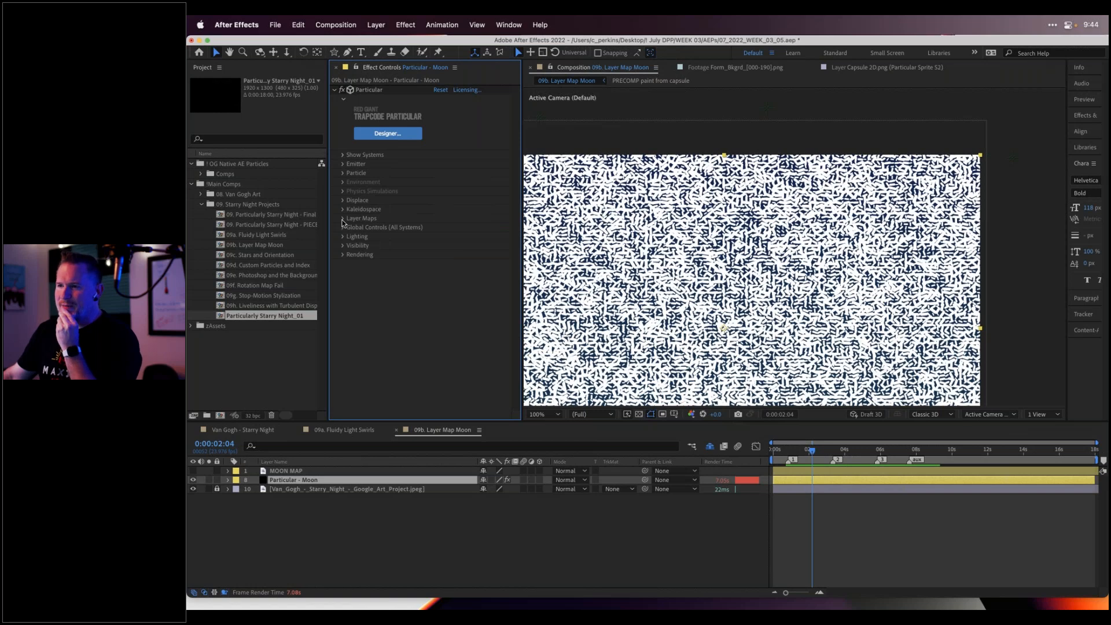
{"action": "left_click", "coordinate": [343, 220]}
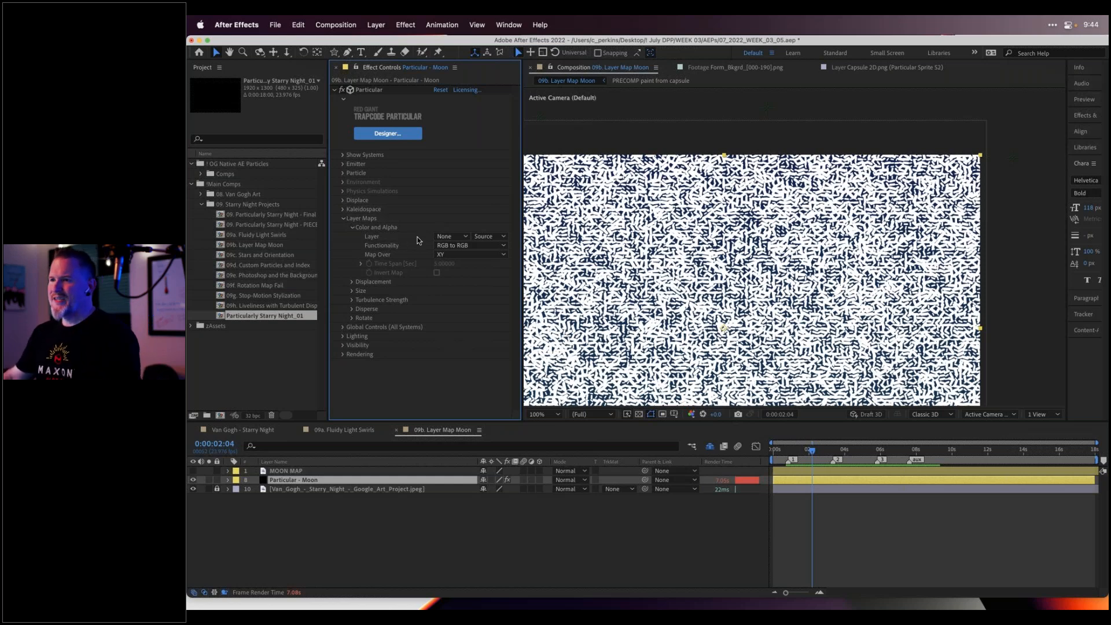
{"action": "left_click", "coordinate": [463, 238]}
{"action": "left_click", "coordinate": [470, 268]}
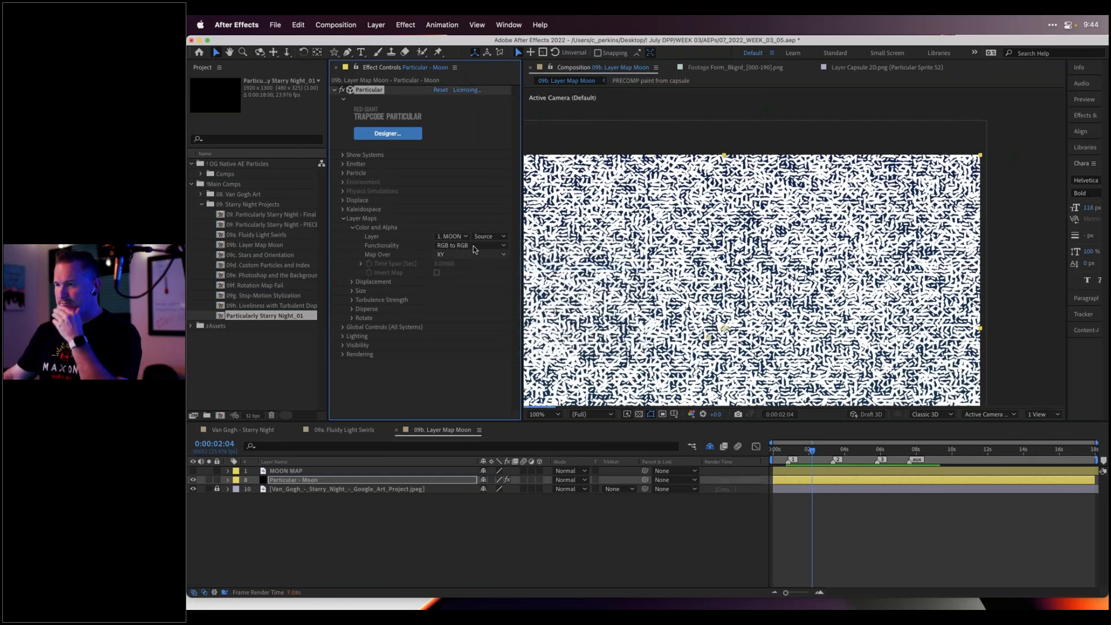
Set the MOON MAP layer map to read Effects & Masks, trying the Masks option first
{"action": "left_click", "coordinate": [488, 237]}
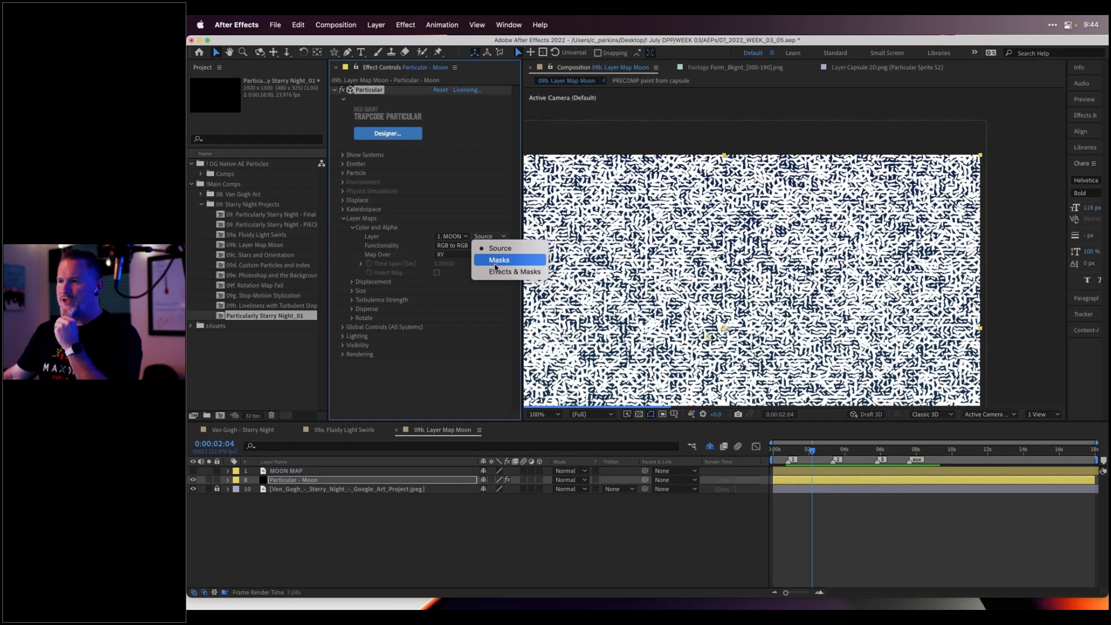
{"action": "left_click", "coordinate": [498, 261]}
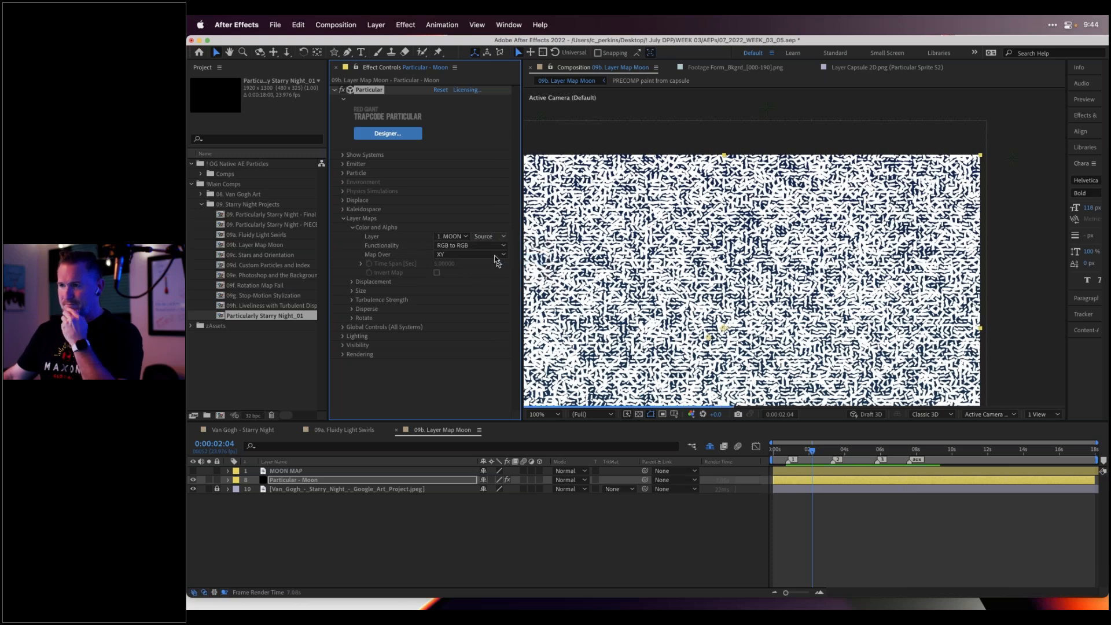
{"action": "left_click", "coordinate": [490, 237]}
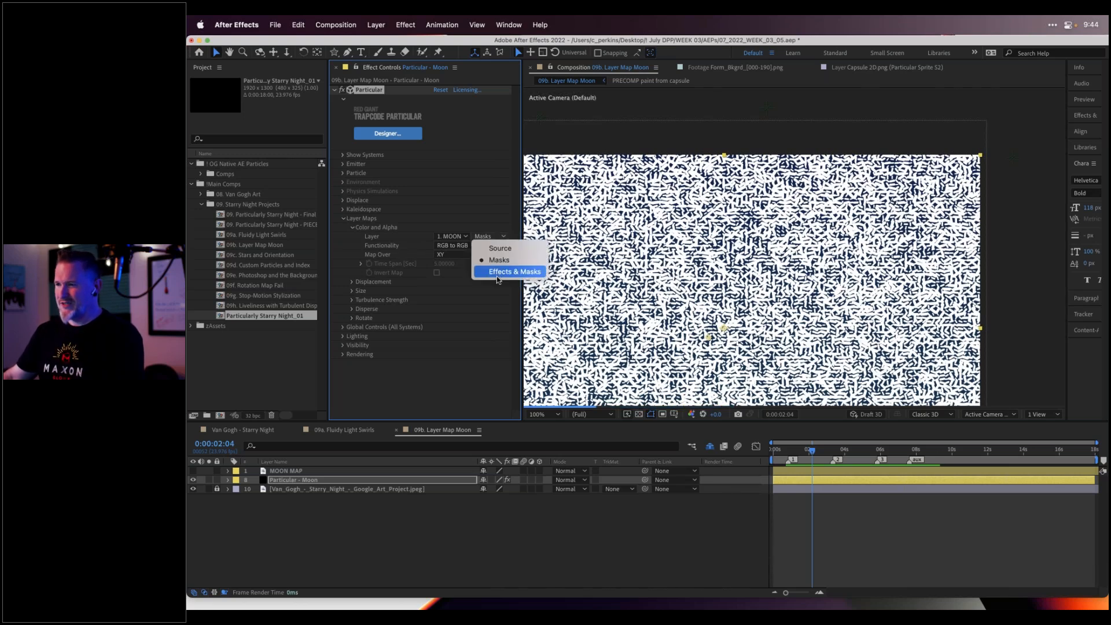
{"action": "left_click", "coordinate": [503, 276]}
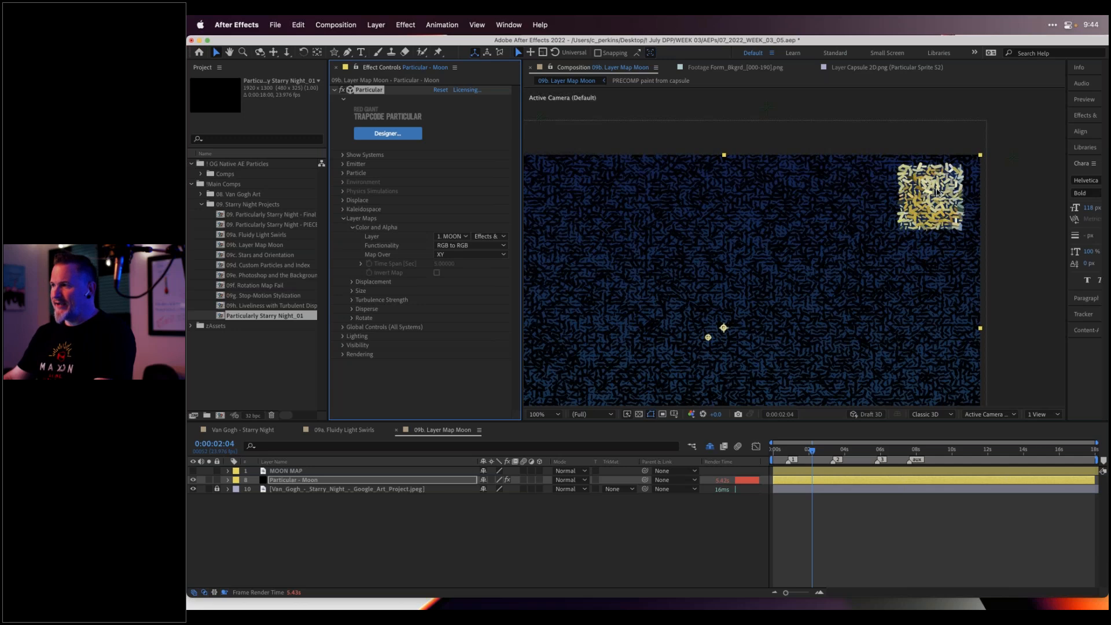
Set the Color and Alpha map's Functionality to RGBA to RGBA and collapse the Layer Maps settings
{"action": "left_click", "coordinate": [454, 247]}
{"action": "left_click", "coordinate": [468, 271]}
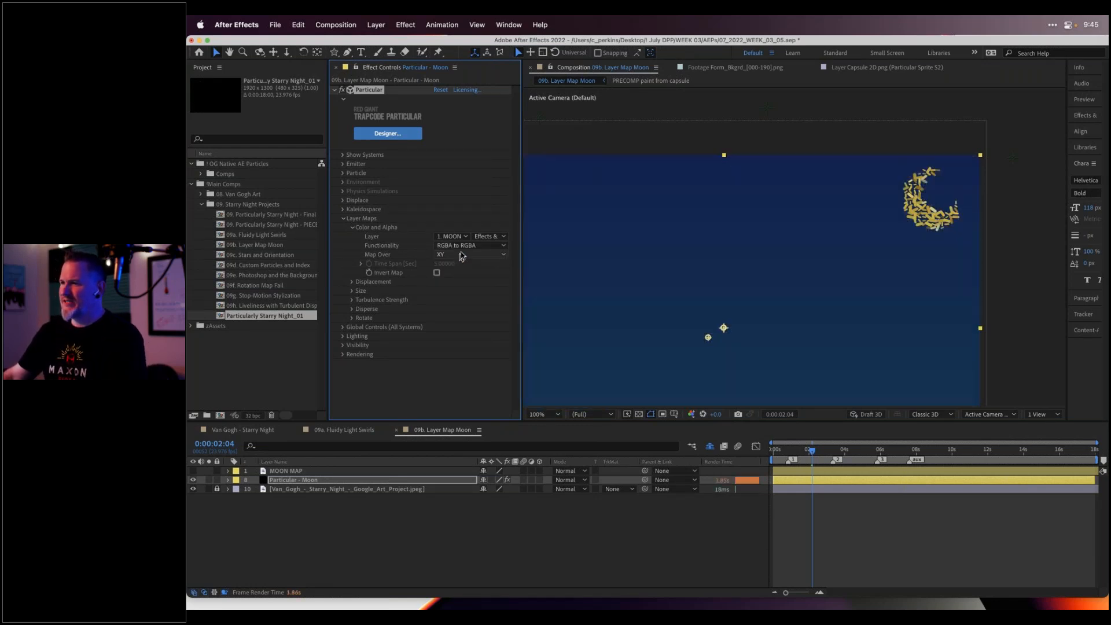
{"action": "left_click", "coordinate": [464, 247]}
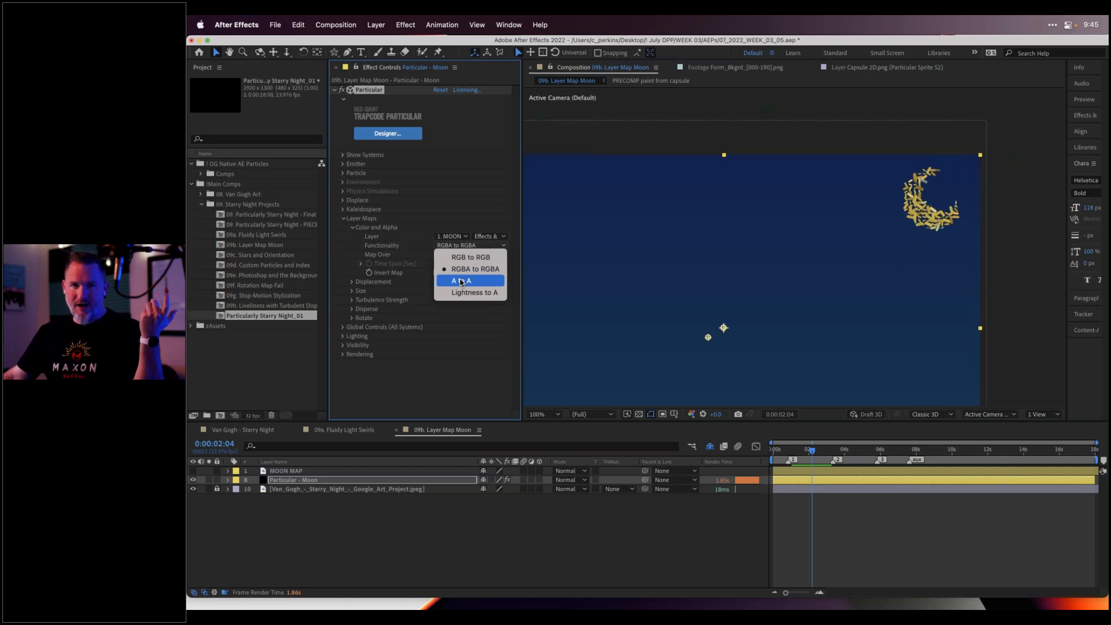
{"action": "left_click", "coordinate": [410, 246]}
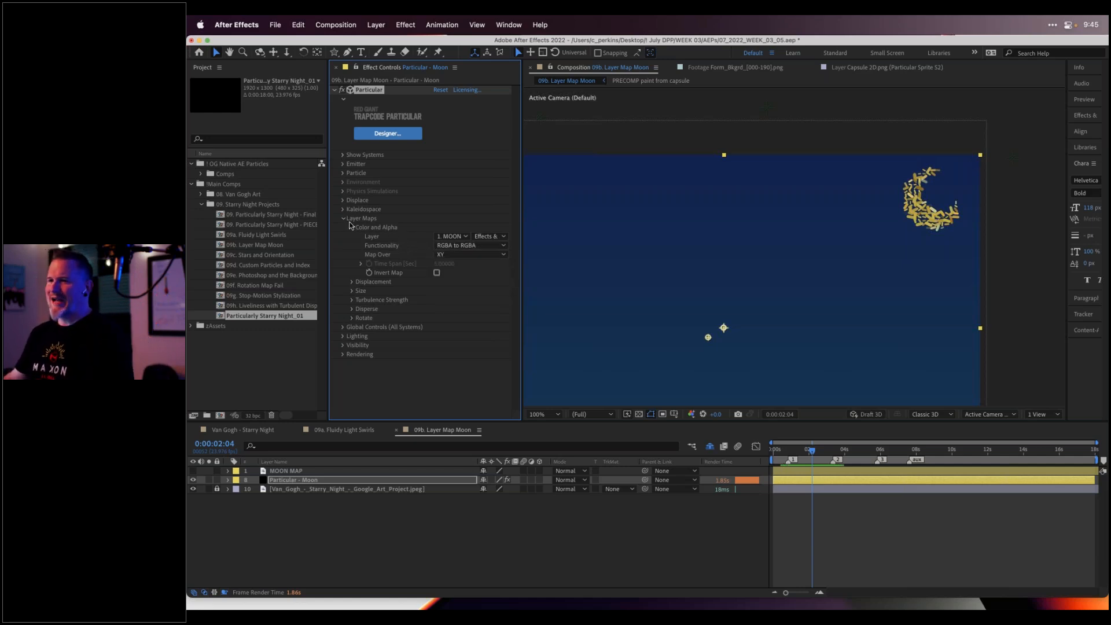
{"action": "left_click", "coordinate": [352, 227]}
{"action": "left_click", "coordinate": [343, 218]}
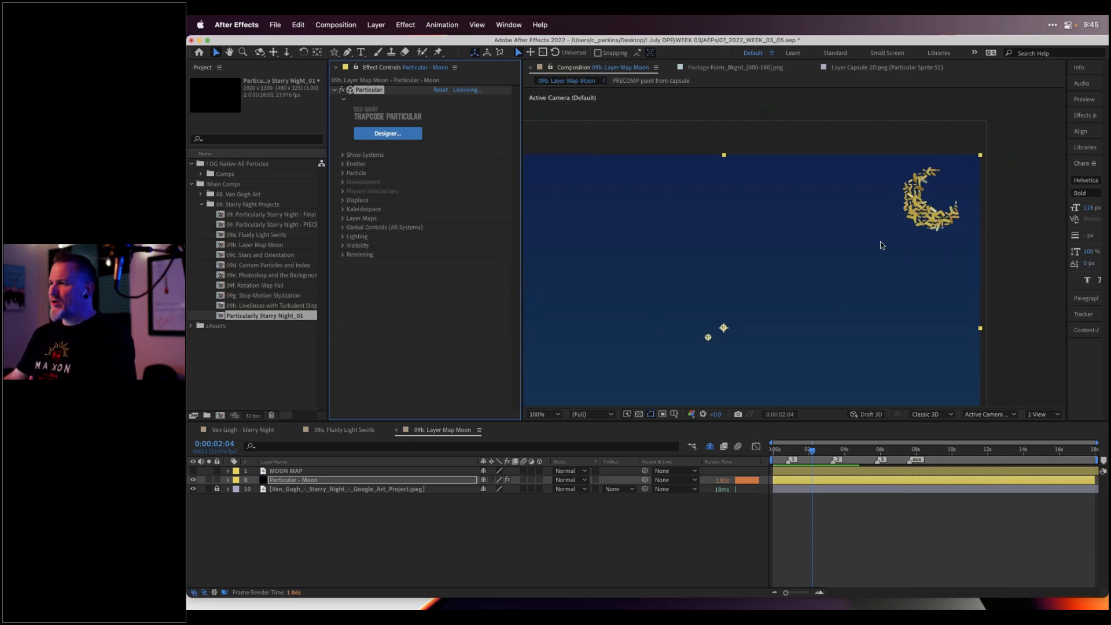
Show the MOON MAP layer's mask properties and start keyframing Mask Expansion at 0:00:02:04
{"action": "left_click", "coordinate": [318, 471]}
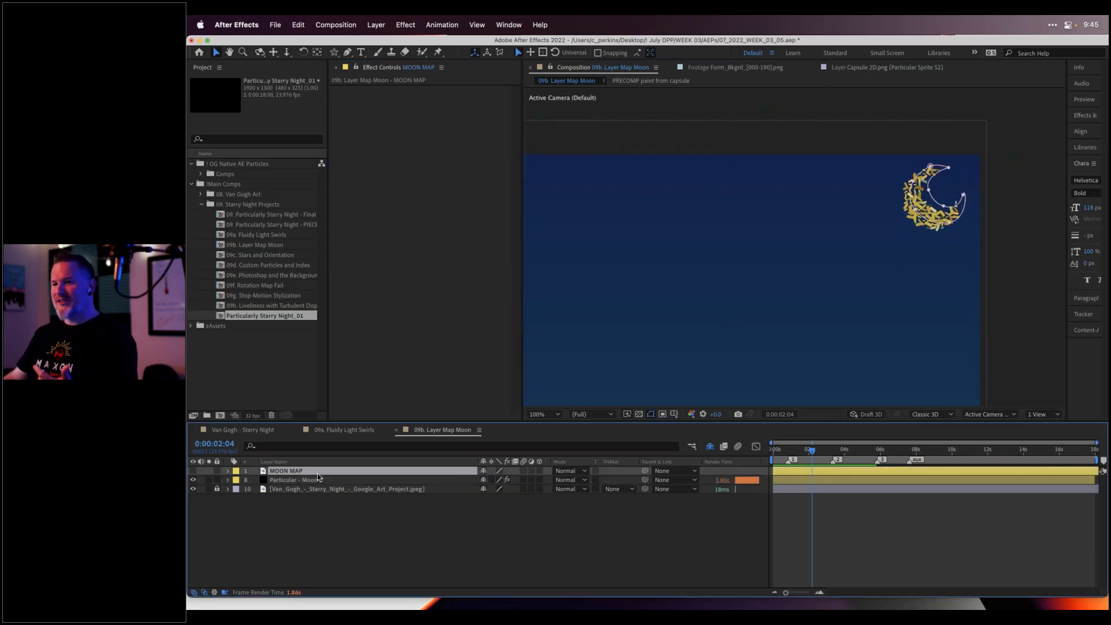
{"action": "key", "text": "m"}
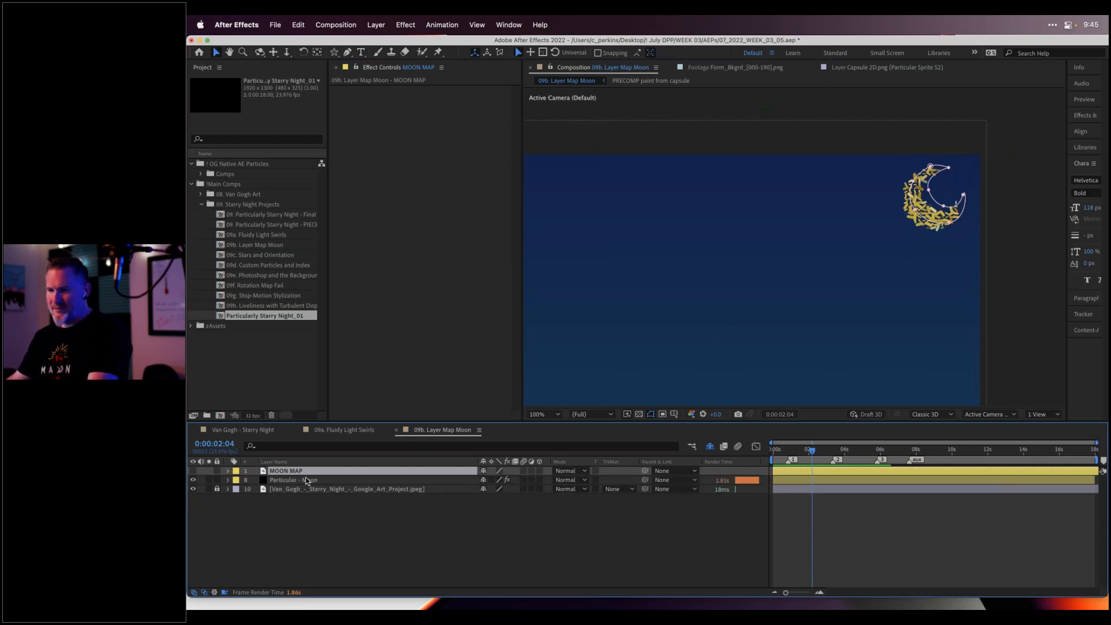
{"action": "key", "text": "m"}
{"action": "key", "text": "m"}
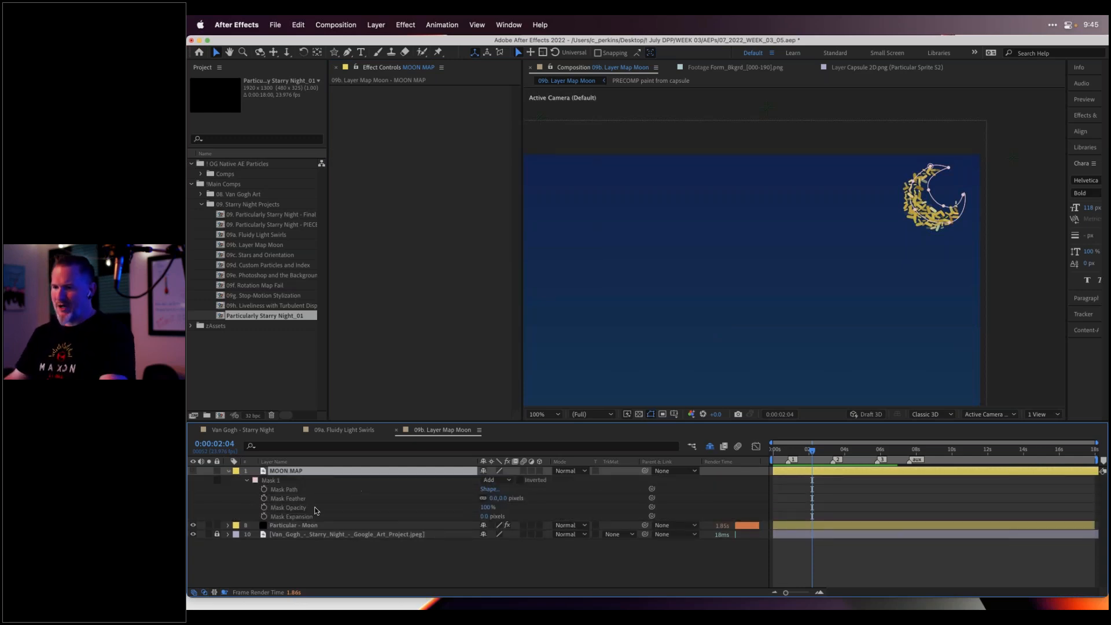
{"action": "left_click", "coordinate": [265, 516]}
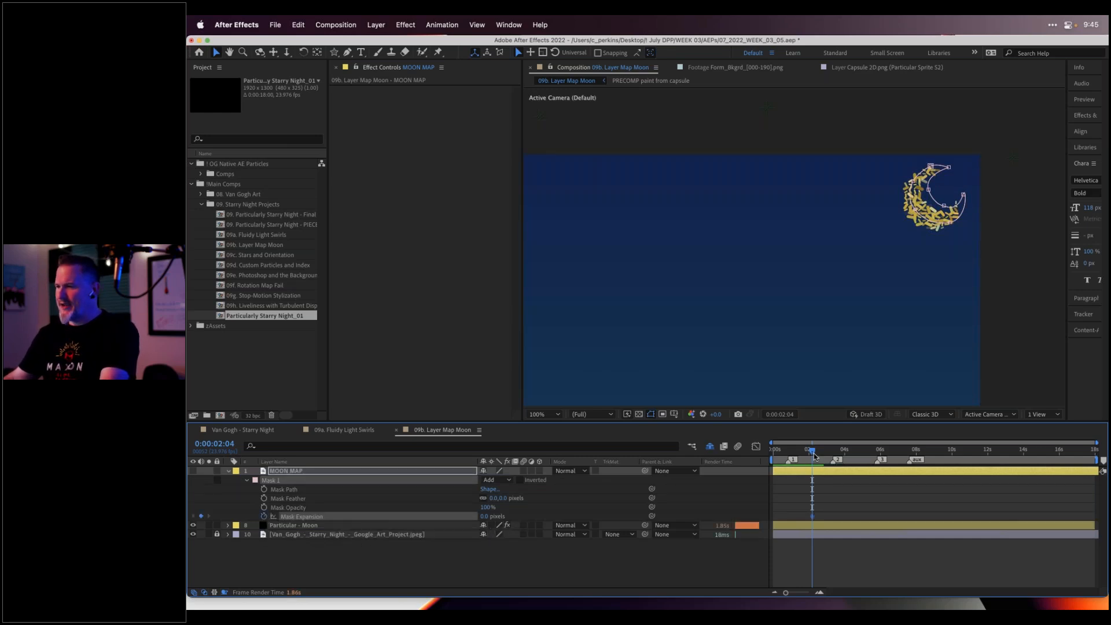
Keyframe Mask Expansion to -51 pixels at 0:00:00:14 and scrub forward to check the moon growing
{"action": "left_click_drag", "start_coordinate": [812, 454], "coordinate": [784, 454]}
{"action": "left_click_drag", "start_coordinate": [485, 517], "coordinate": [459, 519]}
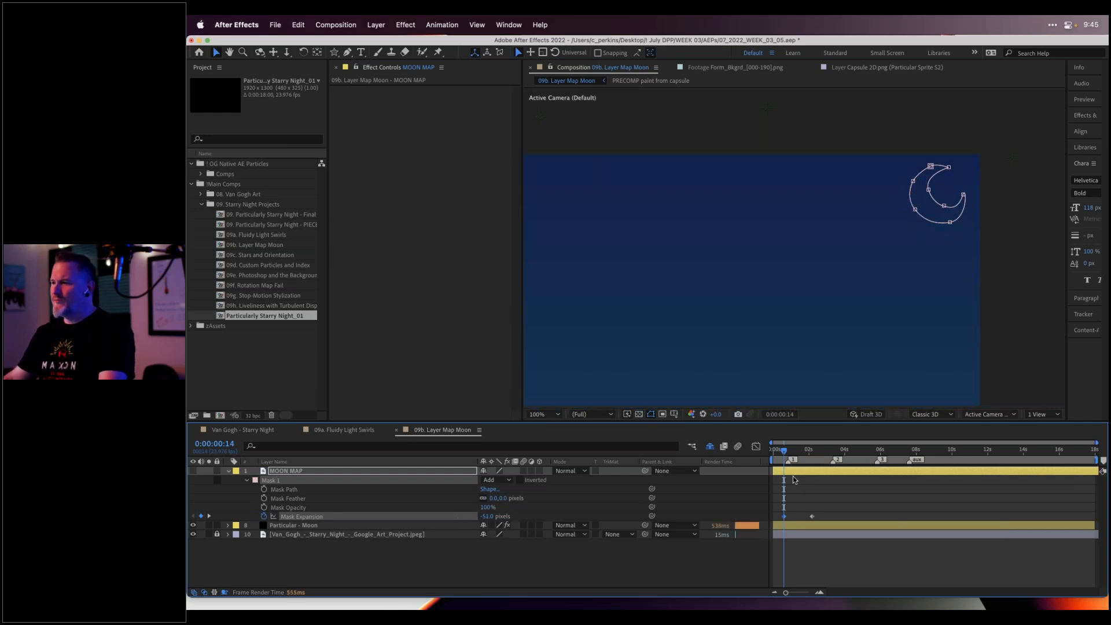
{"action": "mouse_move", "coordinate": [786, 453]}
{"action": "left_mouse_down"}
{"action": "mouse_move", "coordinate": [814, 454]}
{"action": "mouse_move", "coordinate": [799, 455]}
{"action": "left_mouse_up"}
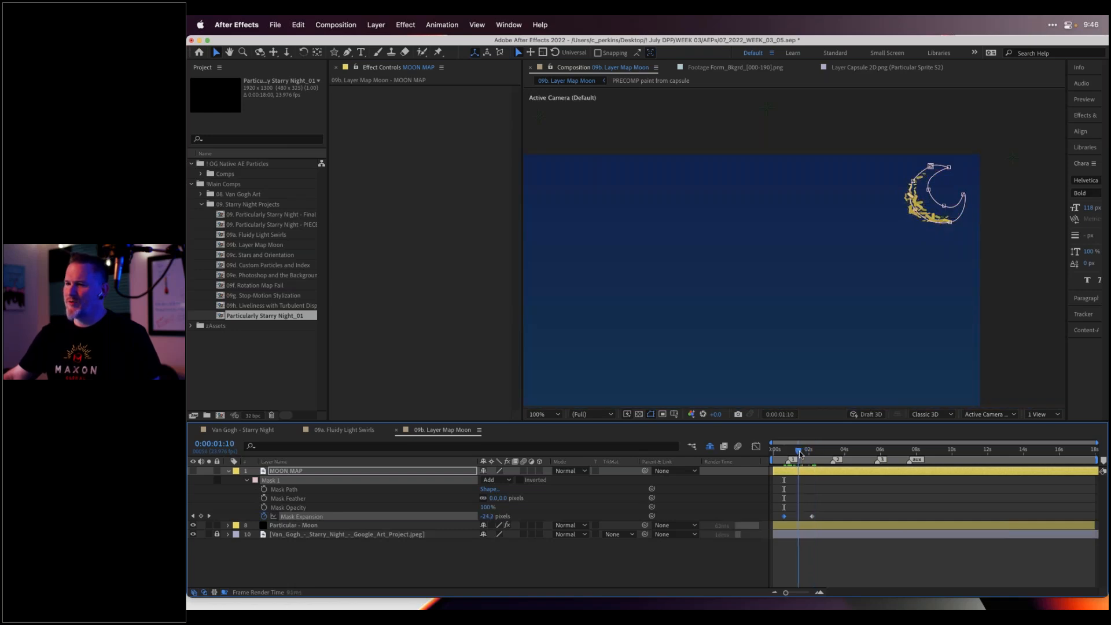
Open the Particularly Starry Night_01 comp and step through its opening frames to examine how the crescent moon paints on
{"action": "double_click", "coordinate": [224, 318]}
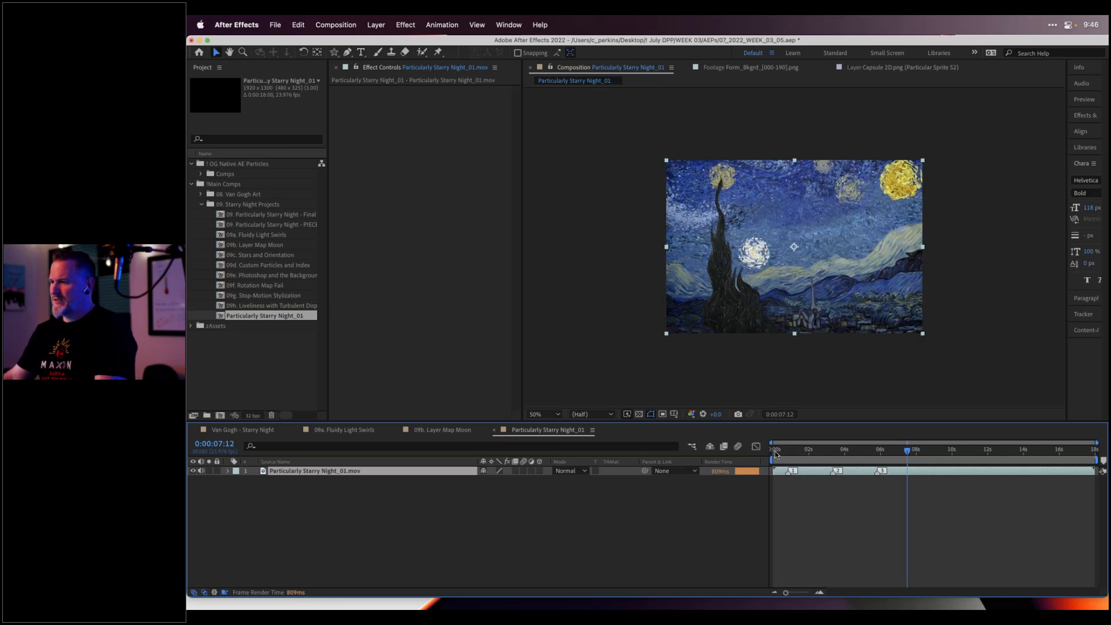
{"action": "left_click", "coordinate": [774, 455]}
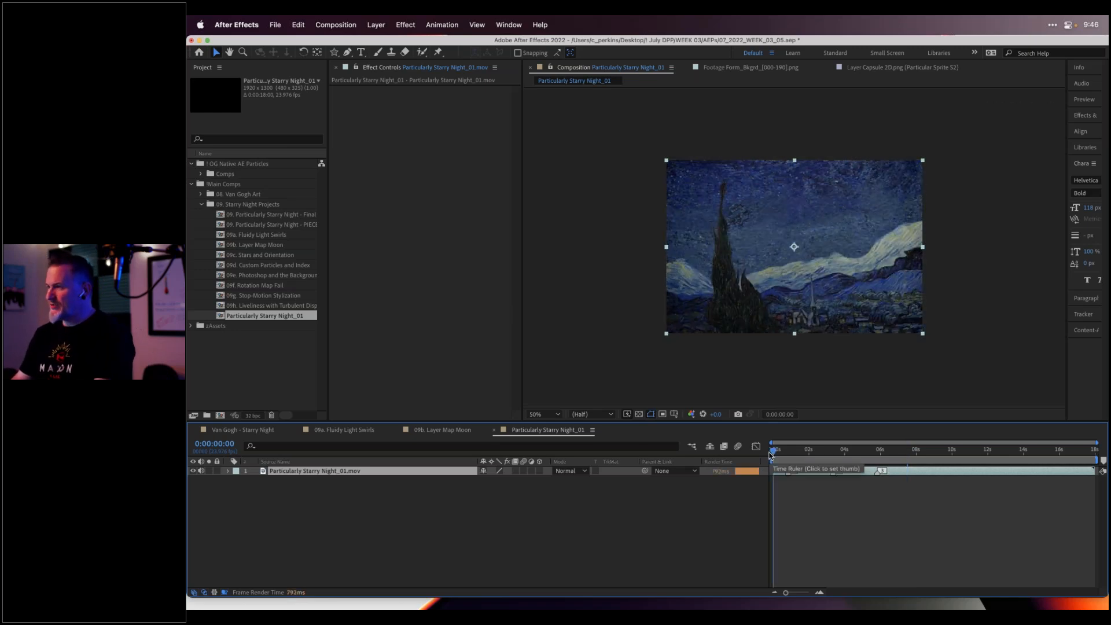
{"action": "key", "text": "Page_Down"}
{"action": "key", "text": "Page_Down"}
{"action": "key", "text": "Page_Down"}
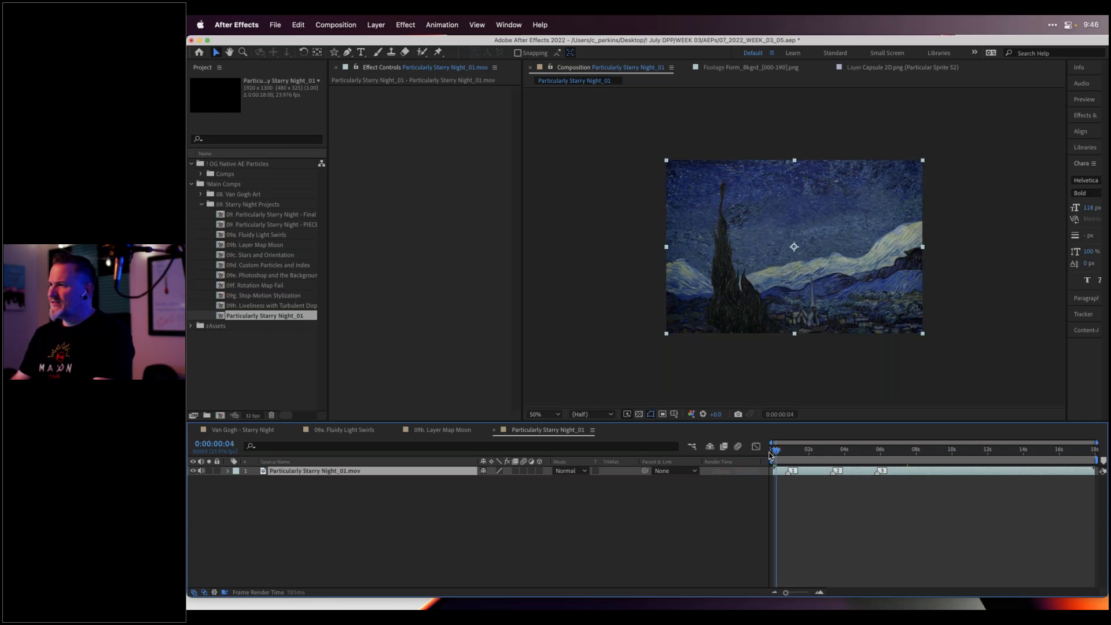
{"action": "key", "text": "Page_Down"}
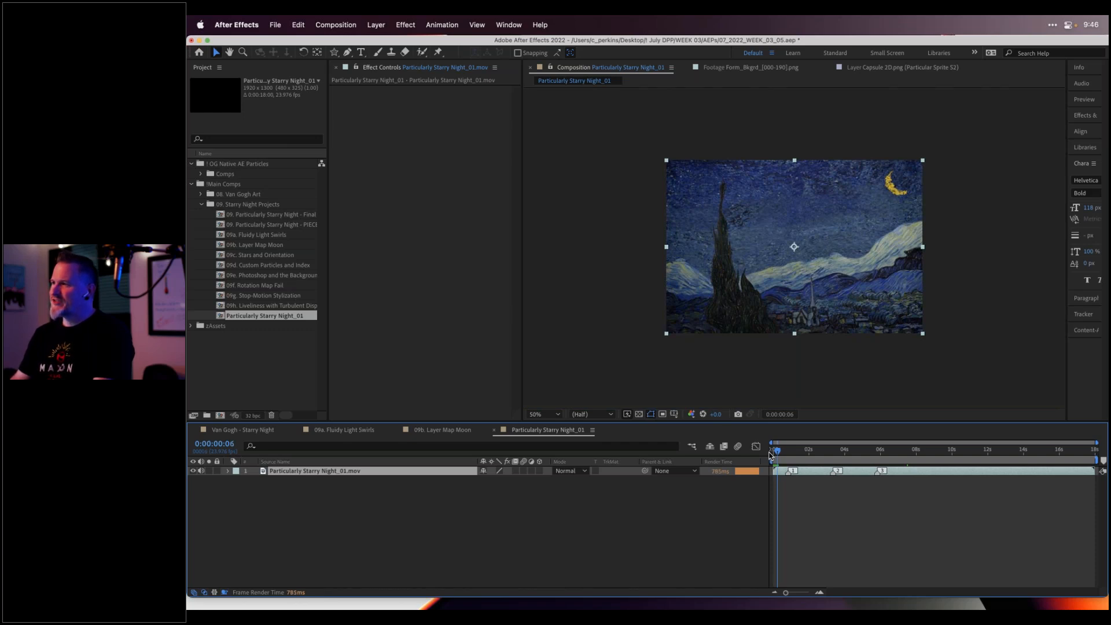
{"action": "key", "text": "Page_Down"}
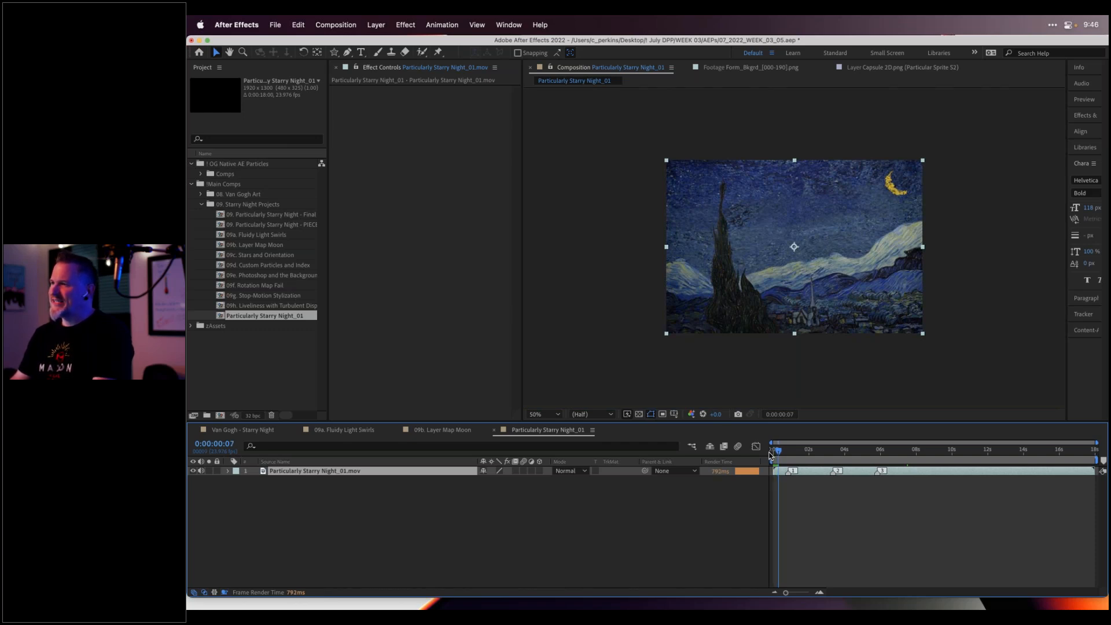
{"action": "key", "text": "Page_Down"}
{"action": "key", "text": "Page_Down"}
{"action": "key", "text": "Page_Down"}
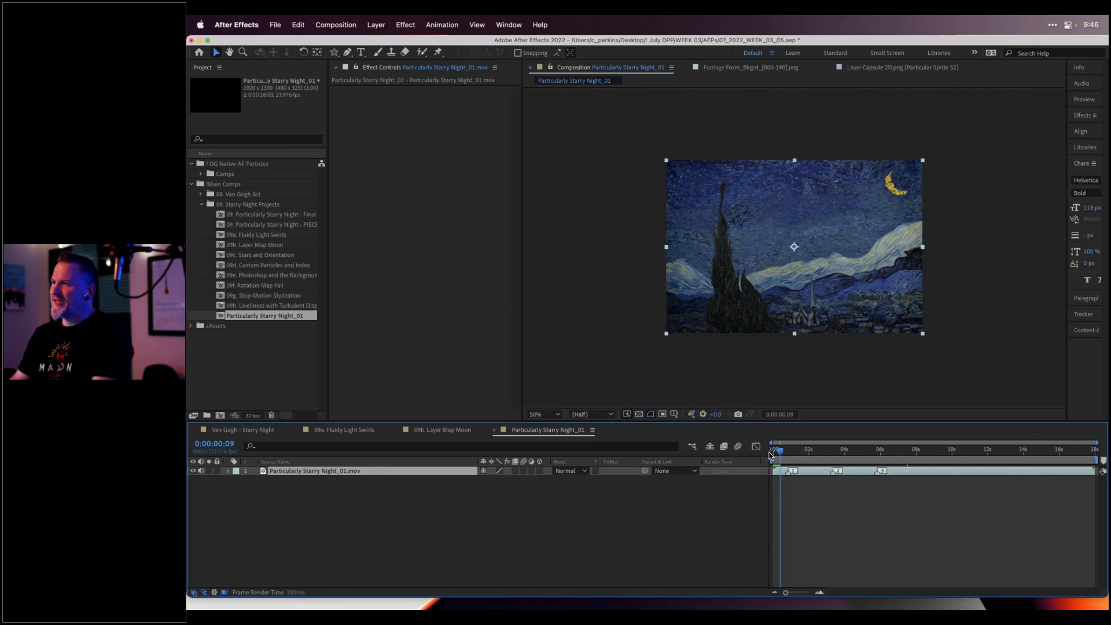
{"action": "key", "text": "Page_Down"}
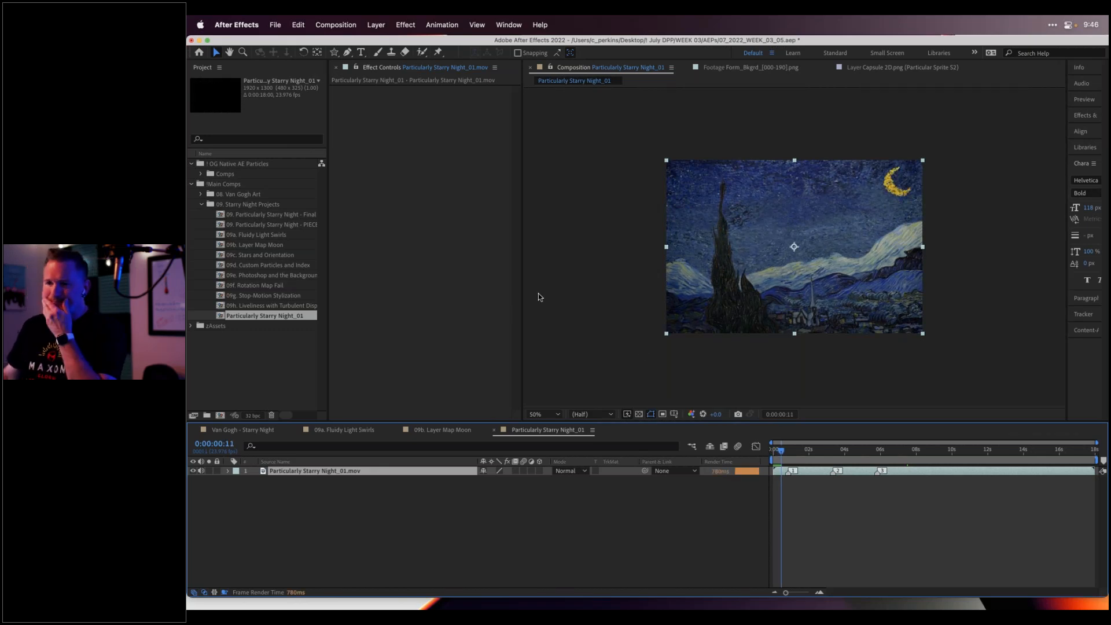
Open the 09c. Stars and Orientation comp and move the current time to 0:00:00:14
{"action": "double_click", "coordinate": [260, 256]}
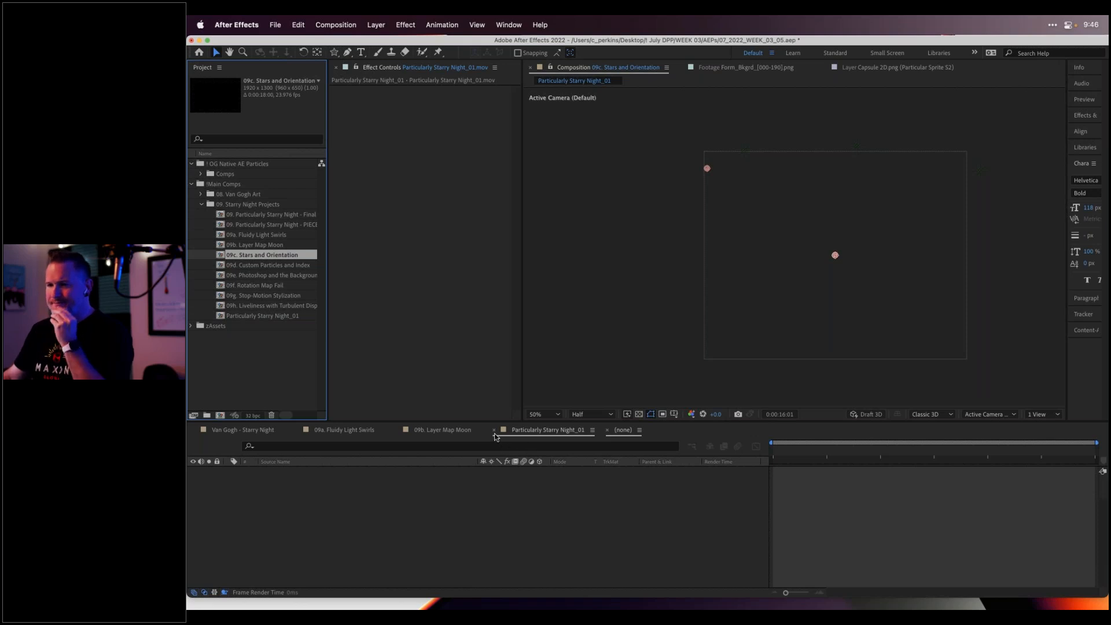
{"action": "left_click", "coordinate": [495, 435]}
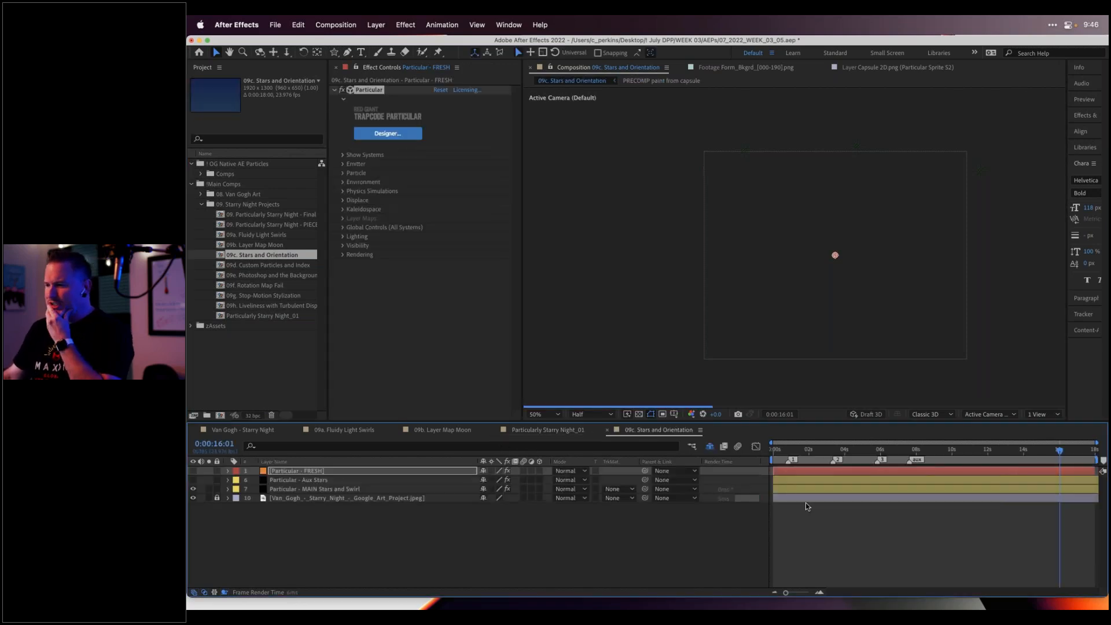
{"action": "left_click_drag", "start_coordinate": [793, 451], "coordinate": [784, 450]}
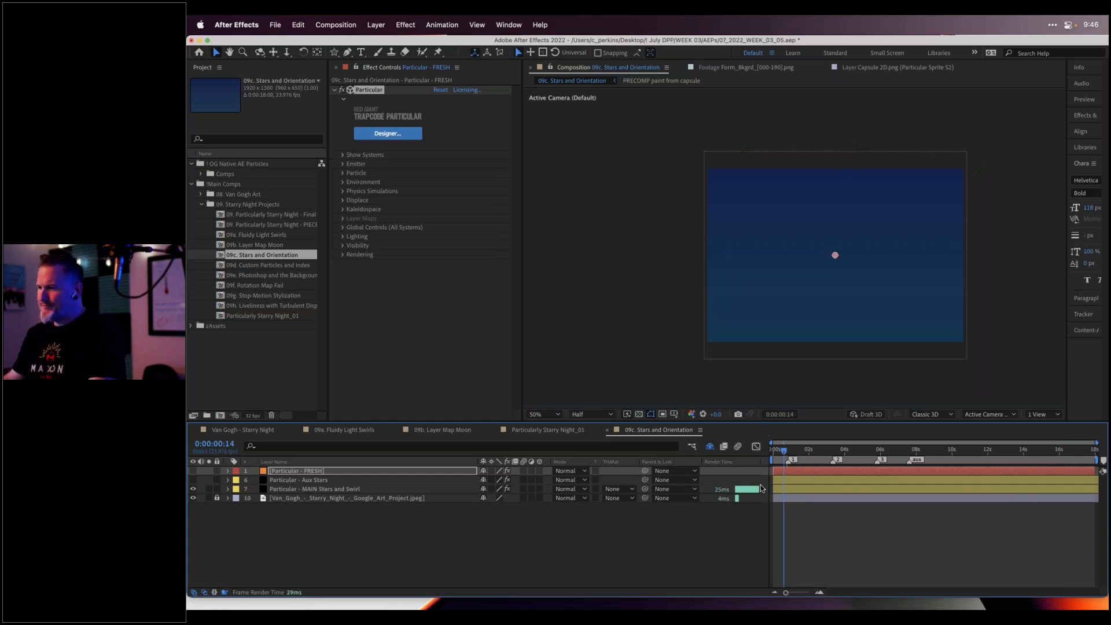
Select the Particular - MAIN Stars and Swirl layer and solo its Moon system
{"action": "left_click", "coordinate": [321, 489]}
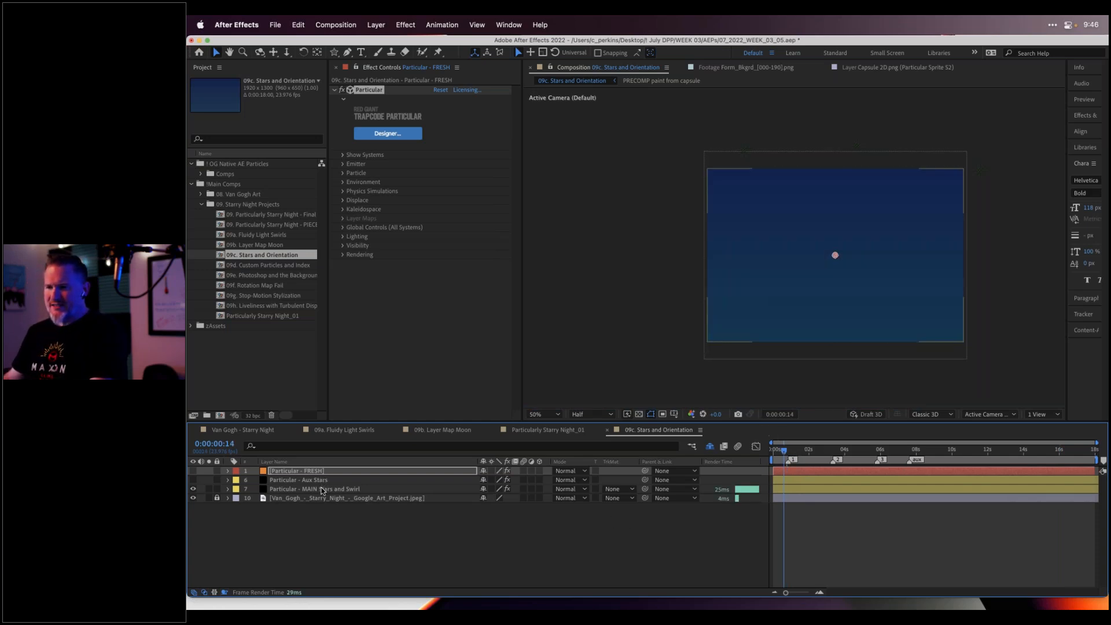
{"action": "left_click", "coordinate": [324, 489]}
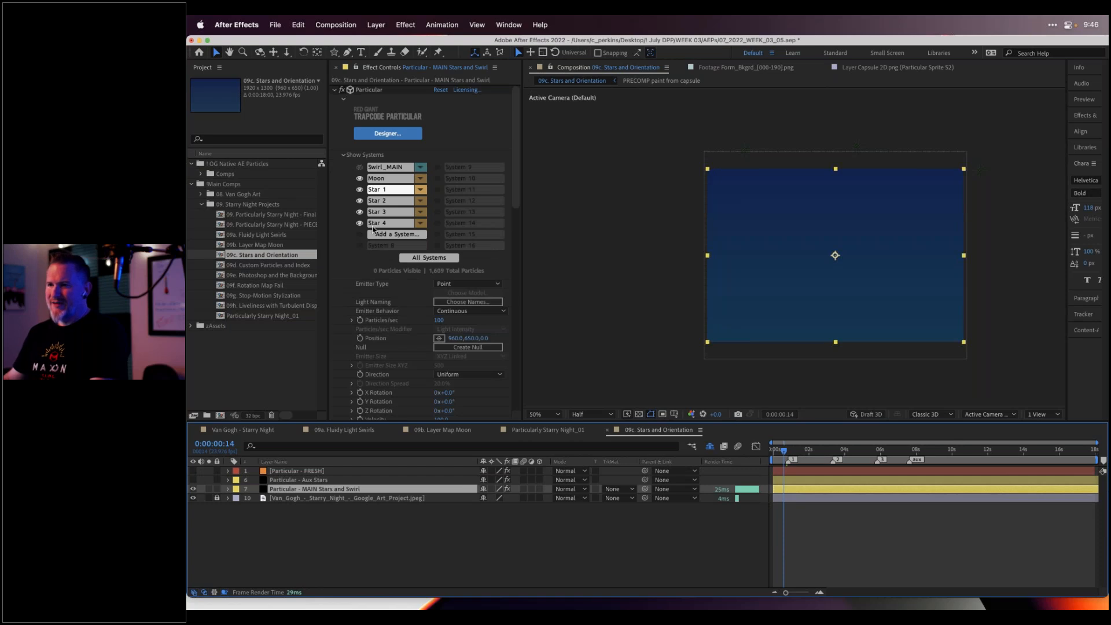
{"action": "left_click", "coordinate": [421, 180]}
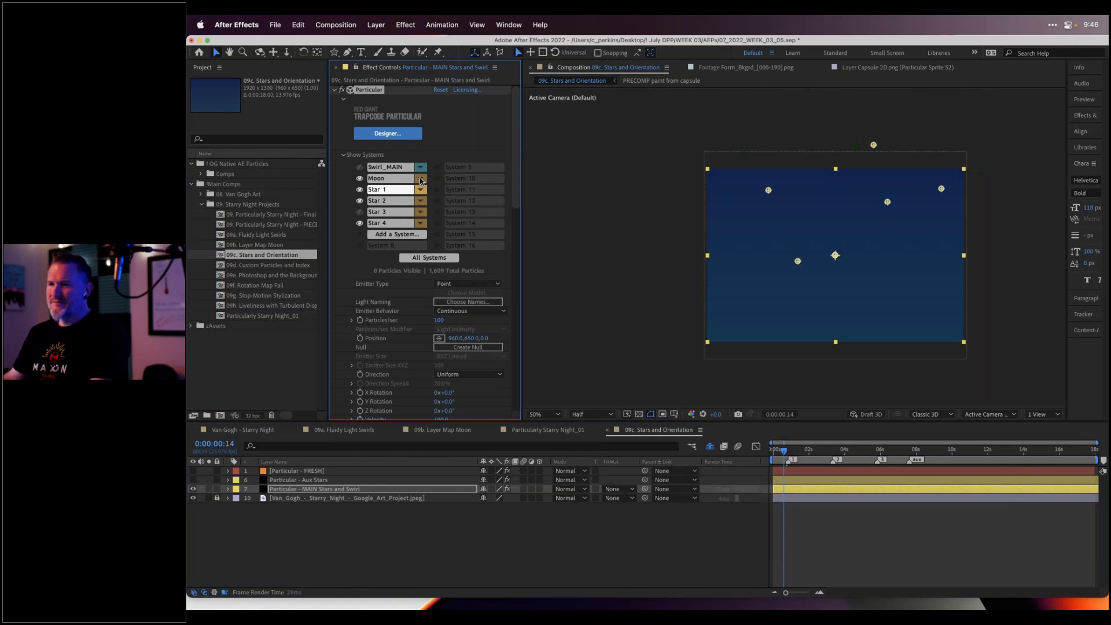
{"action": "left_click", "coordinate": [422, 180]}
{"action": "left_click", "coordinate": [455, 194]}
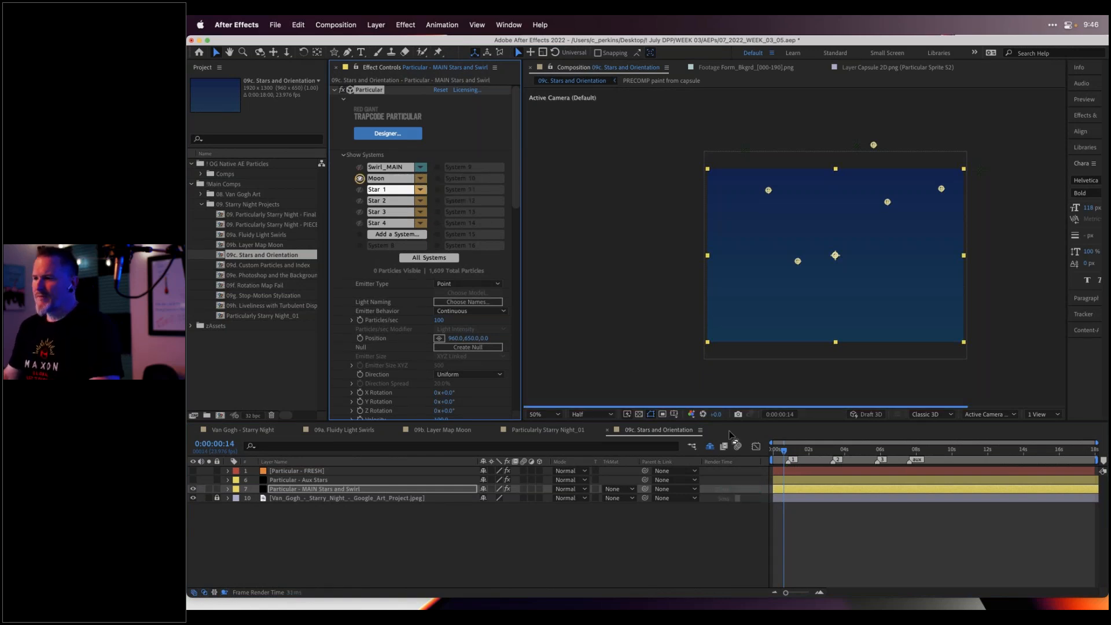
Preview the soloed Moon system's particle animation from the start of the comp
{"action": "left_click_drag", "start_coordinate": [783, 453], "coordinate": [773, 452]}
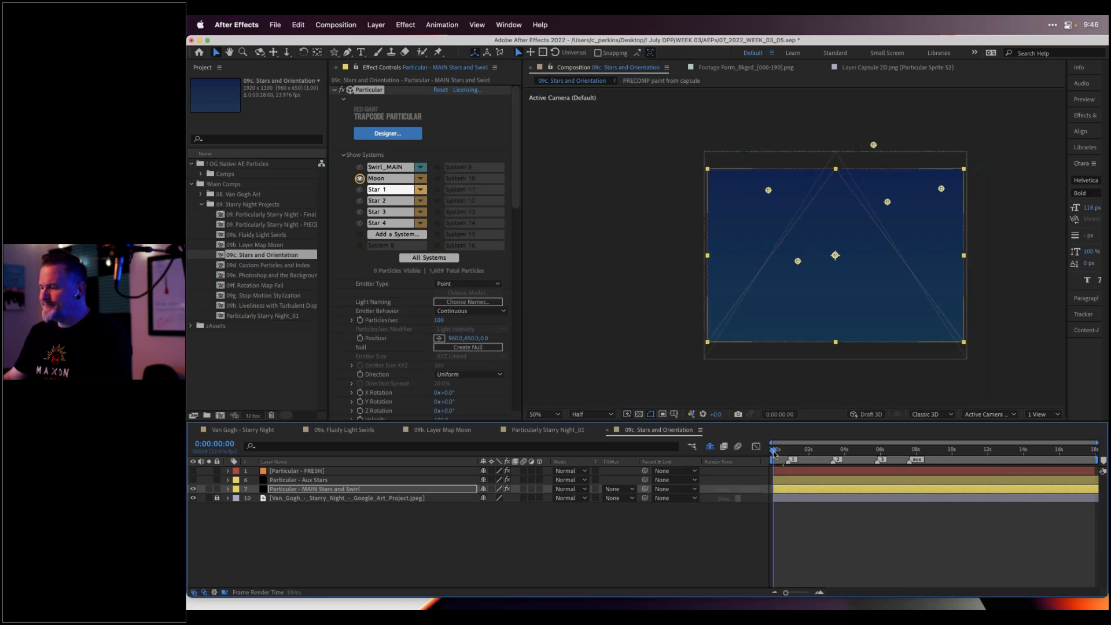
{"action": "key", "text": "space"}
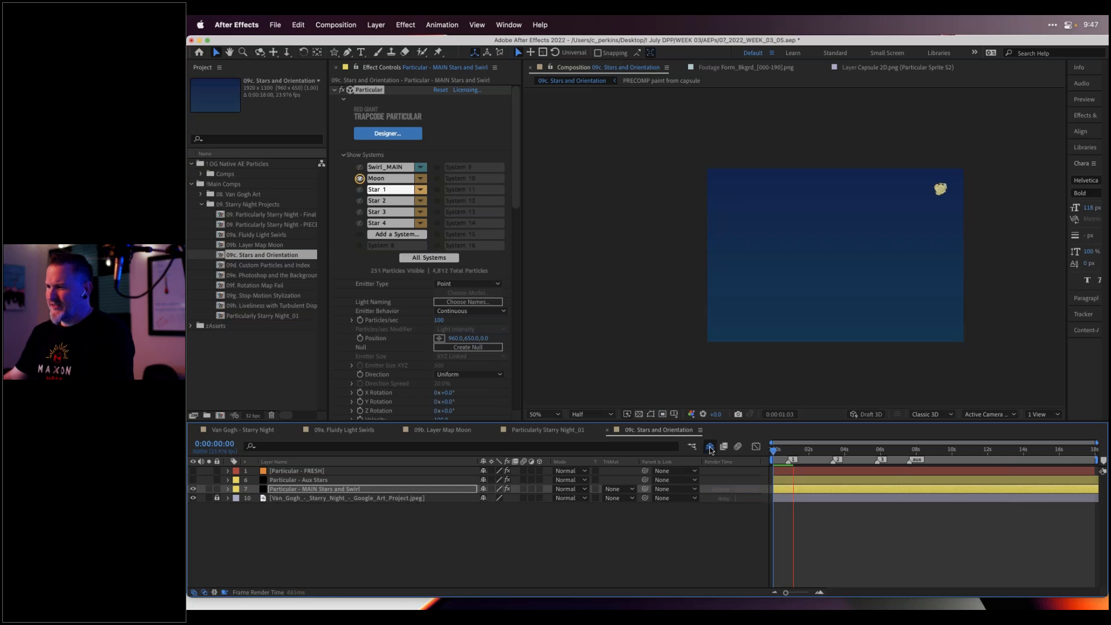
{"action": "key", "text": "space"}
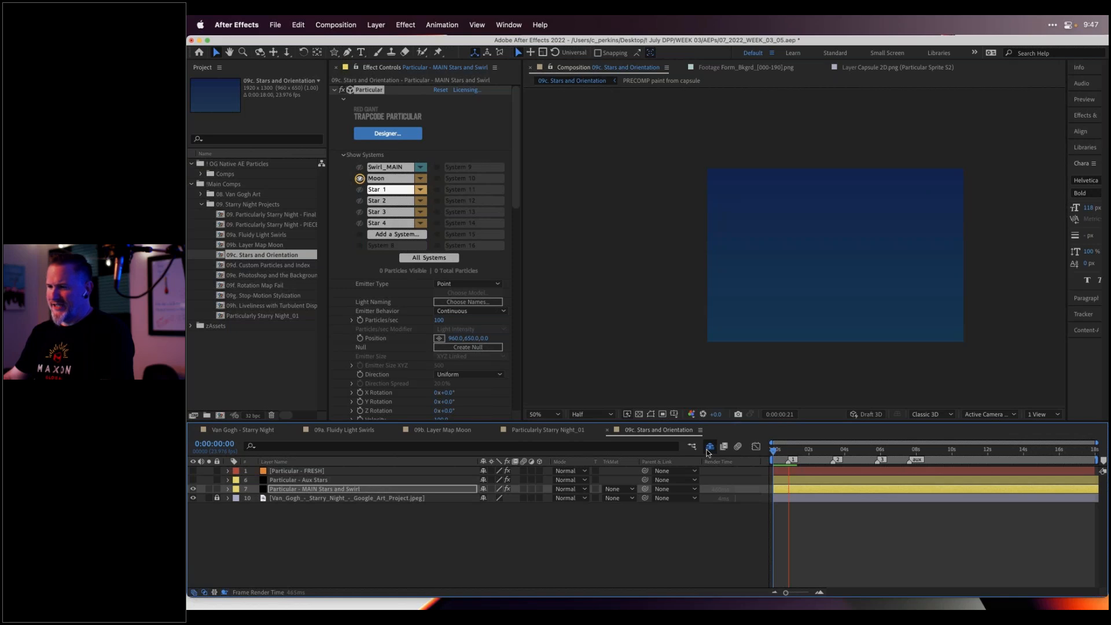
Reveal and re-hide the shy layers, and scrub to 0:00:02:04 to examine the moon's particles building up
{"action": "left_click", "coordinate": [709, 448]}
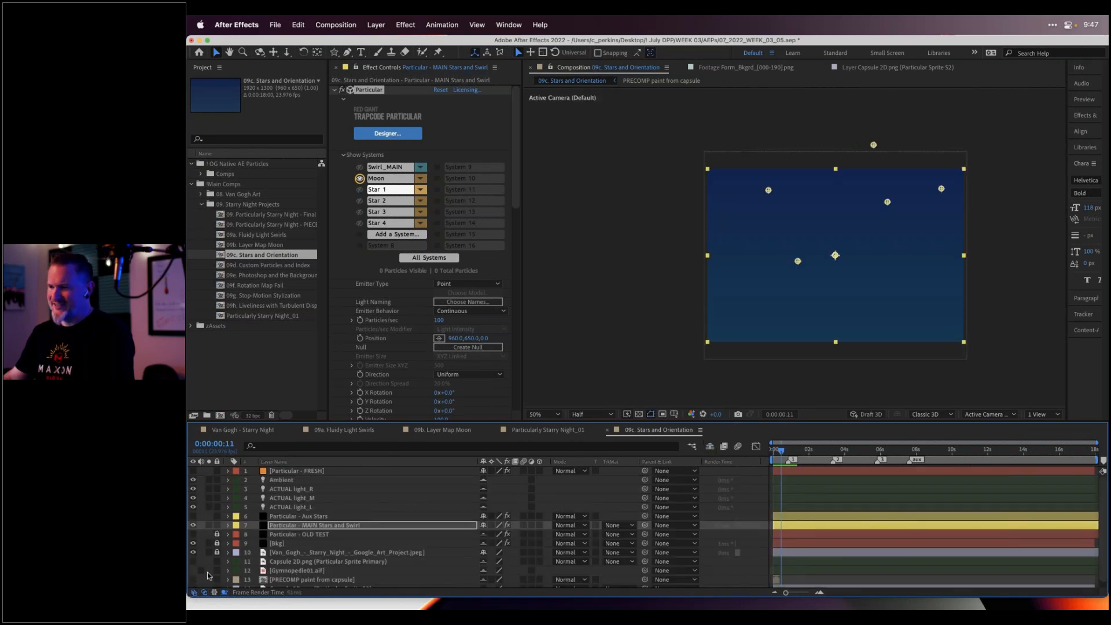
{"action": "left_click", "coordinate": [709, 448]}
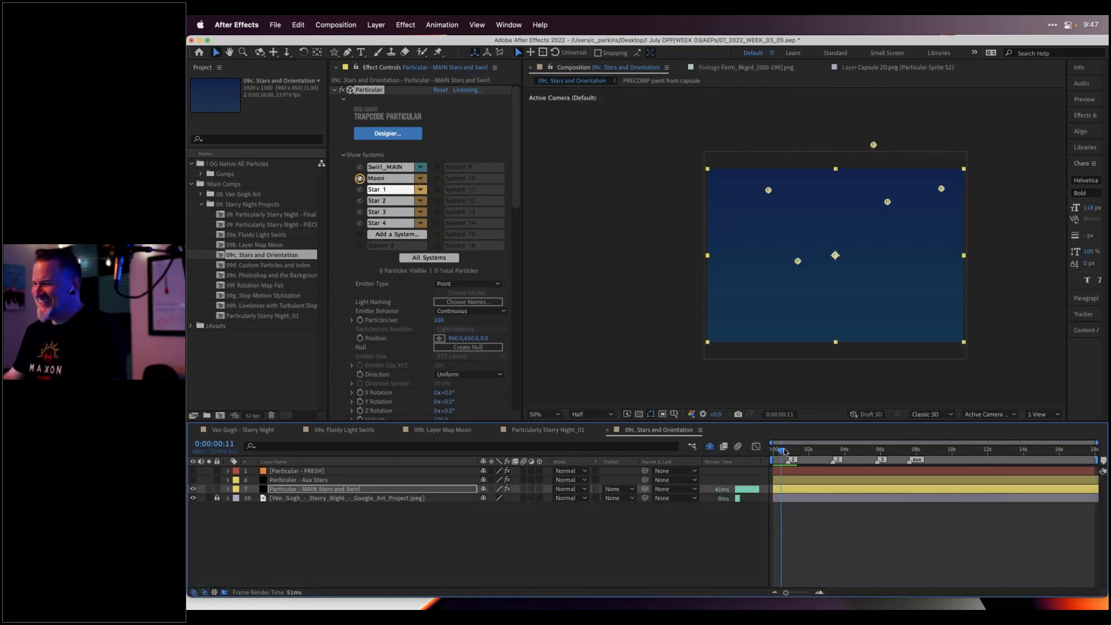
{"action": "left_click_drag", "start_coordinate": [784, 451], "coordinate": [803, 454]}
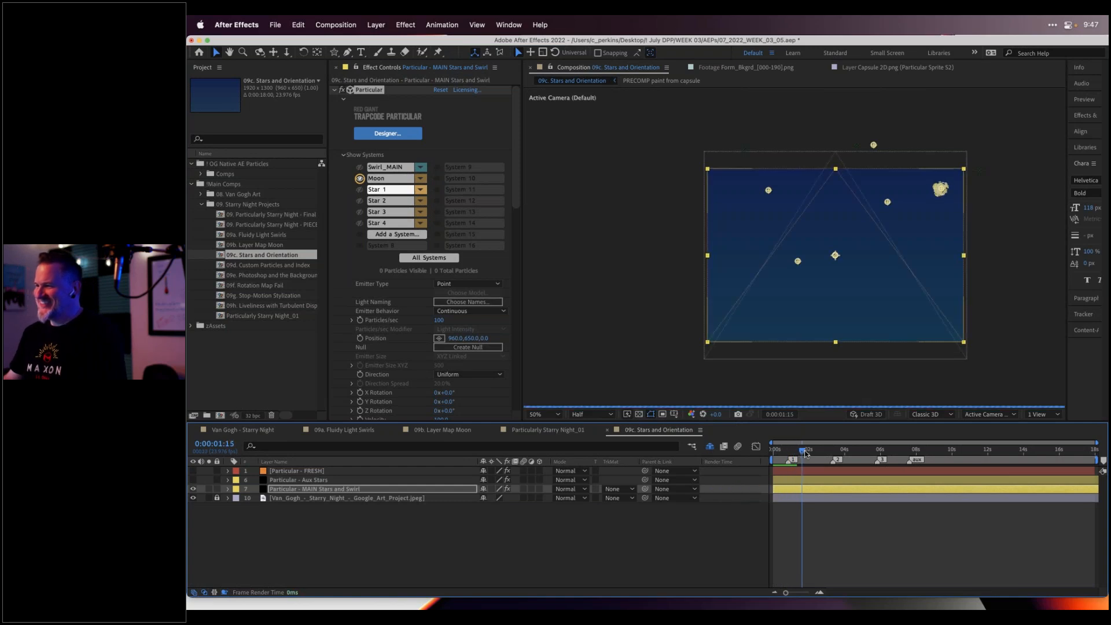
{"action": "left_click_drag", "start_coordinate": [805, 454], "coordinate": [796, 455]}
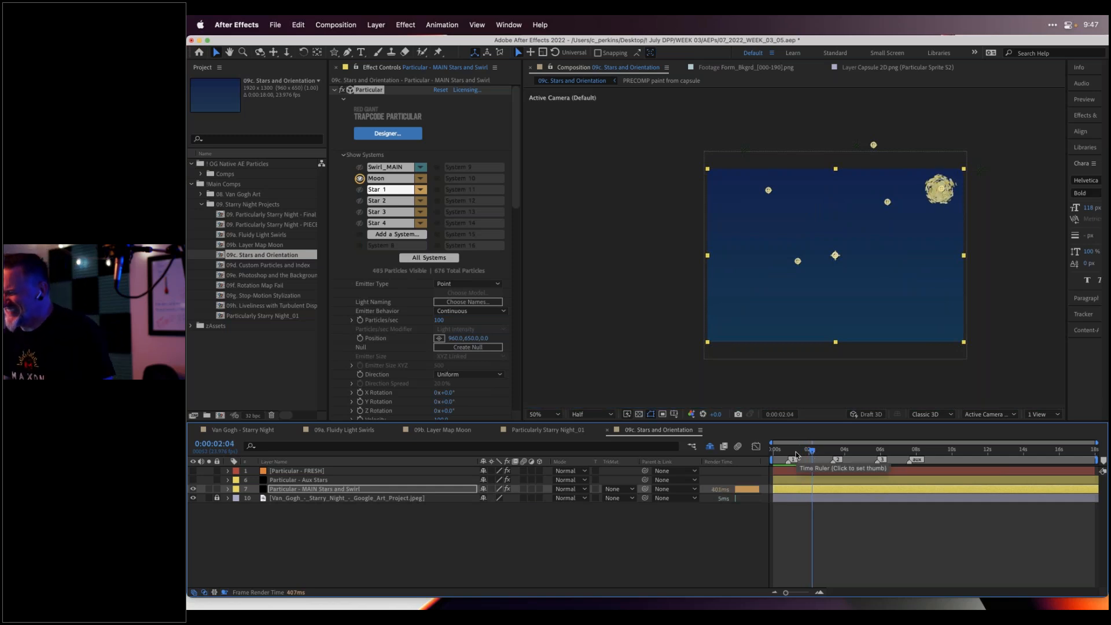
Scrub and play the soloed Moon system's animation up to 0:00:05:05 to examine how its particles build up
{"action": "left_click_drag", "start_coordinate": [796, 455], "coordinate": [799, 451]}
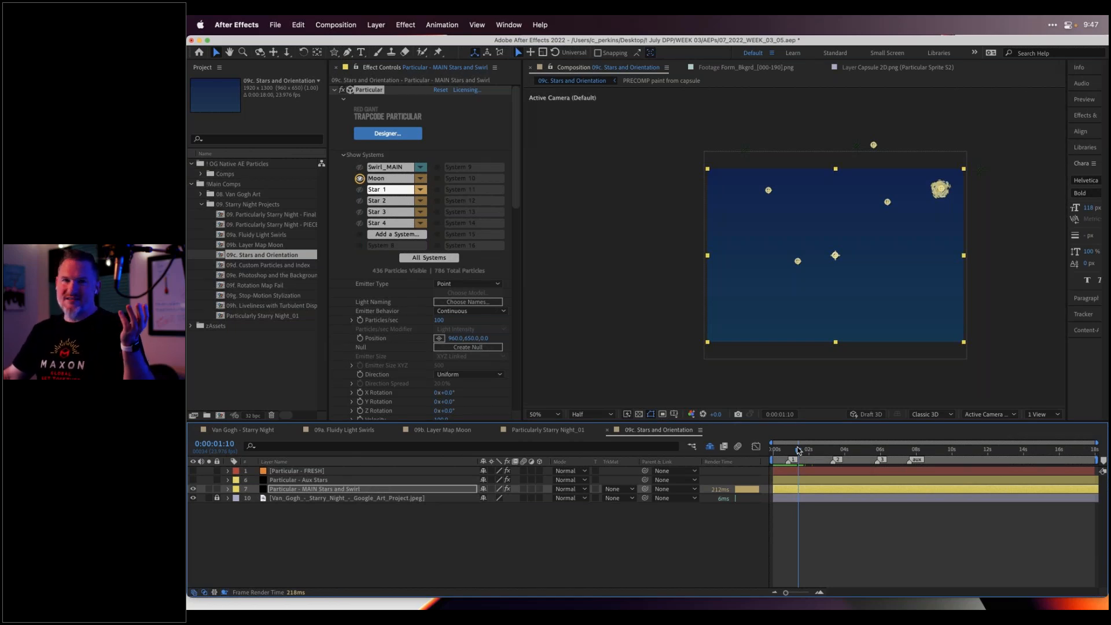
{"action": "left_click_drag", "start_coordinate": [798, 451], "coordinate": [827, 452]}
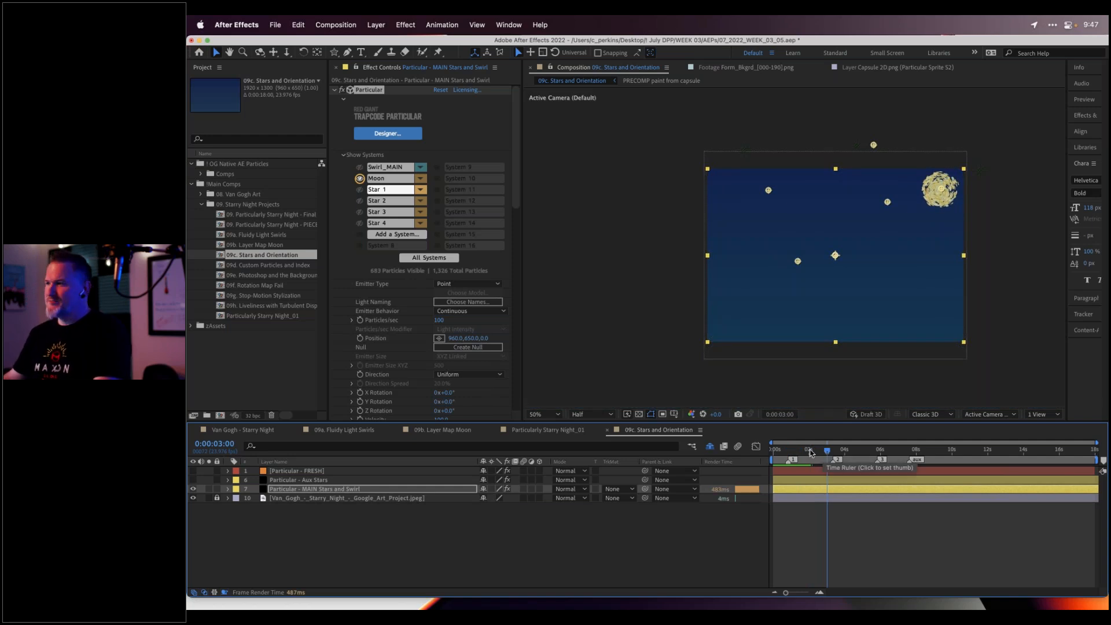
{"action": "left_click", "coordinate": [826, 452]}
{"action": "mouse_move", "coordinate": [818, 454]}
{"action": "left_mouse_down"}
{"action": "mouse_move", "coordinate": [806, 449]}
{"action": "mouse_move", "coordinate": [824, 447]}
{"action": "left_mouse_up"}
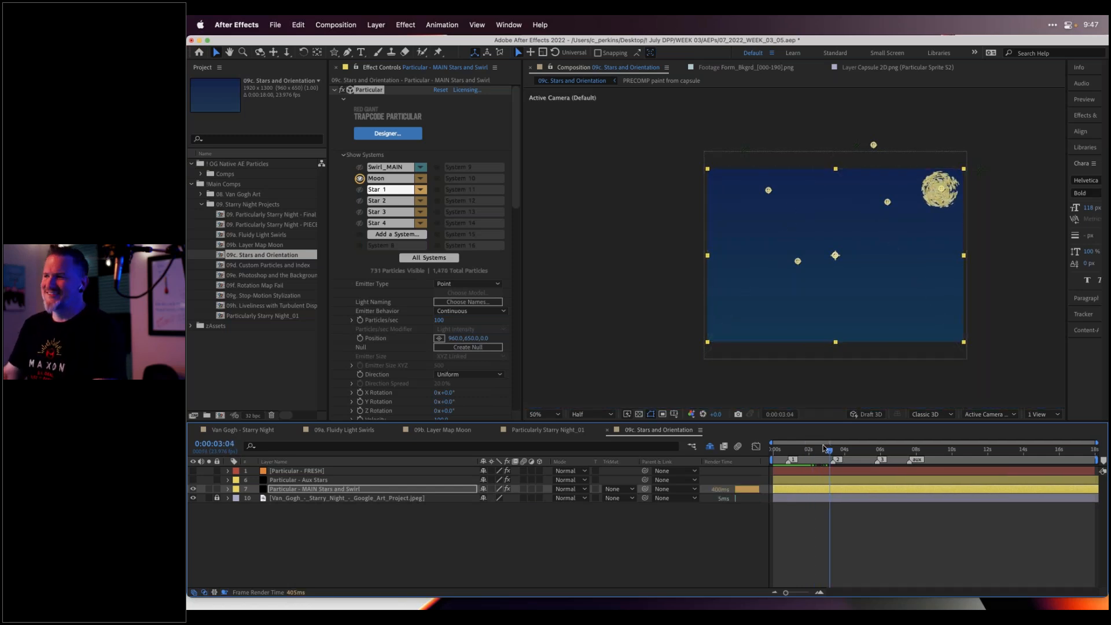
{"action": "left_click_drag", "start_coordinate": [820, 452], "coordinate": [813, 454]}
{"action": "key", "text": "space"}
{"action": "key", "text": "space"}
Examine the moon's swirling particles at 100% magnification, scrubbing the comp to 0:00:03:21
{"action": "key", "text": "h"}
{"action": "left_click_drag", "start_coordinate": [955, 186], "coordinate": [821, 233]}
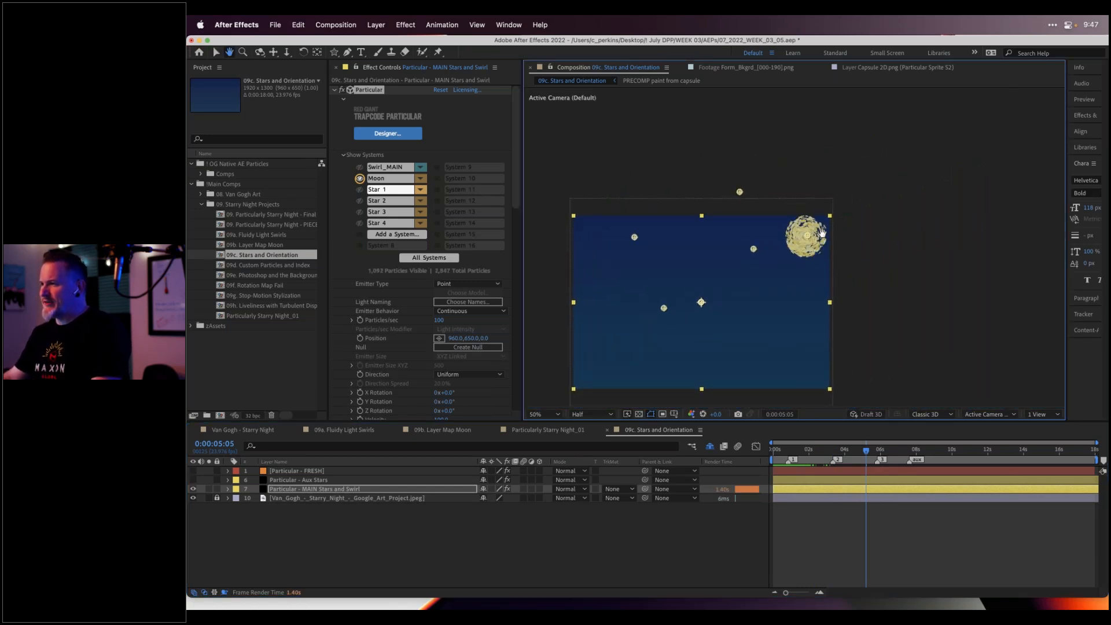
{"action": "key", "text": "v"}
{"action": "key", "text": "period"}
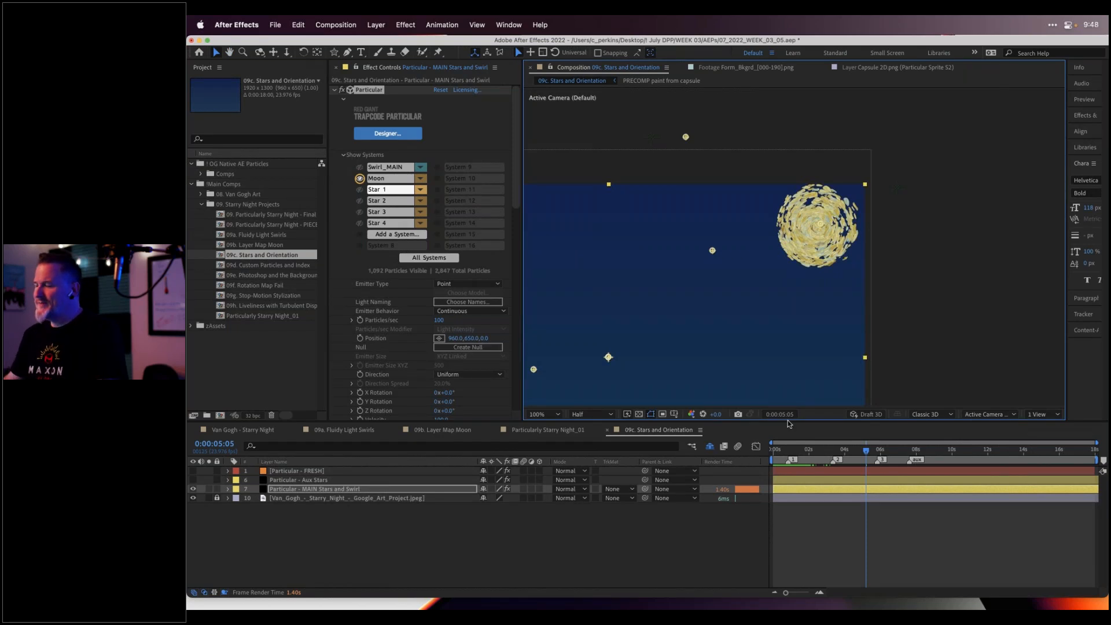
{"action": "left_click_drag", "start_coordinate": [785, 447], "coordinate": [843, 450]}
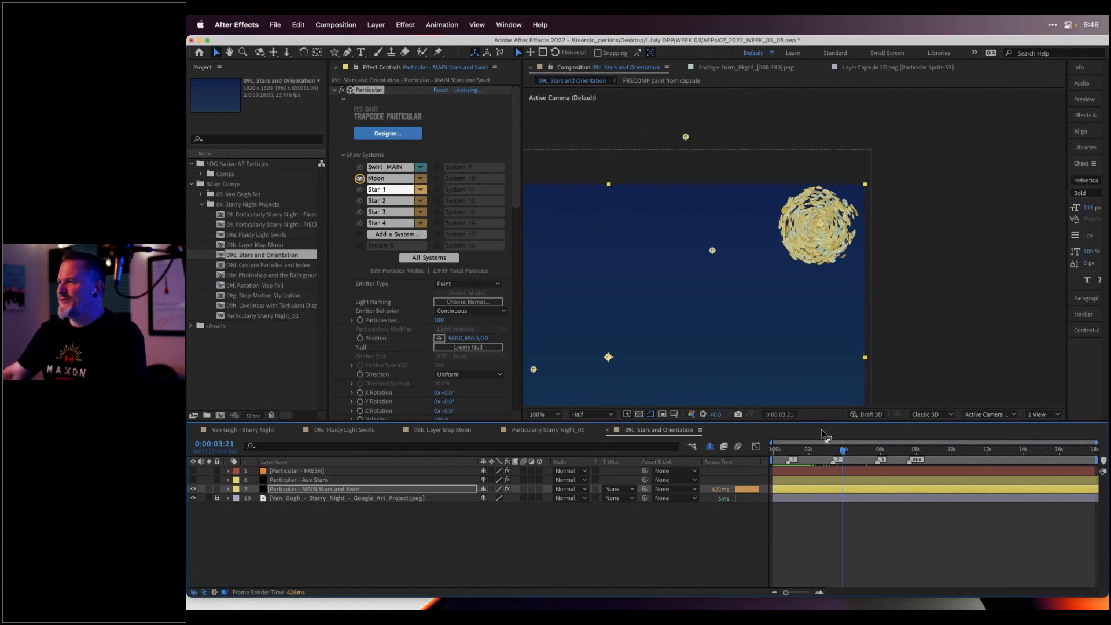
Select the Moon system in Particular and scrub through its particle growth to 0:00:04:13
{"action": "left_click", "coordinate": [384, 179]}
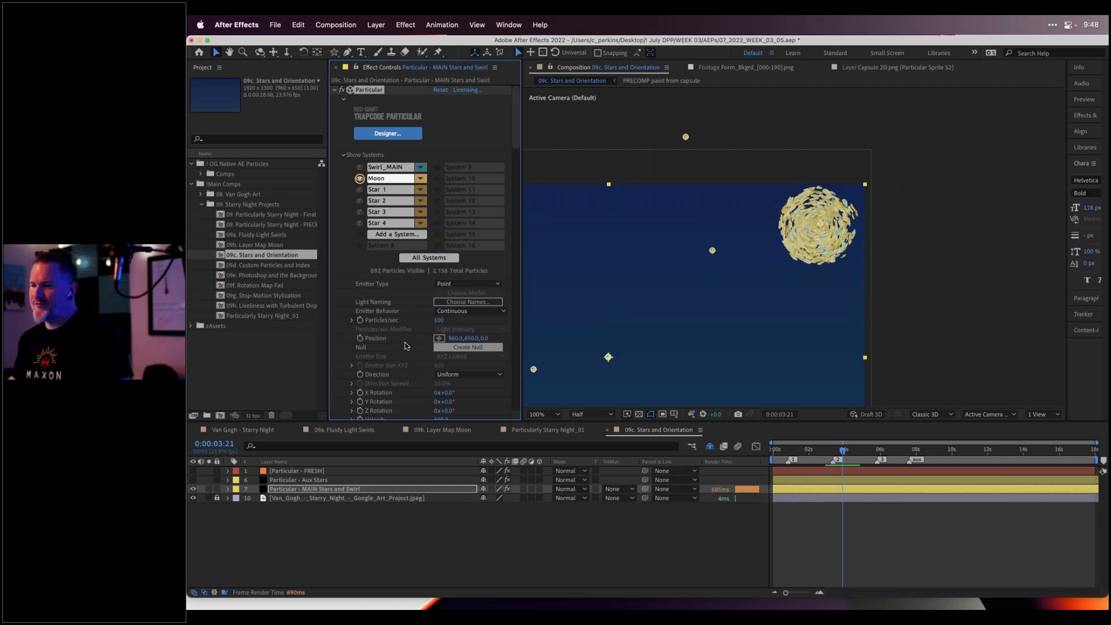
{"action": "left_click", "coordinate": [780, 450]}
{"action": "left_click_drag", "start_coordinate": [780, 451], "coordinate": [864, 452]}
{"action": "scroll", "coordinate": [516, 140], "scroll_direction": "down", "scroll_amount": 5}
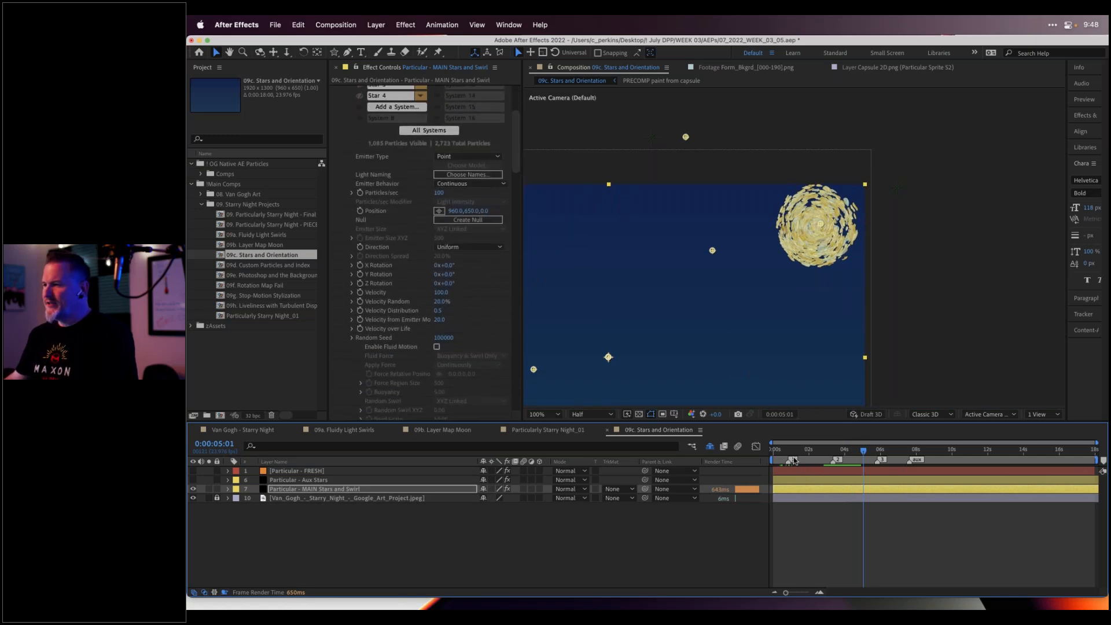
{"action": "left_click_drag", "start_coordinate": [784, 450], "coordinate": [855, 446]}
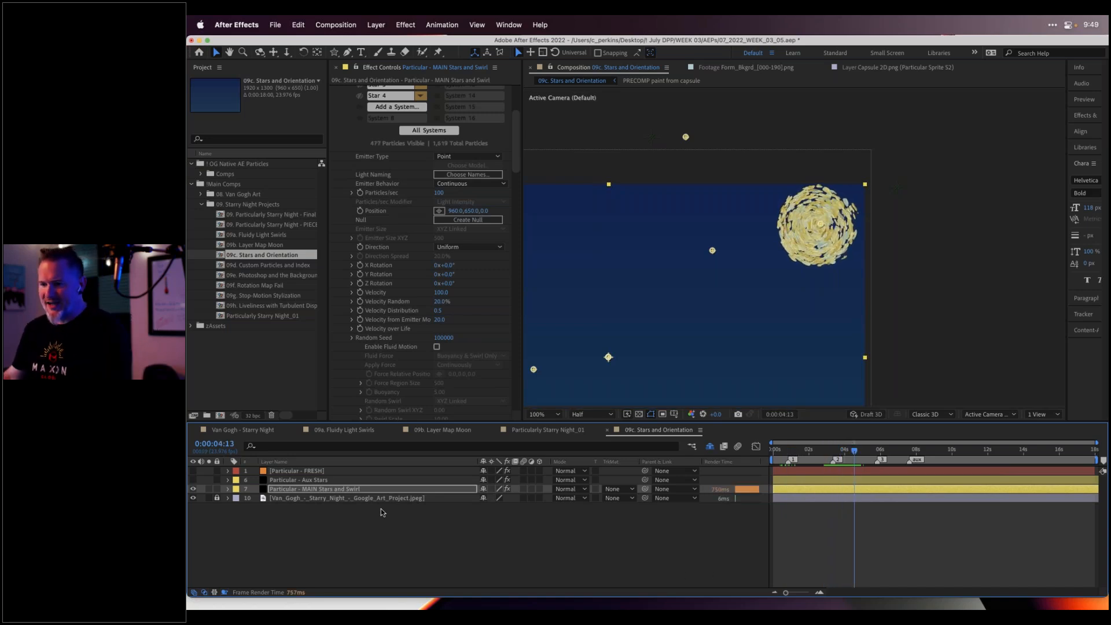
Swap visibility from the MAIN Stars and Swirl layer to Particular - FRESH, and scrub its default particles to 0:00:06:08 with nothing selected
{"action": "left_click", "coordinate": [193, 490]}
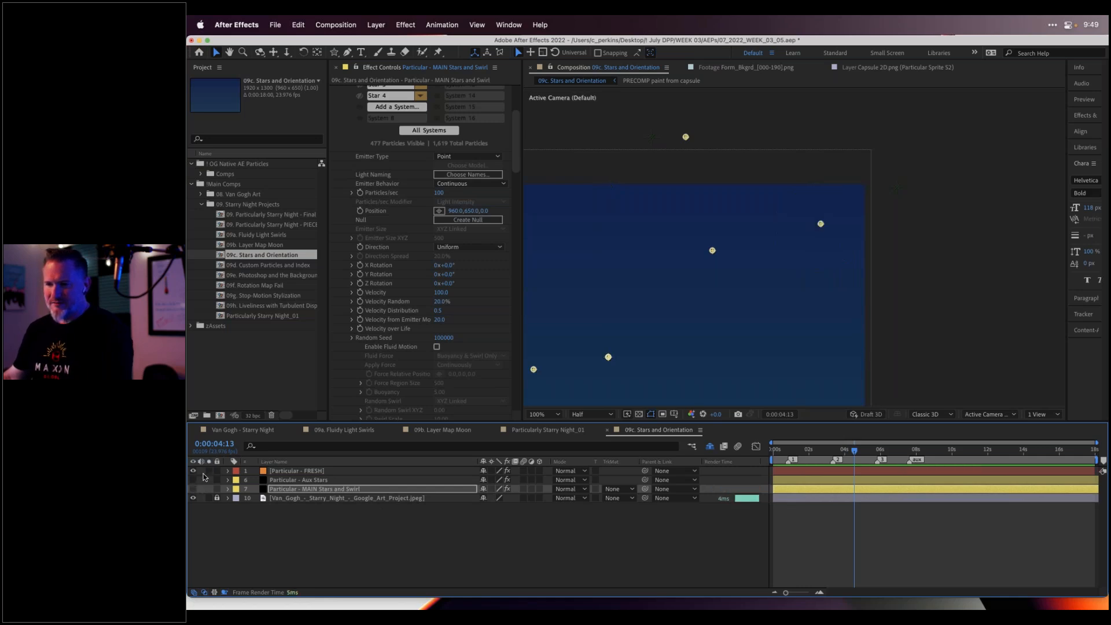
{"action": "left_click", "coordinate": [193, 470]}
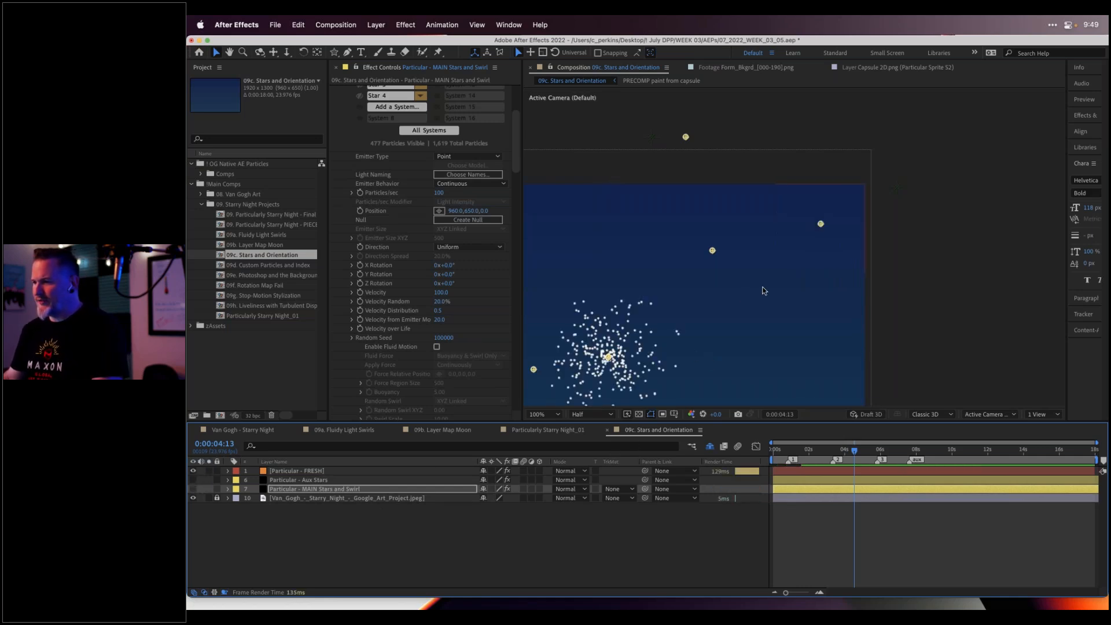
{"action": "left_click", "coordinate": [710, 291]}
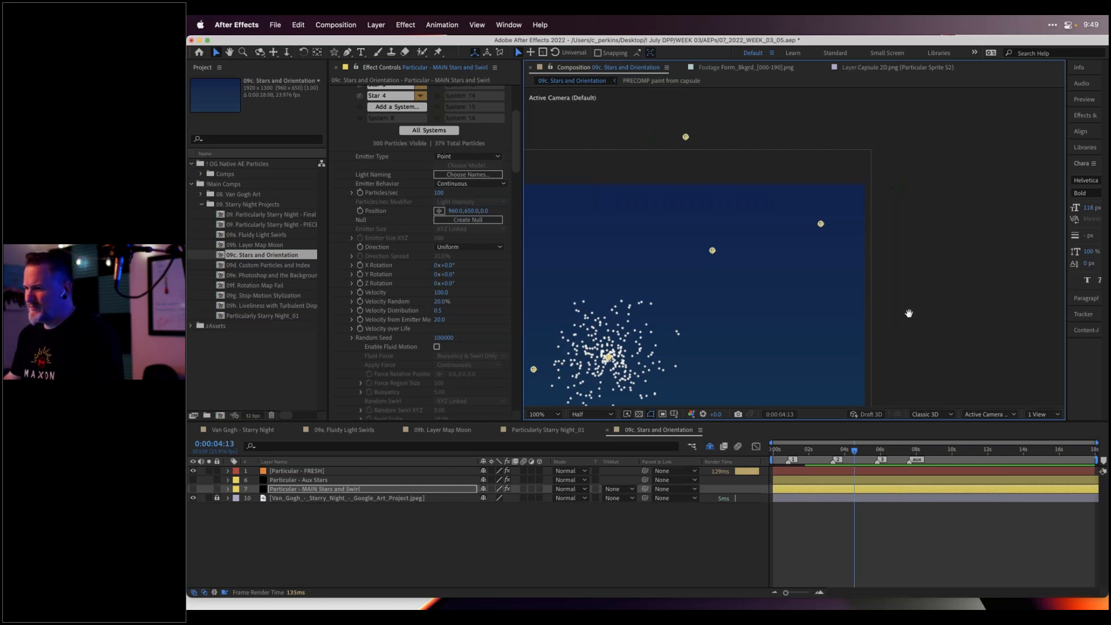
{"action": "key", "text": "super+shift+a"}
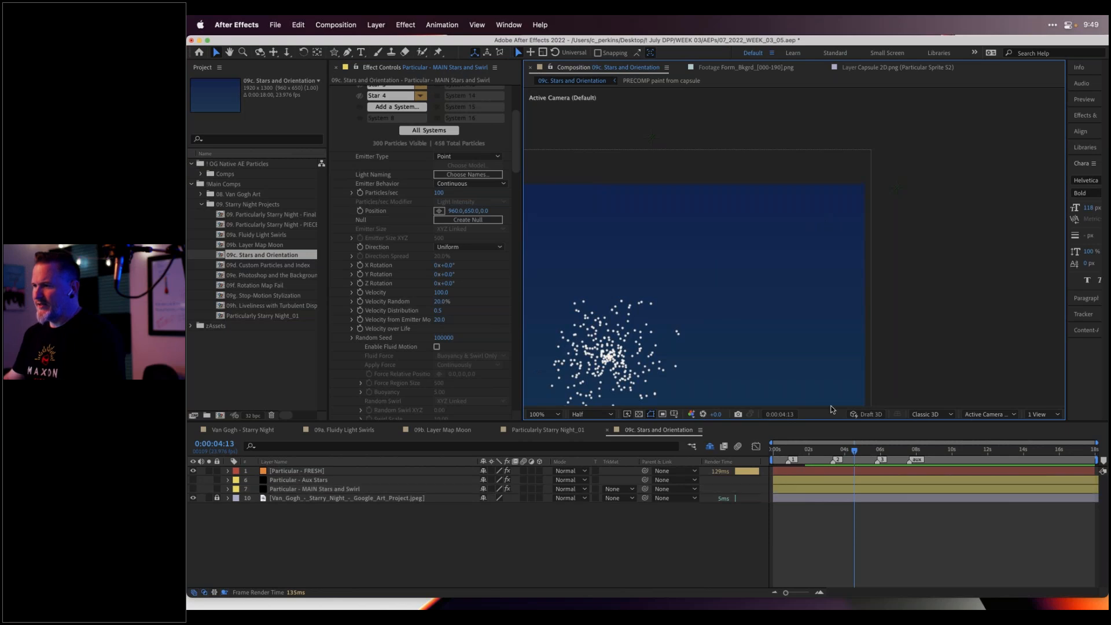
{"action": "key", "text": "comma"}
{"action": "left_click_drag", "start_coordinate": [711, 305], "coordinate": [763, 258]}
{"action": "key", "text": "period"}
{"action": "left_click_drag", "start_coordinate": [797, 454], "coordinate": [887, 450]}
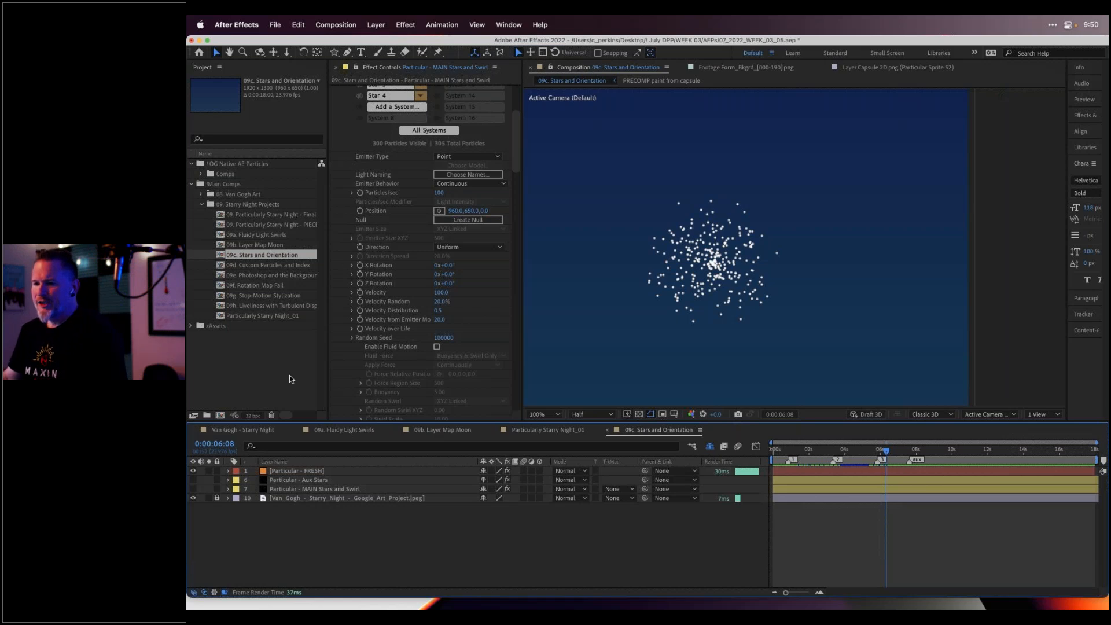
Hide the Particular - FRESH layer, show and select Particular - MAIN Stars and Swirl, and scrub to 0:00:03:06
{"action": "left_click", "coordinate": [194, 471]}
{"action": "left_click", "coordinate": [193, 489]}
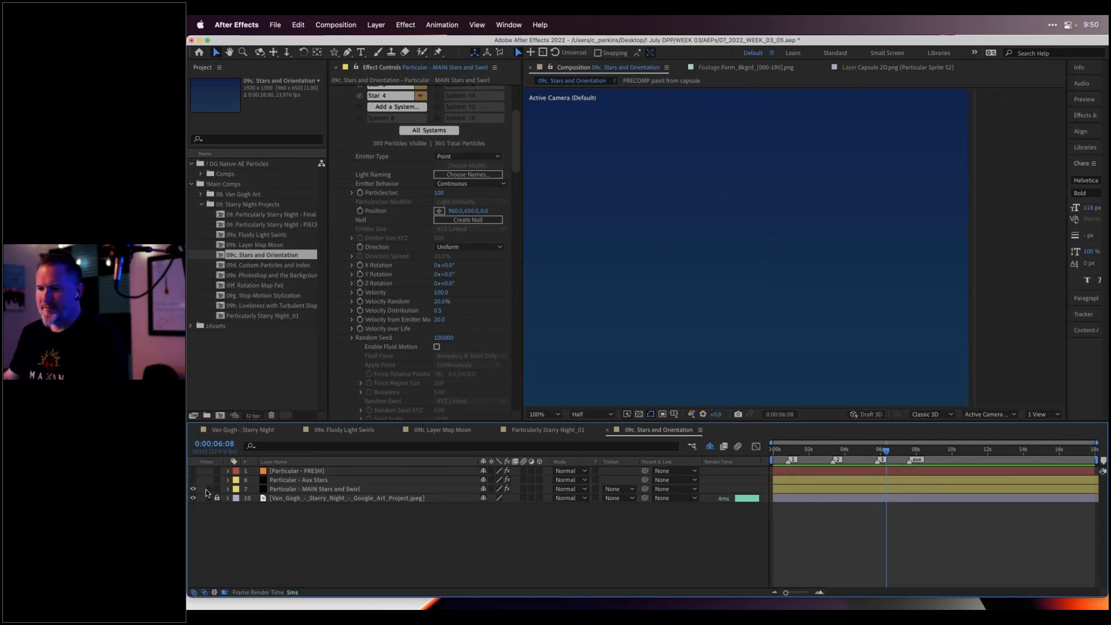
{"action": "left_click", "coordinate": [285, 491]}
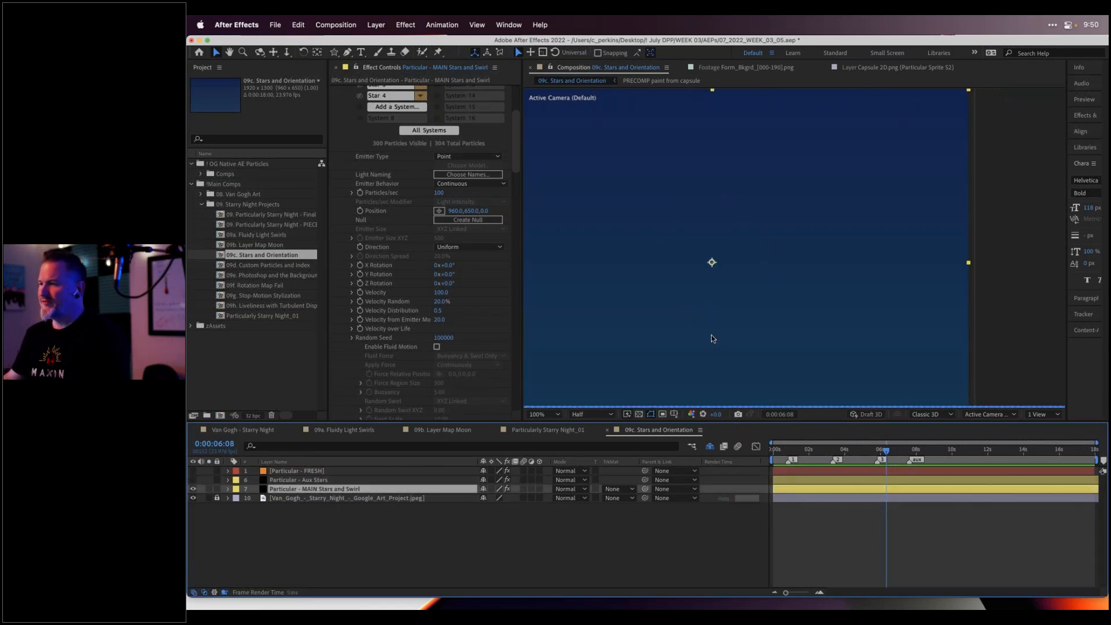
{"action": "left_click", "coordinate": [788, 451]}
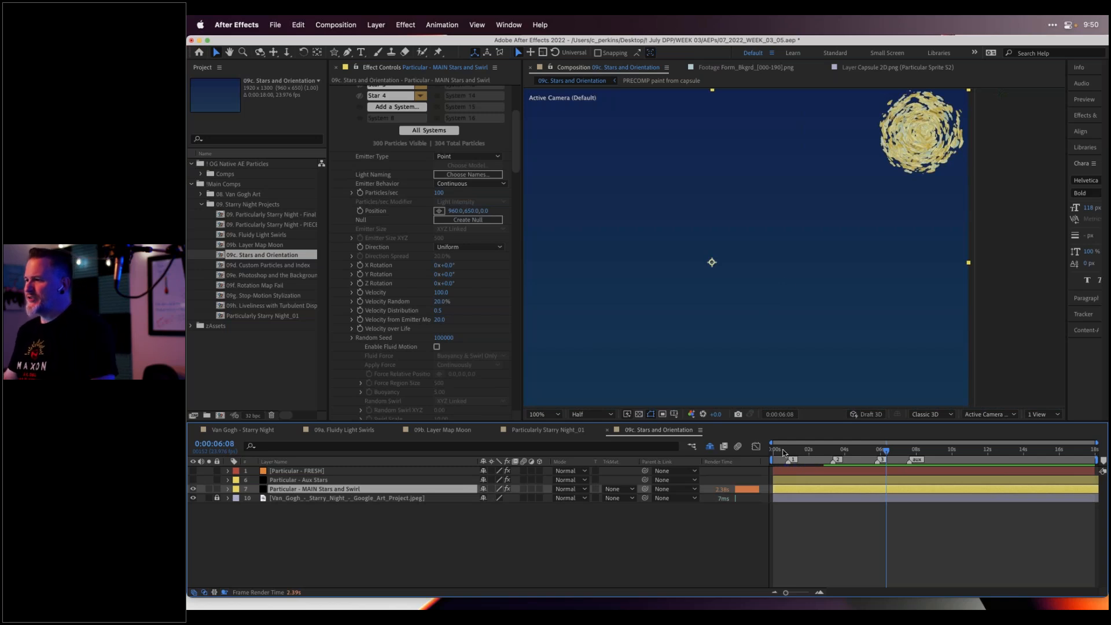
{"action": "left_click_drag", "start_coordinate": [790, 451], "coordinate": [832, 447]}
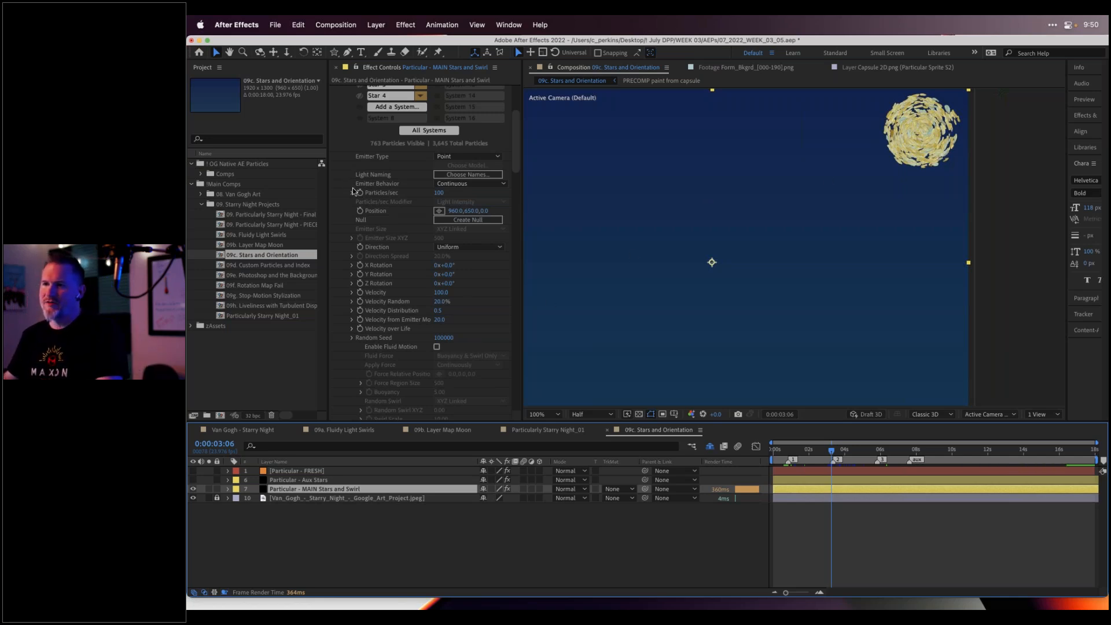
Collapse the Moon system's Particle S2 and Displace S2 settings and expand Environment S2 to examine its Air Density
{"action": "scroll", "coordinate": [354, 191], "scroll_direction": "down", "scroll_amount": 15}
{"action": "scroll", "coordinate": [359, 252], "scroll_direction": "down", "scroll_amount": 5}
{"action": "left_click", "coordinate": [344, 236]}
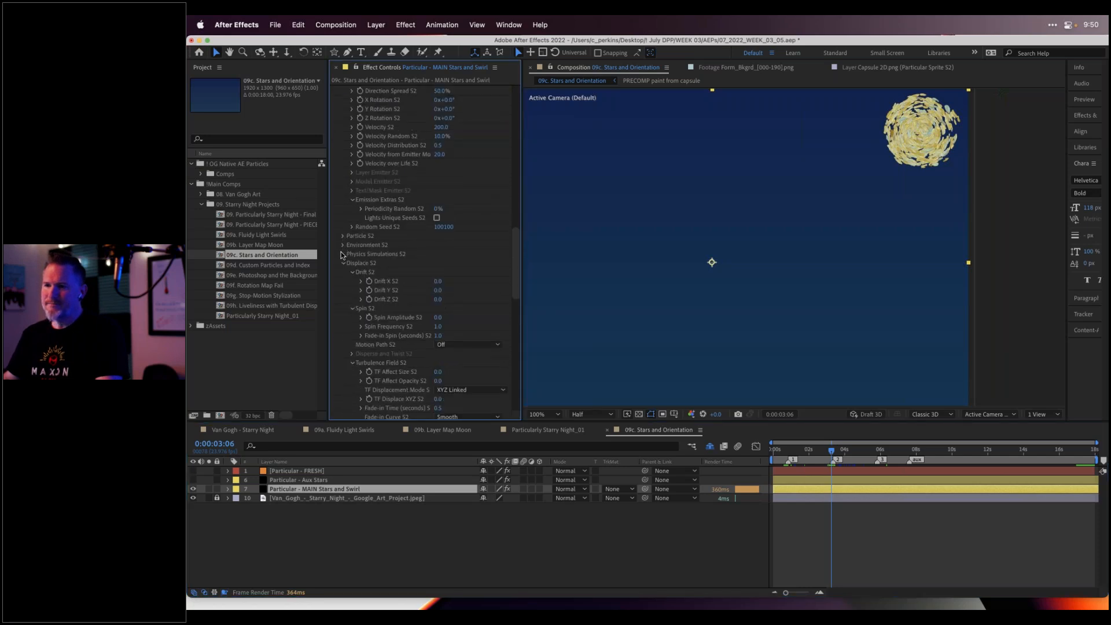
{"action": "left_click", "coordinate": [344, 263]}
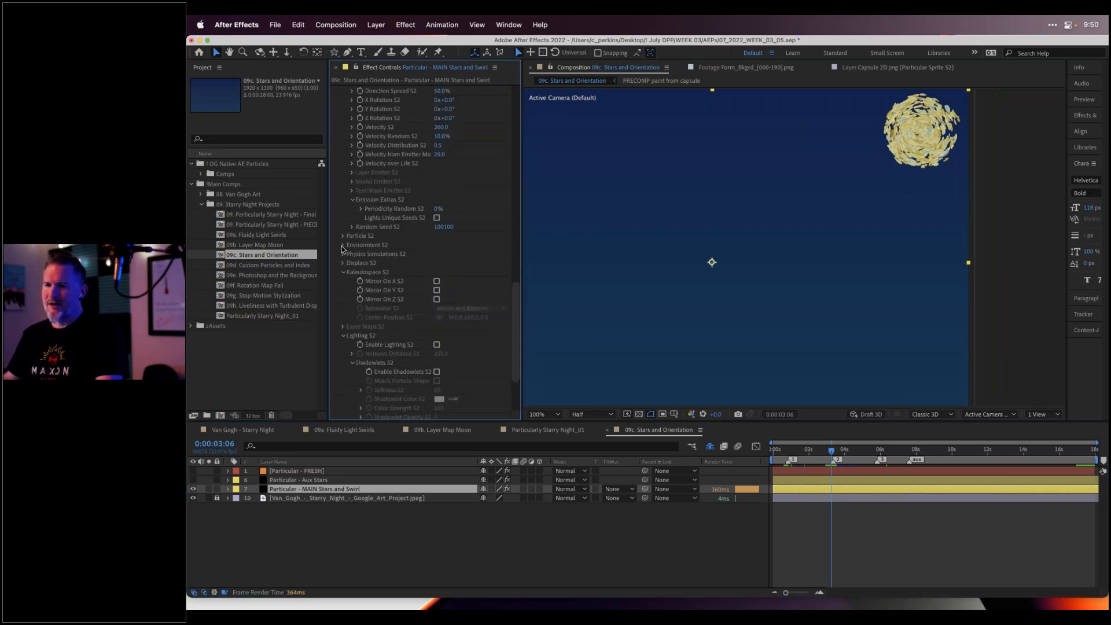
{"action": "left_click", "coordinate": [343, 247]}
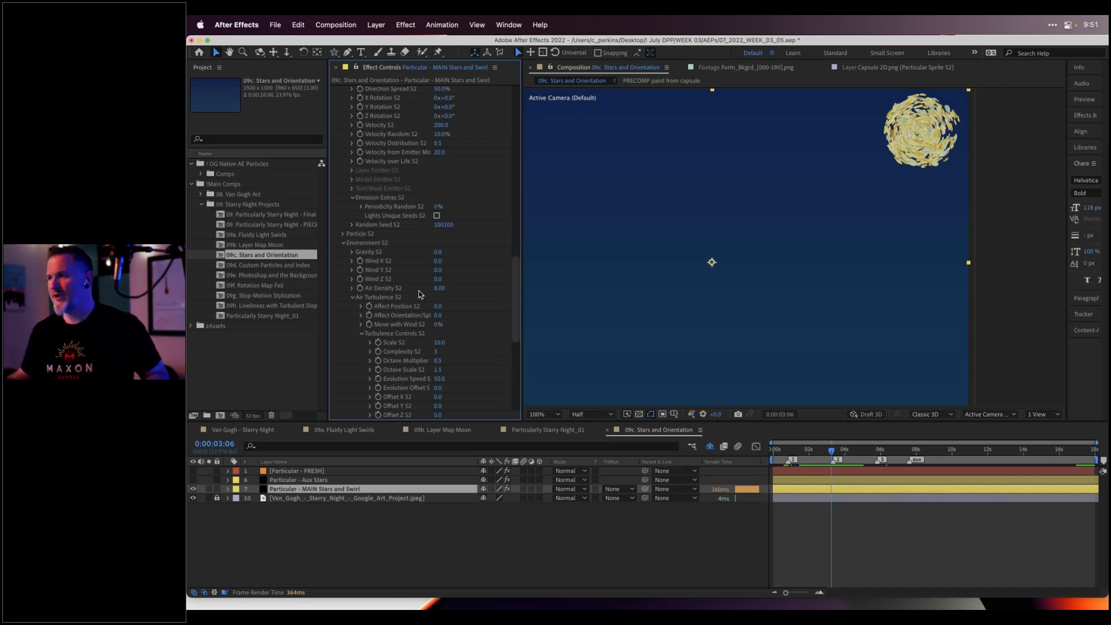
Collapse Environment S2 and expand Particle S2 to examine the Moon's particle settings, including its Color Gradient
{"action": "left_click", "coordinate": [344, 243]}
{"action": "left_click", "coordinate": [344, 234]}
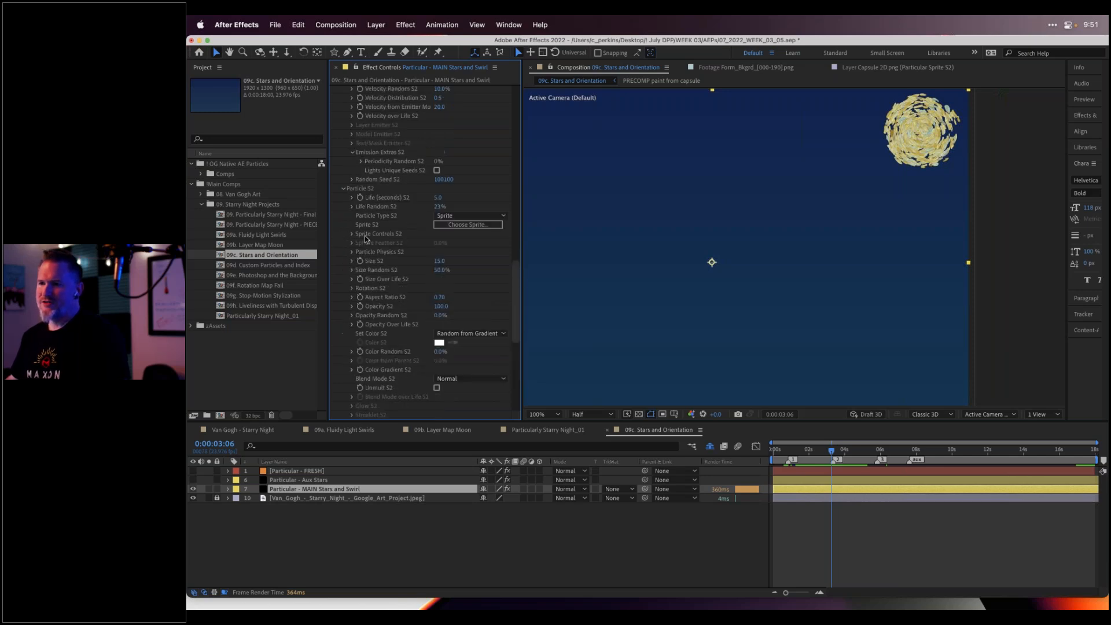
{"action": "scroll", "coordinate": [515, 307], "scroll_direction": "down", "scroll_amount": 2}
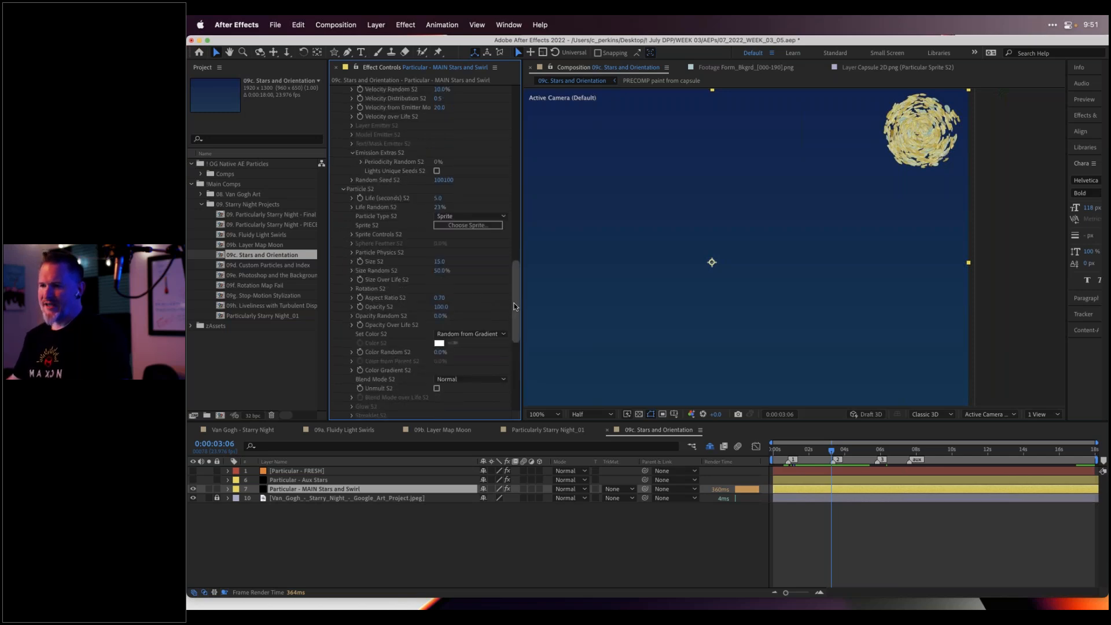
{"action": "scroll", "coordinate": [516, 307], "scroll_direction": "down", "scroll_amount": 5}
{"action": "left_click", "coordinate": [353, 260]}
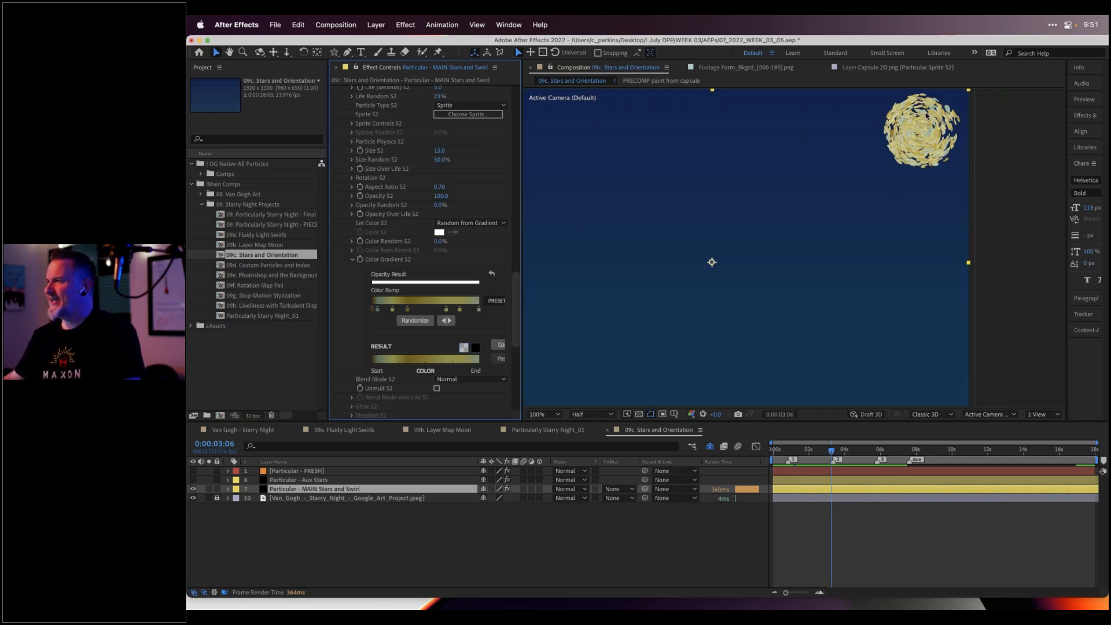
{"action": "left_click", "coordinate": [352, 260]}
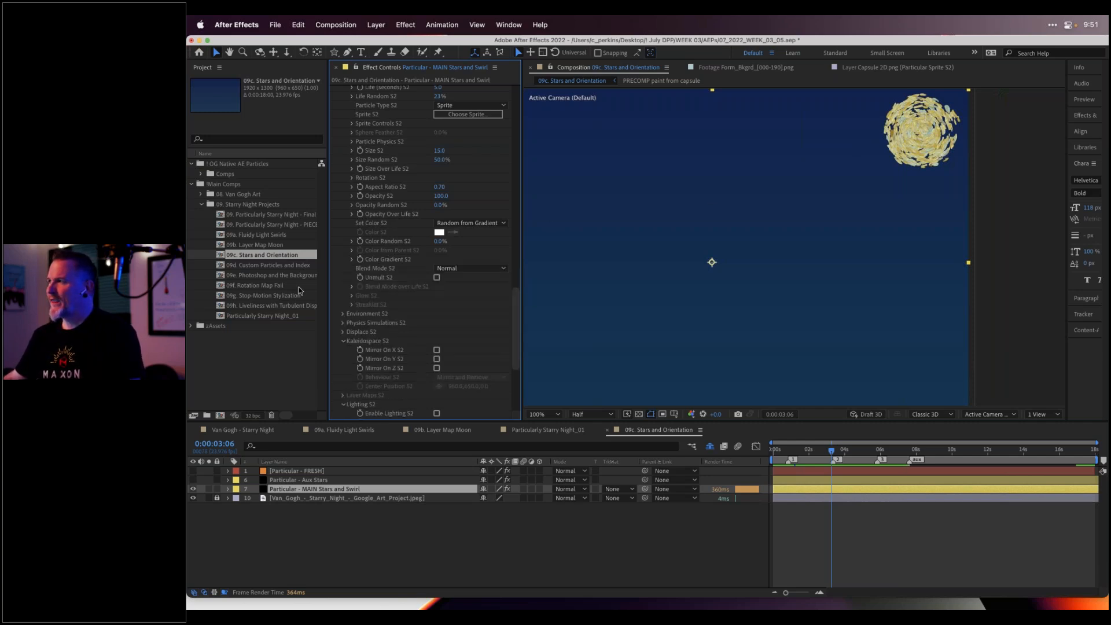
Open the 09d. Custom Particles and Index comp and scrub to 0:00:04:05 to examine the moon and star particles
{"action": "left_click", "coordinate": [222, 267]}
{"action": "double_click", "coordinate": [223, 267]}
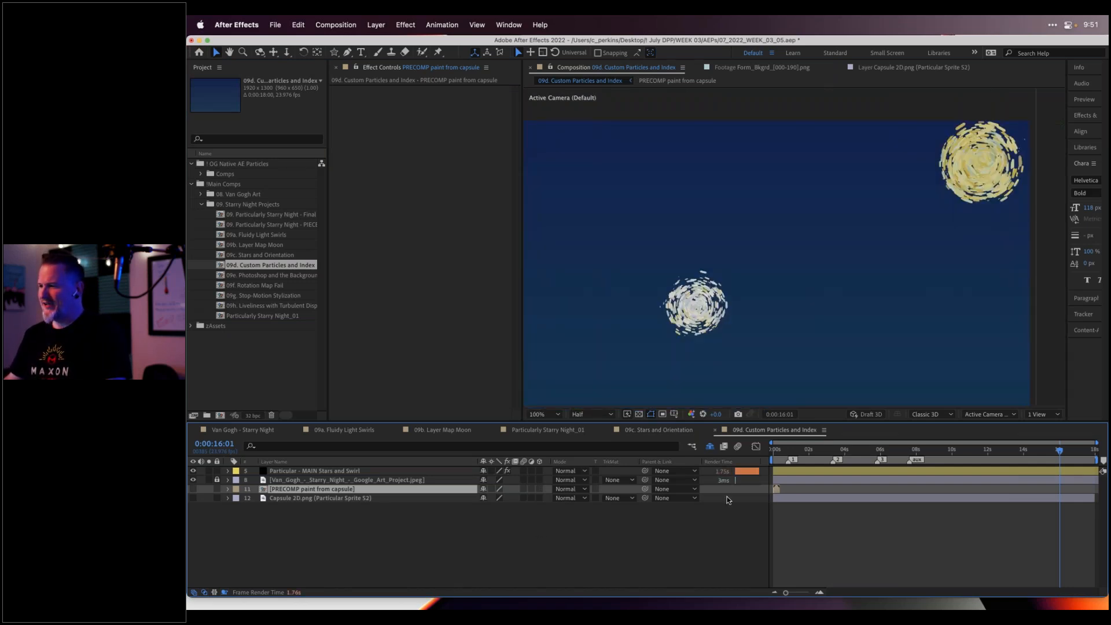
{"action": "left_click_drag", "start_coordinate": [785, 452], "coordinate": [847, 460]}
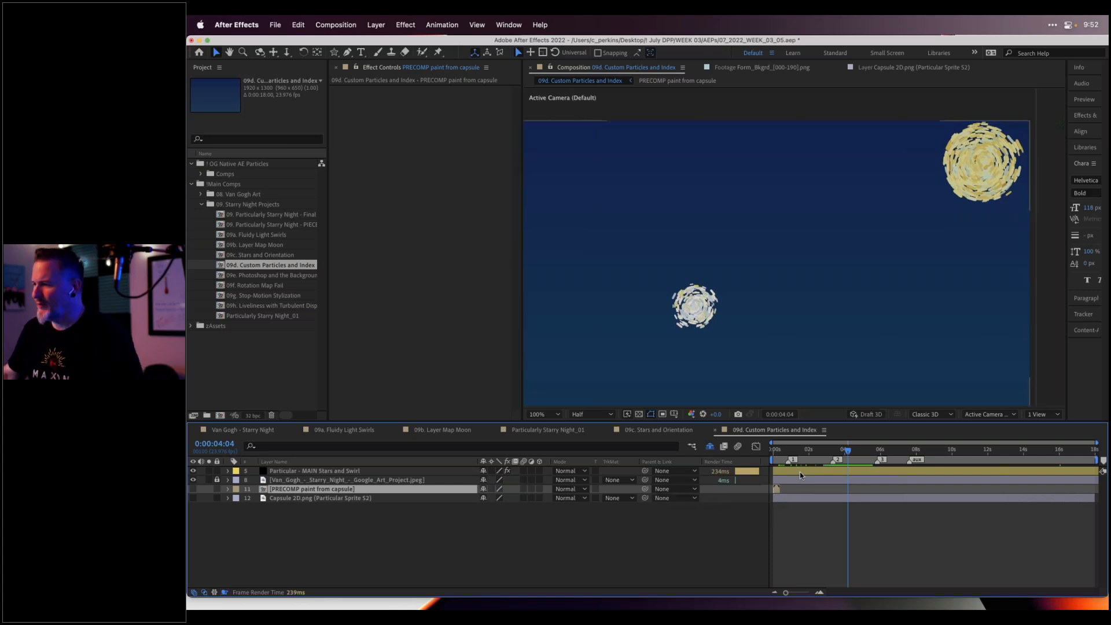
{"action": "left_click", "coordinate": [844, 451]}
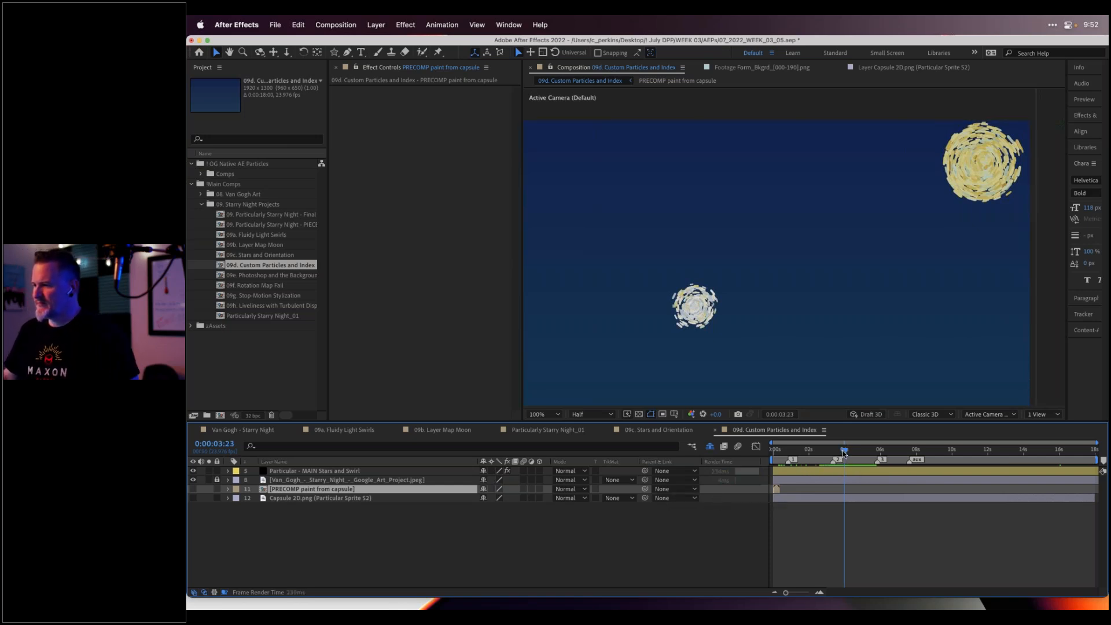
{"action": "left_click_drag", "start_coordinate": [845, 453], "coordinate": [849, 457]}
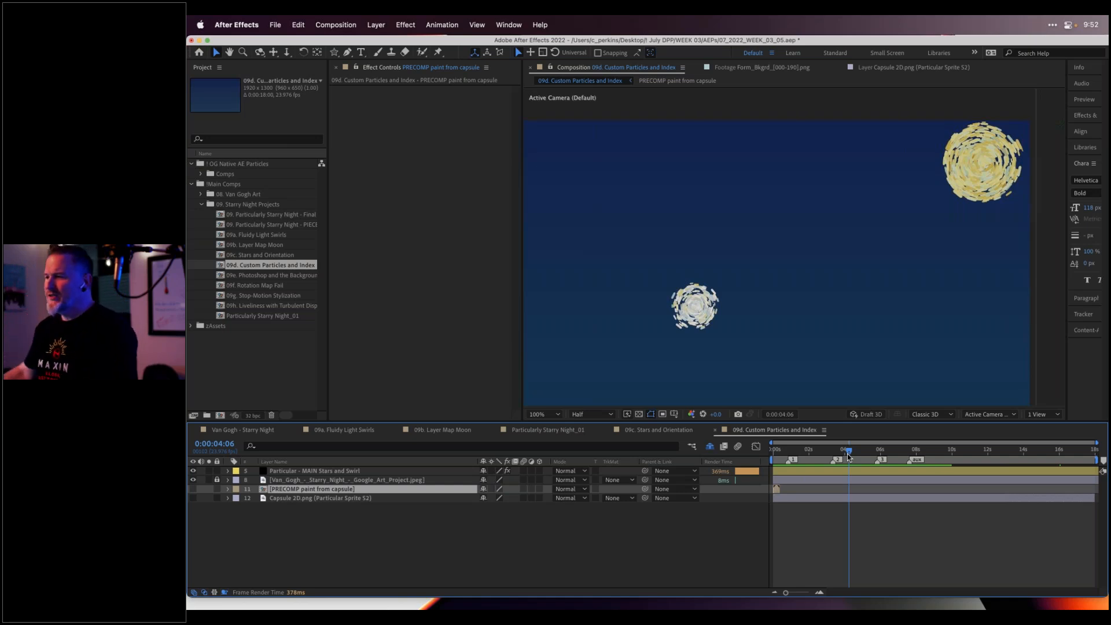
{"action": "left_click", "coordinate": [848, 455]}
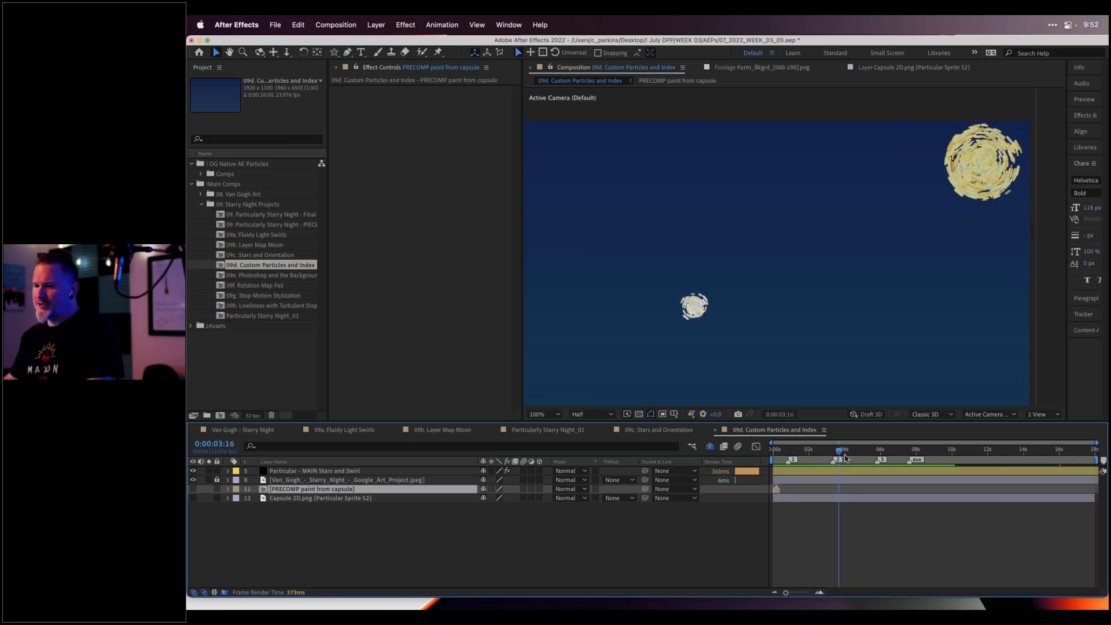
Pre-compose the Capsule 2D.png layer into a new composition named PRECOMP paint particle, leaving its attributes in place
{"action": "left_click", "coordinate": [361, 498]}
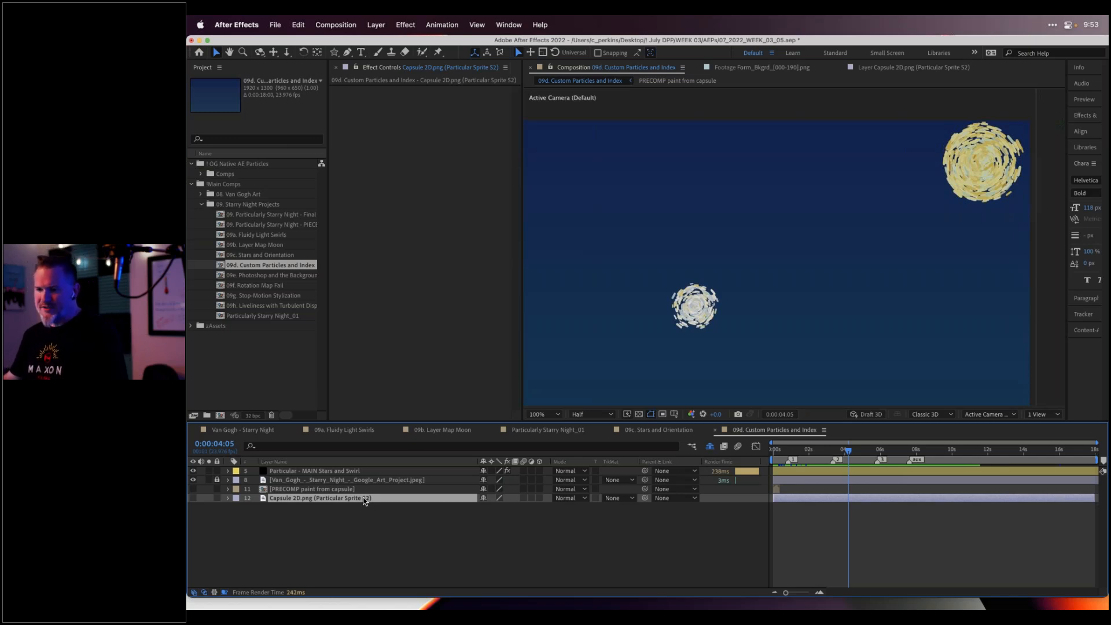
{"action": "key", "text": "super+shift+c"}
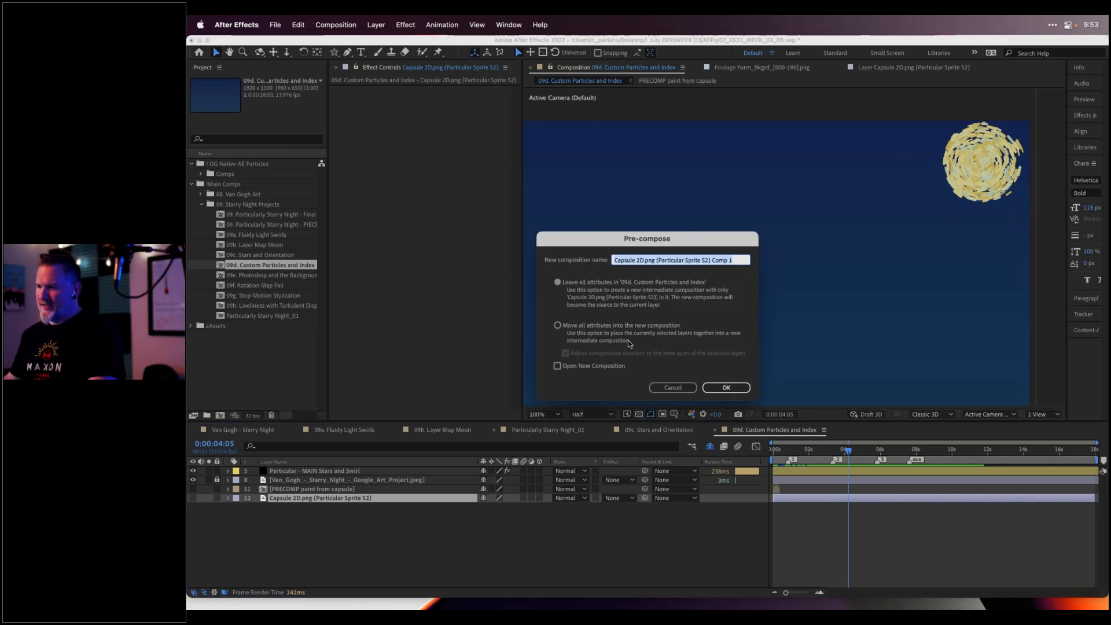
{"action": "left_click", "coordinate": [734, 263]}
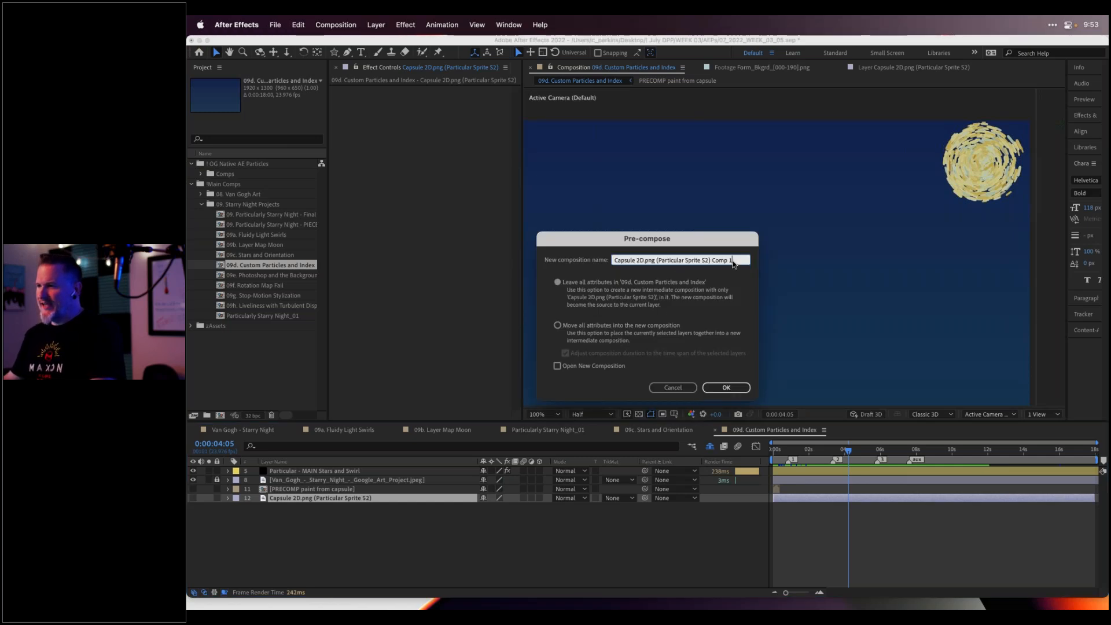
{"action": "type", "text": "PRECOMP"}
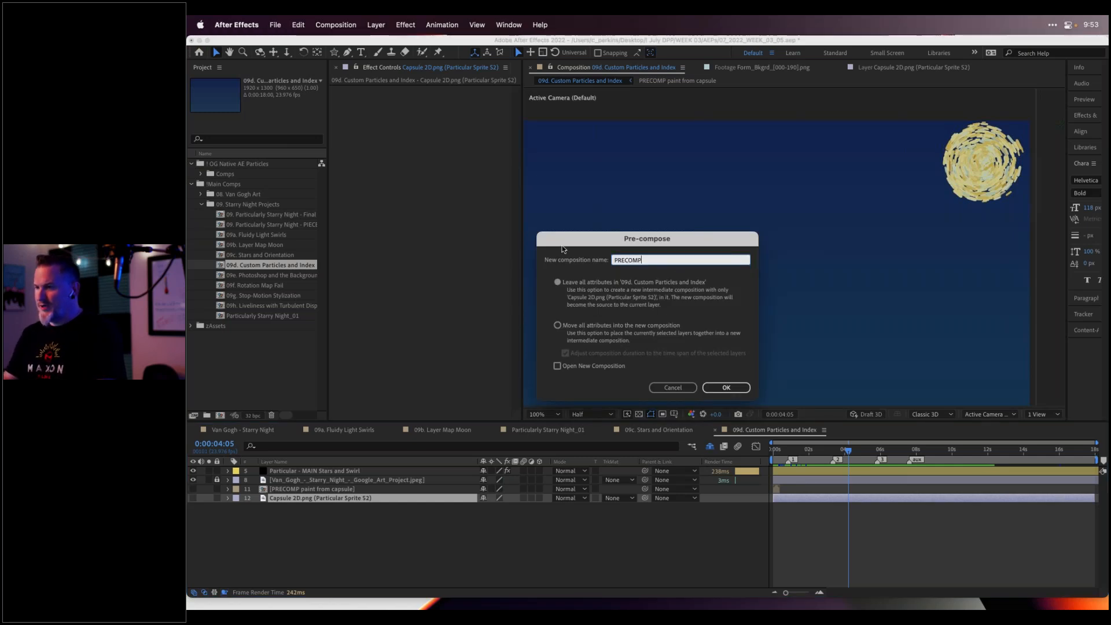
{"action": "type", "text": " pai"}
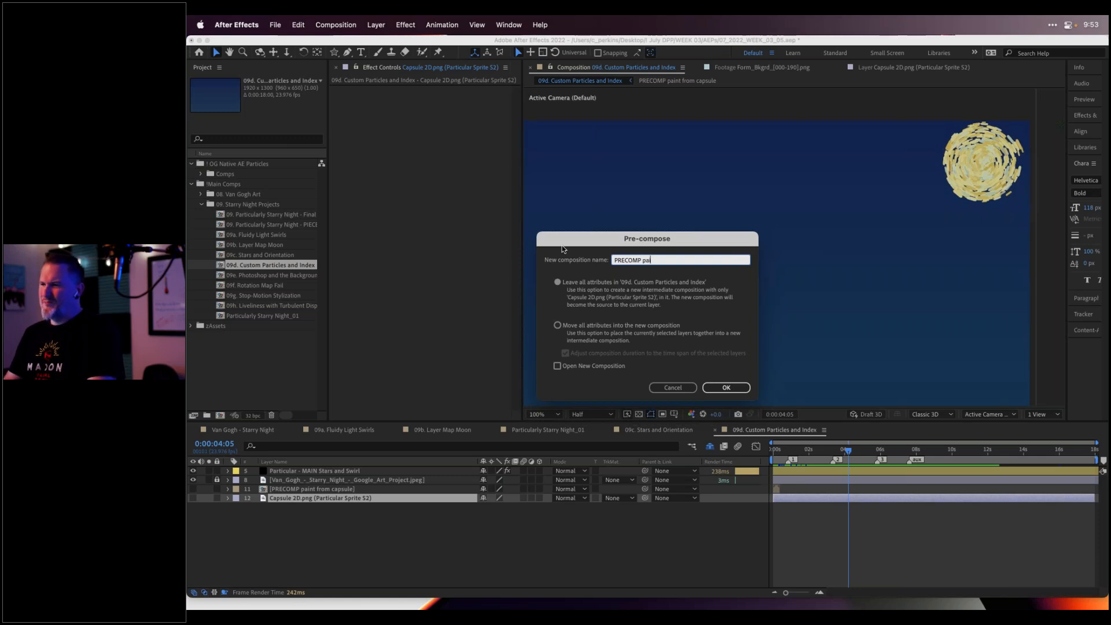
{"action": "type", "text": "nt particle"}
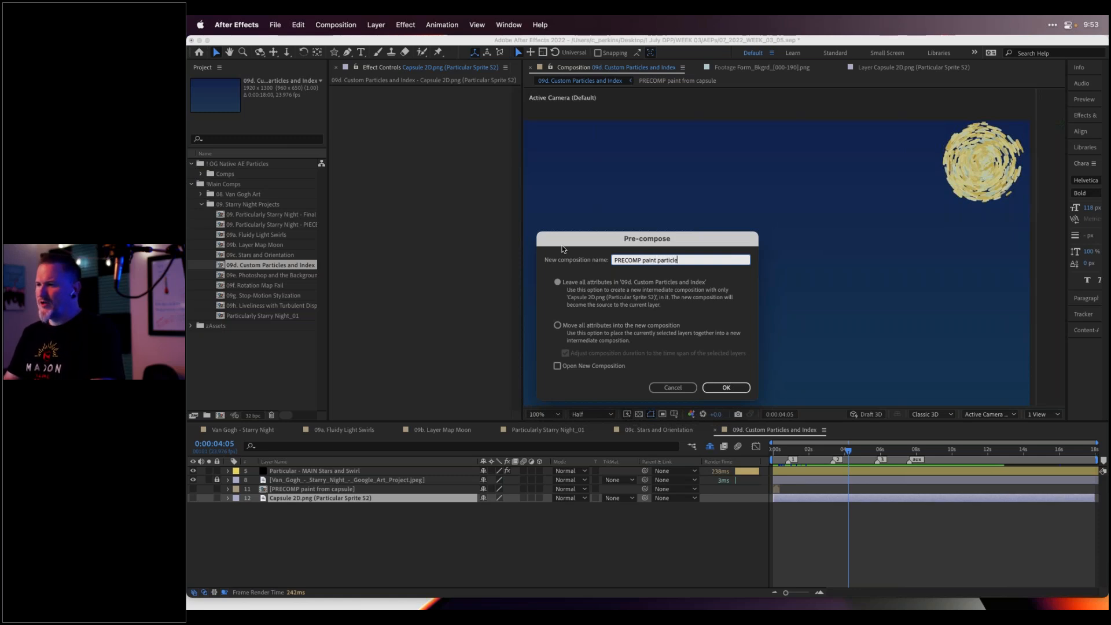
{"action": "key", "text": "Return"}
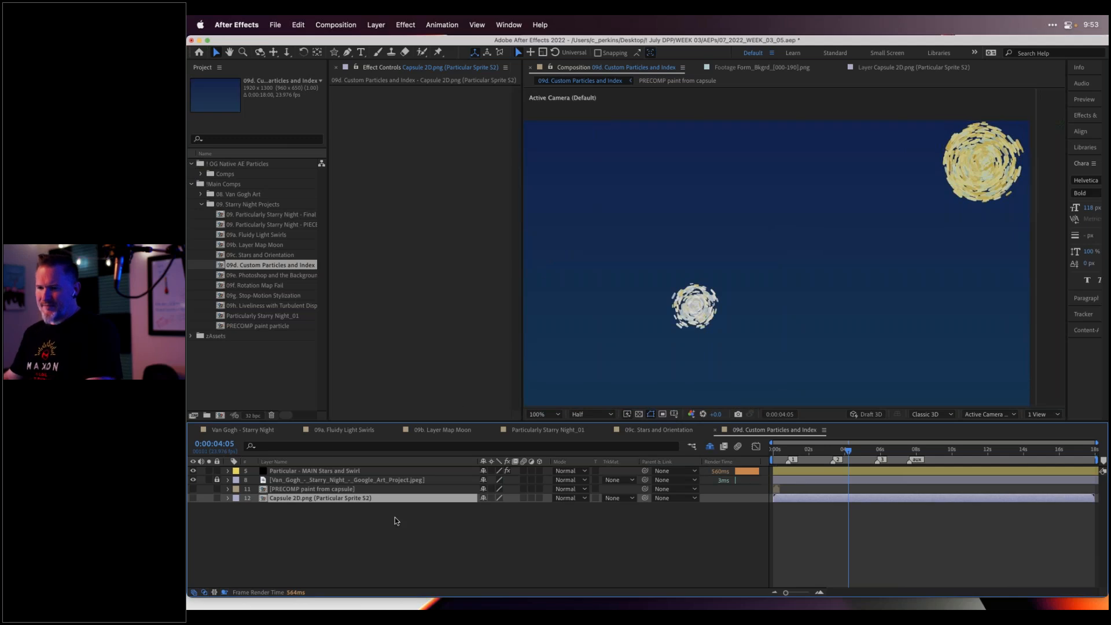
Open the PRECOMP paint particle comp and trim its Capsule 2D.png layer to a single frame at 0:00:00:00
{"action": "double_click", "coordinate": [403, 502]}
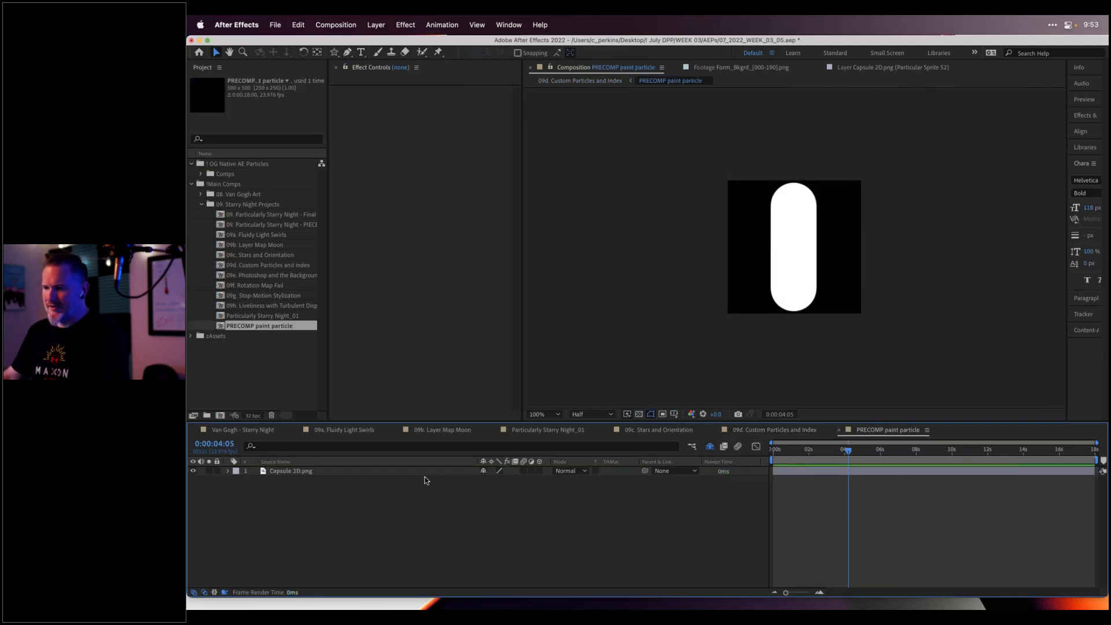
{"action": "left_click", "coordinate": [794, 450]}
{"action": "left_click_drag", "start_coordinate": [793, 454], "coordinate": [776, 455]}
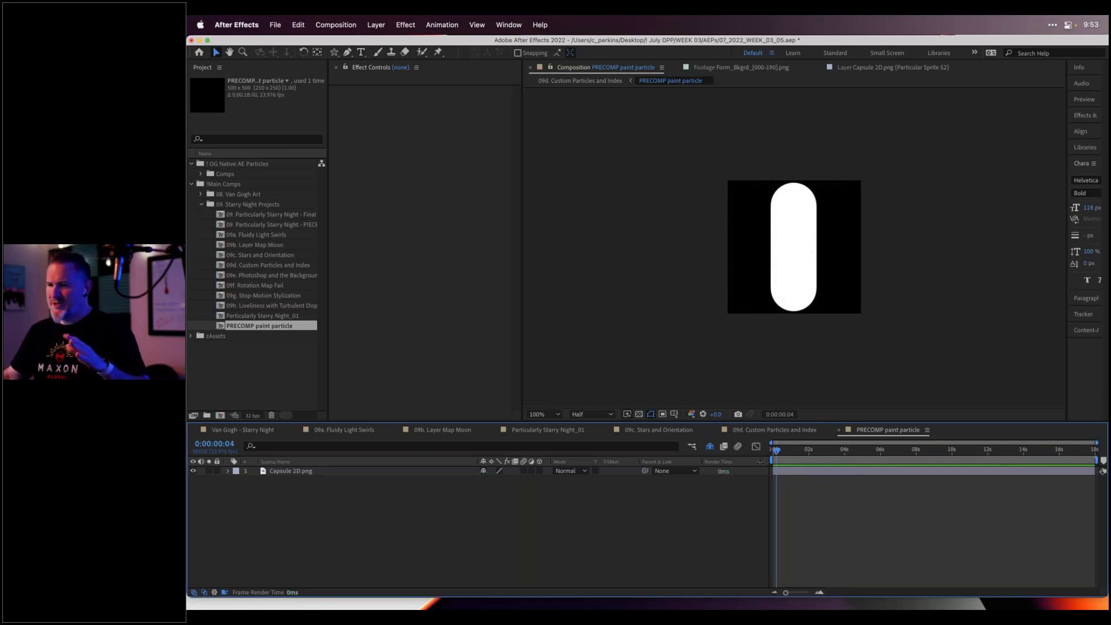
{"action": "left_click", "coordinate": [789, 471]}
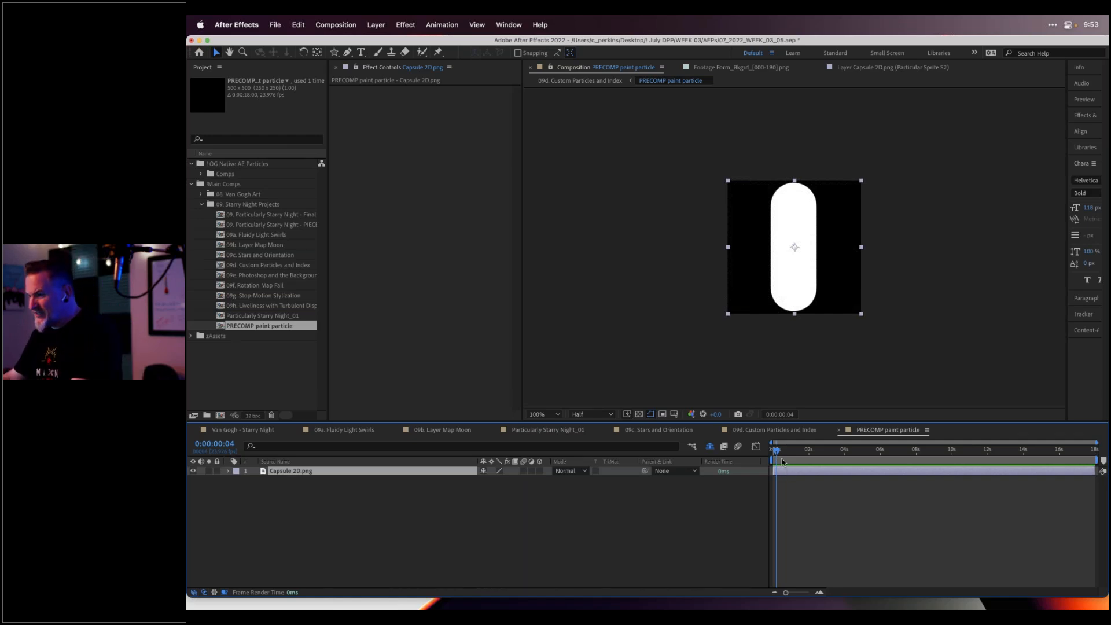
{"action": "key", "text": "semicolon"}
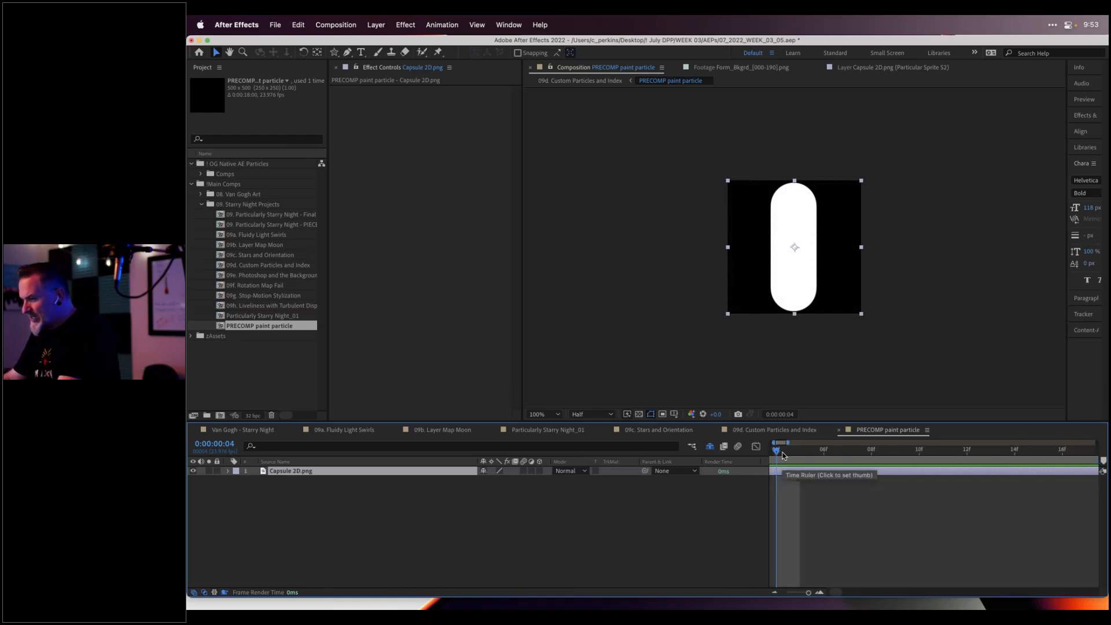
{"action": "key", "text": "Home"}
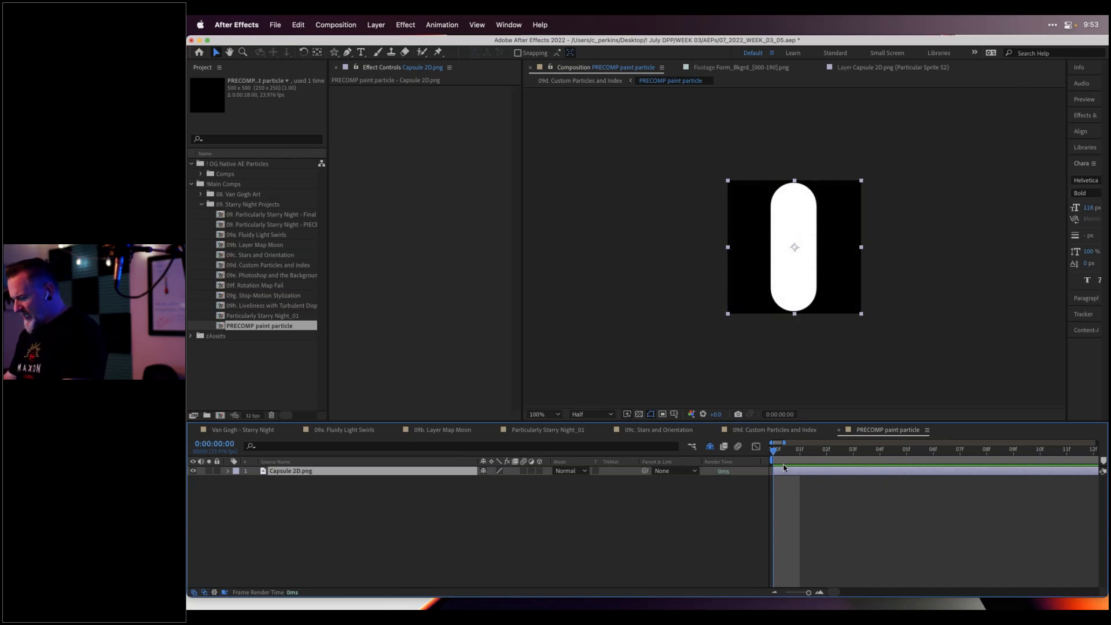
{"action": "key", "text": "alt+bracketright"}
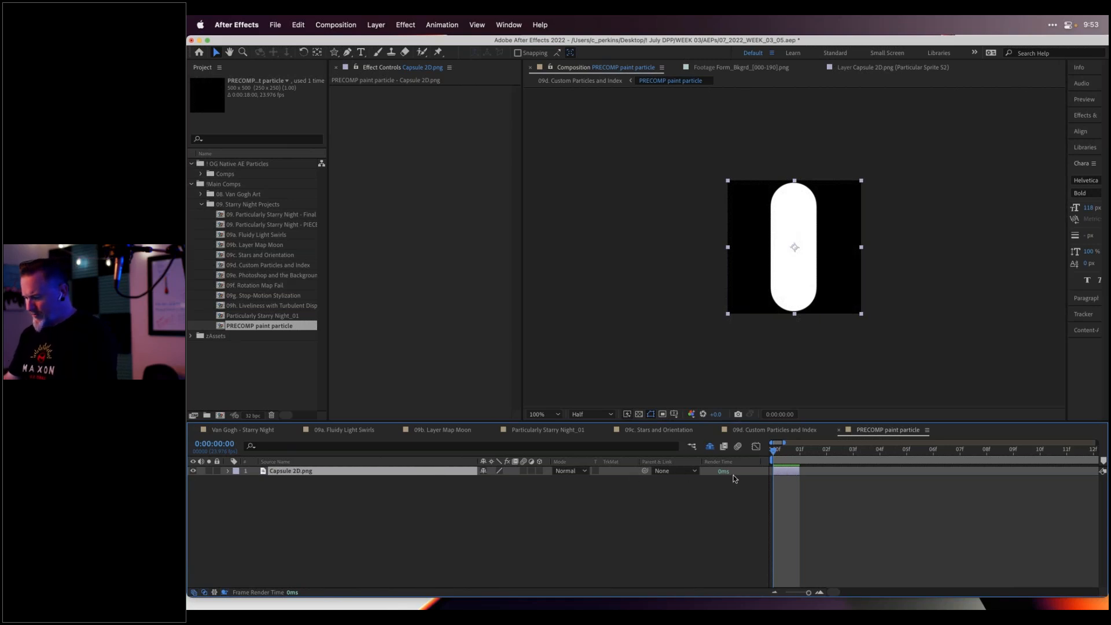
Set the PRECOMP paint particle composition's duration to 0:00:00:10
{"action": "key", "text": "super+k"}
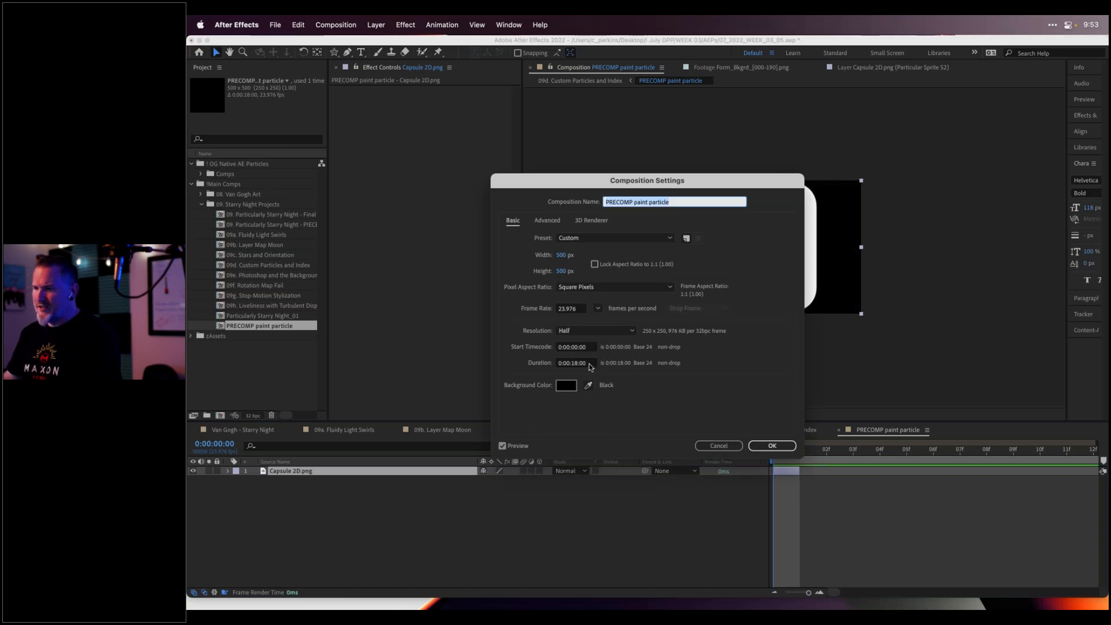
{"action": "left_click", "coordinate": [590, 365]}
{"action": "type", "text": "10"}
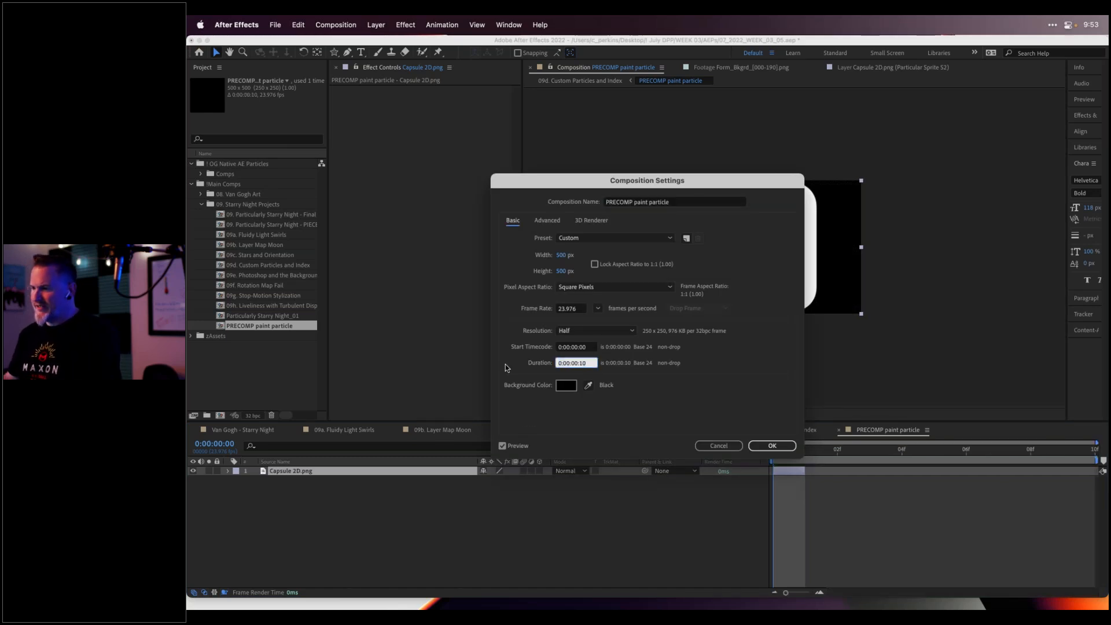
{"action": "key", "text": "Return"}
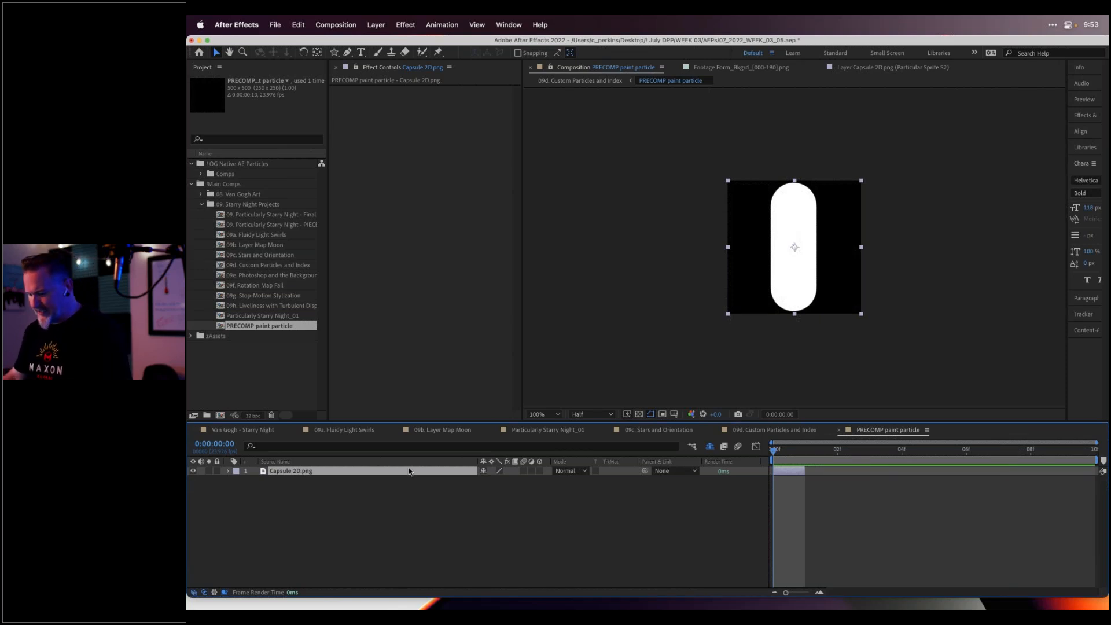
{"action": "key", "text": "super+space"}
{"action": "type", "text": "turb"}
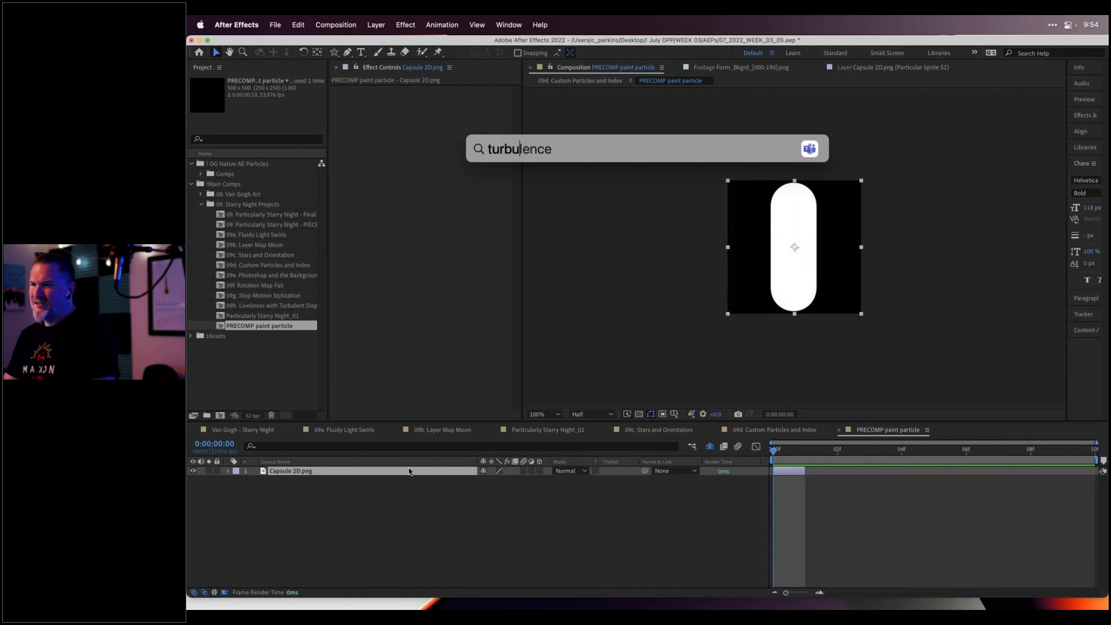
{"action": "key", "text": "BackSpace"}
{"action": "key", "text": "Escape"}
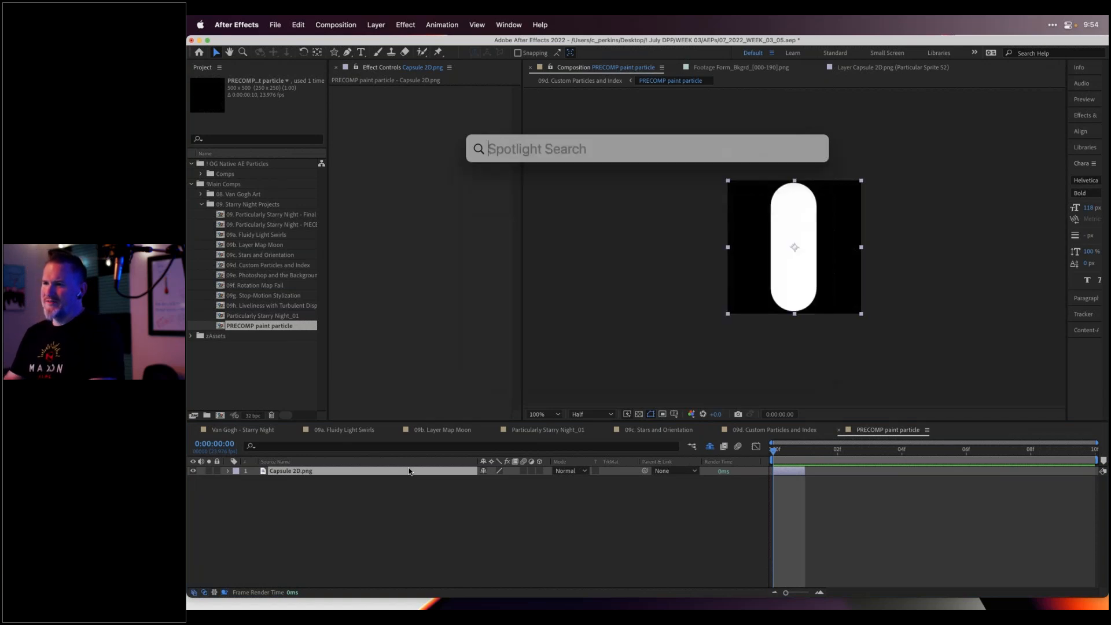
Apply Turbulent Displace to the Capsule 2D.png layer and set its Amount to 84
{"action": "left_click", "coordinate": [443, 475]}
{"action": "left_click", "coordinate": [443, 471]}
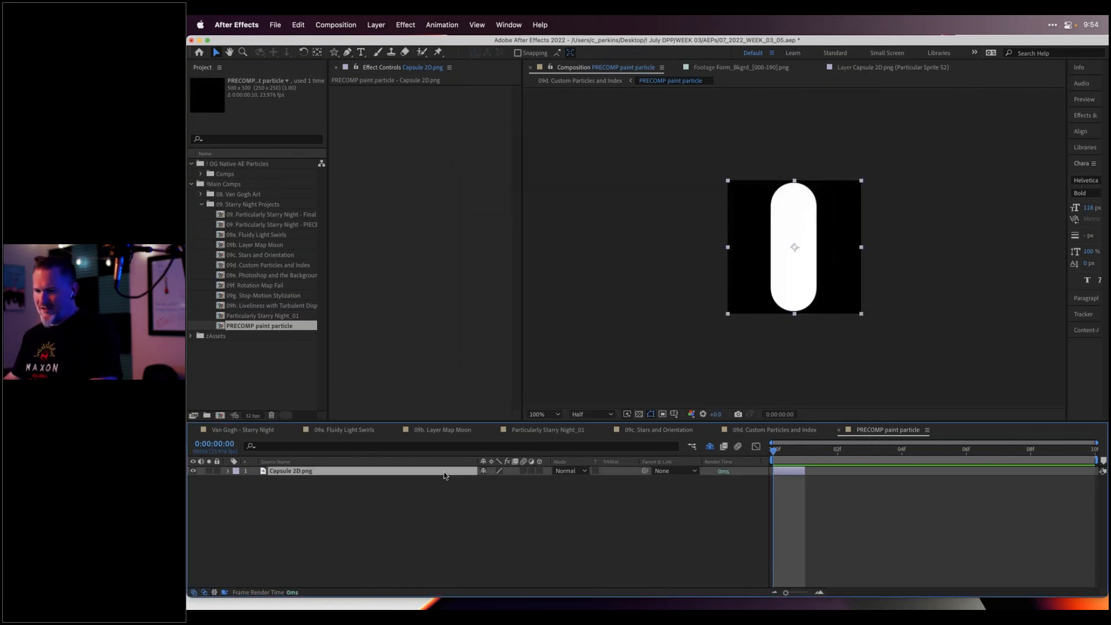
{"action": "key", "text": "ctrl+space"}
{"action": "type", "text": "tur"}
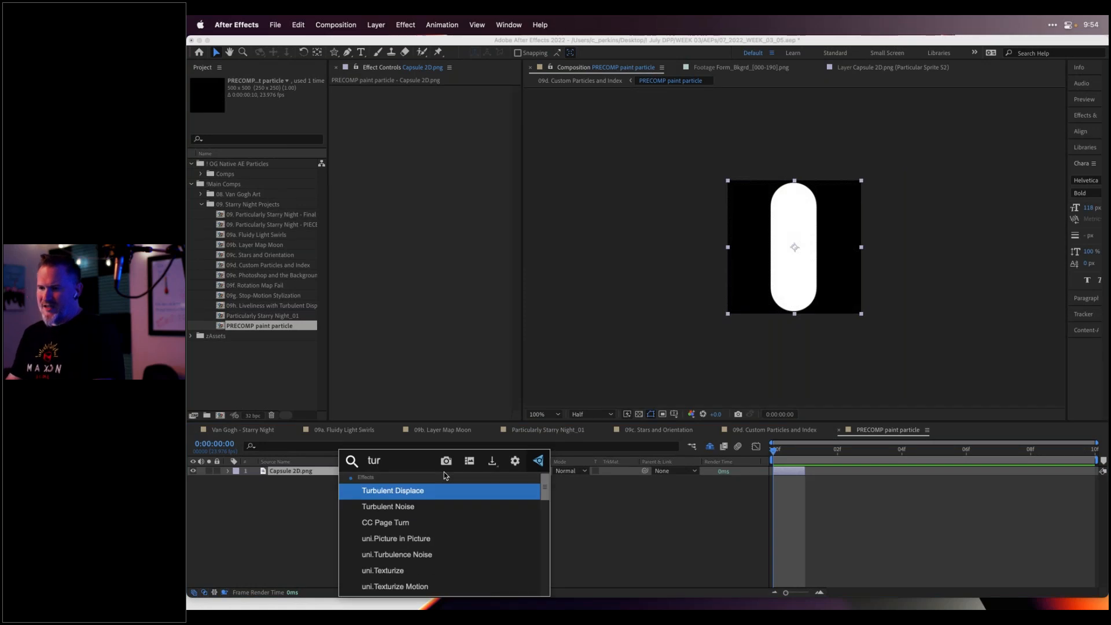
{"action": "key", "text": "Return"}
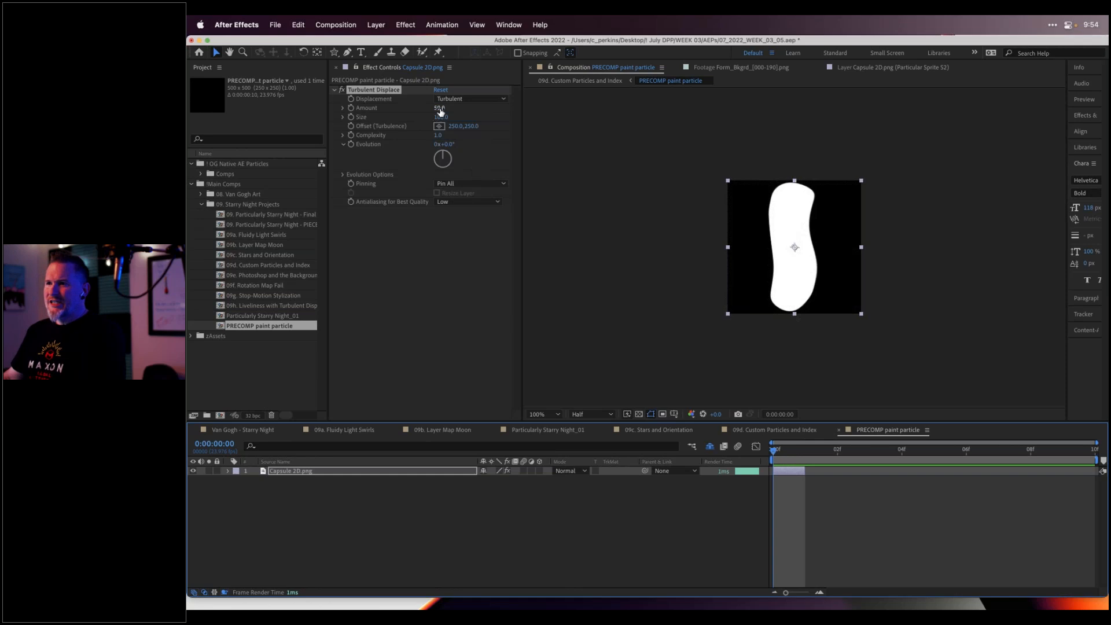
{"action": "left_click_drag", "start_coordinate": [439, 108], "coordinate": [461, 109]}
Add Roughen Edges above Turbulent Displace on the capsule and set its Border to about 56.8 and Scale to 118
{"action": "key", "text": "ctrl+space"}
{"action": "type", "text": "rough"}
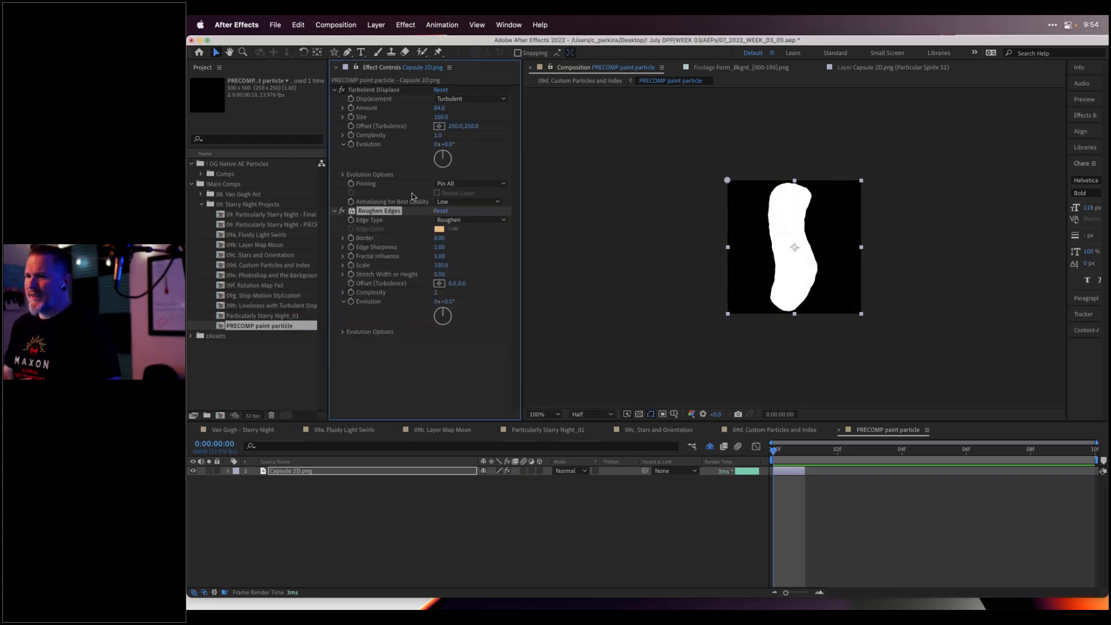
{"action": "left_click_drag", "start_coordinate": [392, 214], "coordinate": [394, 95]}
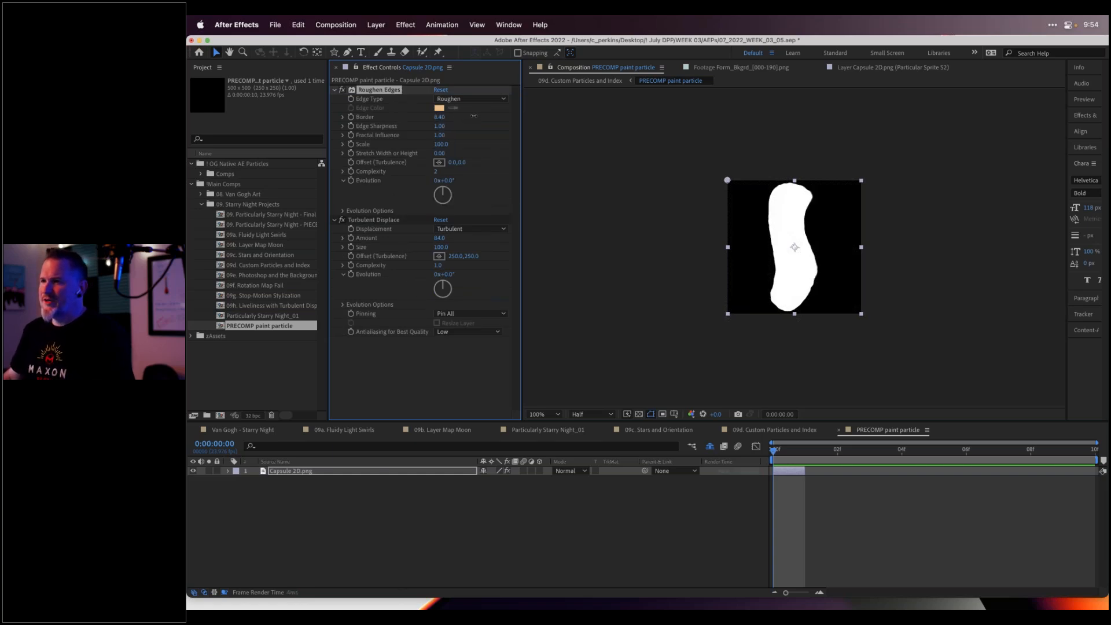
{"action": "left_click_drag", "start_coordinate": [440, 118], "coordinate": [711, 124]}
{"action": "left_click_drag", "start_coordinate": [441, 145], "coordinate": [485, 145]}
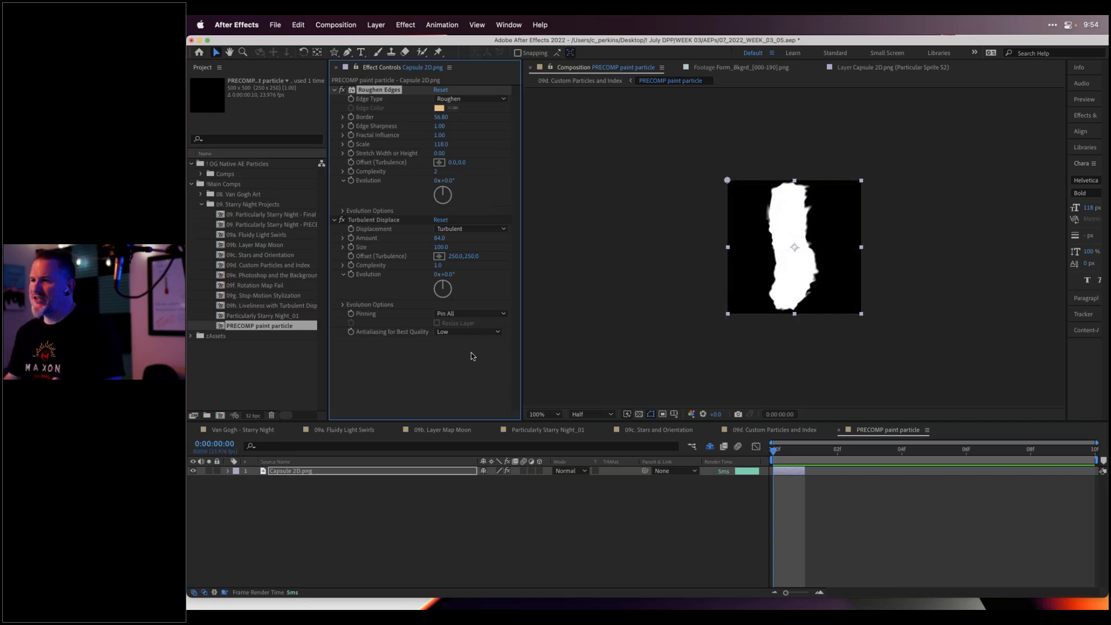
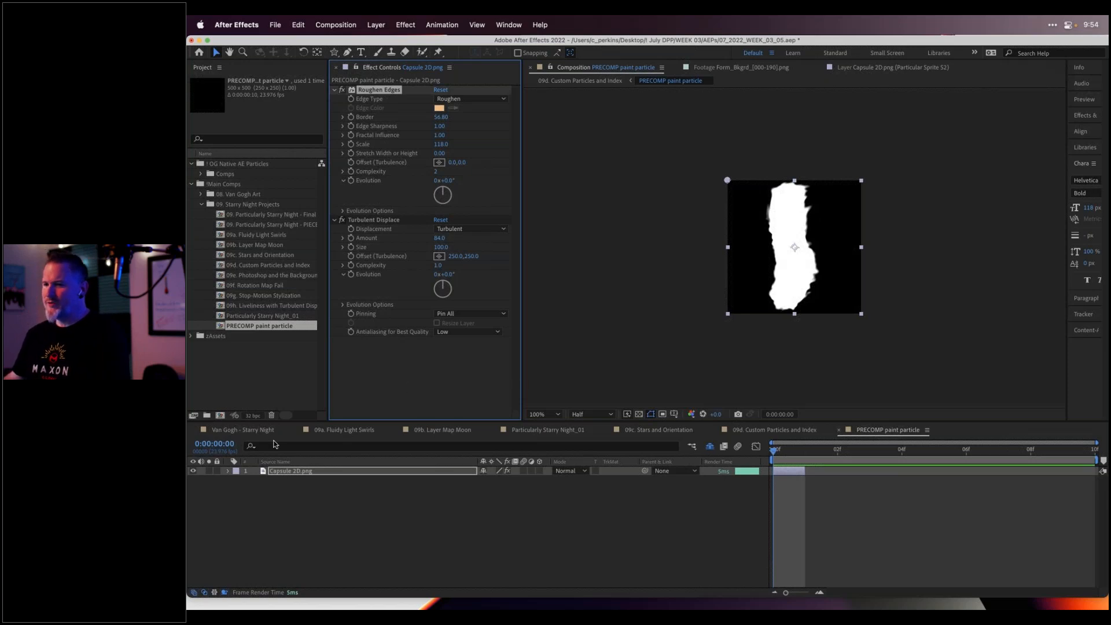
Open the Van Gogh - Starry Night comp and examine the painting's brush strokes up close around the moon, stars and cypress
{"action": "left_click", "coordinate": [243, 430]}
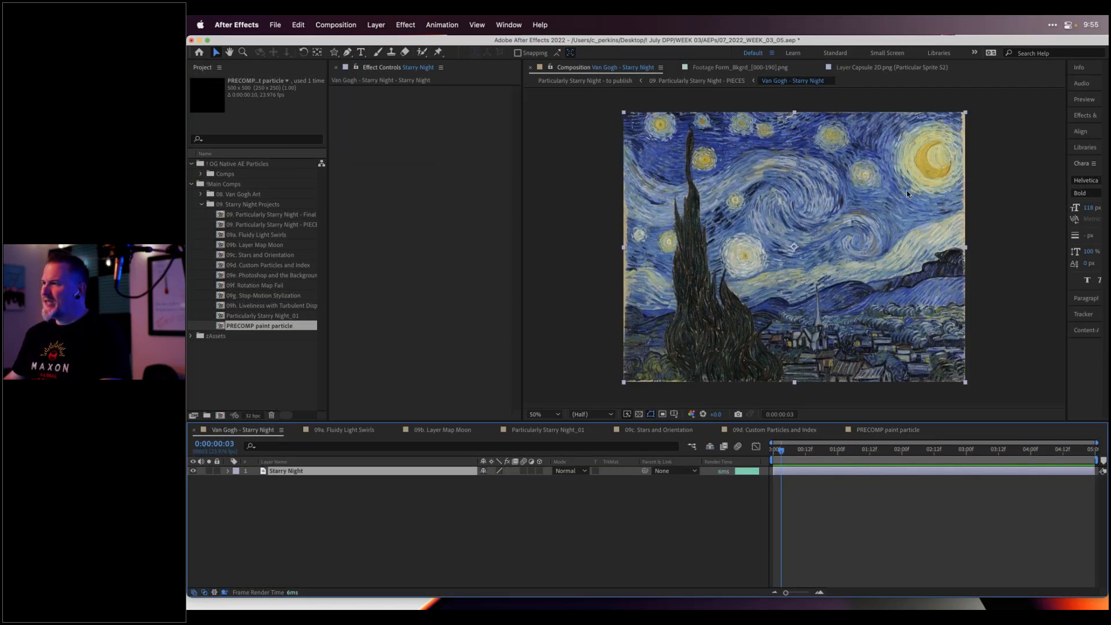
{"action": "key", "text": "period"}
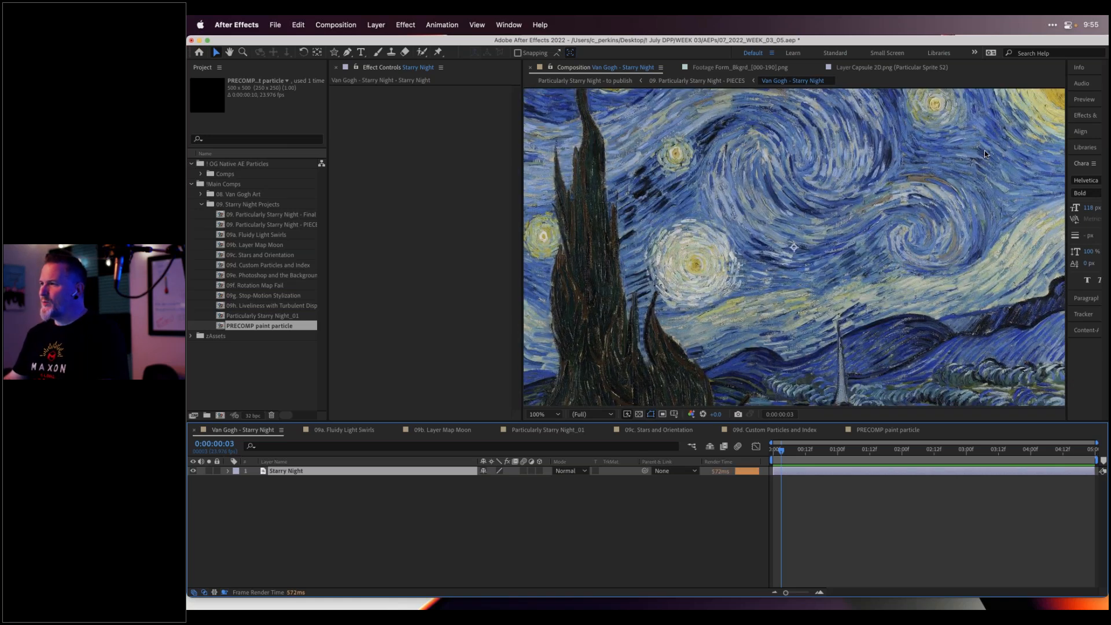
{"action": "left_click_drag", "start_coordinate": [985, 152], "coordinate": [766, 320]}
{"action": "key", "text": "period"}
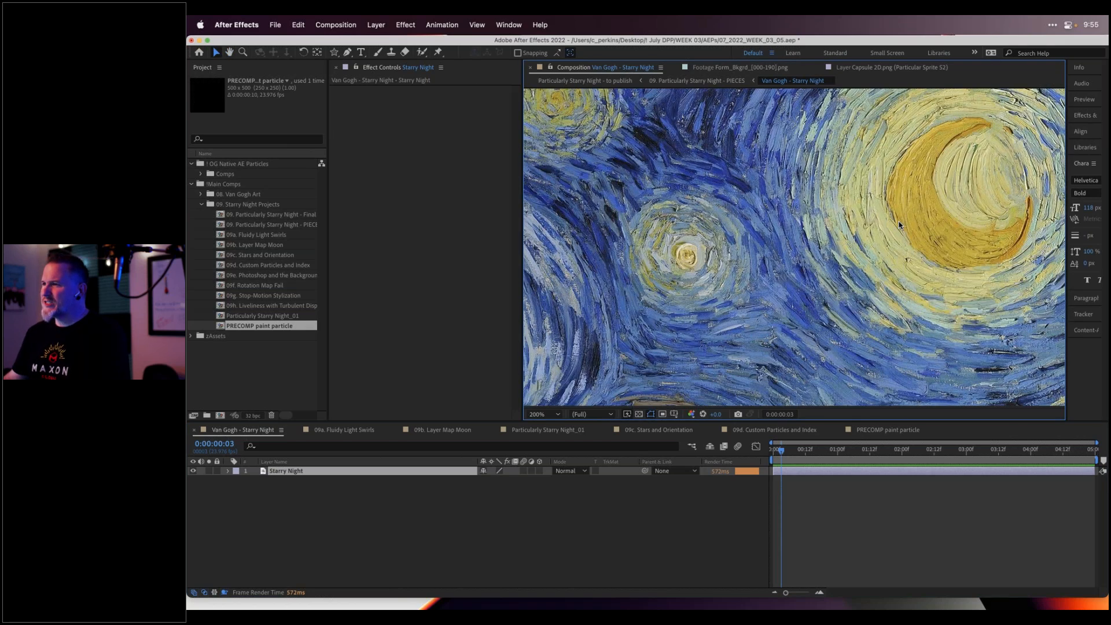
{"action": "left_click_drag", "start_coordinate": [914, 174], "coordinate": [846, 249]}
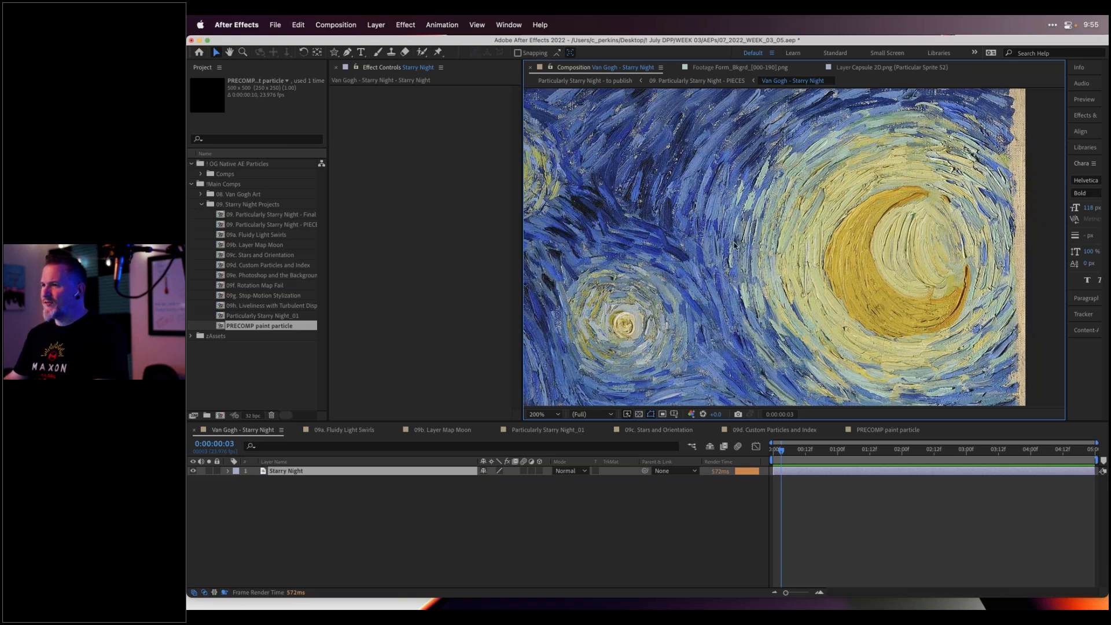
{"action": "key", "text": "space"}
{"action": "mouse_move", "coordinate": [724, 193]}
{"action": "left_mouse_down"}
{"action": "mouse_move", "coordinate": [913, 162]}
{"action": "mouse_move", "coordinate": [901, 181]}
{"action": "mouse_move", "coordinate": [737, 224]}
{"action": "mouse_move", "coordinate": [802, 231]}
{"action": "mouse_move", "coordinate": [762, 154]}
{"action": "mouse_move", "coordinate": [762, 168]}
{"action": "left_mouse_up"}
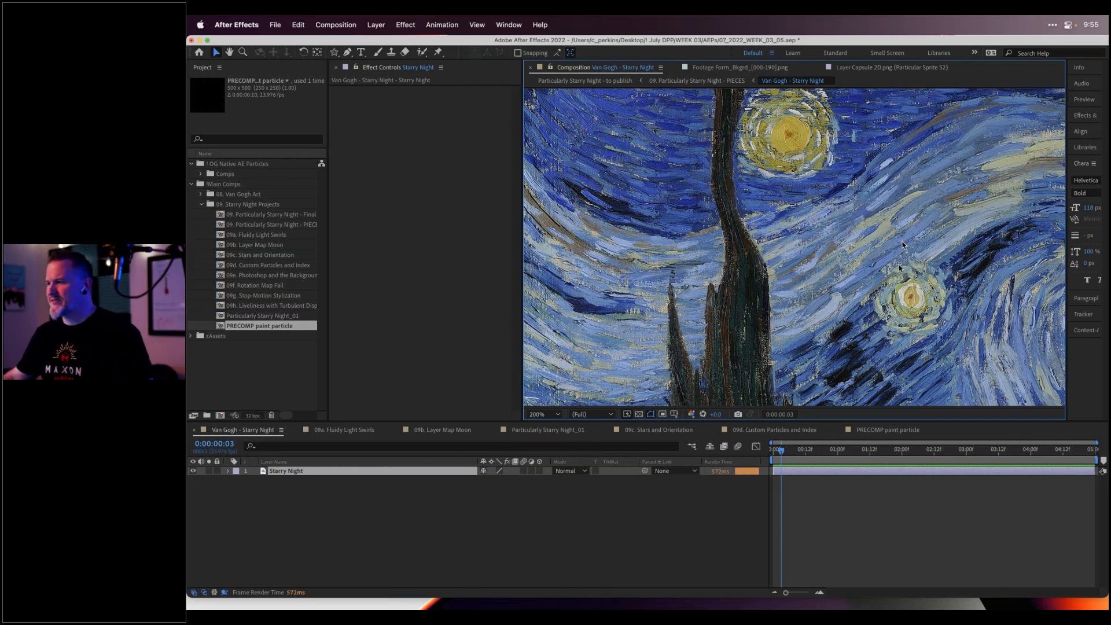
Return to PRECOMP paint particle, apply Fractal Noise to the capsule layer and turn off Uniform Scaling in its Transform settings
{"action": "left_click", "coordinate": [887, 431]}
{"action": "key", "text": "ctrl+space"}
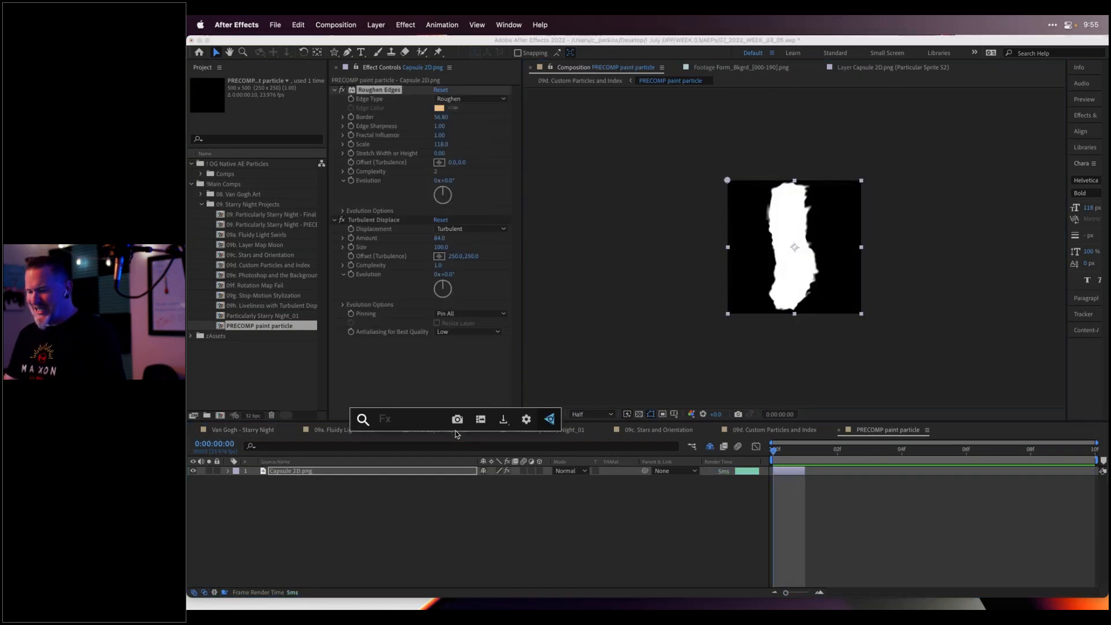
{"action": "type", "text": "fra"}
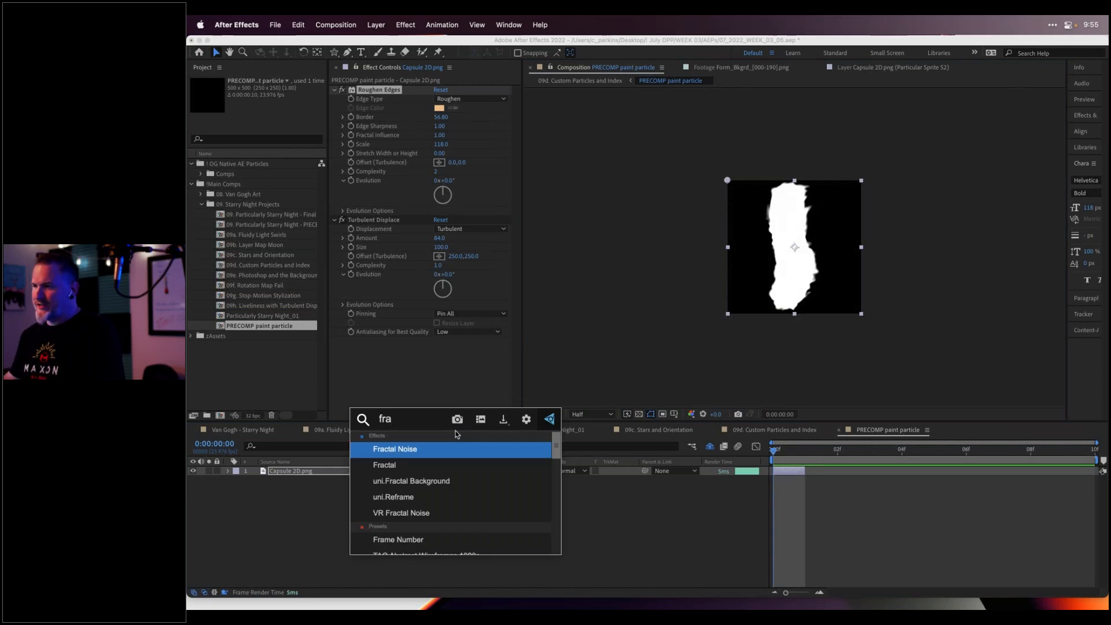
{"action": "key", "text": "Return"}
{"action": "scroll", "coordinate": [405, 368], "scroll_direction": "down", "scroll_amount": 1}
{"action": "scroll", "coordinate": [405, 369], "scroll_direction": "down", "scroll_amount": 2}
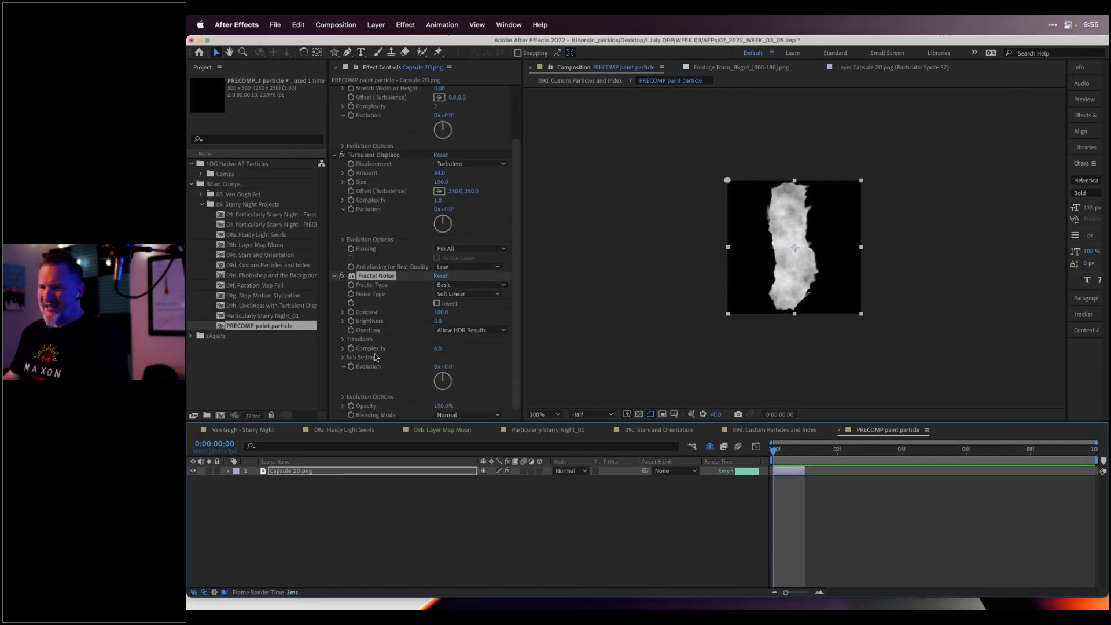
{"action": "left_click", "coordinate": [344, 339]}
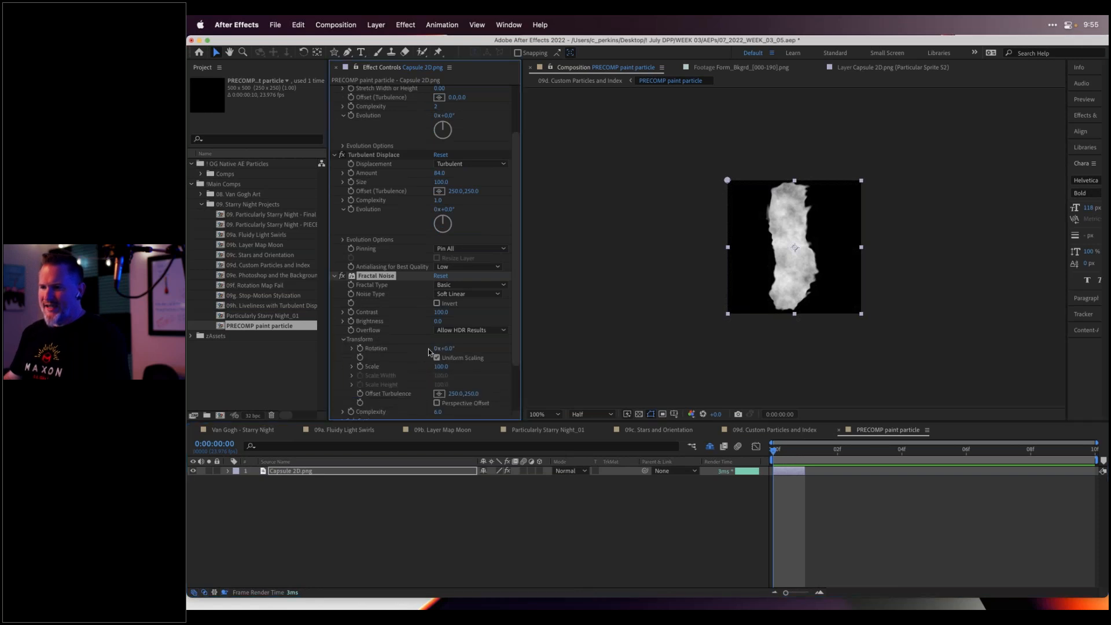
{"action": "left_click", "coordinate": [437, 359]}
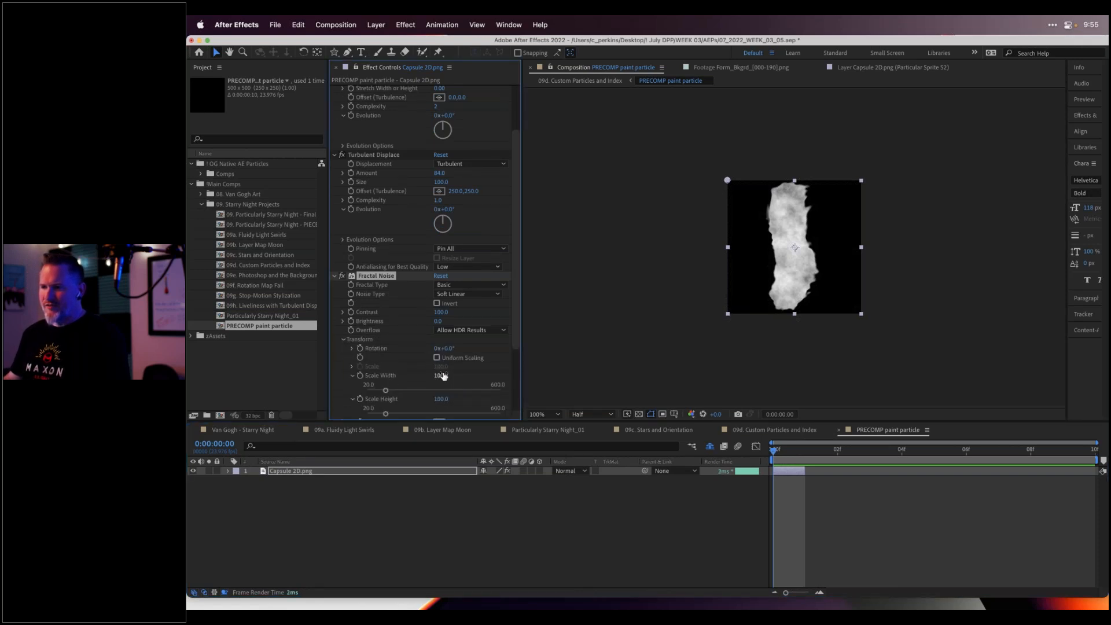
Set the capsule's Fractal Noise Scale Width to 16, Scale Height to 889 and Contrast to 151 to form long bristle streaks
{"action": "left_click_drag", "start_coordinate": [443, 377], "coordinate": [385, 368]}
{"action": "left_click_drag", "start_coordinate": [441, 399], "coordinate": [991, 347]}
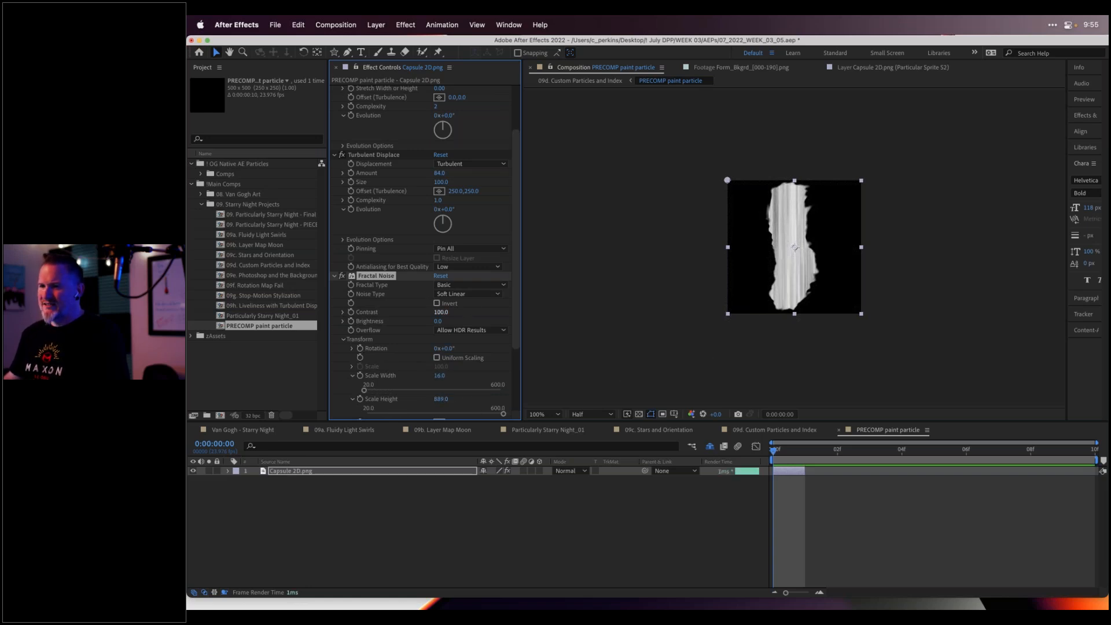
{"action": "left_click_drag", "start_coordinate": [443, 312], "coordinate": [476, 311]}
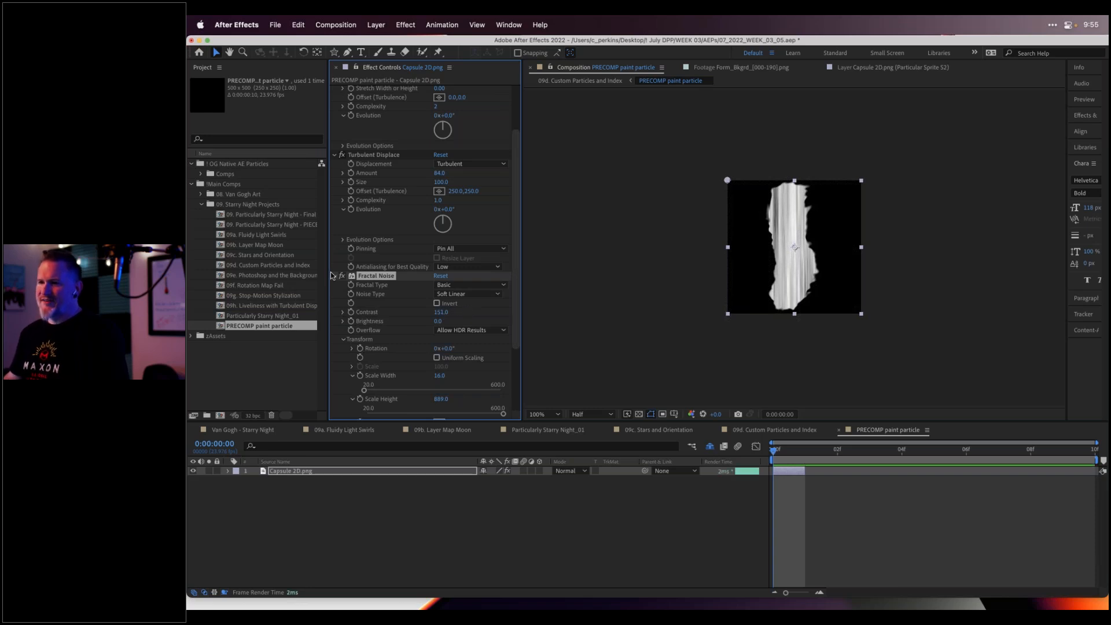
Move Fractal Noise above Turbulent Displace and set its Contrast to 197 and Brightness to 49
{"action": "left_click", "coordinate": [334, 276]}
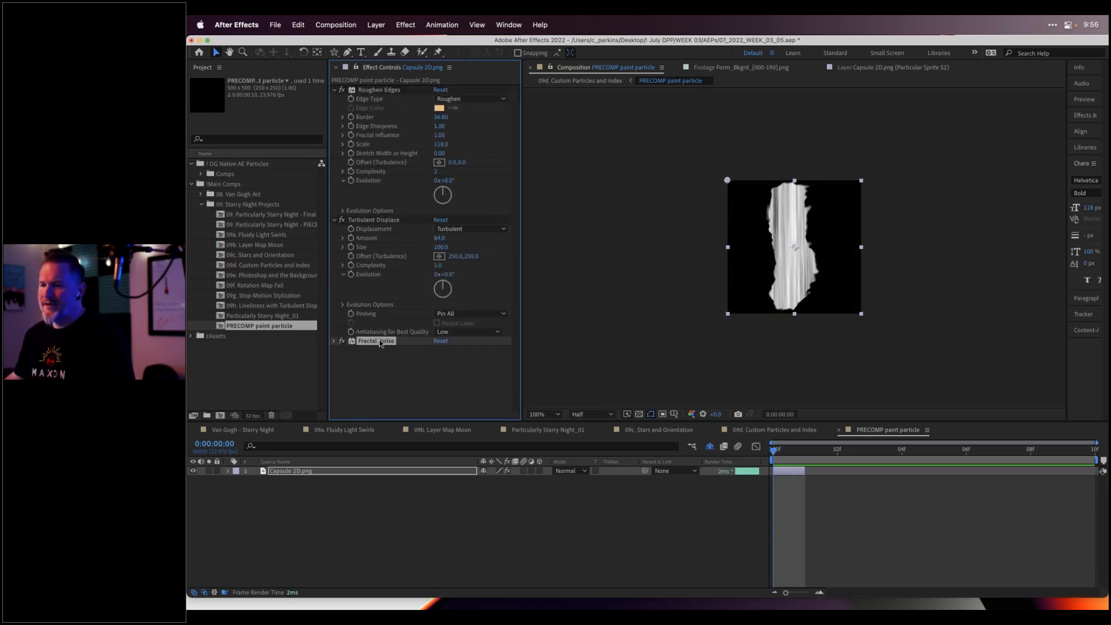
{"action": "left_click_drag", "start_coordinate": [380, 341], "coordinate": [385, 219]}
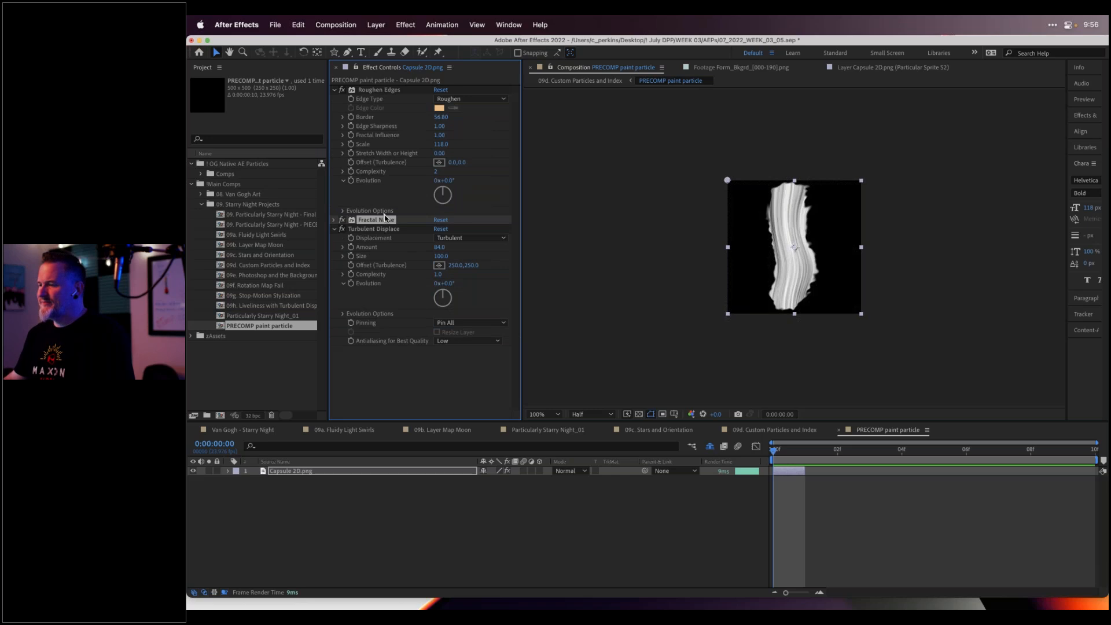
{"action": "left_click", "coordinate": [342, 220]}
{"action": "mouse_move", "coordinate": [439, 229]}
{"action": "left_mouse_down"}
{"action": "mouse_move", "coordinate": [457, 226]}
{"action": "mouse_move", "coordinate": [440, 222]}
{"action": "left_mouse_up"}
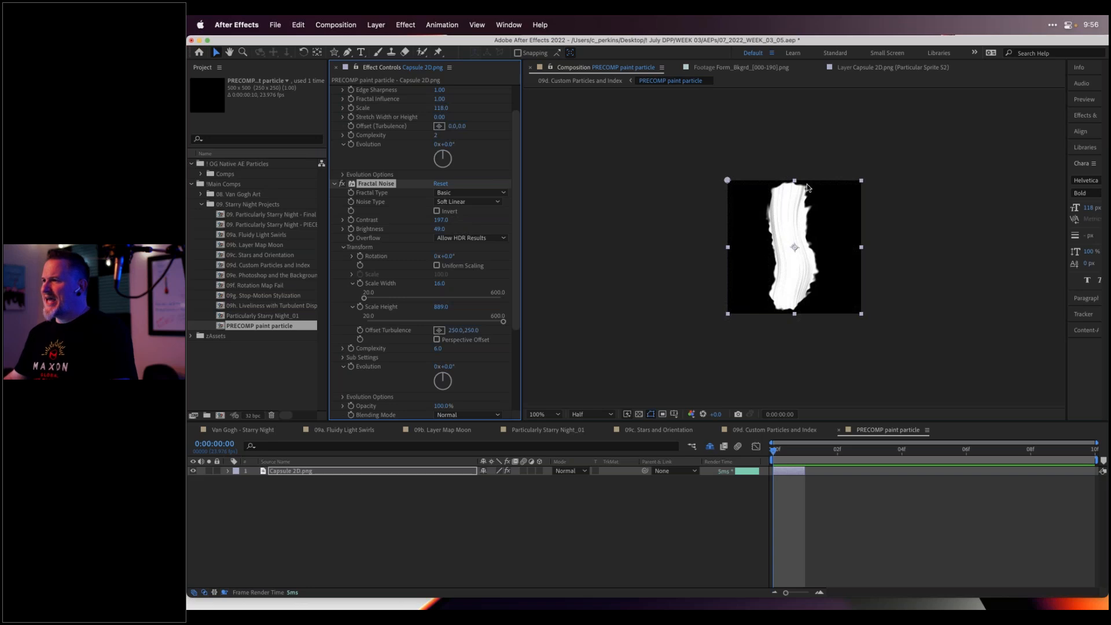
{"action": "scroll", "coordinate": [718, 265], "scroll_direction": "down", "scroll_amount": 1}
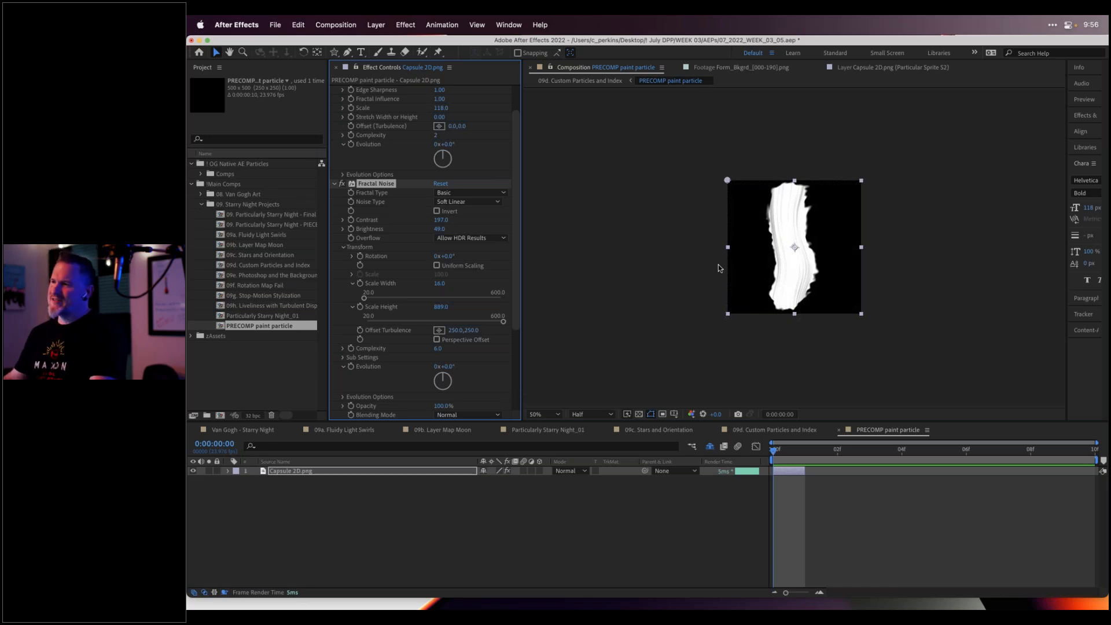
{"action": "scroll", "coordinate": [718, 264], "scroll_direction": "up", "scroll_amount": 1}
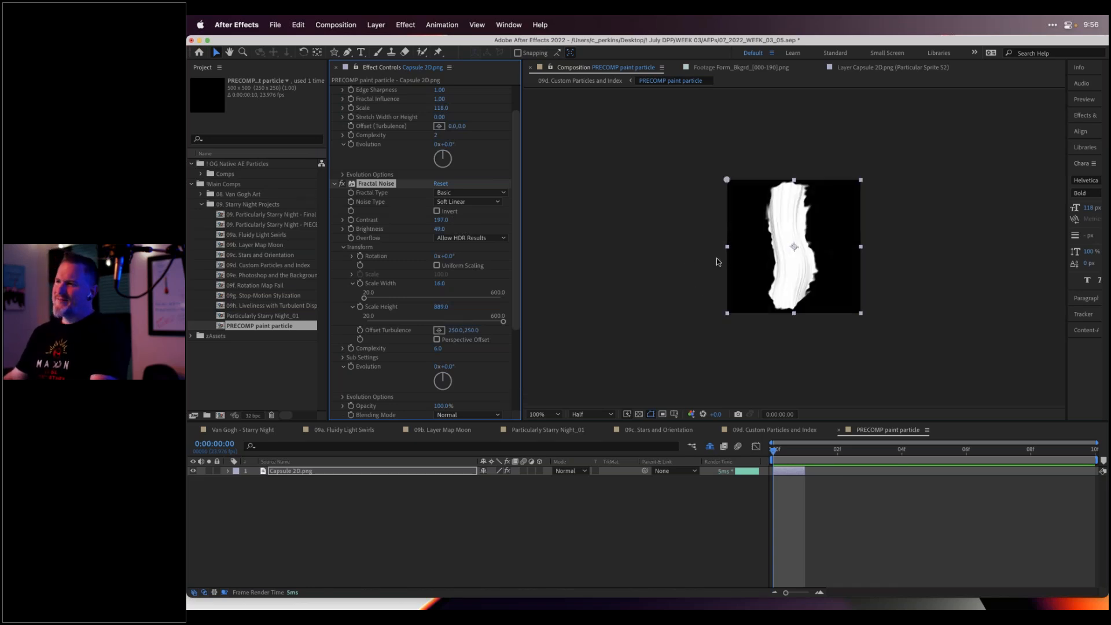
Add the expression index to the Random Seed in Turbulent Displace's Evolution Options on the capsule layer
{"action": "left_click", "coordinate": [334, 184]}
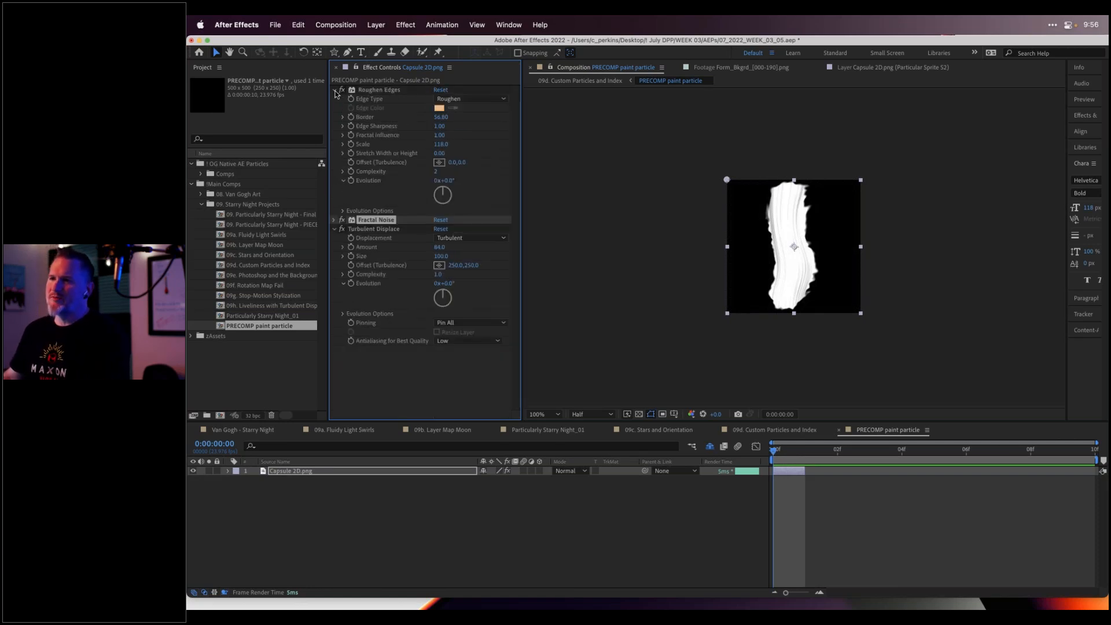
{"action": "left_click", "coordinate": [335, 91]}
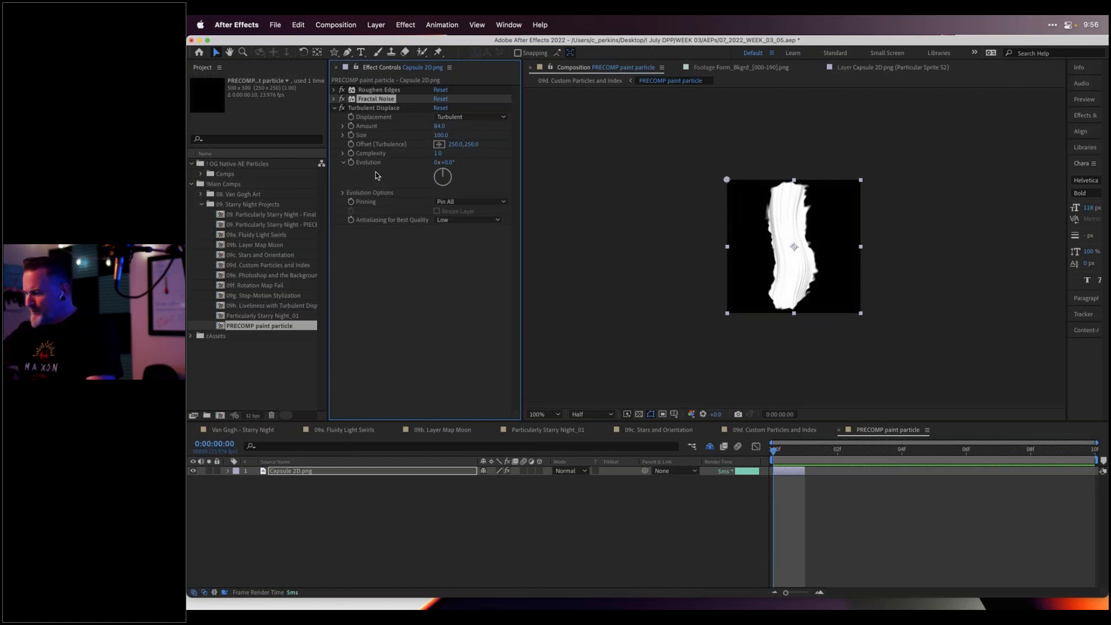
{"action": "left_click", "coordinate": [343, 194]}
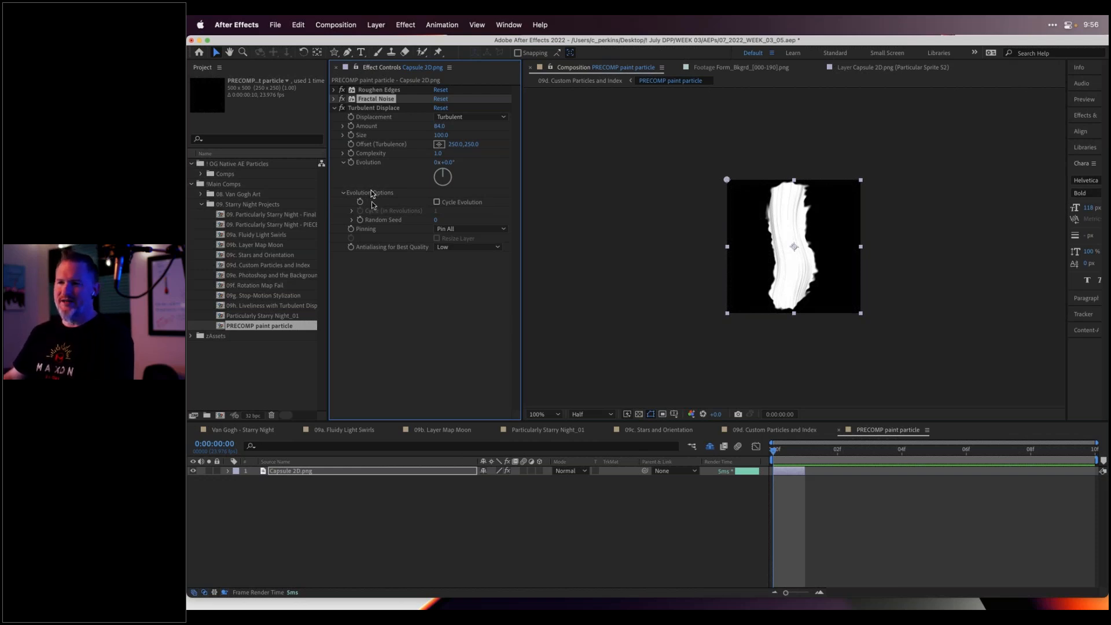
{"action": "left_click", "coordinate": [360, 221]}
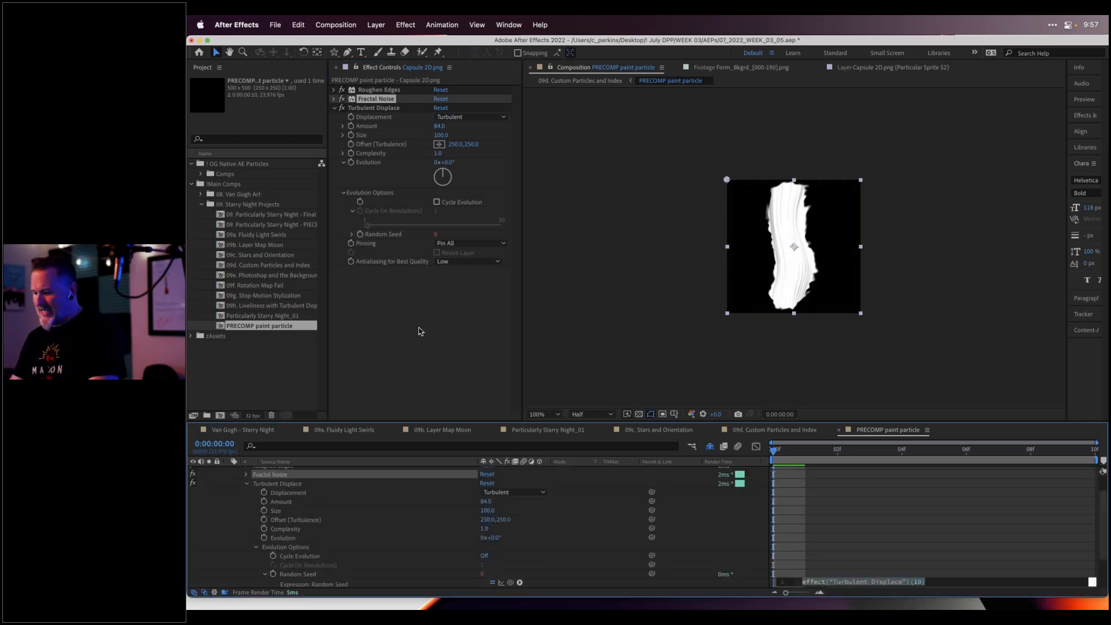
{"action": "type", "text": "index"}
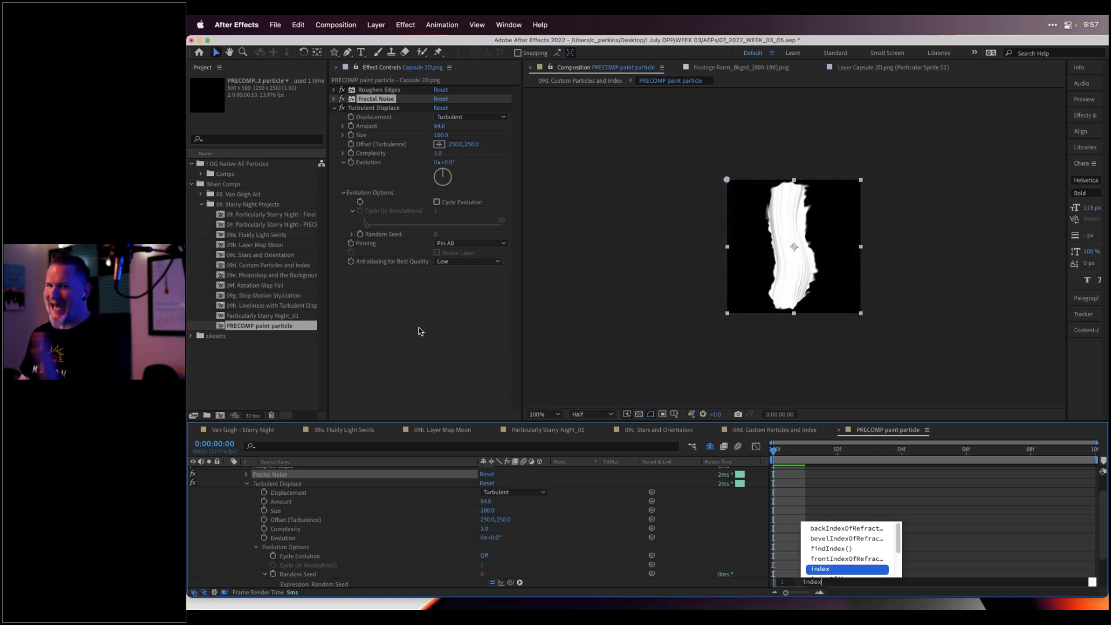
{"action": "key", "text": "Return"}
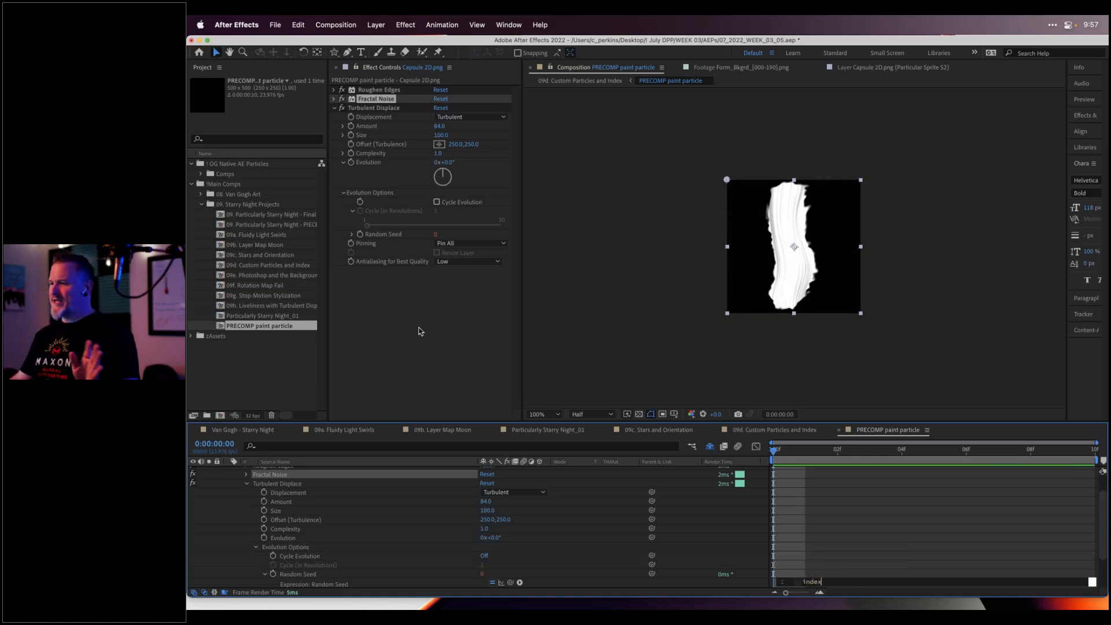
{"action": "left_click", "coordinate": [581, 521]}
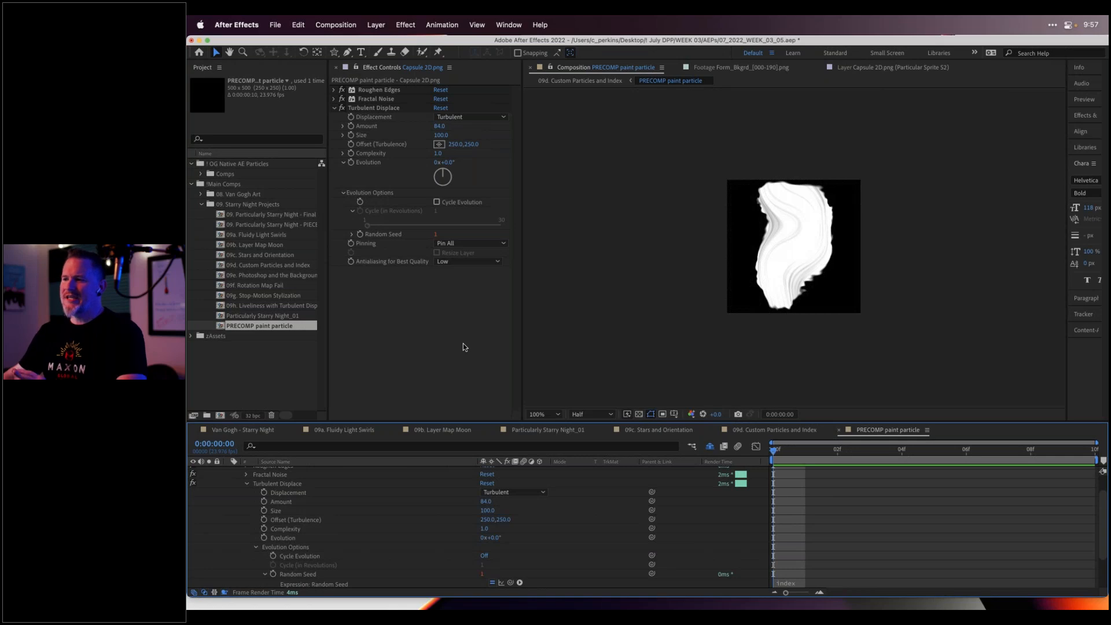
Show only the capsule layer's expression in the timeline and set Turbulent Displace's Amount to 66 and Size to 54
{"action": "scroll", "coordinate": [233, 475], "scroll_direction": "up", "scroll_amount": 2}
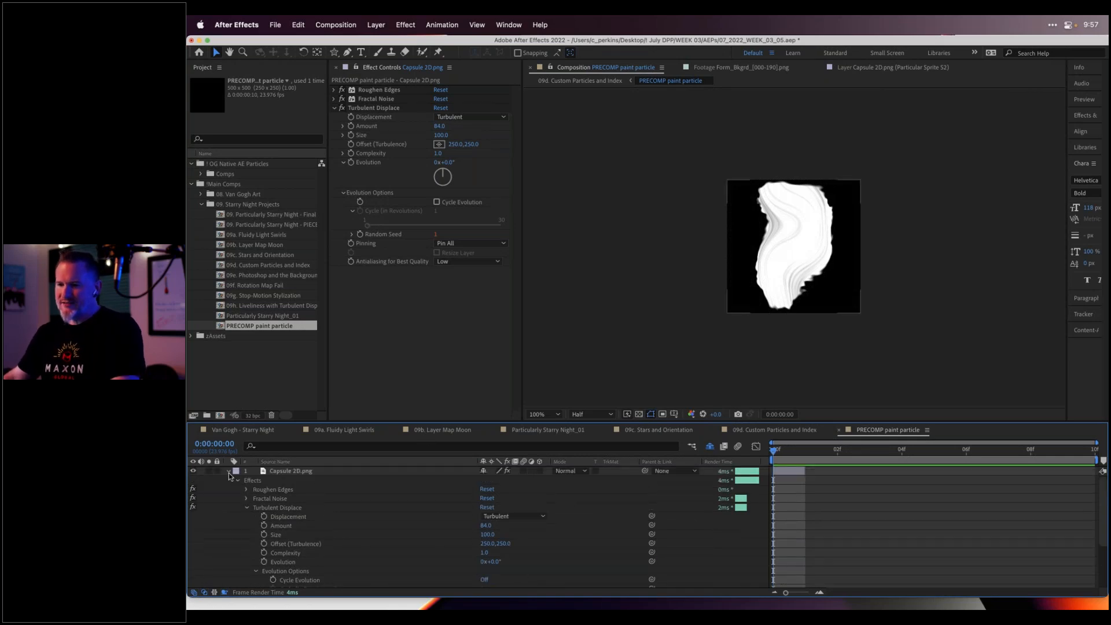
{"action": "left_click", "coordinate": [228, 473]}
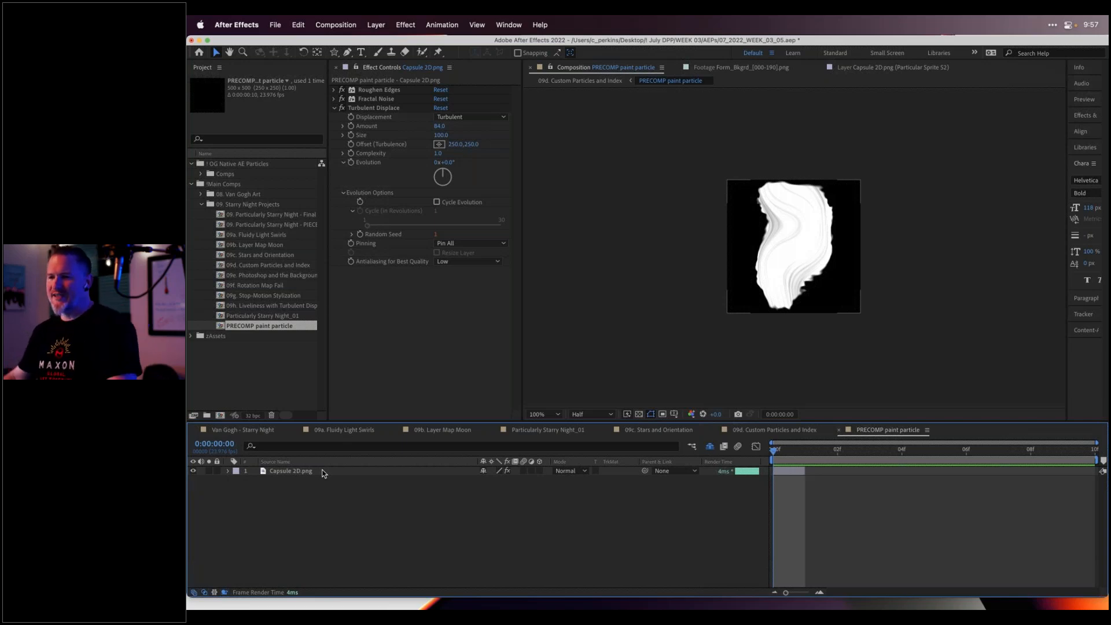
{"action": "left_click", "coordinate": [323, 472]}
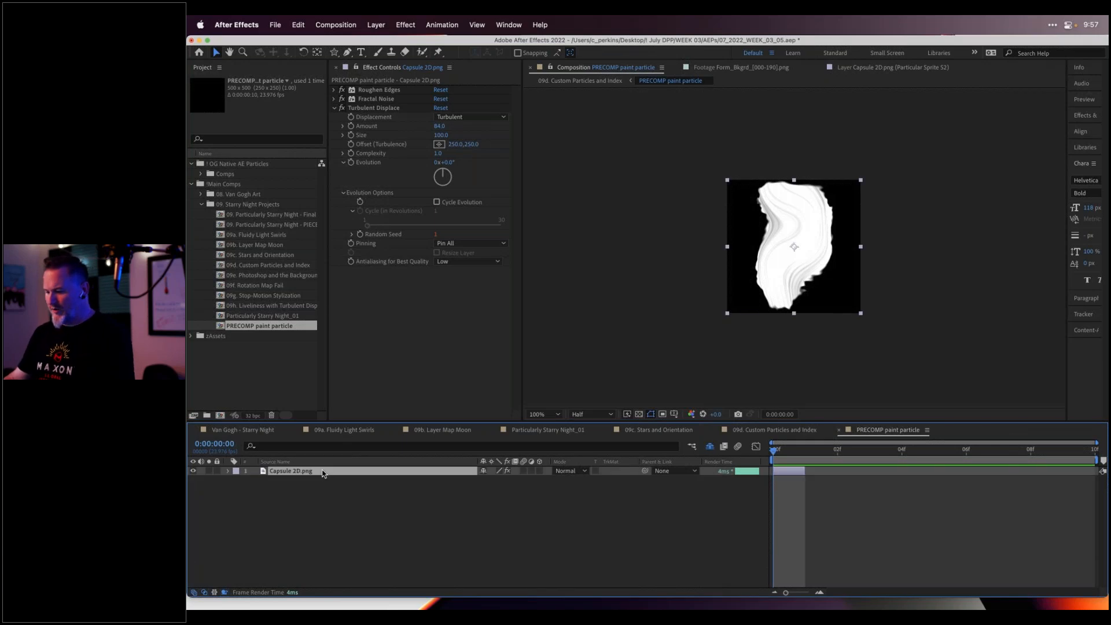
{"action": "key", "text": "e"}
{"action": "key", "text": "e"}
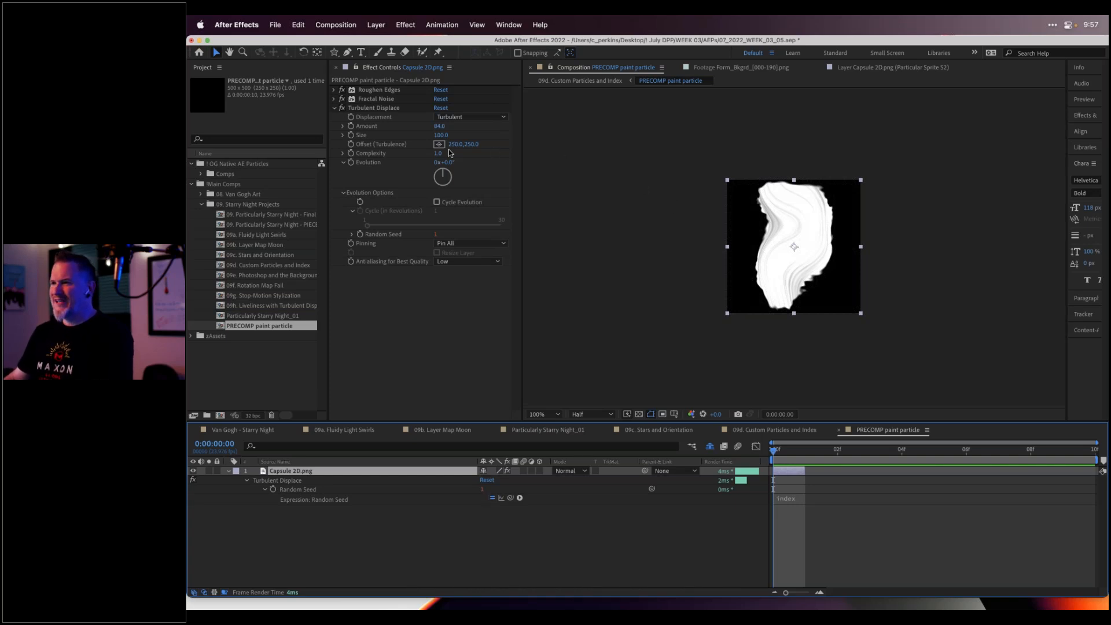
{"action": "mouse_move", "coordinate": [439, 127]}
{"action": "left_mouse_down"}
{"action": "mouse_move", "coordinate": [407, 138]}
{"action": "mouse_move", "coordinate": [417, 139]}
{"action": "left_mouse_up"}
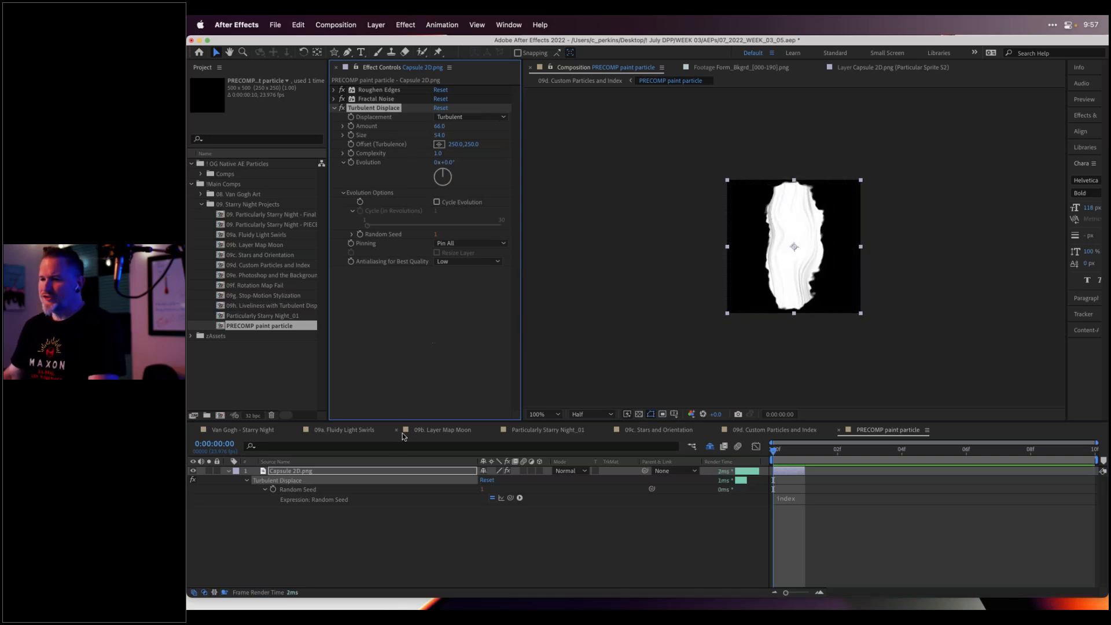
Duplicate the Capsule 2D.png layer until the precomp holds eight copies
{"action": "left_click", "coordinate": [394, 472]}
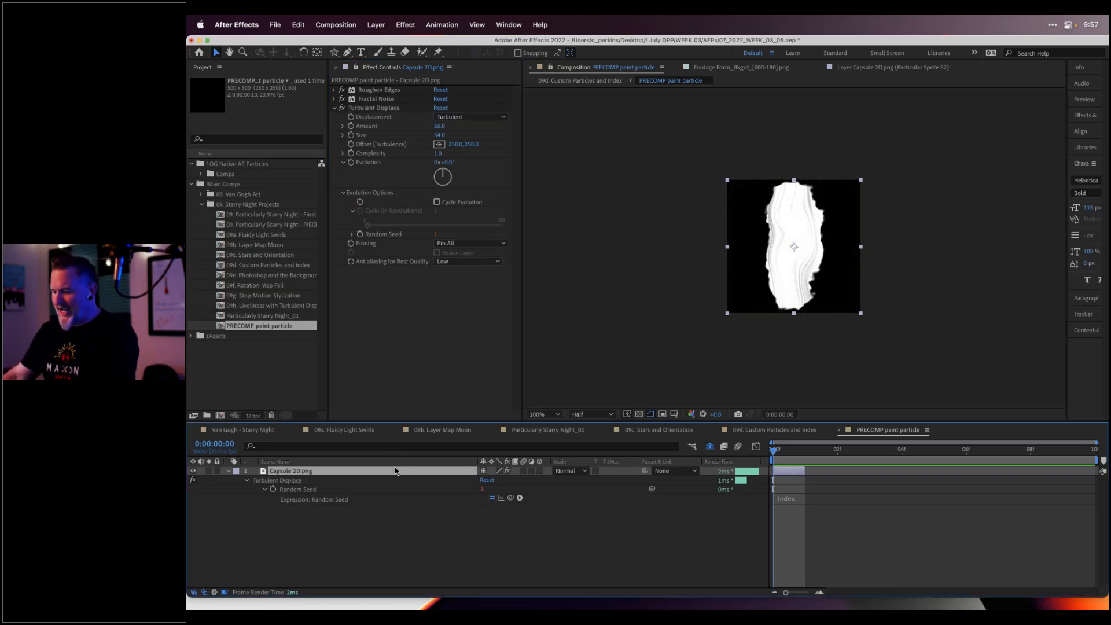
{"action": "key", "text": "super+d"}
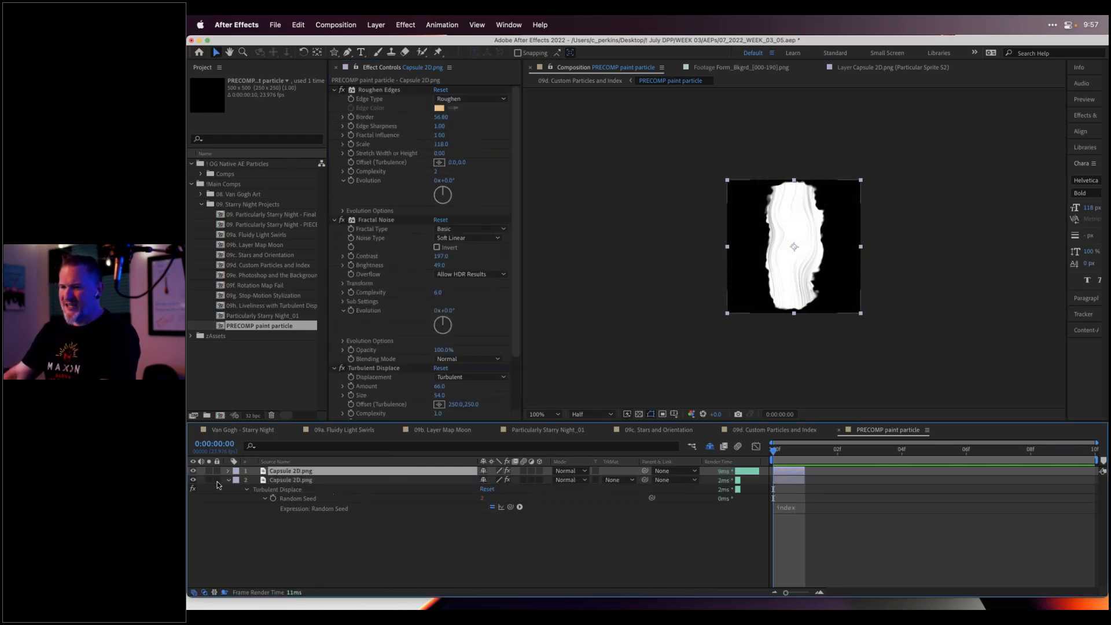
{"action": "left_click", "coordinate": [290, 481]}
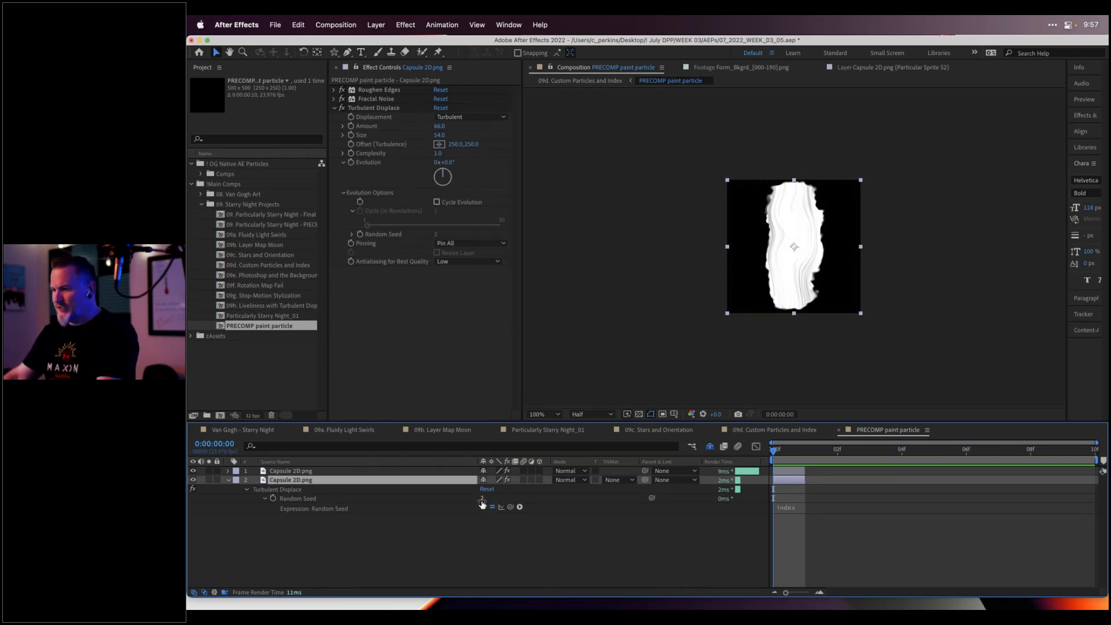
{"action": "key", "text": "super+d"}
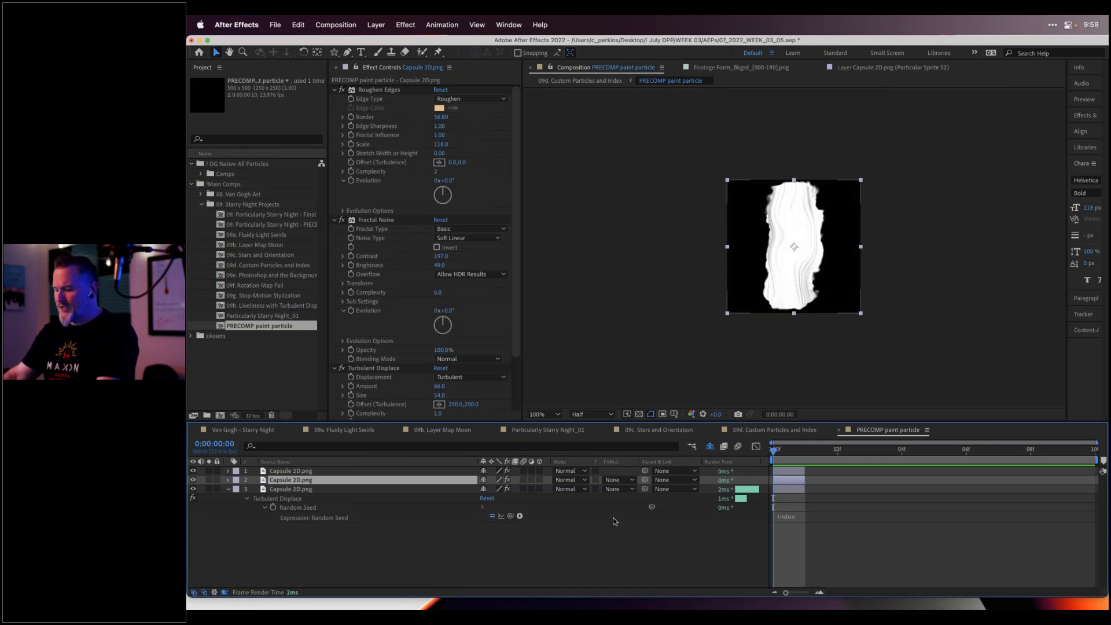
{"action": "key", "text": "super+d"}
{"action": "key", "text": "super+d"}
{"action": "key", "text": "super+d"}
{"action": "key", "text": "super+d"}
{"action": "key", "text": "super+d"}
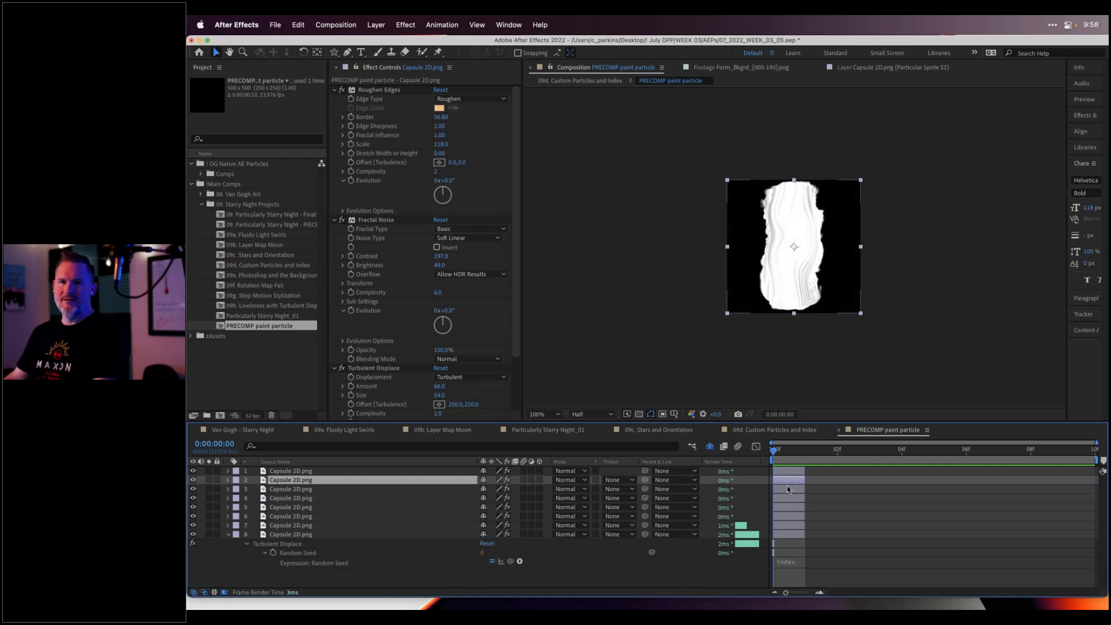
Sequence all eight capsule layers one after another without overlap and check the second frame
{"action": "left_click", "coordinate": [329, 472]}
{"action": "left_click", "coordinate": [339, 536], "text": "shift"}
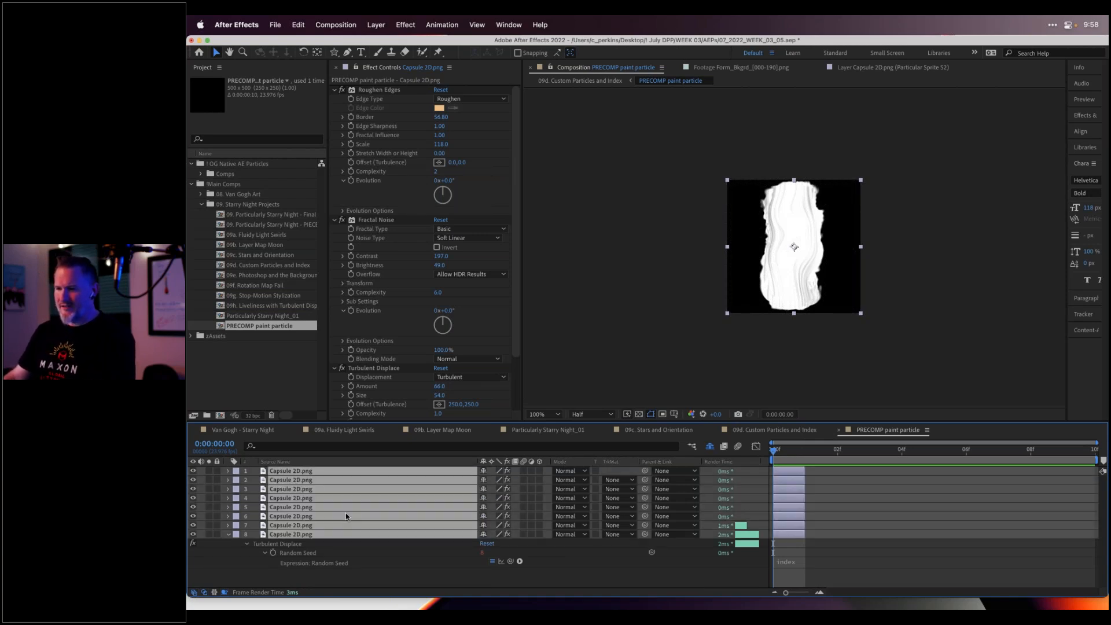
{"action": "right_click", "coordinate": [346, 536]}
{"action": "mouse_move", "coordinate": [430, 470]}
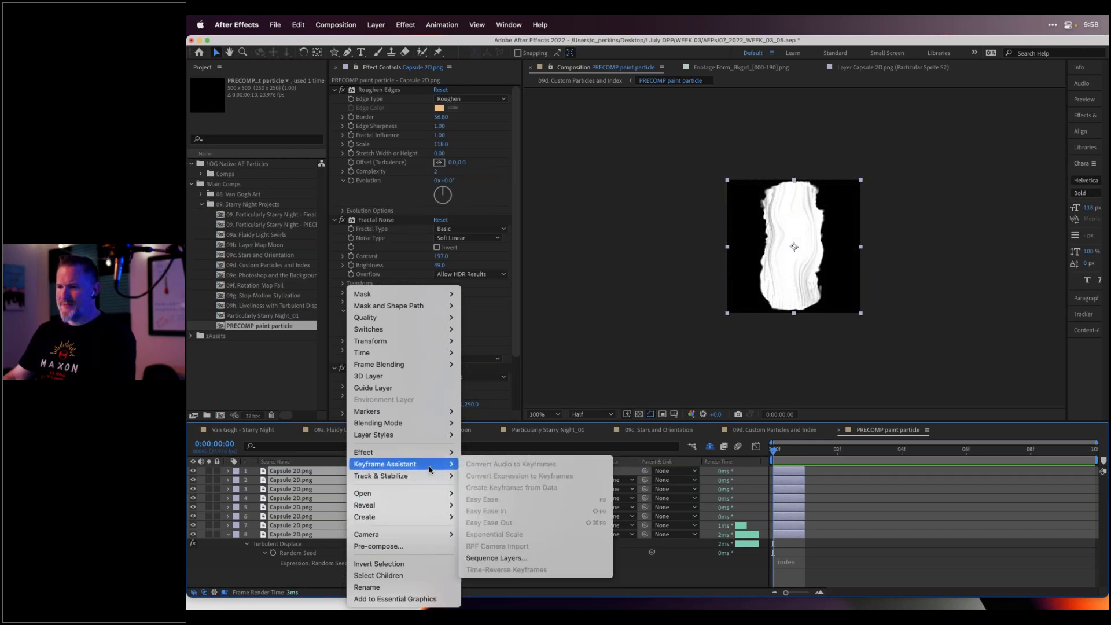
{"action": "left_click", "coordinate": [530, 555]}
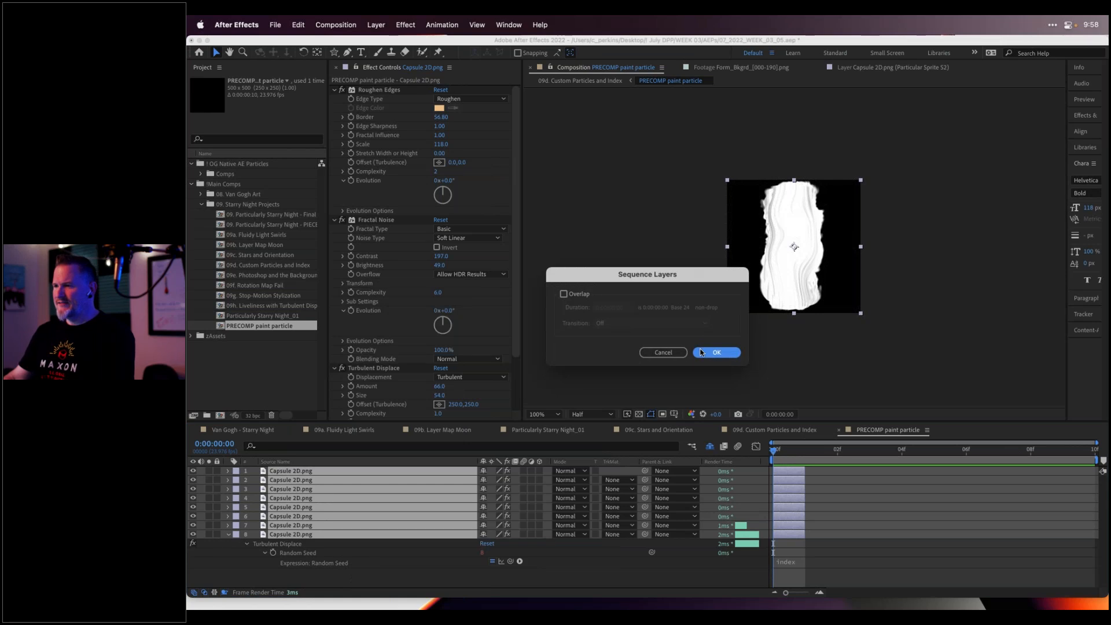
{"action": "left_click", "coordinate": [704, 353]}
{"action": "left_click_drag", "start_coordinate": [775, 451], "coordinate": [809, 453]}
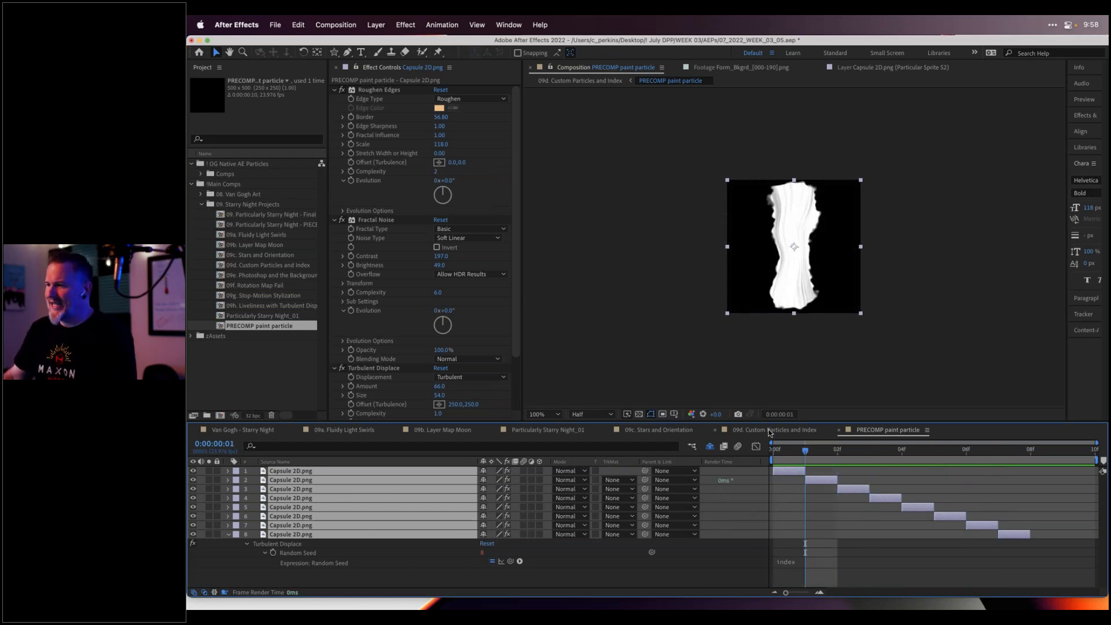
In comp 09d at 0:00:01:09, set the Moon system's sprite layer in Particular - MAIN Stars and Swirl to PRECOMP paint from capsule
{"action": "left_click", "coordinate": [771, 430]}
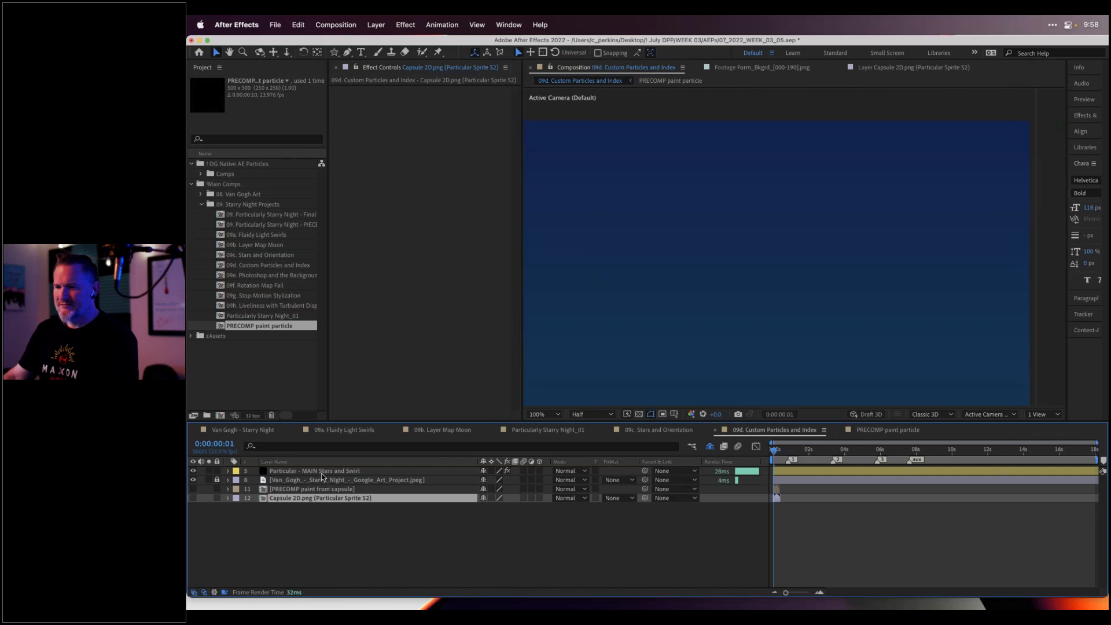
{"action": "left_click", "coordinate": [336, 472]}
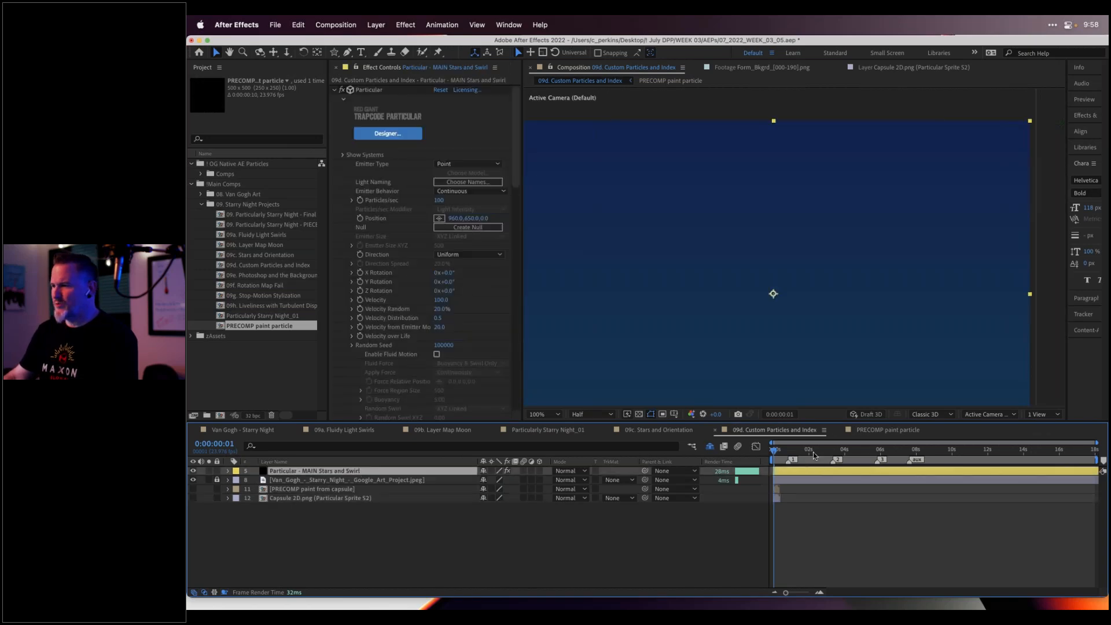
{"action": "left_click_drag", "start_coordinate": [775, 451], "coordinate": [798, 453]}
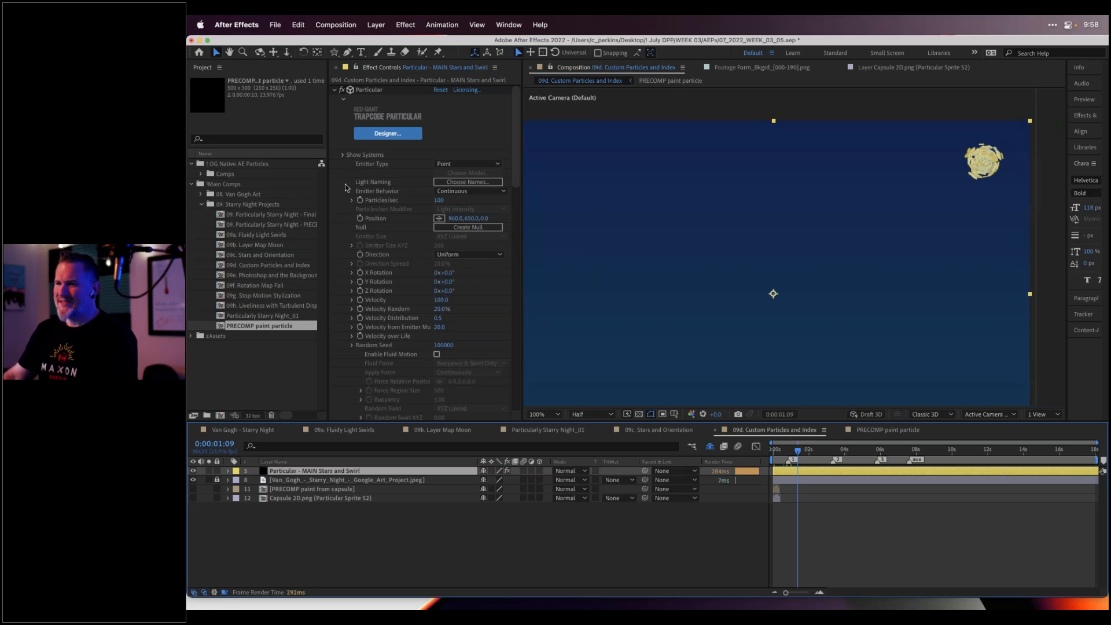
{"action": "left_click", "coordinate": [344, 155]}
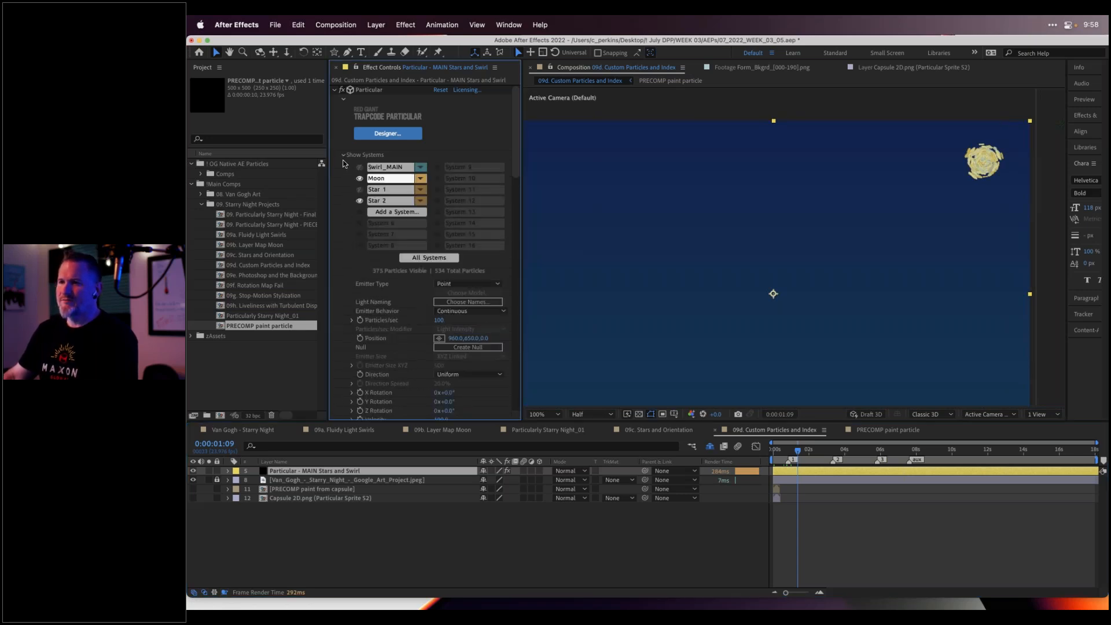
{"action": "scroll", "coordinate": [345, 236], "scroll_direction": "down", "scroll_amount": 10}
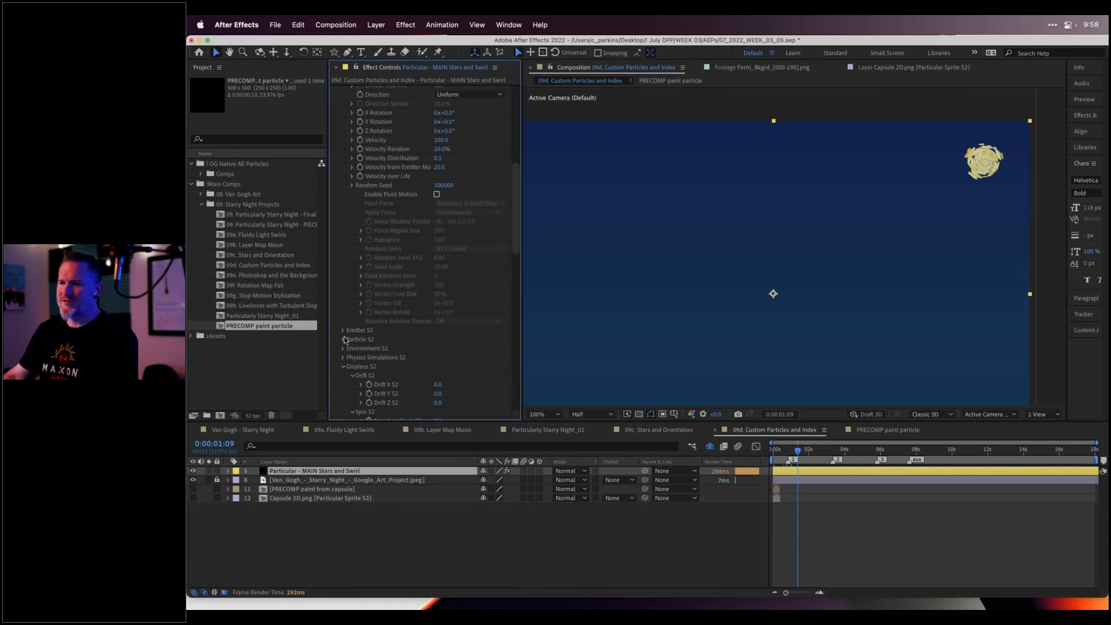
{"action": "left_click", "coordinate": [343, 340]}
{"action": "scroll", "coordinate": [376, 260], "scroll_direction": "down", "scroll_amount": 8}
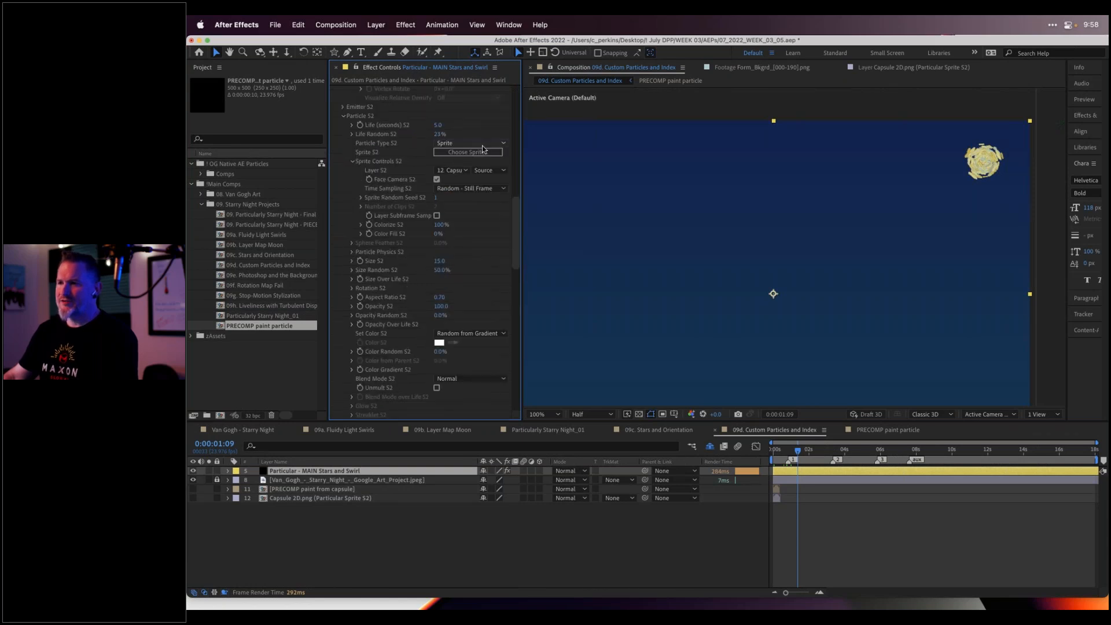
{"action": "left_click", "coordinate": [456, 171]}
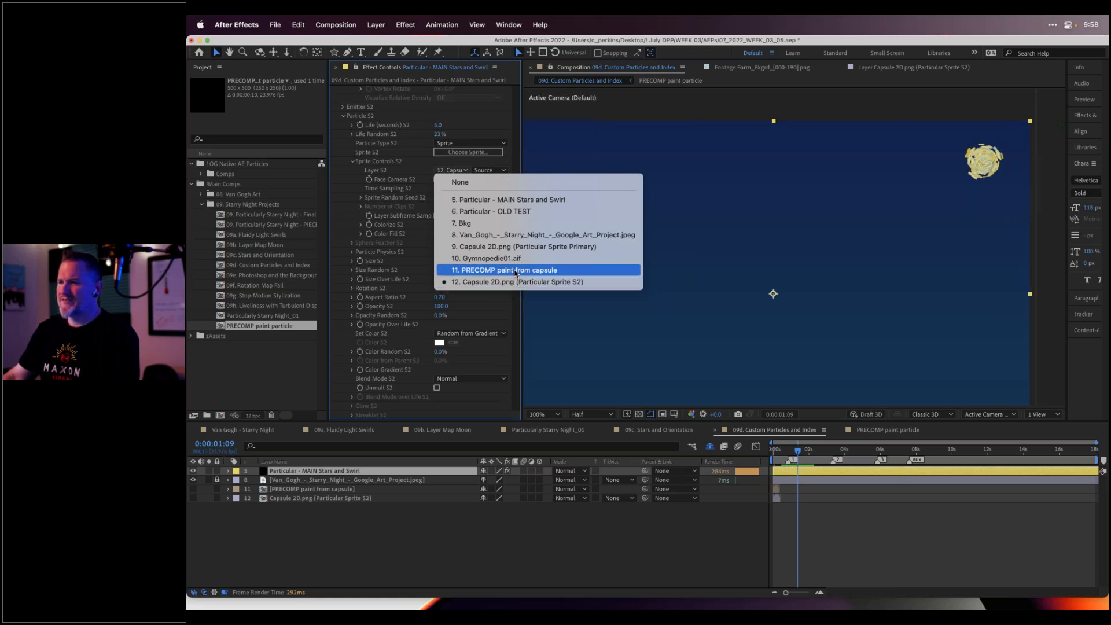
{"action": "left_click", "coordinate": [517, 271]}
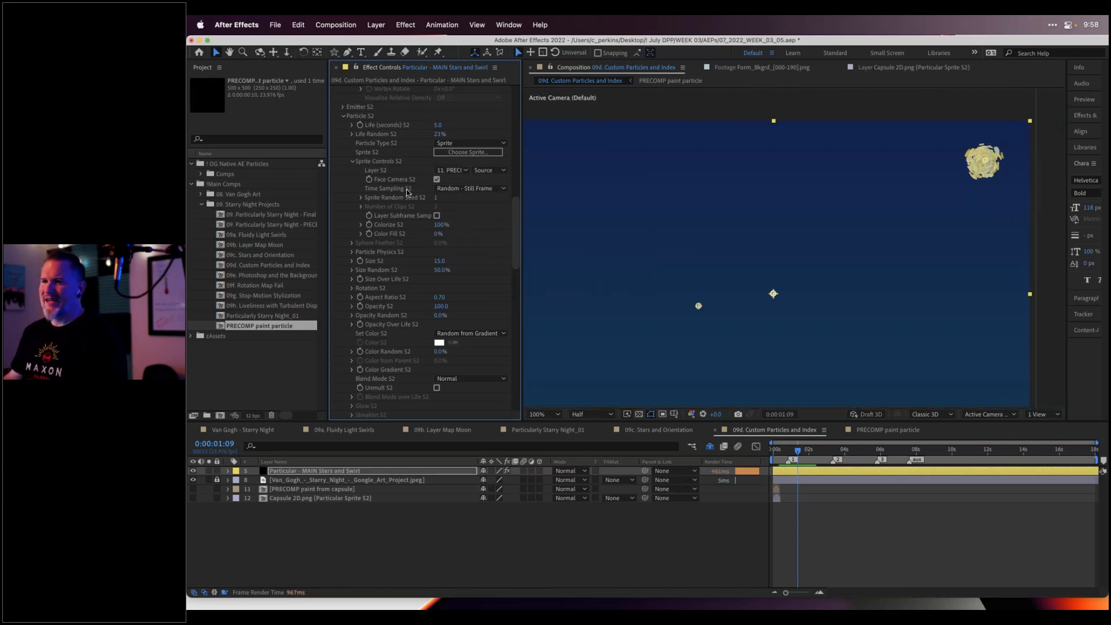
Review the Moon sprite's Time Sampling options, keep Random - Still Frame, and preview the moon's growth at 200% zoom
{"action": "left_click", "coordinate": [439, 190]}
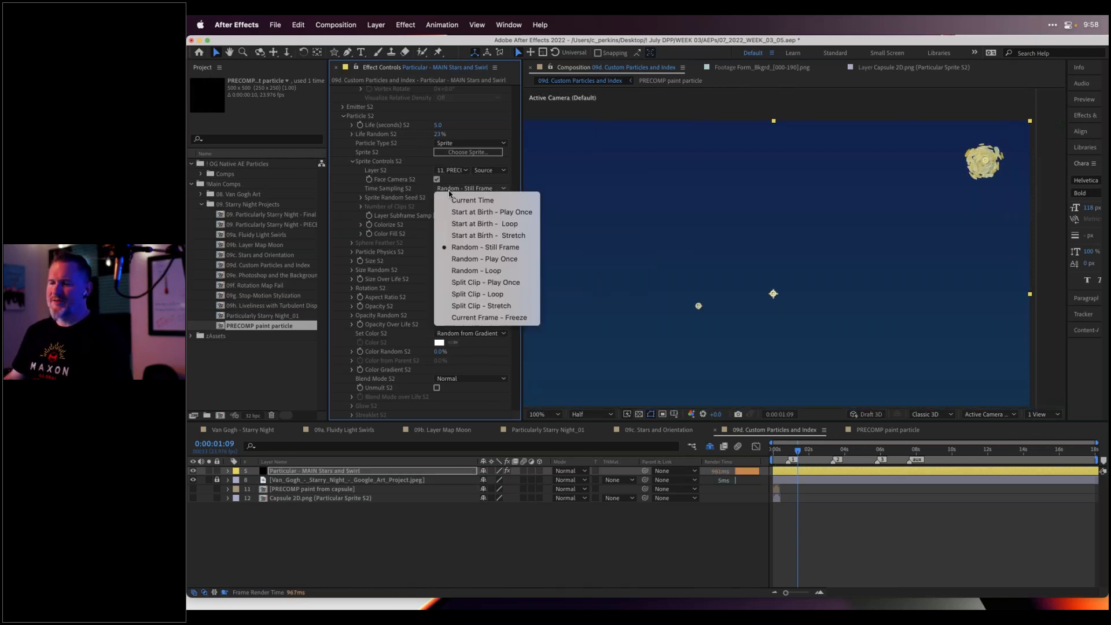
{"action": "left_click", "coordinate": [423, 195]}
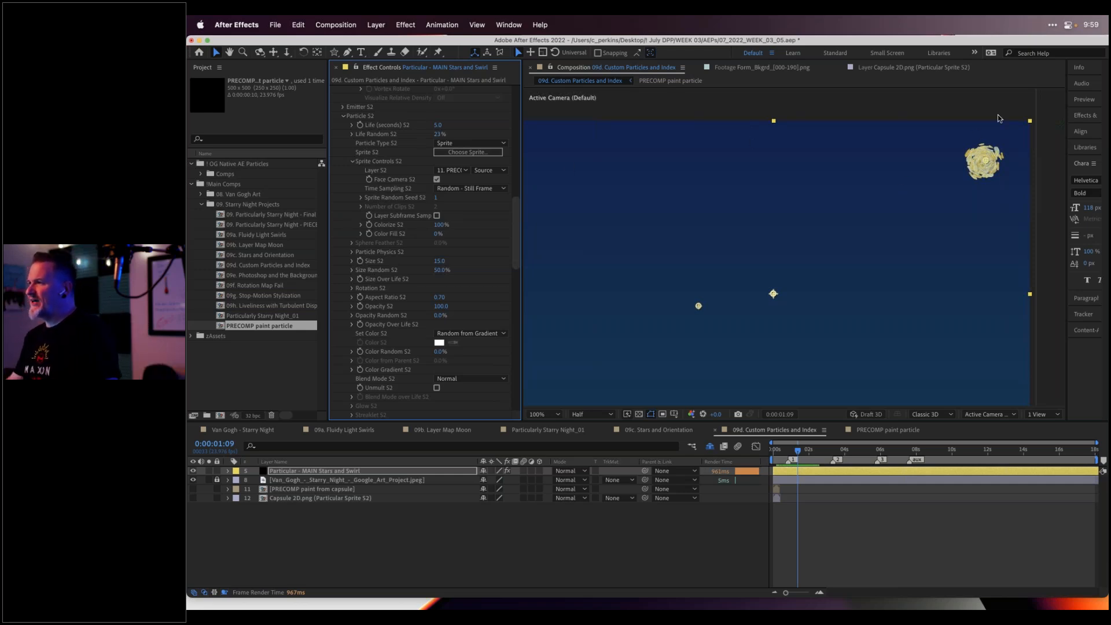
{"action": "left_click_drag", "start_coordinate": [1022, 176], "coordinate": [893, 226]}
{"action": "key", "text": "period"}
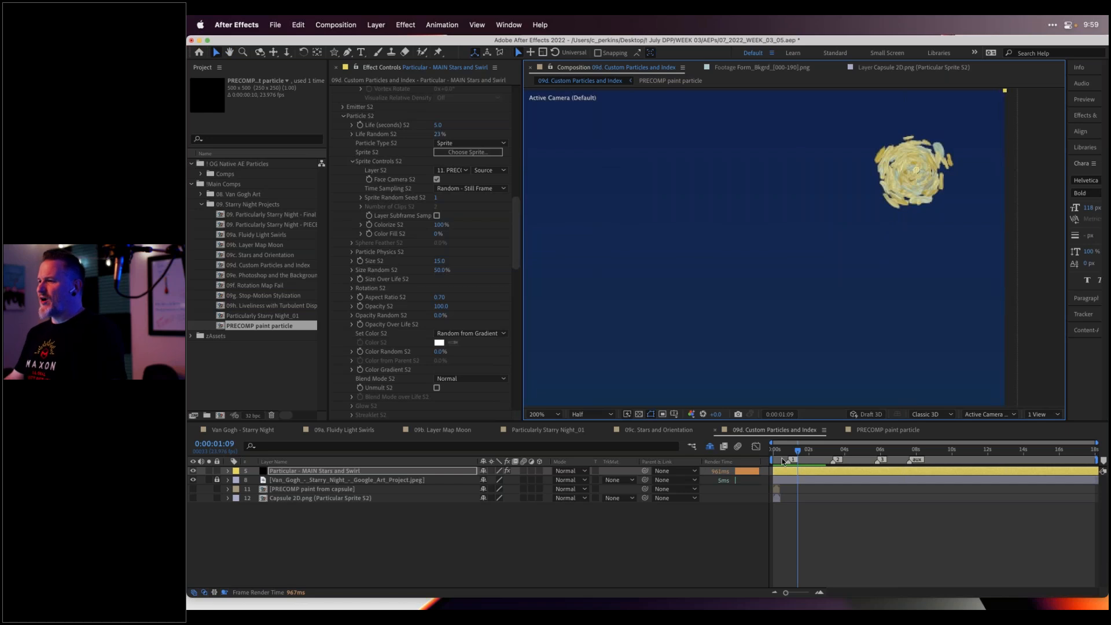
{"action": "left_click", "coordinate": [802, 452]}
{"action": "key", "text": "space"}
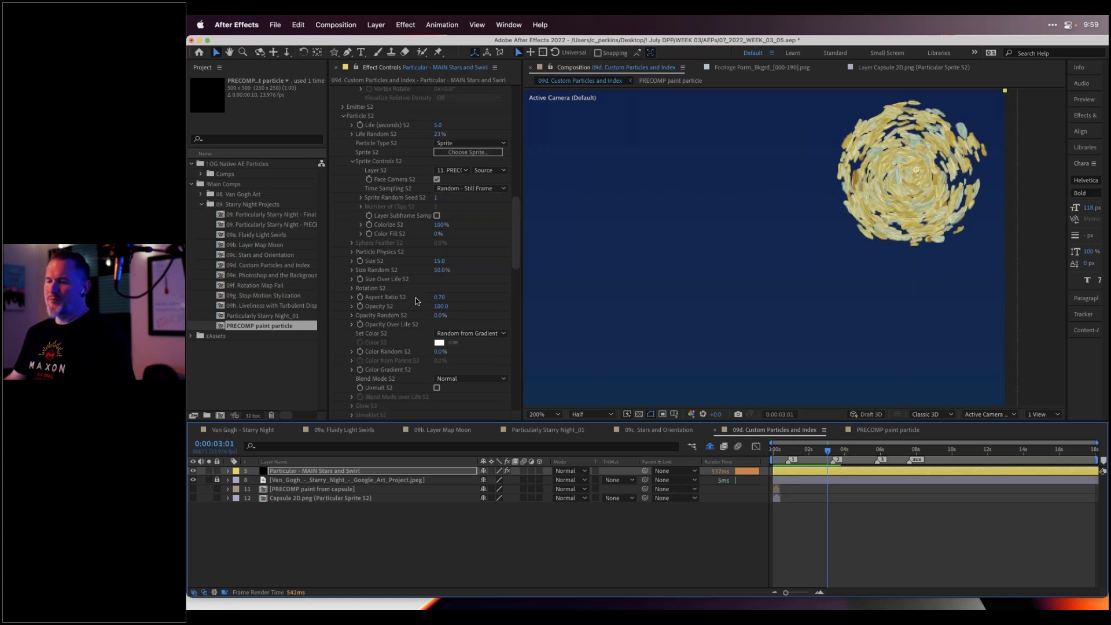
Try an Aspect Ratio S2 of 1 on the Moon particles, and restore it to 0.7
{"action": "left_click", "coordinate": [440, 297]}
{"action": "type", "text": "1"}
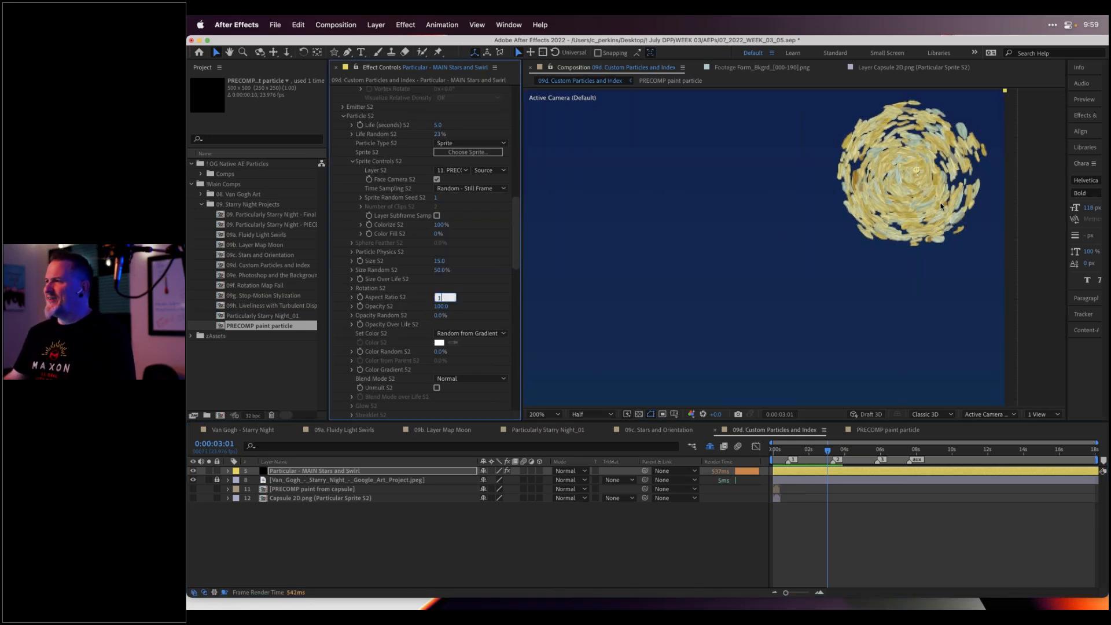
{"action": "key", "text": "Return"}
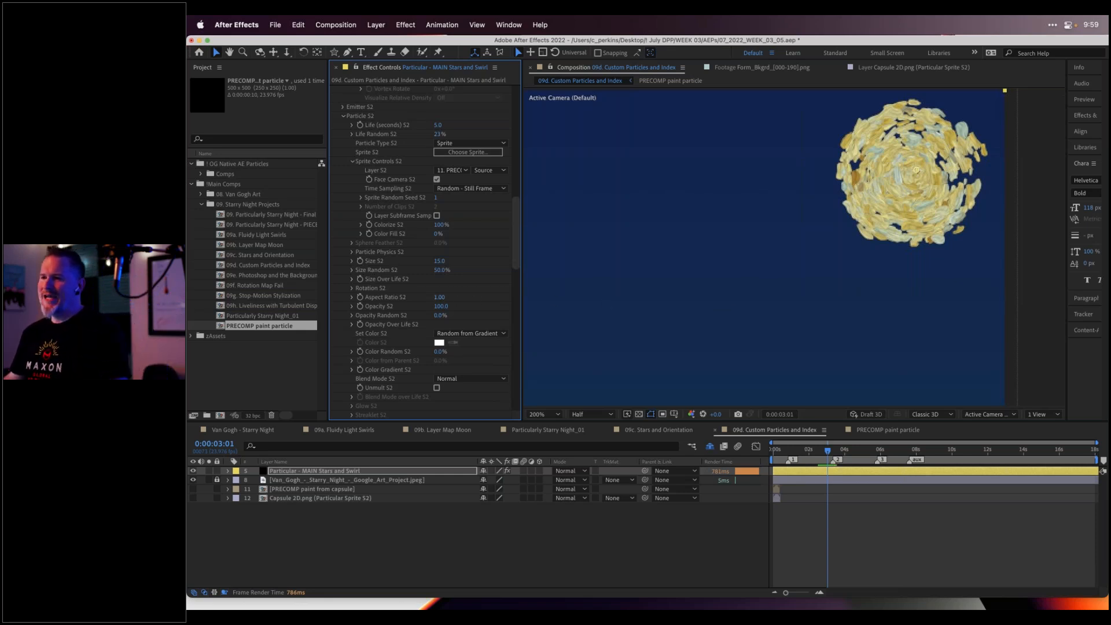
{"action": "left_click", "coordinate": [439, 298]}
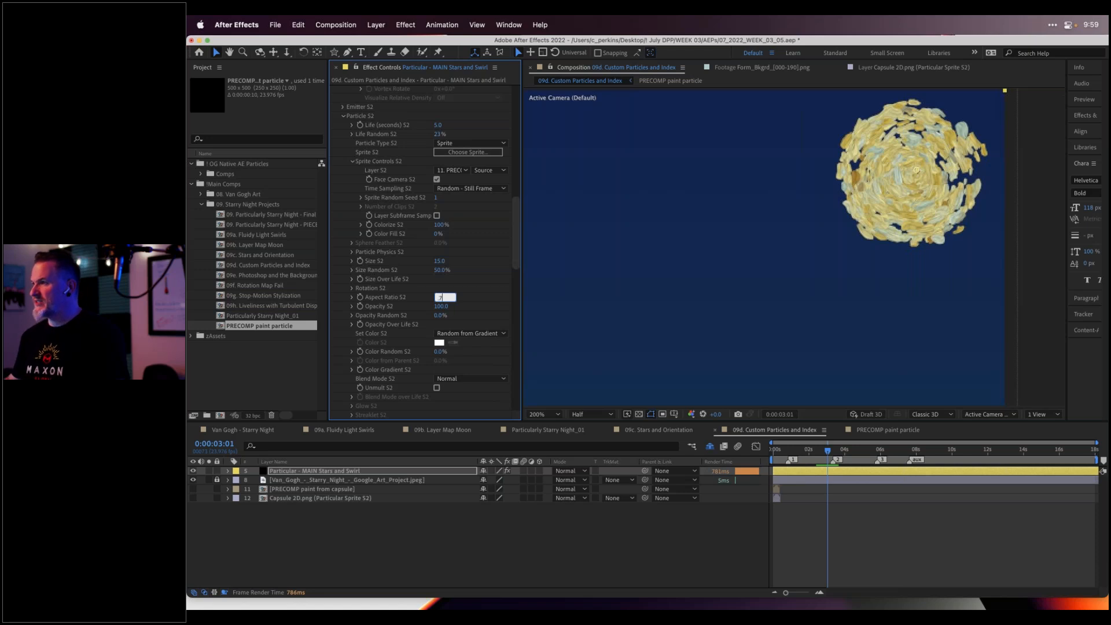
{"action": "type", "text": ".7"}
{"action": "key", "text": "Return"}
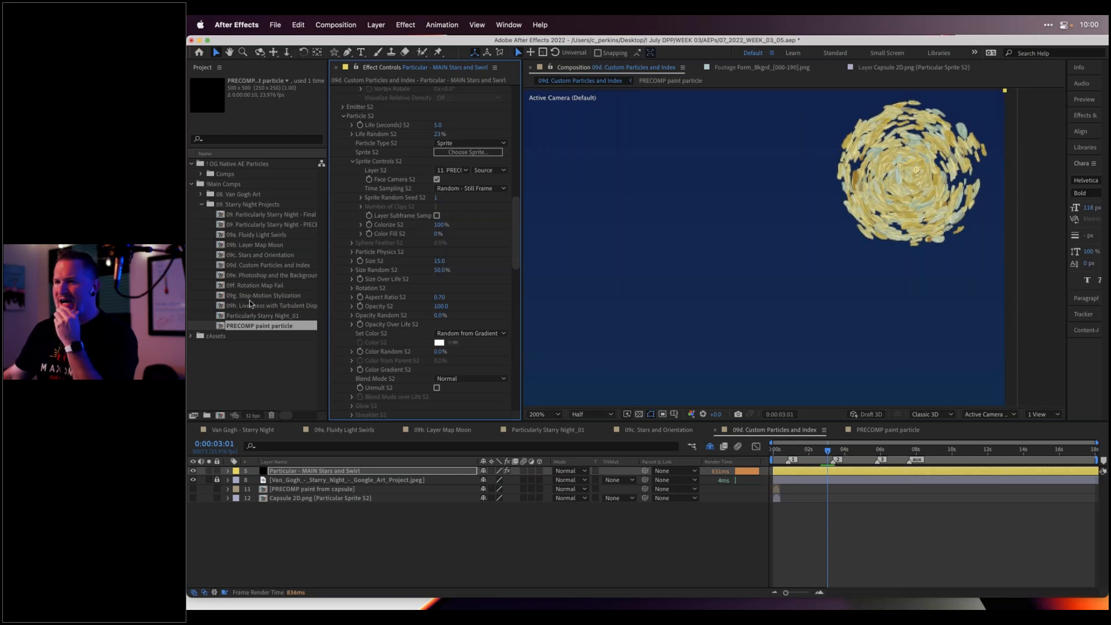
Open the 09e. Photoshop and the Background comp, go to 0:00:02:22 and expand Particular's Color and Alpha layer map
{"action": "double_click", "coordinate": [262, 276]}
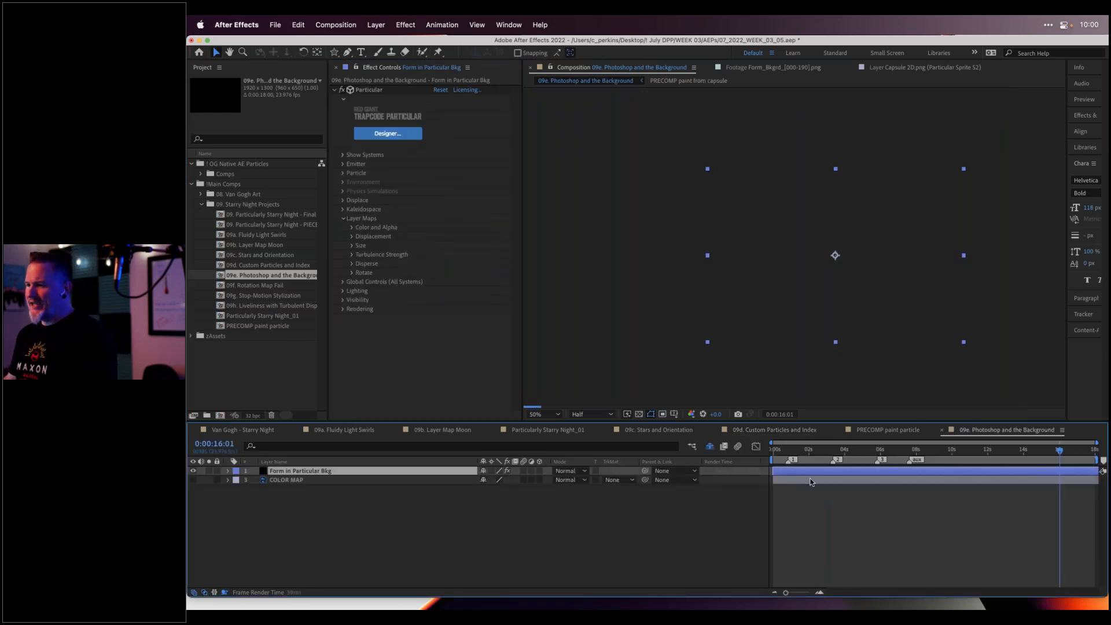
{"action": "left_click_drag", "start_coordinate": [807, 451], "coordinate": [825, 451]}
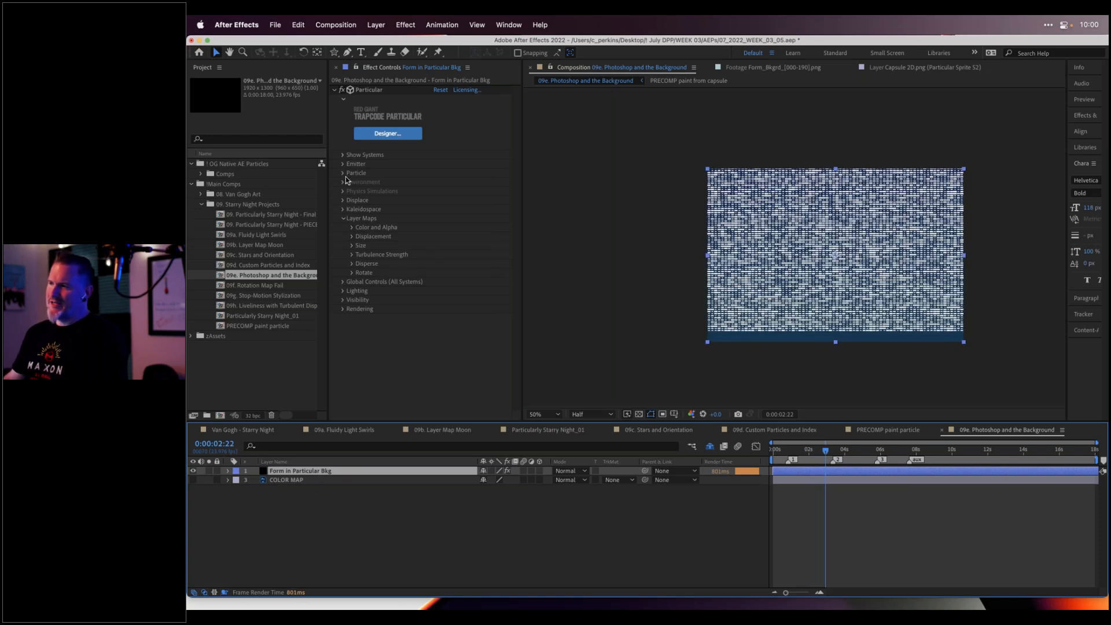
{"action": "left_click", "coordinate": [352, 227]}
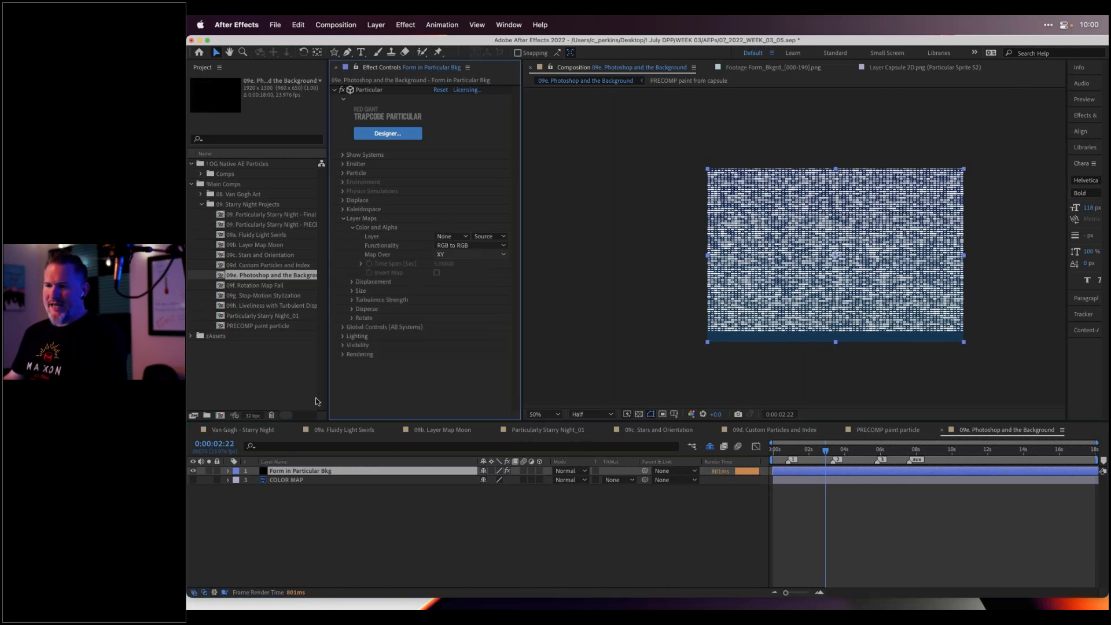
Show the COLOR MAP layer above a hidden Form in Particular Bkg layer and inspect its brushstroke texture at 100%
{"action": "left_click_drag", "start_coordinate": [194, 471], "coordinate": [194, 481]}
{"action": "left_click", "coordinate": [325, 481]}
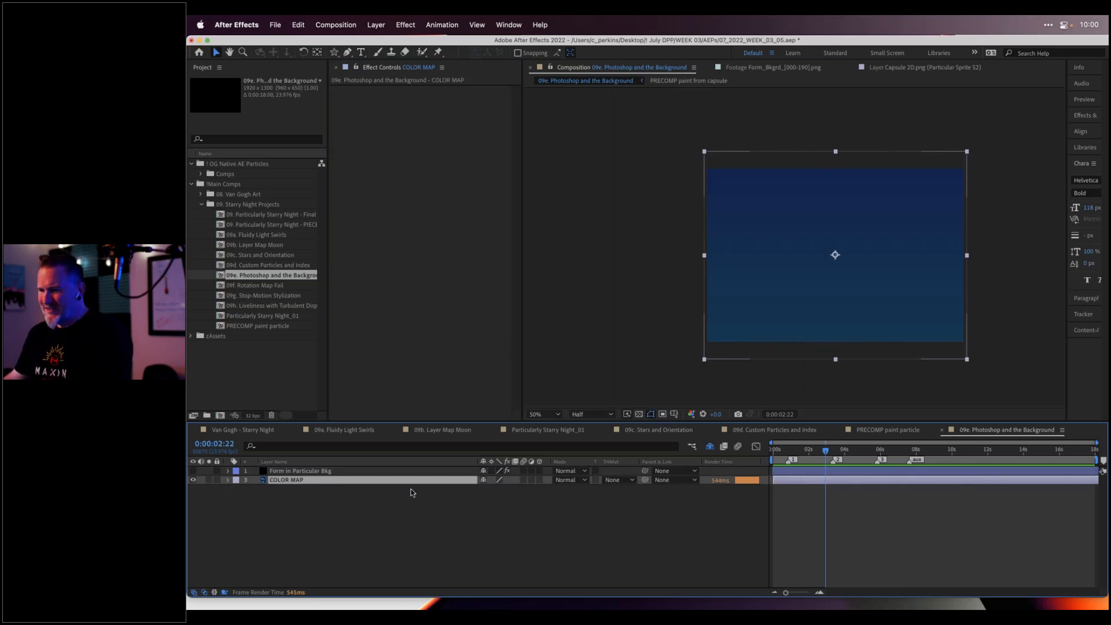
{"action": "left_click_drag", "start_coordinate": [406, 483], "coordinate": [408, 467]}
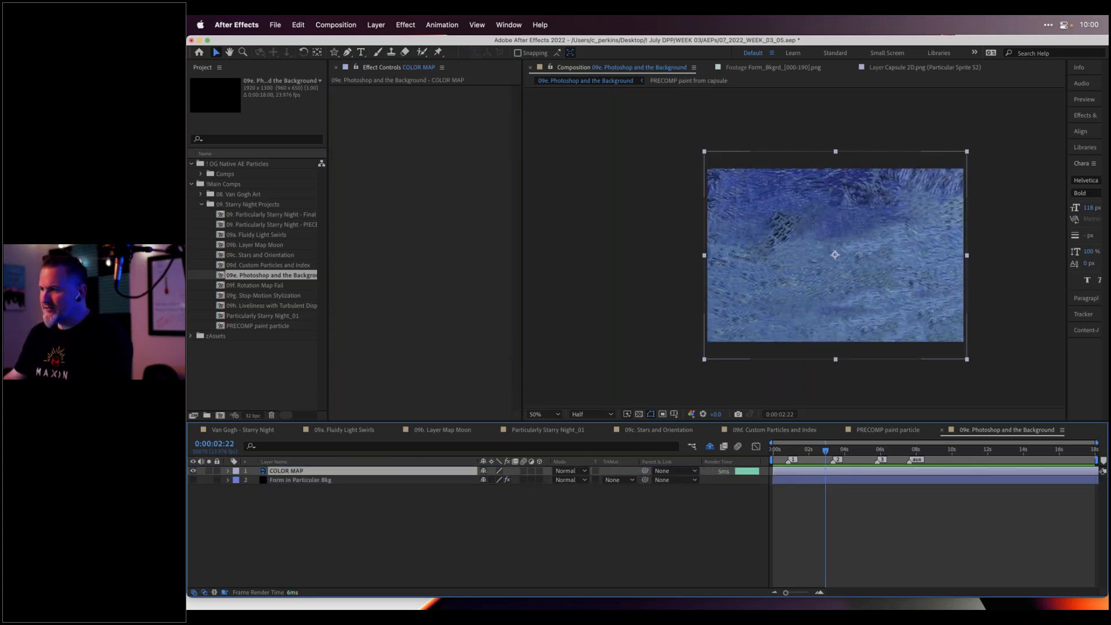
{"action": "left_click_drag", "start_coordinate": [812, 260], "coordinate": [831, 305]}
{"action": "key", "text": "period"}
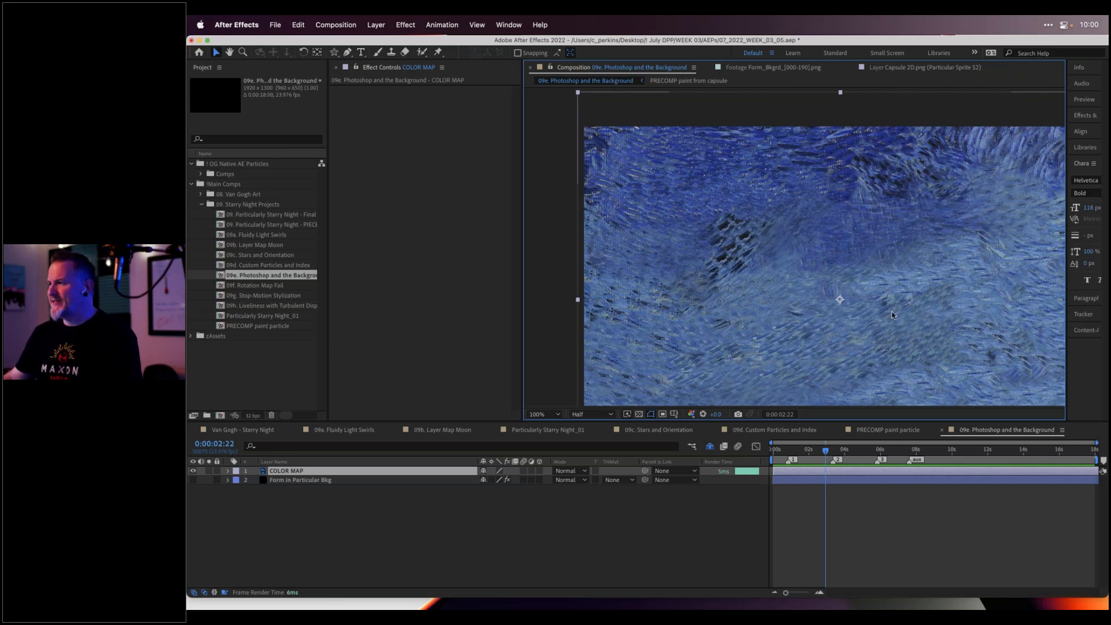
{"action": "left_click_drag", "start_coordinate": [929, 311], "coordinate": [829, 250]}
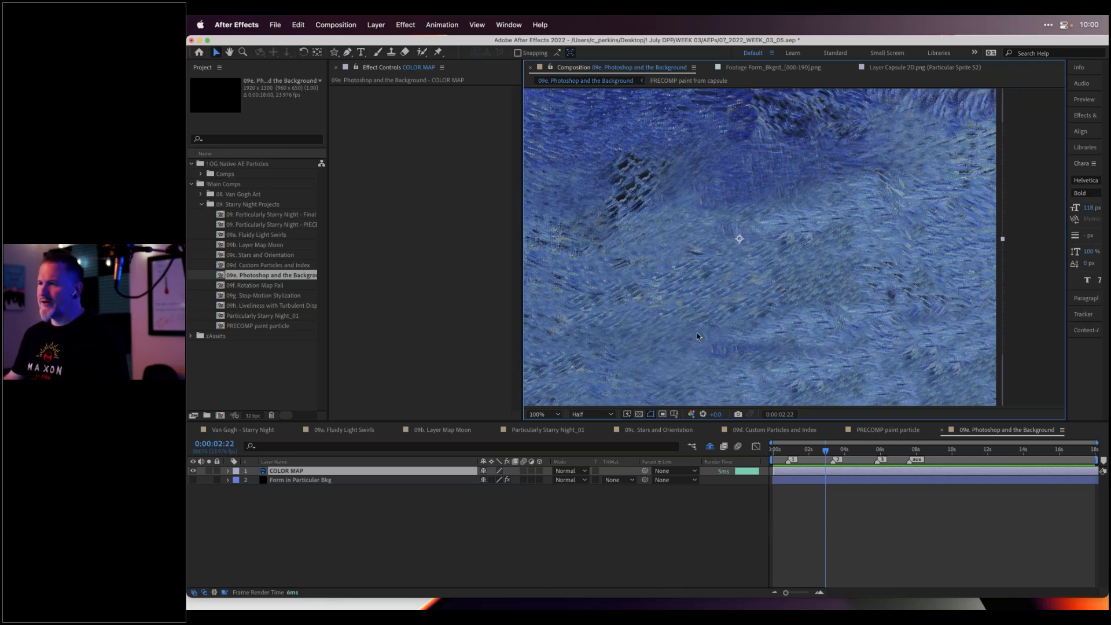
{"action": "key", "text": "space"}
{"action": "left_click_drag", "start_coordinate": [783, 316], "coordinate": [861, 237]}
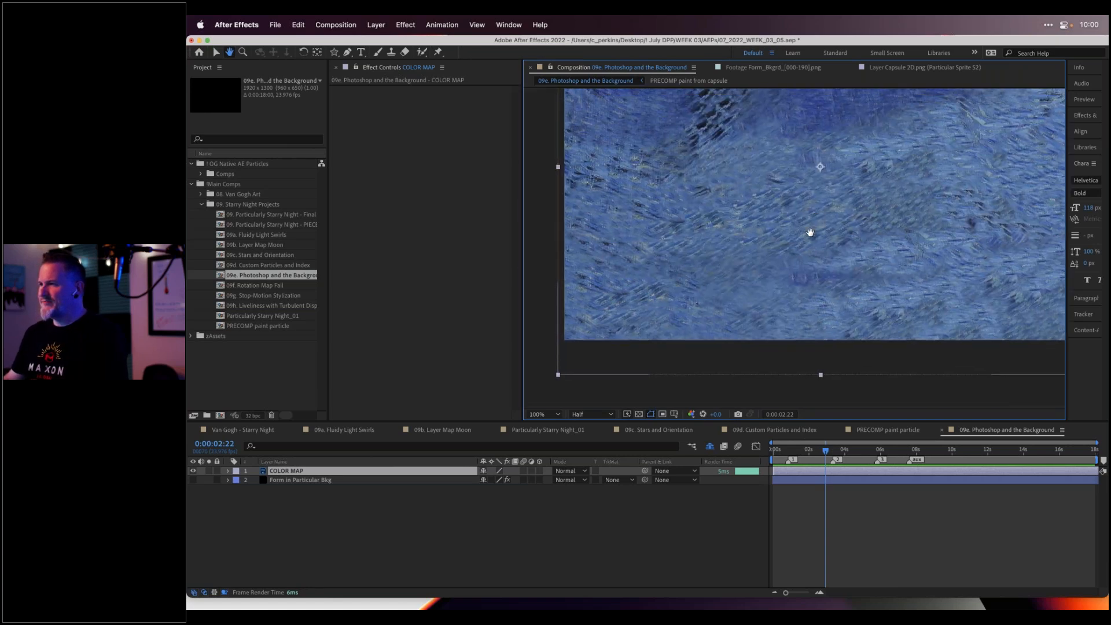
{"action": "left_click_drag", "start_coordinate": [809, 231], "coordinate": [789, 300]}
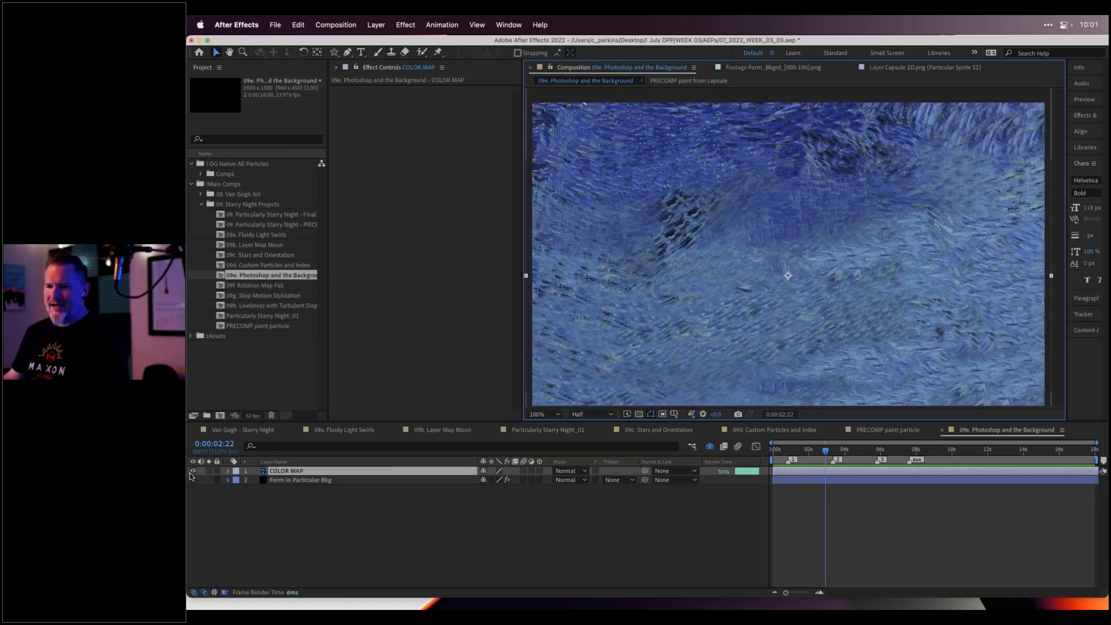
Hide COLOR MAP, show Form in Particular Bkg again, and assign COLOR MAP as its Color and Alpha map layer
{"action": "left_click", "coordinate": [192, 472]}
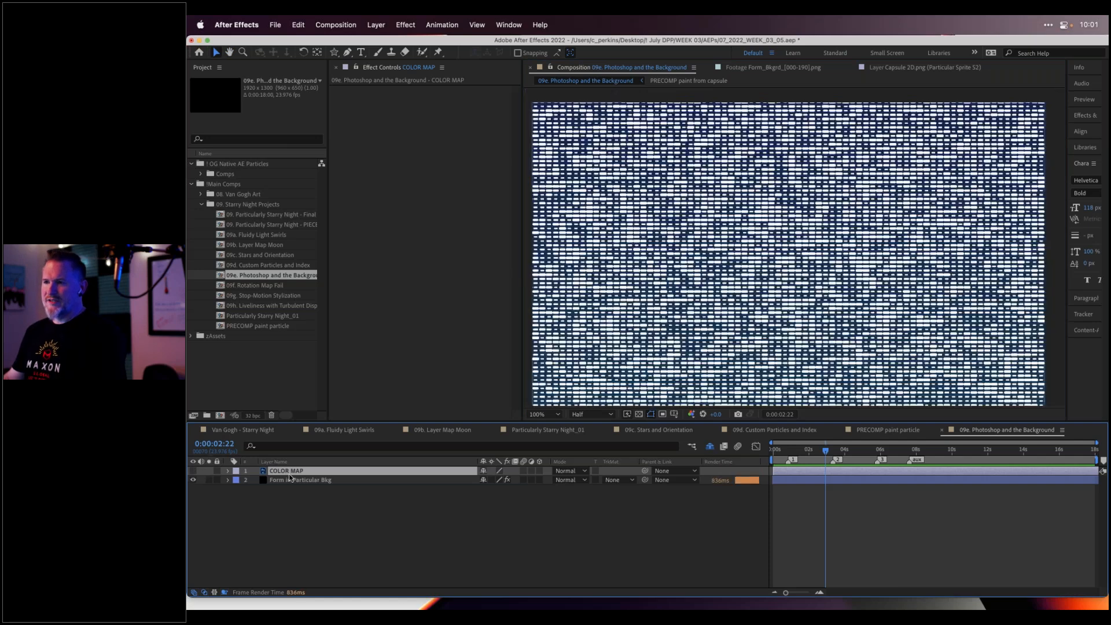
{"action": "left_click", "coordinate": [290, 479]}
{"action": "left_click", "coordinate": [451, 236]}
{"action": "left_click", "coordinate": [458, 258]}
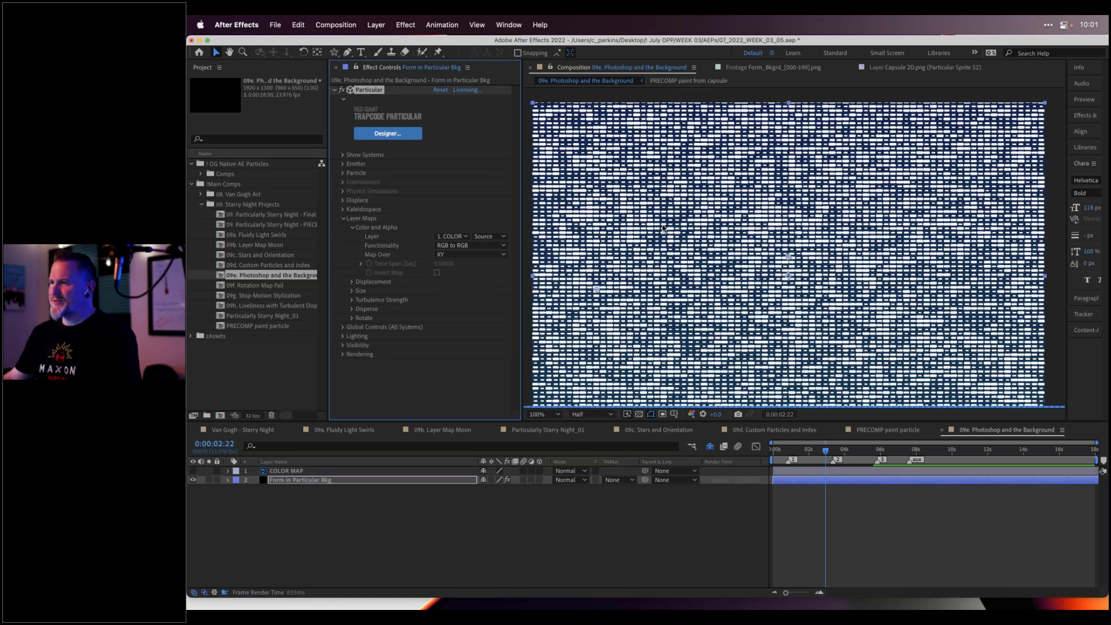
{"action": "left_click", "coordinate": [351, 227]}
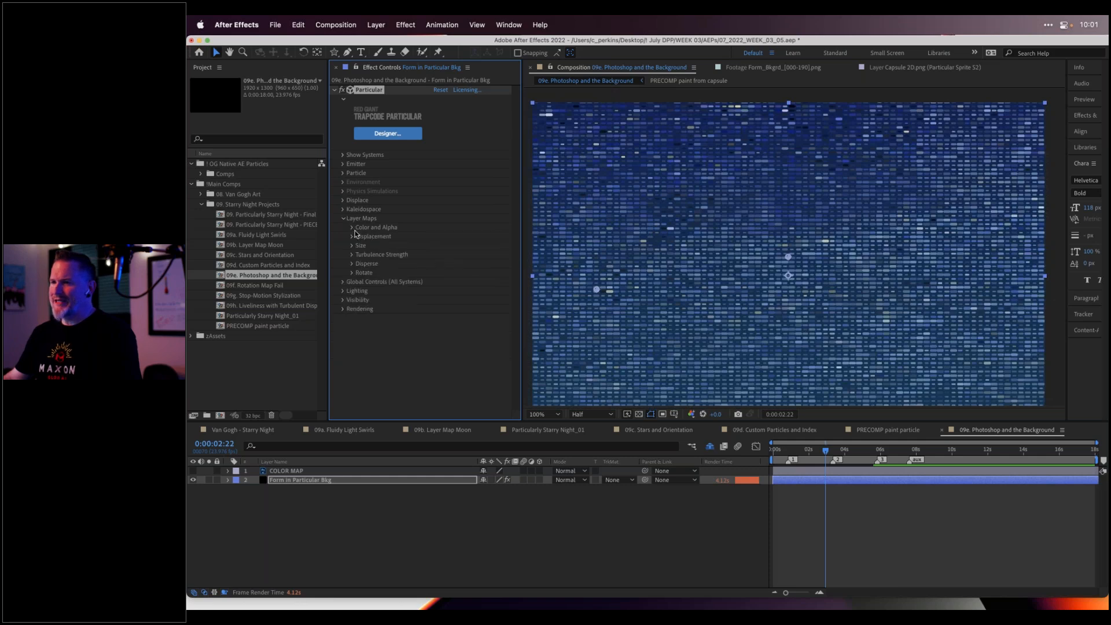
{"action": "left_click", "coordinate": [343, 218]}
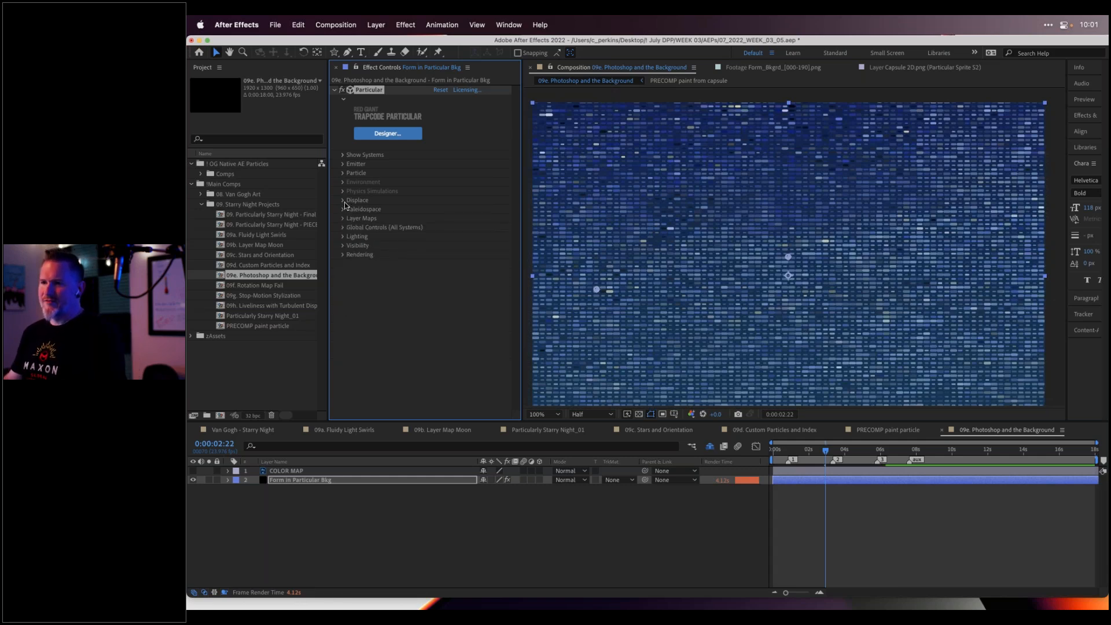
Set TF Displace XYZ to 30 in the Turbulence Field of the Form in Particular Bkg layer
{"action": "left_click", "coordinate": [343, 200]}
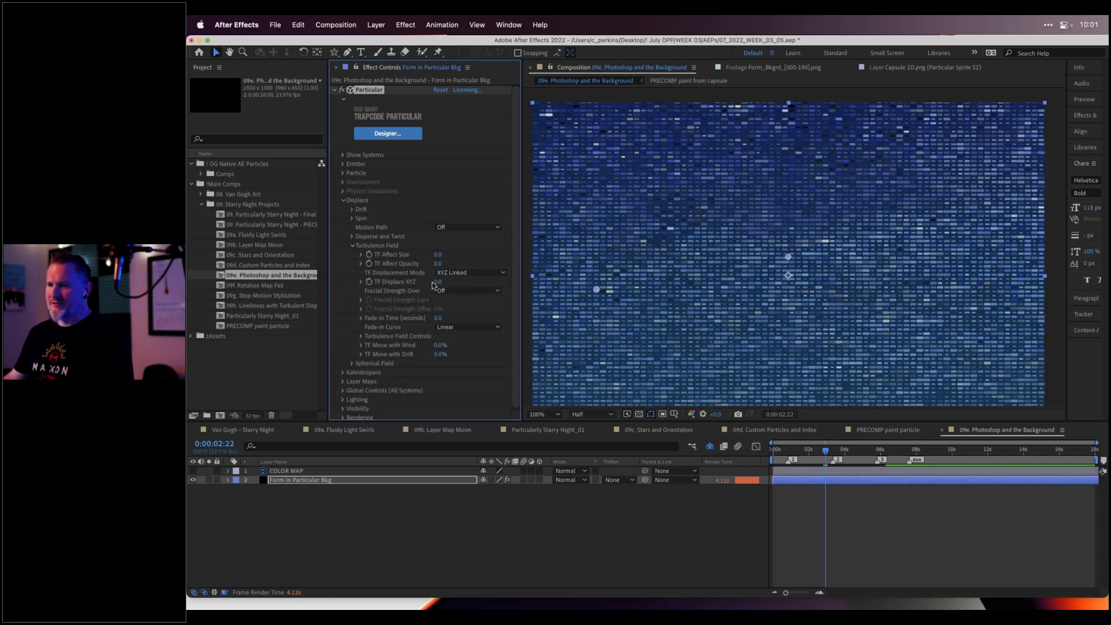
{"action": "left_click_drag", "start_coordinate": [439, 282], "coordinate": [443, 282]}
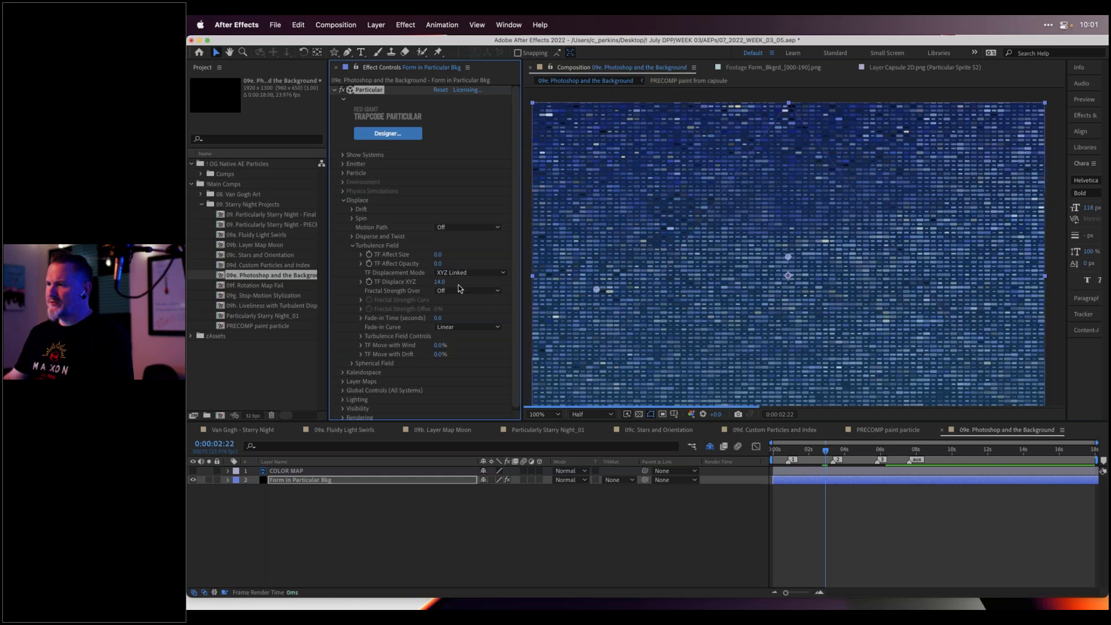
{"action": "left_click", "coordinate": [439, 282]}
{"action": "type", "text": "30"}
{"action": "key", "text": "Return"}
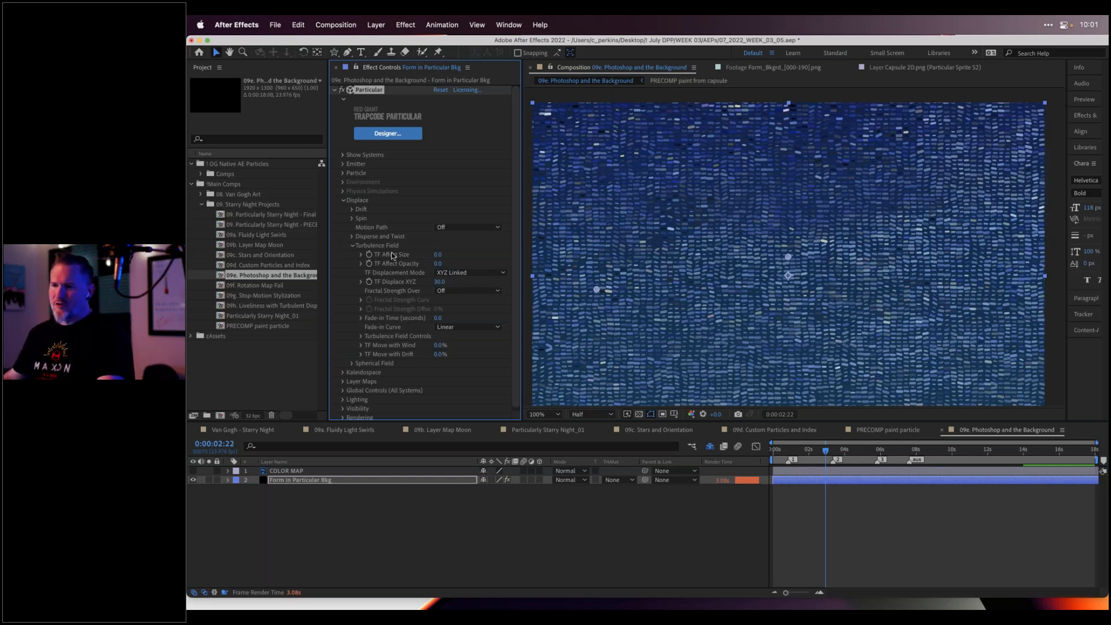
Set TF Scale to 1.6 in the background form's Turbulence Field Controls
{"action": "left_click", "coordinate": [361, 336]}
{"action": "scroll", "coordinate": [361, 338], "scroll_direction": "down", "scroll_amount": 2}
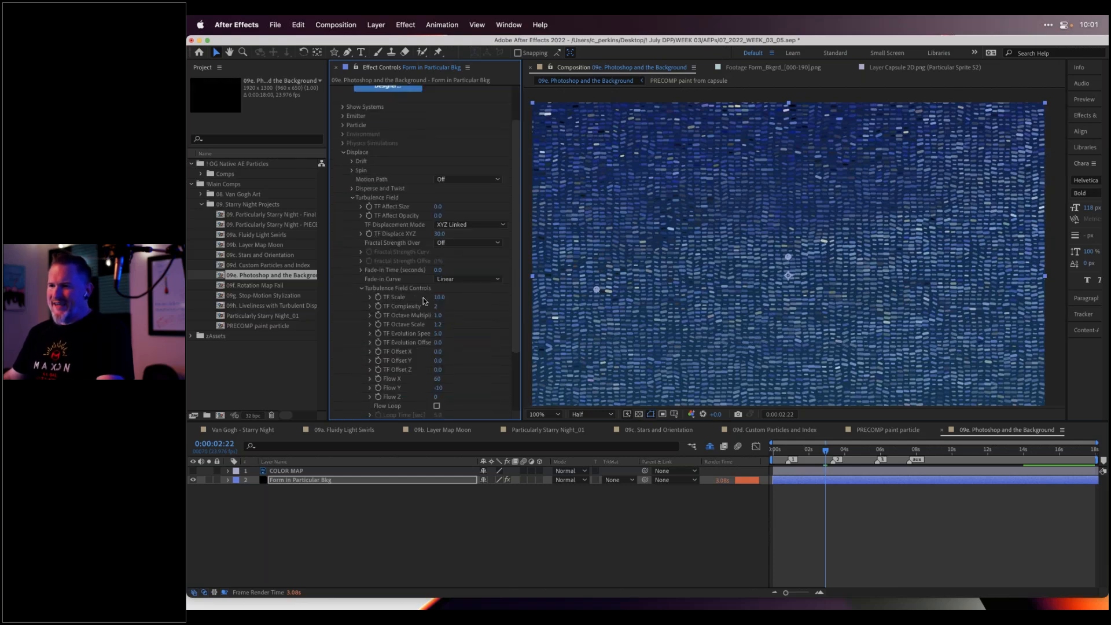
{"action": "left_click", "coordinate": [440, 297]}
{"action": "type", "text": "1"}
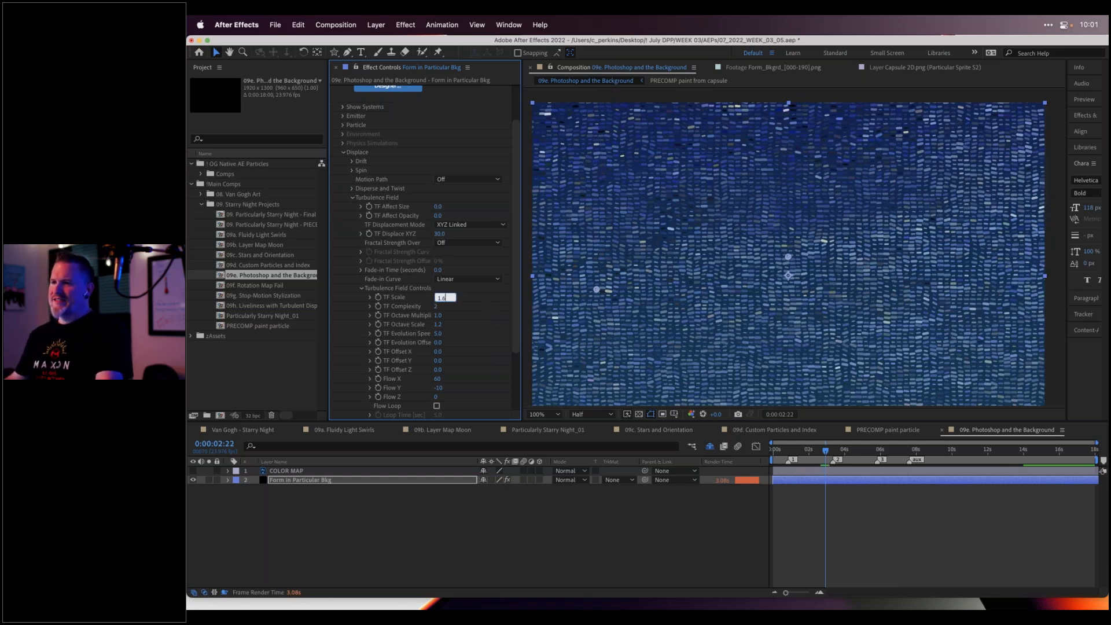
{"action": "key", "text": "Return"}
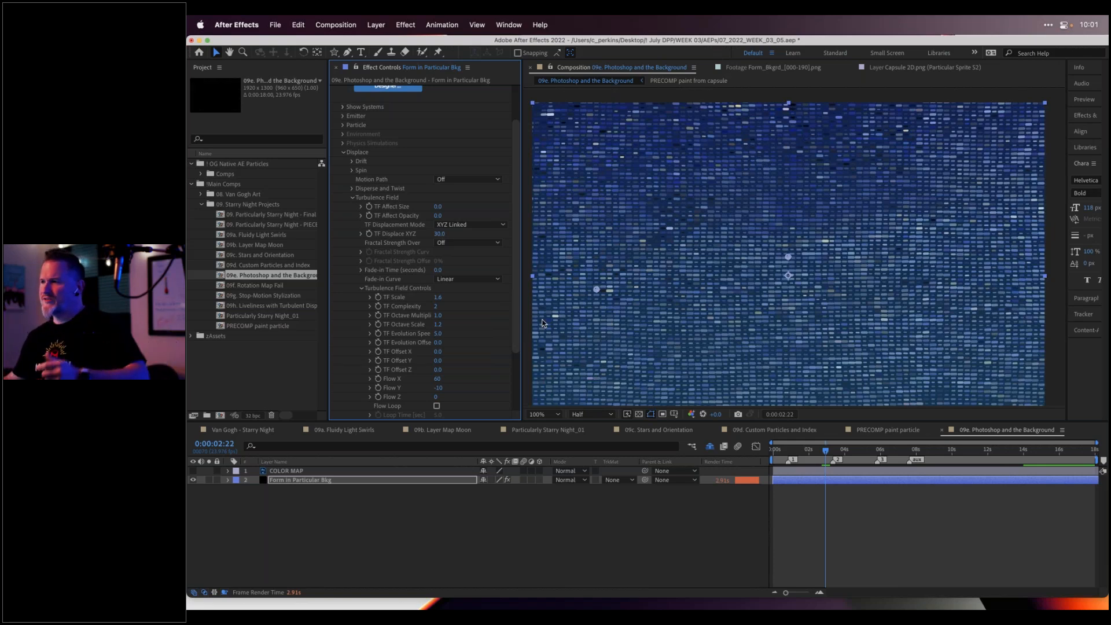
Set TF Displace XYZ to 100 on the background form and scrub the timeline to check the displacement
{"action": "left_click", "coordinate": [440, 234]}
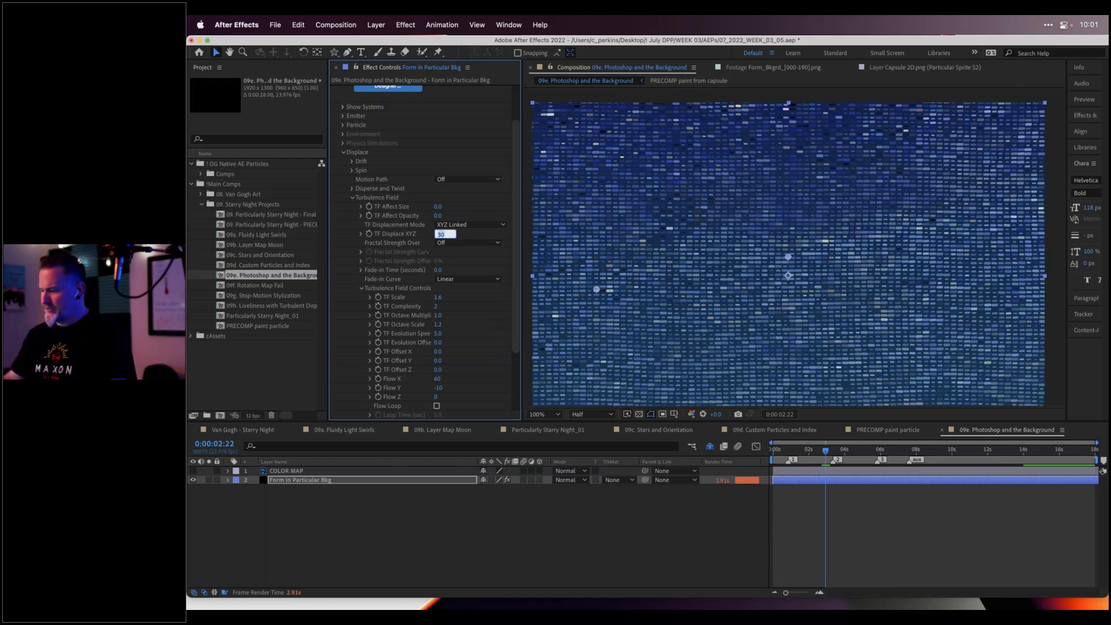
{"action": "type", "text": "100"}
{"action": "key", "text": "Return"}
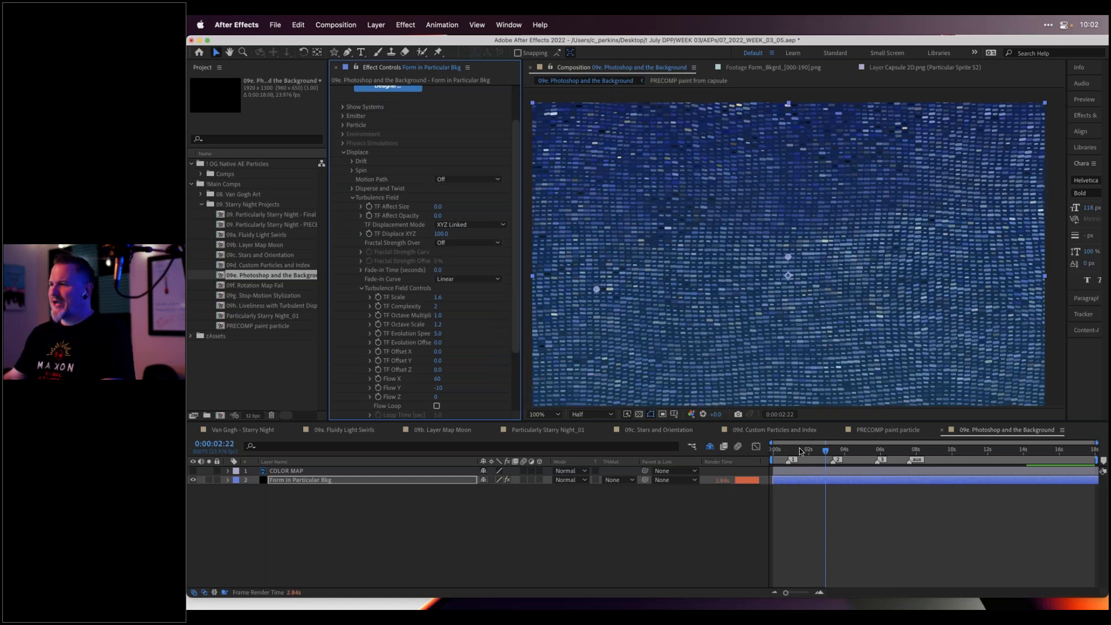
{"action": "left_click_drag", "start_coordinate": [802, 450], "coordinate": [822, 449]}
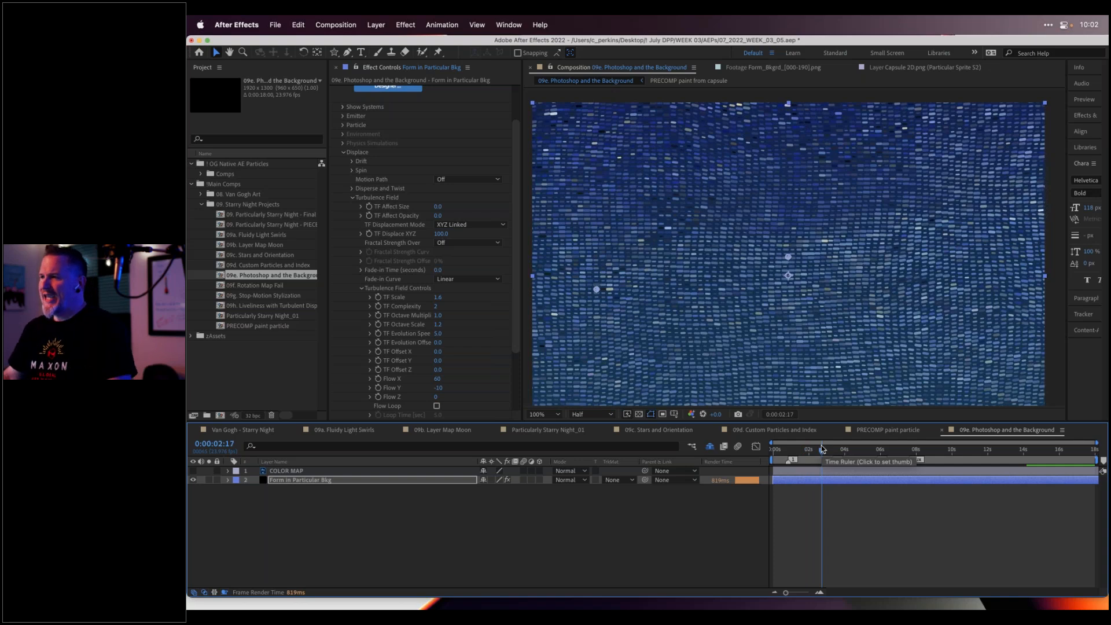
Try Orient to Motion at 0% in the background form's particle Rotation settings, check another frame, and set it to 100%
{"action": "left_click", "coordinate": [343, 153]}
{"action": "left_click", "coordinate": [343, 174]}
{"action": "left_click", "coordinate": [353, 281]}
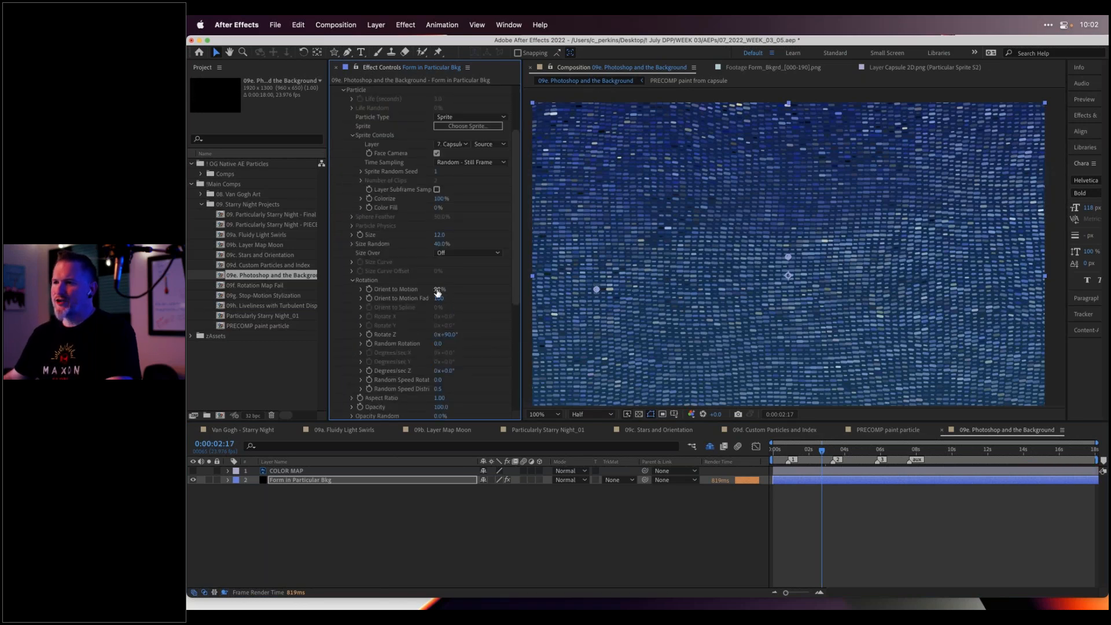
{"action": "left_click", "coordinate": [439, 289]}
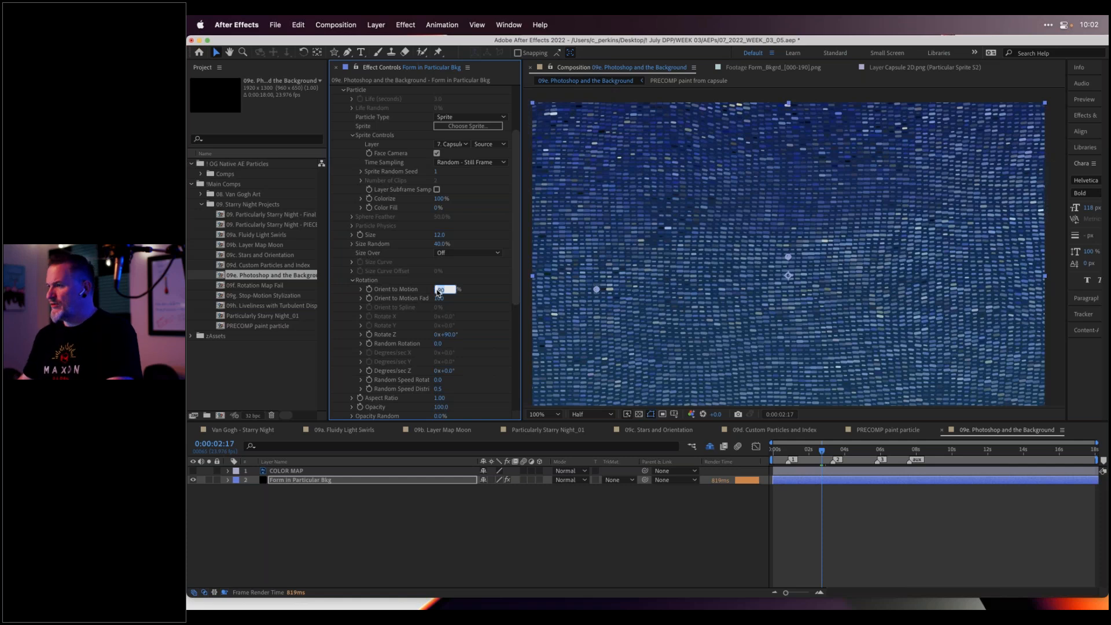
{"action": "type", "text": "0"}
{"action": "key", "text": "Return"}
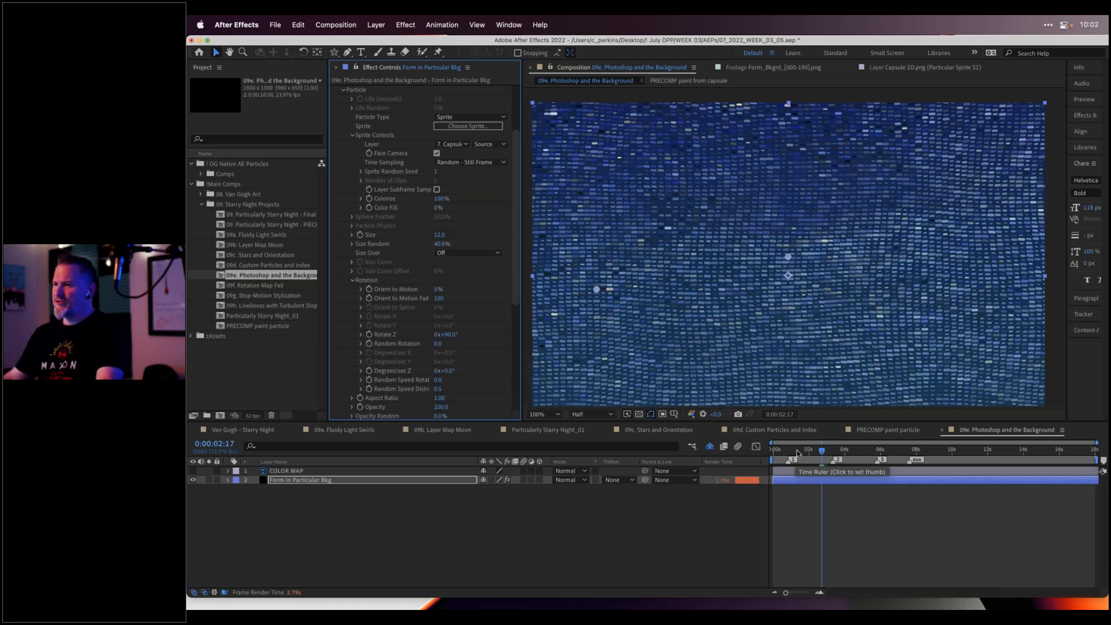
{"action": "left_click", "coordinate": [798, 454]}
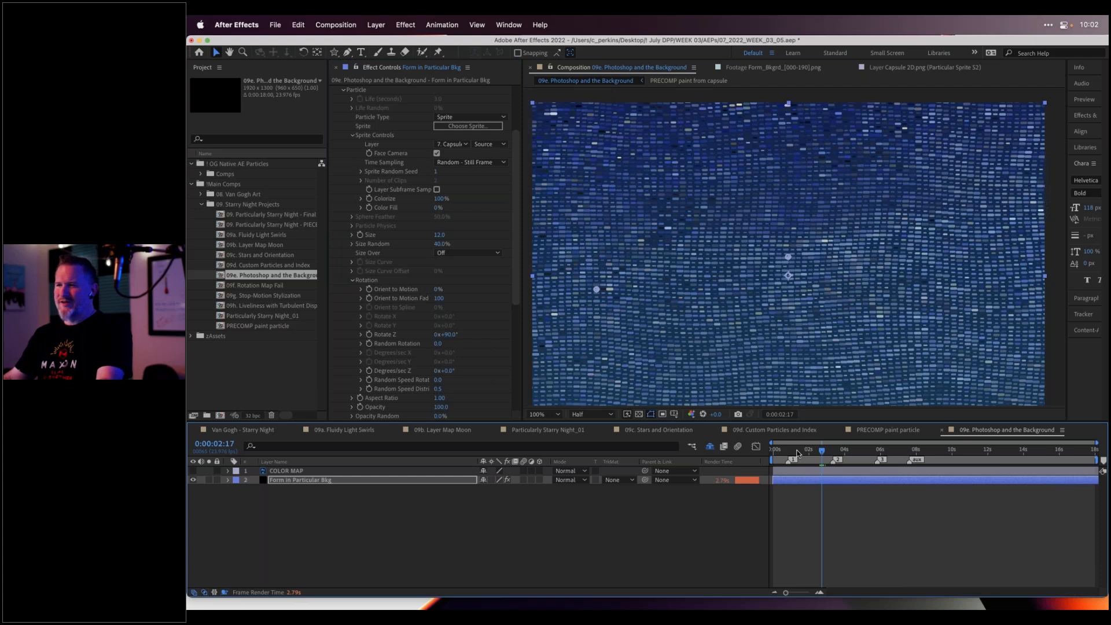
{"action": "left_click_drag", "start_coordinate": [821, 451], "coordinate": [788, 452]}
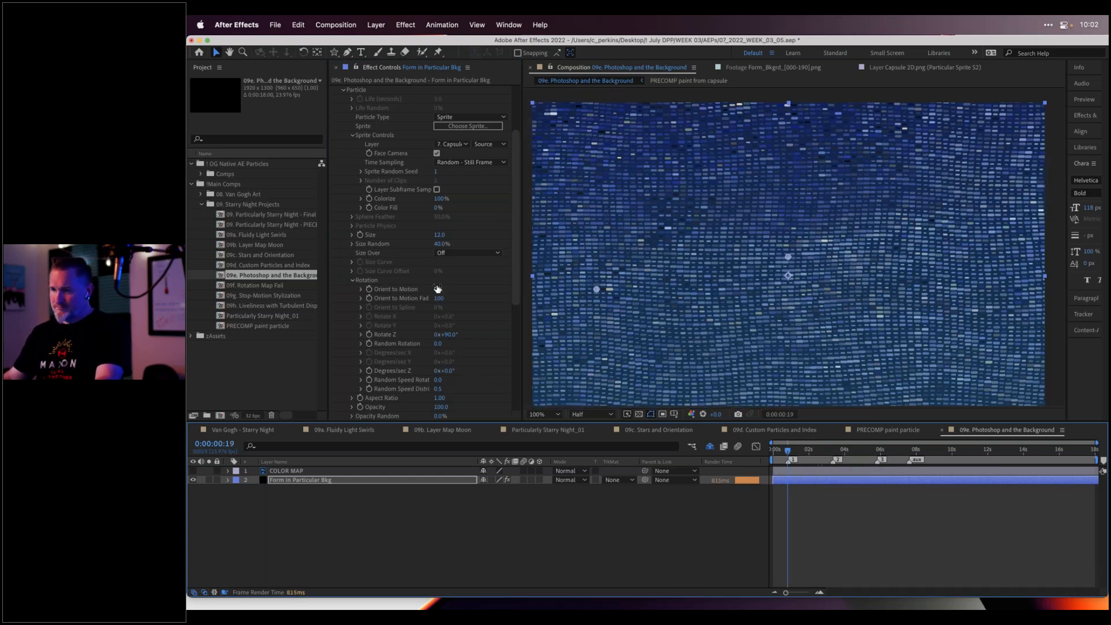
{"action": "left_click_drag", "start_coordinate": [438, 288], "coordinate": [653, 306]}
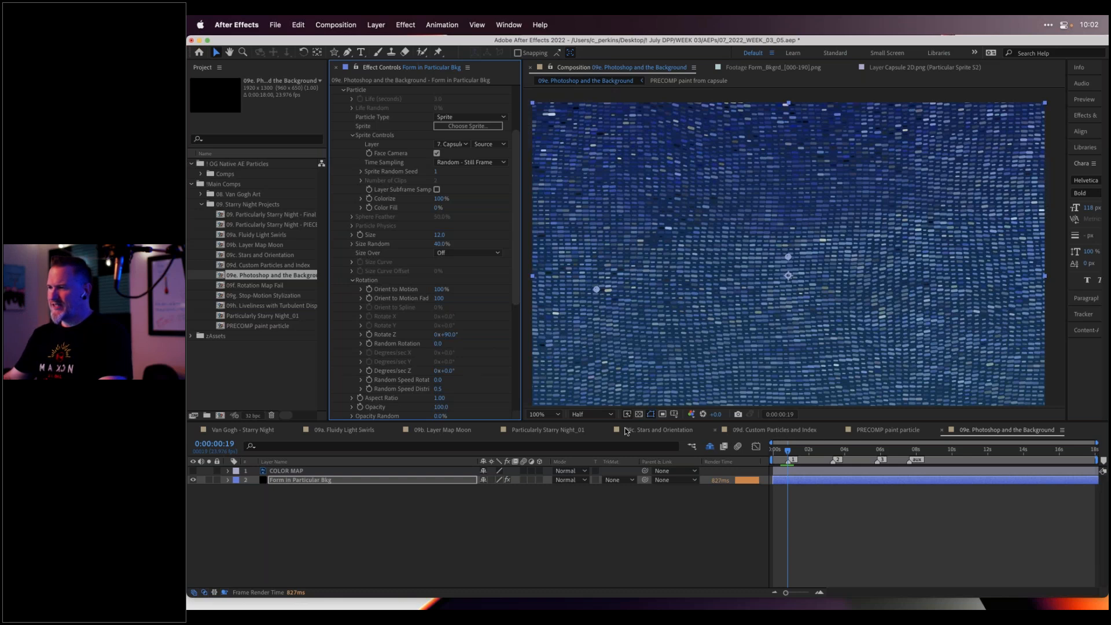
Open the Particularly Starry Night_01 composition and preview it from near the start
{"action": "left_click", "coordinate": [533, 429]}
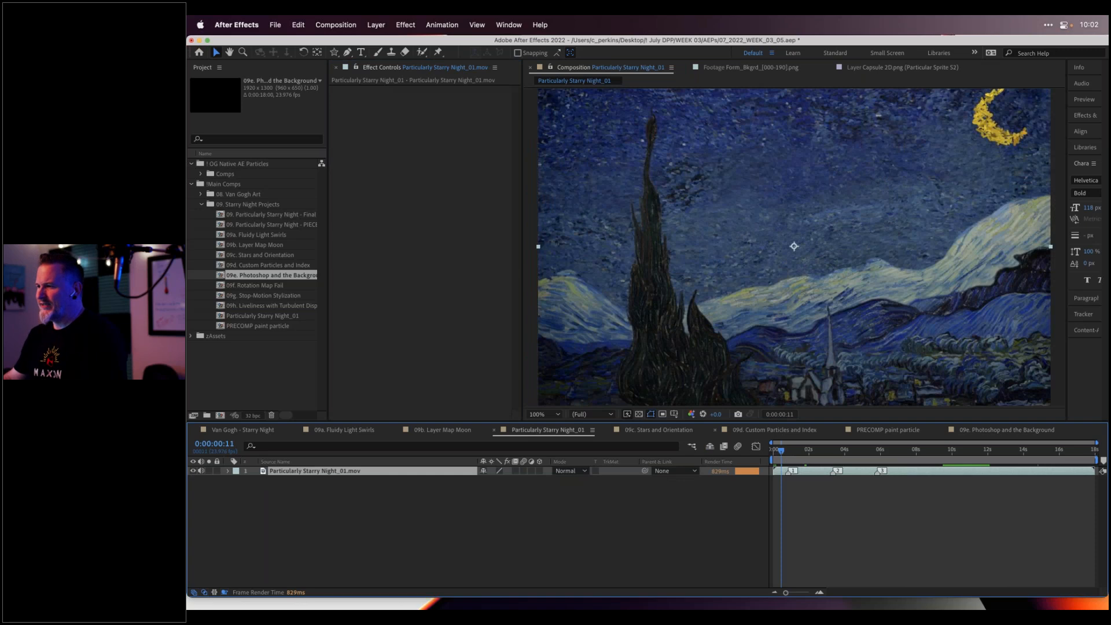
{"action": "left_click", "coordinate": [776, 452]}
{"action": "key", "text": "space"}
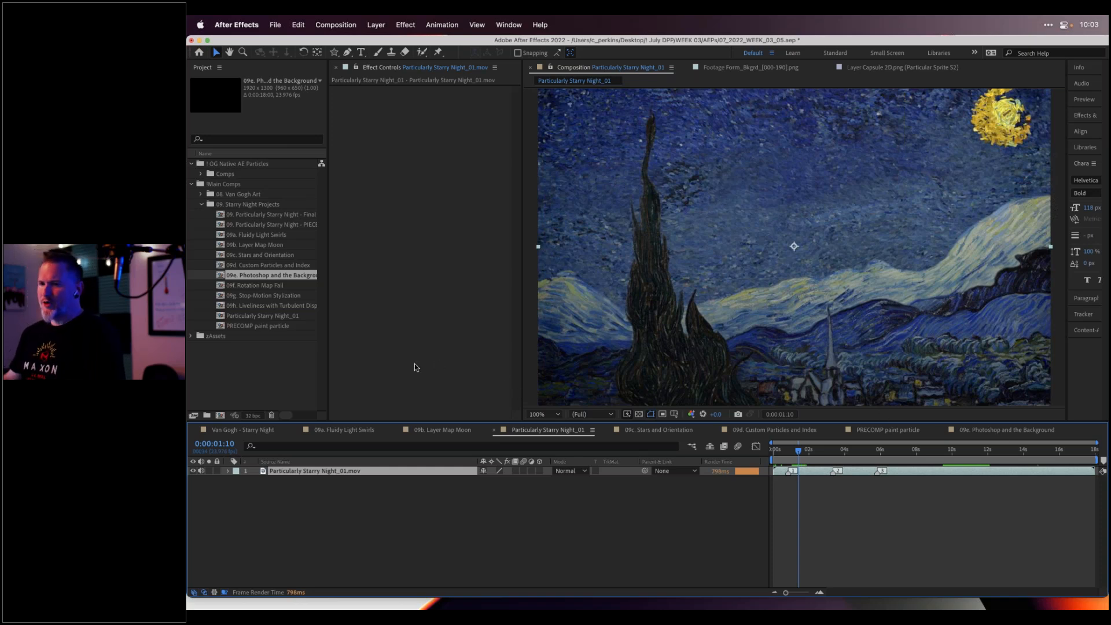
Open the 09g. Stop-Motion Stylization composition and preview the background footage at 100% magnification
{"action": "double_click", "coordinate": [279, 296]}
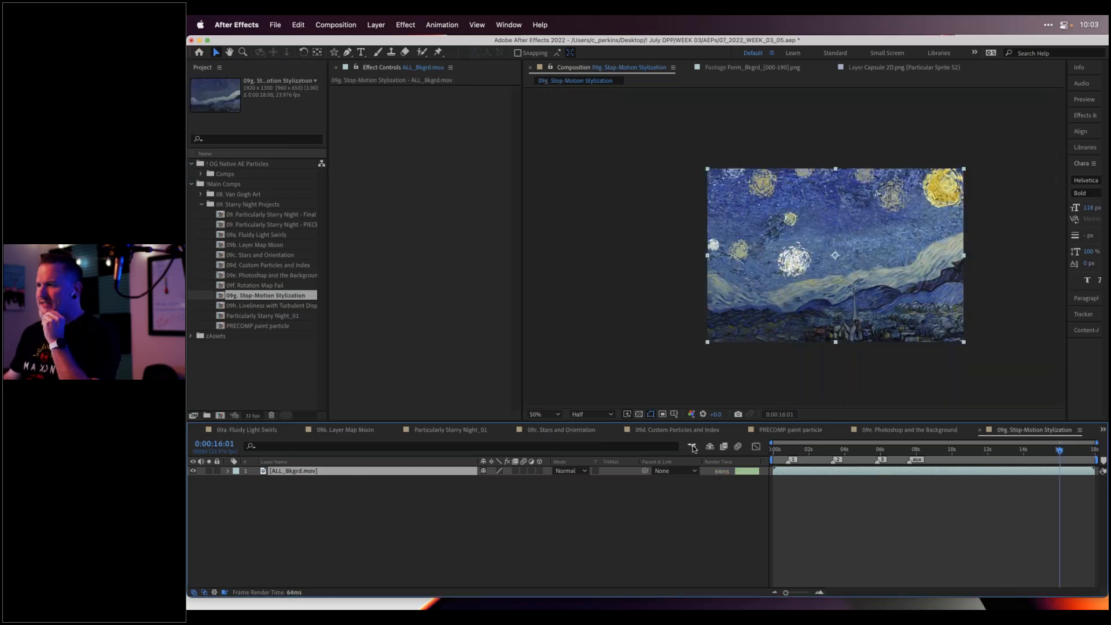
{"action": "left_click", "coordinate": [806, 450]}
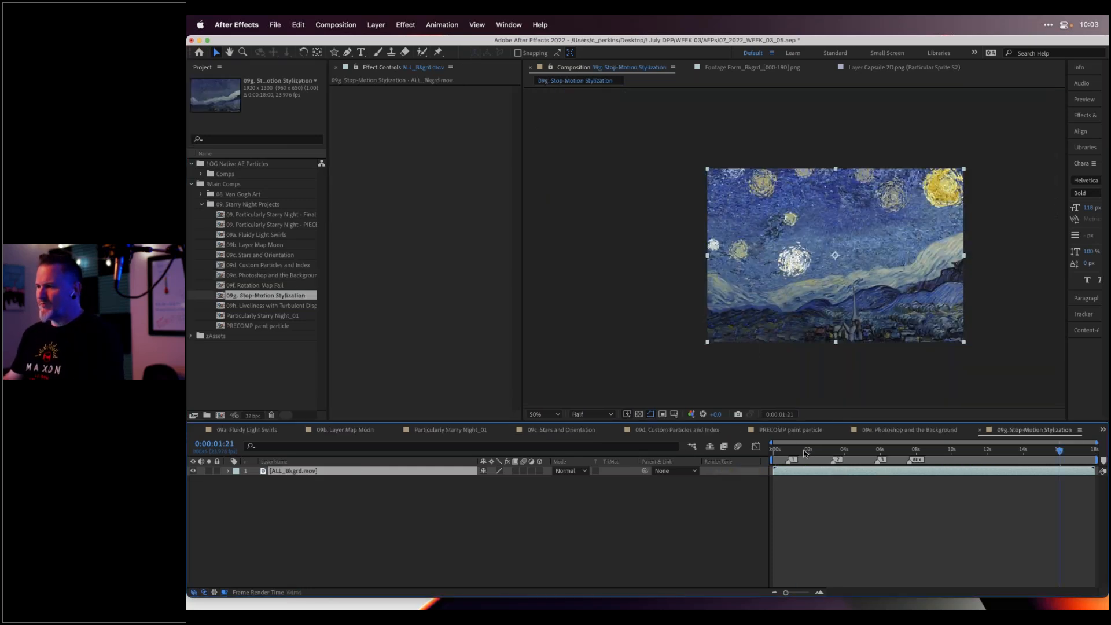
{"action": "left_click_drag", "start_coordinate": [804, 453], "coordinate": [729, 477]}
{"action": "key", "text": "period"}
{"action": "key", "text": "space"}
{"action": "left_click_drag", "start_coordinate": [798, 336], "coordinate": [734, 318]}
{"action": "key", "text": "space"}
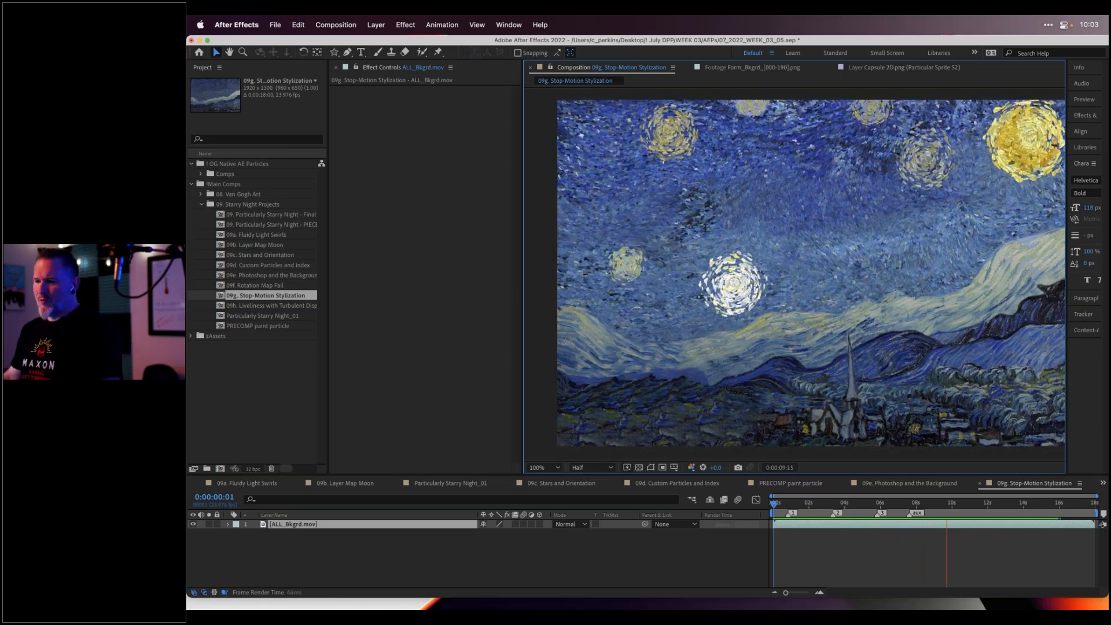
{"action": "key", "text": "space"}
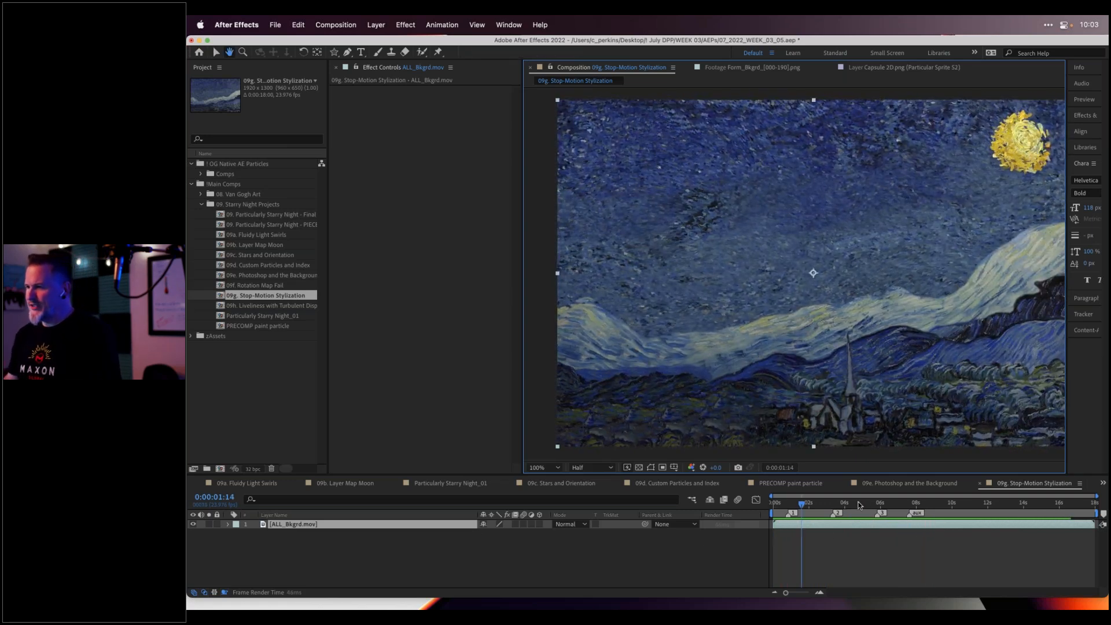
At 0:00:05:16, add an adjustment layer above ALL_Bkgrd.mov and apply the Posterize Time effect to it
{"action": "left_click", "coordinate": [874, 504]}
{"action": "key", "text": "super+alt+y"}
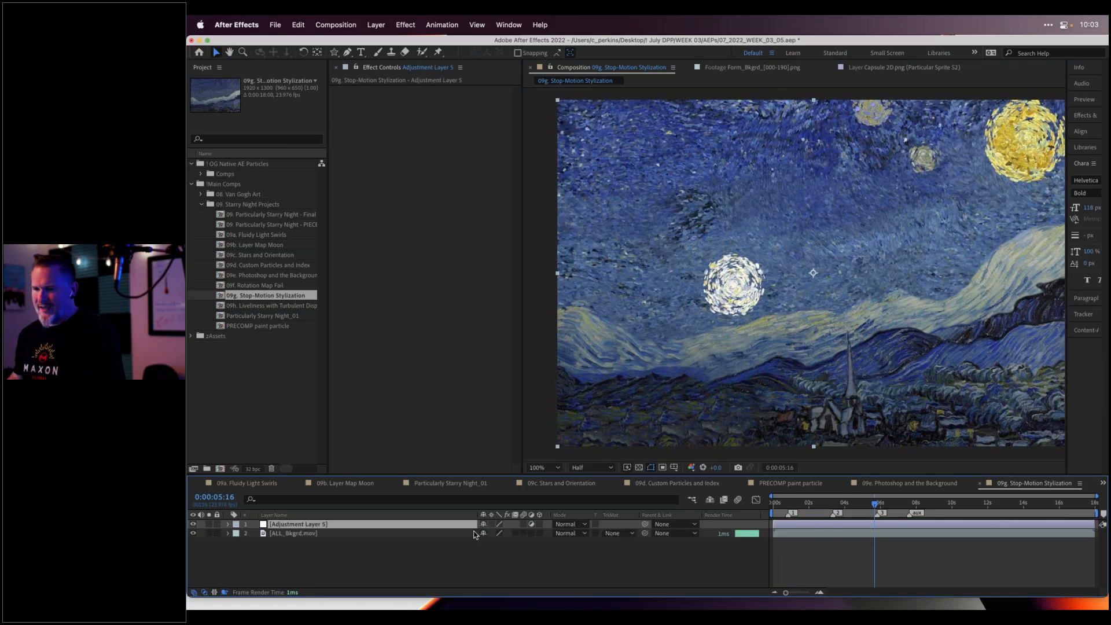
{"action": "key", "text": "ctrl+space"}
{"action": "type", "text": "poster"}
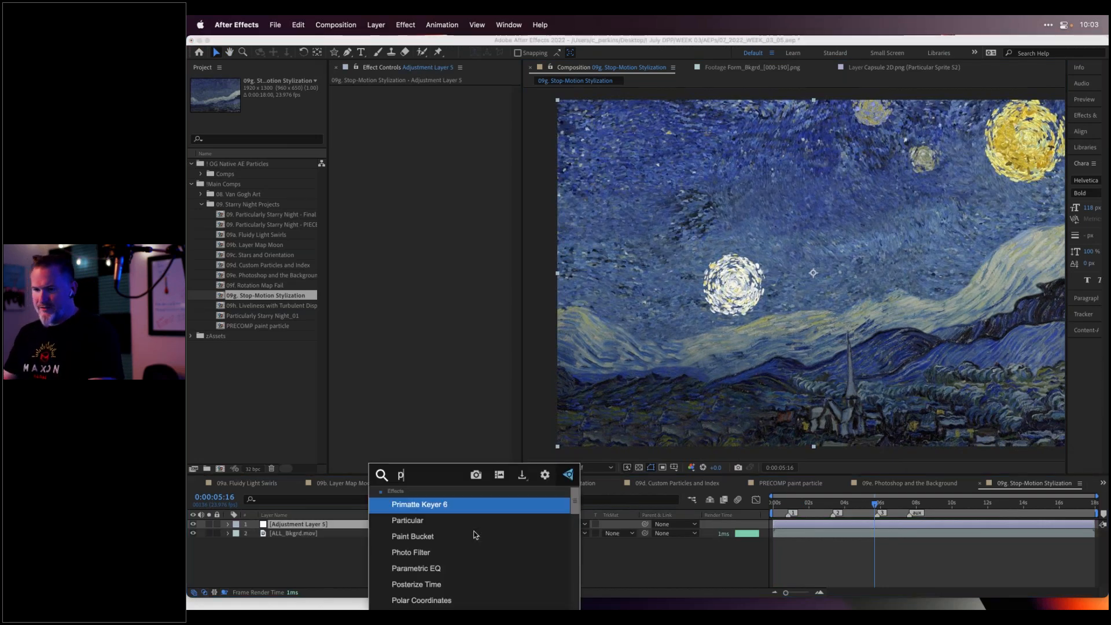
{"action": "key", "text": "Return"}
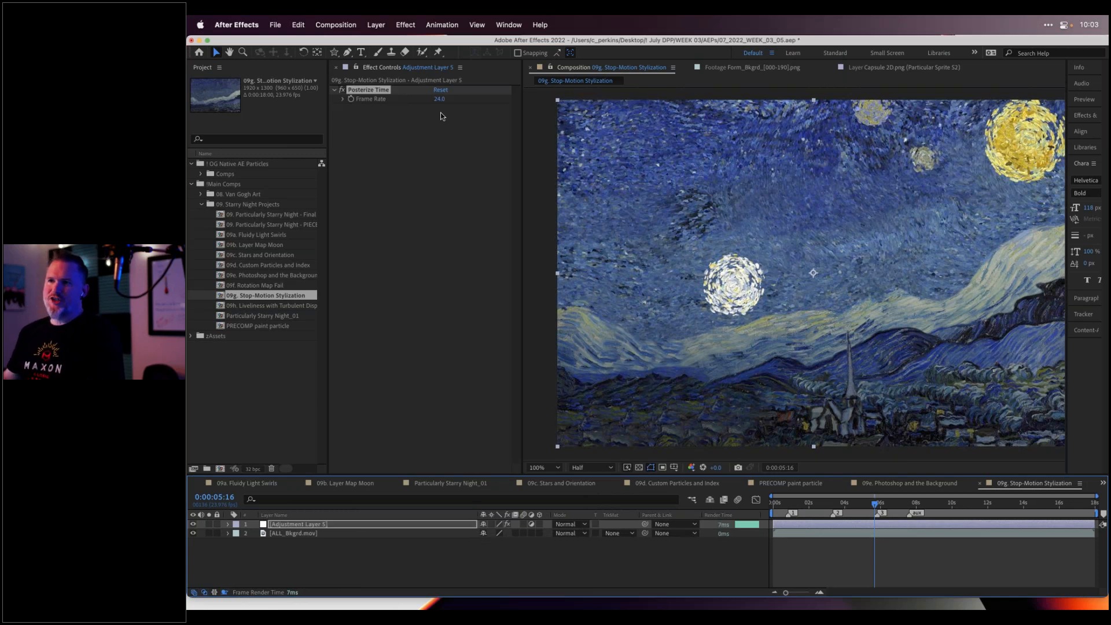
Set the Posterize Time frame rate to 7 and preview the stop-motion result
{"action": "left_click", "coordinate": [440, 100]}
{"action": "type", "text": "7"}
{"action": "key", "text": "Return"}
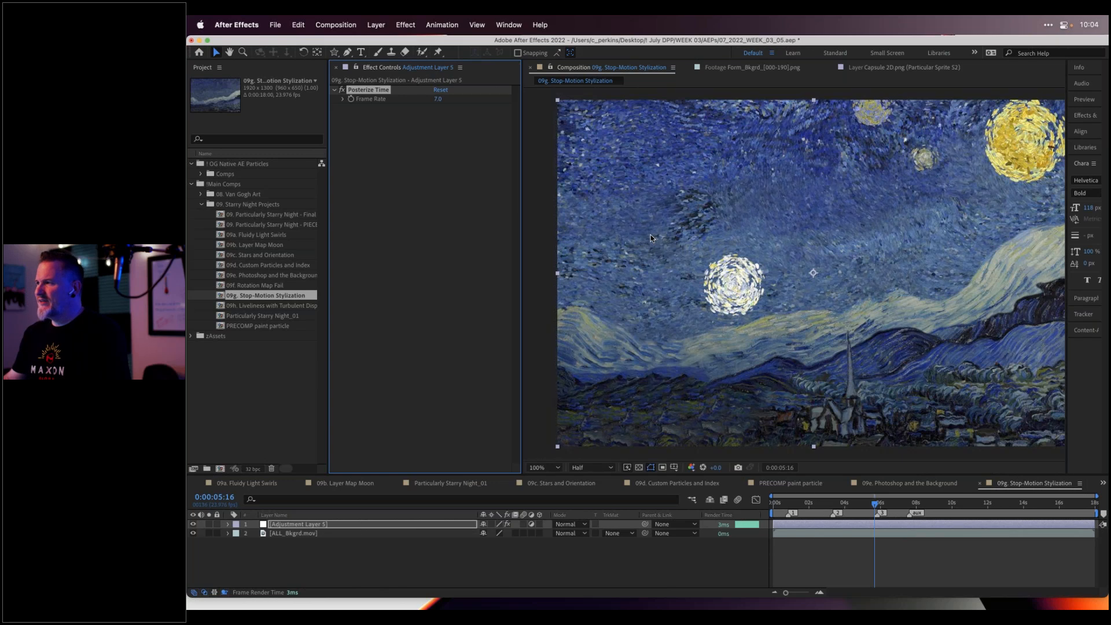
{"action": "key", "text": "space"}
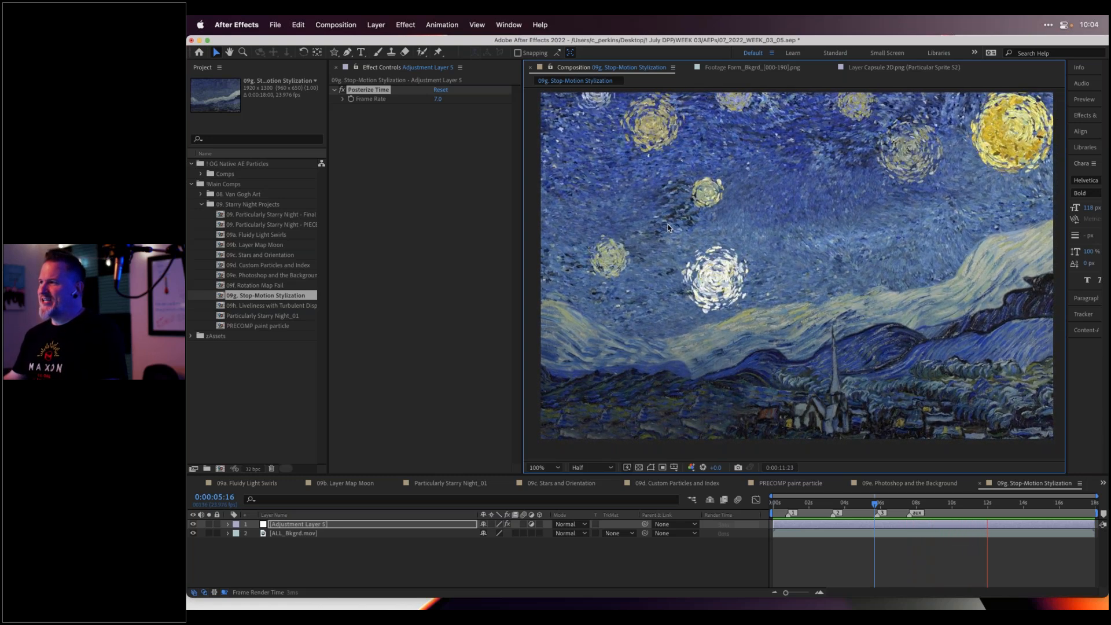
{"action": "key", "text": "space"}
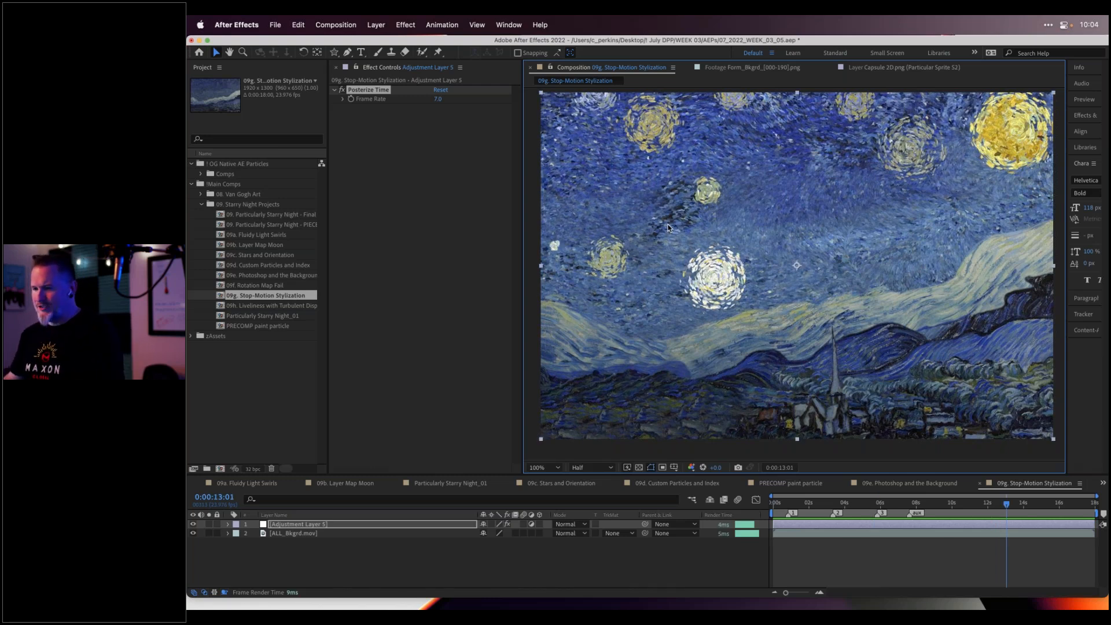
Add a second adjustment layer on top of the Posterize Time layer and apply Brightness & Contrast to it
{"action": "left_click", "coordinate": [404, 554]}
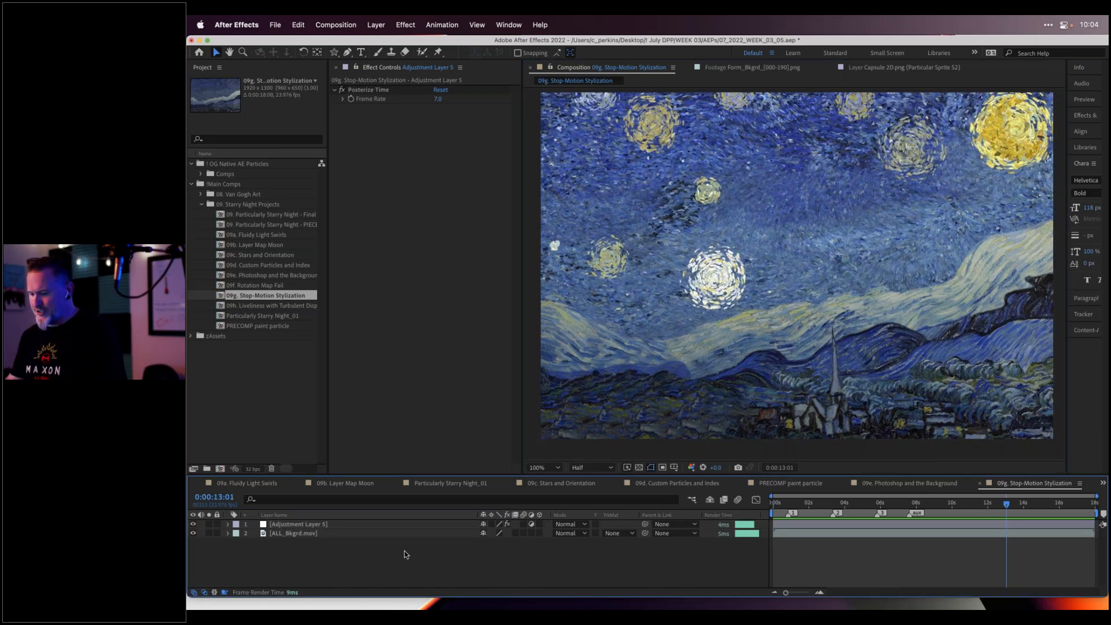
{"action": "key", "text": "super+alt+y"}
{"action": "double_click", "coordinate": [426, 526]}
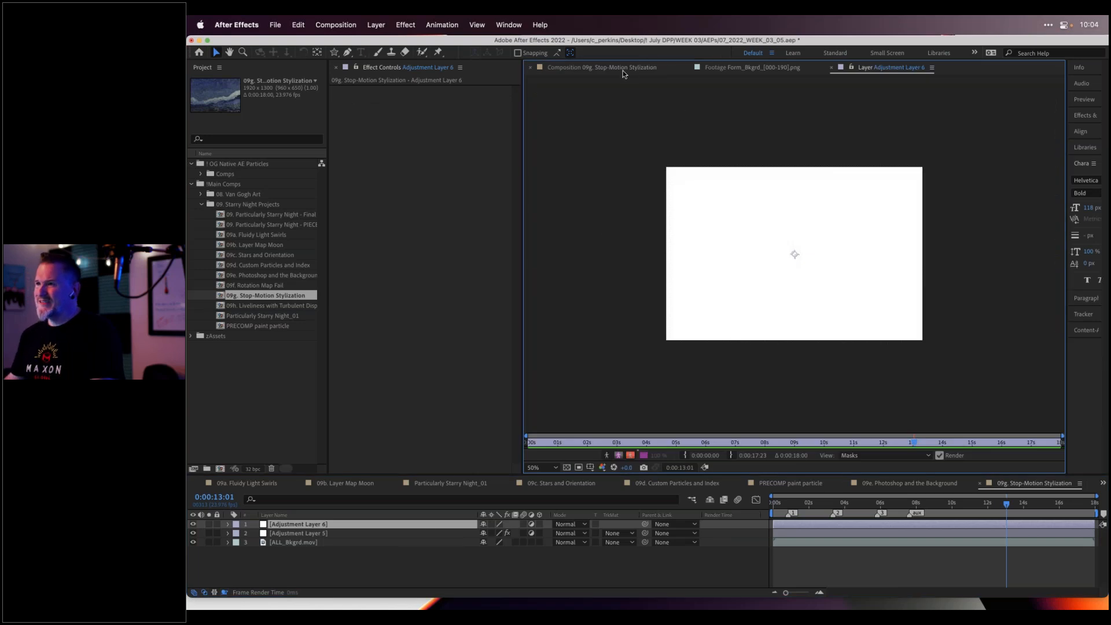
{"action": "left_click", "coordinate": [623, 70]}
{"action": "key", "text": "ctrl+space"}
{"action": "type", "text": "bright"}
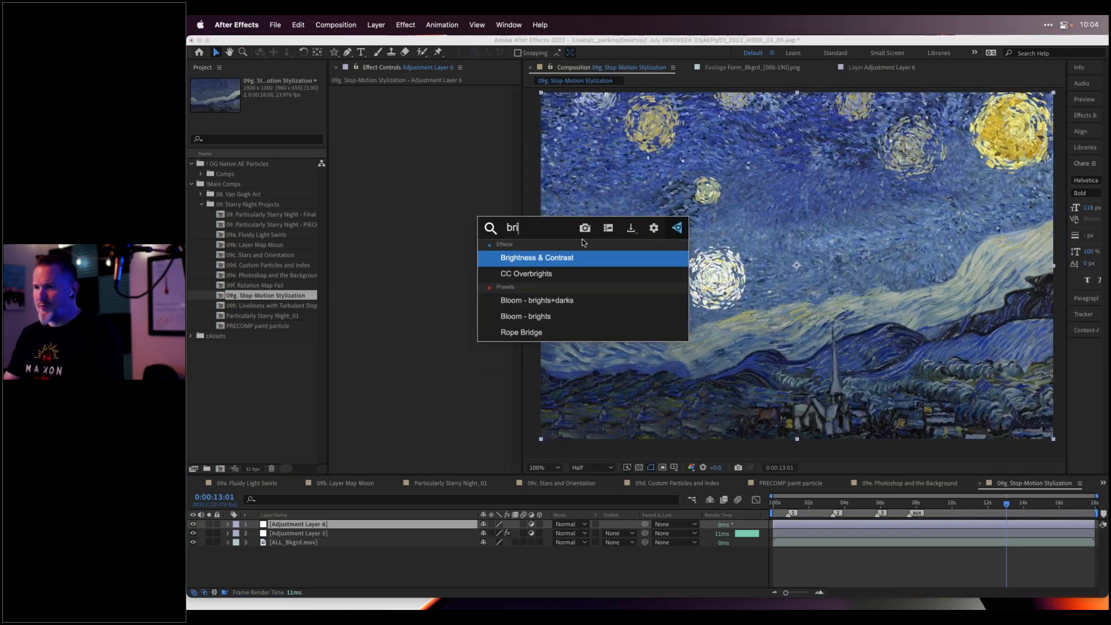
{"action": "key", "text": "Escape"}
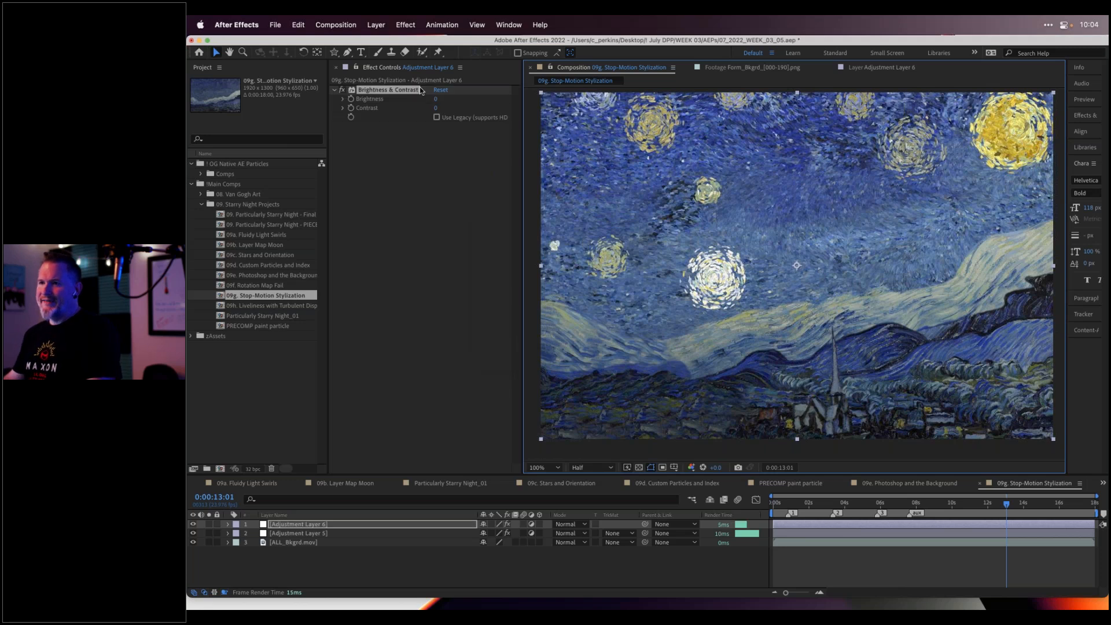
Set both Brightness and Contrast to 2 on the new adjustment layer
{"action": "left_click", "coordinate": [436, 99]}
{"action": "type", "text": "2"}
{"action": "key", "text": "Tab"}
{"action": "type", "text": "2"}
{"action": "key", "text": "Return"}
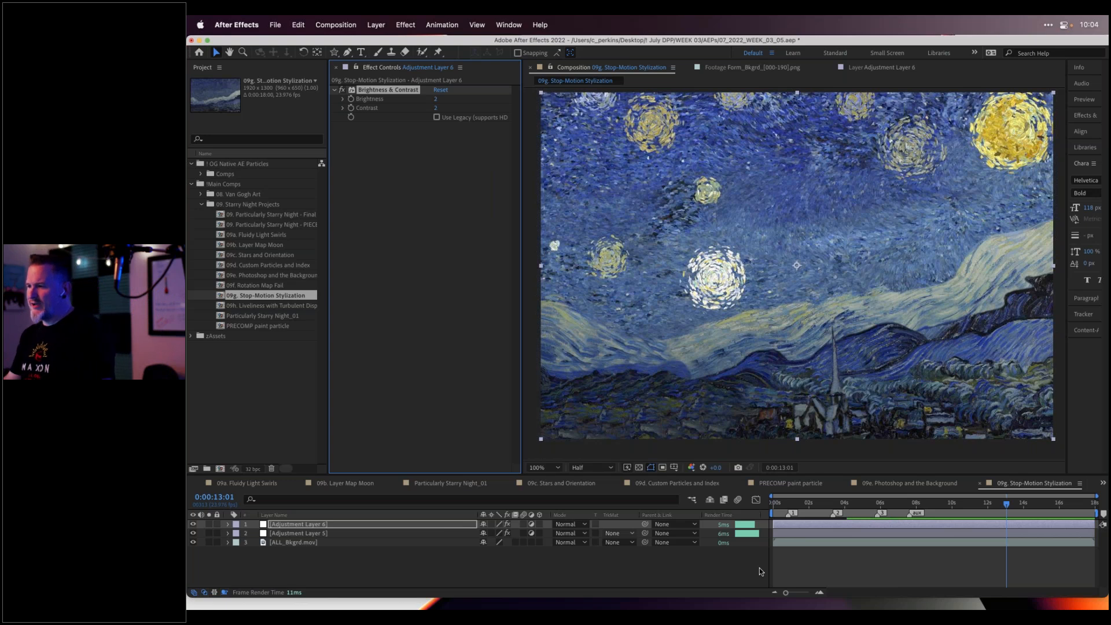
Return to the Particularly Starry Night_01 composition and preview its opening from 0:00:00:06
{"action": "left_click", "coordinate": [440, 484]}
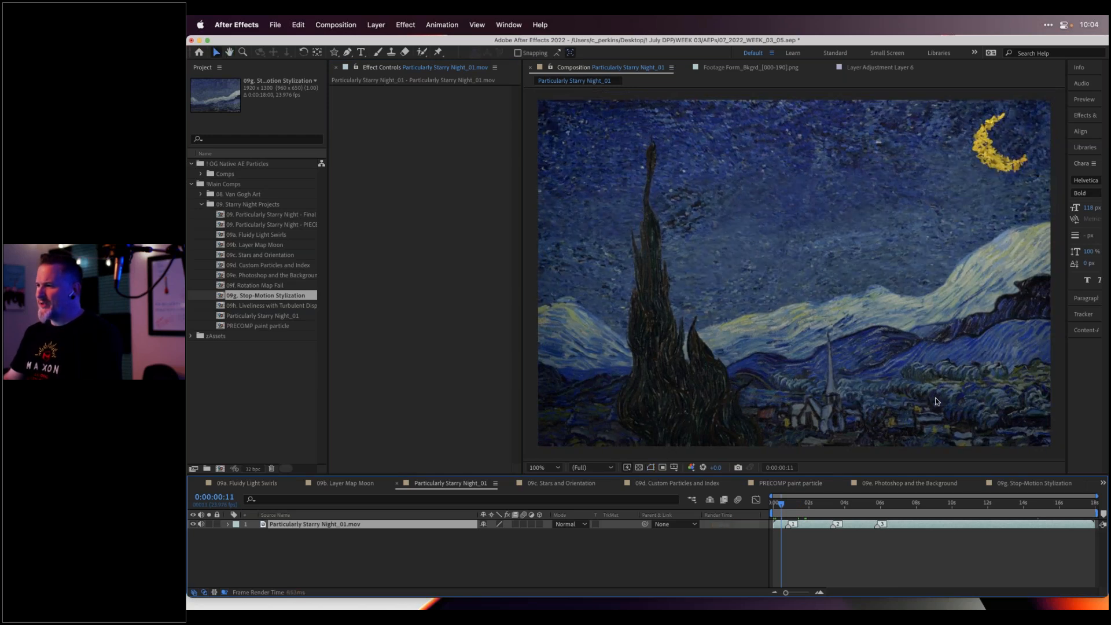
{"action": "key", "text": "space"}
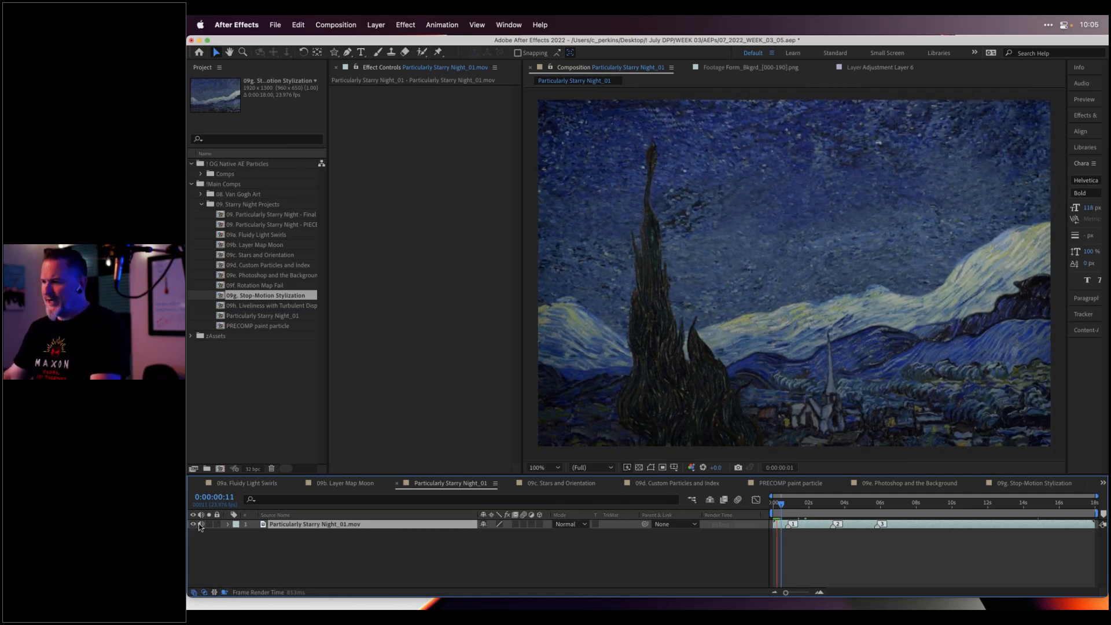
{"action": "left_click", "coordinate": [777, 508]}
{"action": "key", "text": "space"}
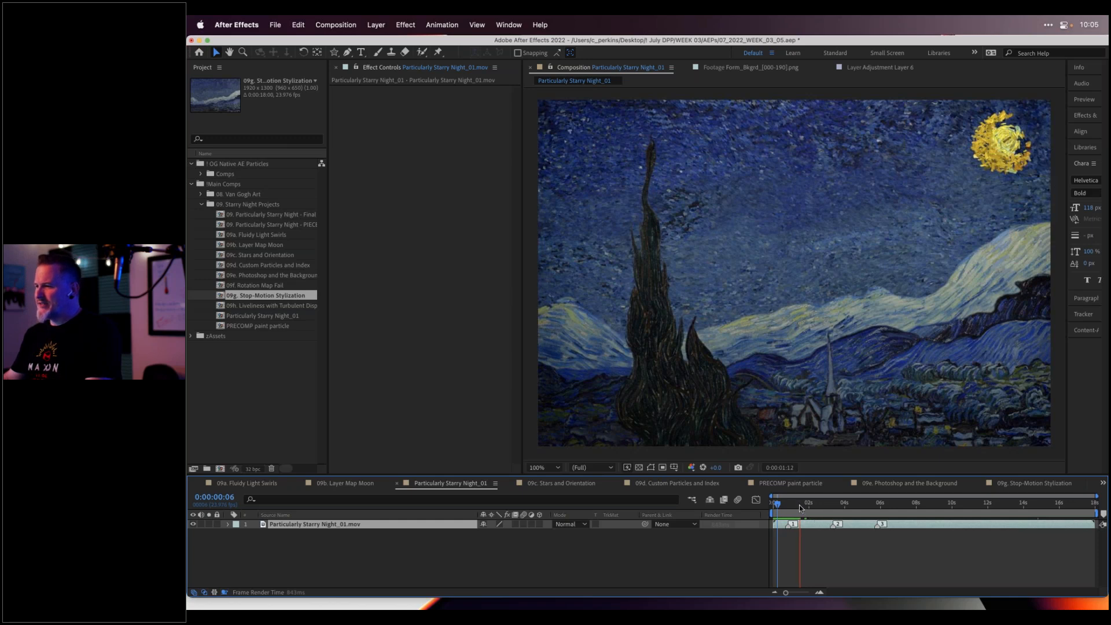
End the Particularly Starry Night_01 work area at about 0:00:01:10 and preview that opening section
{"action": "left_click_drag", "start_coordinate": [813, 504], "coordinate": [828, 507]}
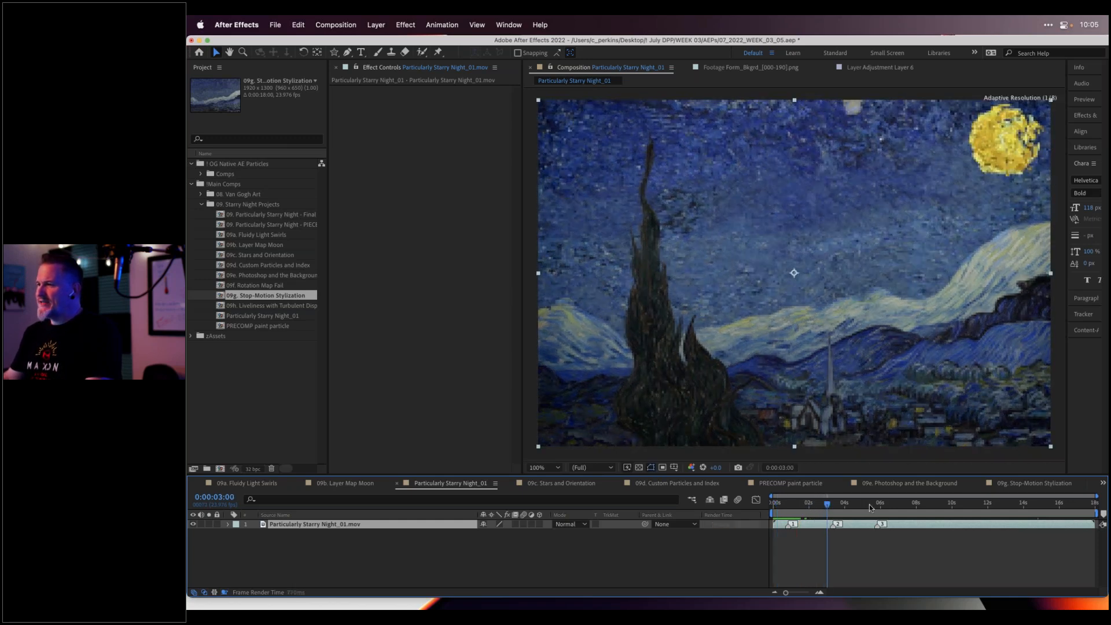
{"action": "left_click", "coordinate": [800, 507]}
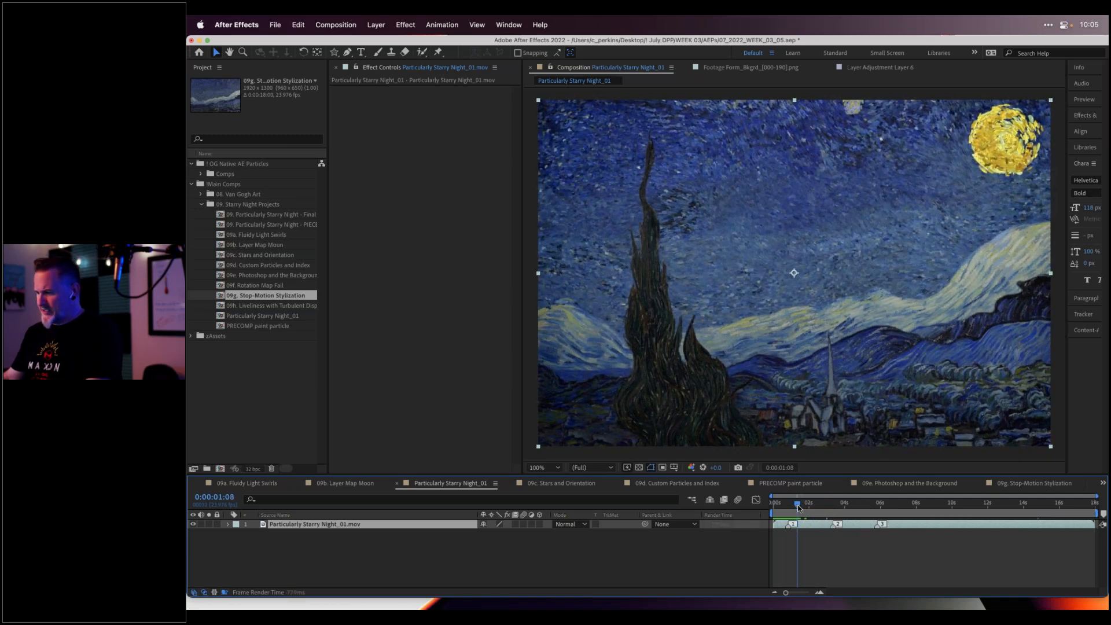
{"action": "left_click_drag", "start_coordinate": [799, 509], "coordinate": [800, 507]}
{"action": "key", "text": "n"}
{"action": "key", "text": "space"}
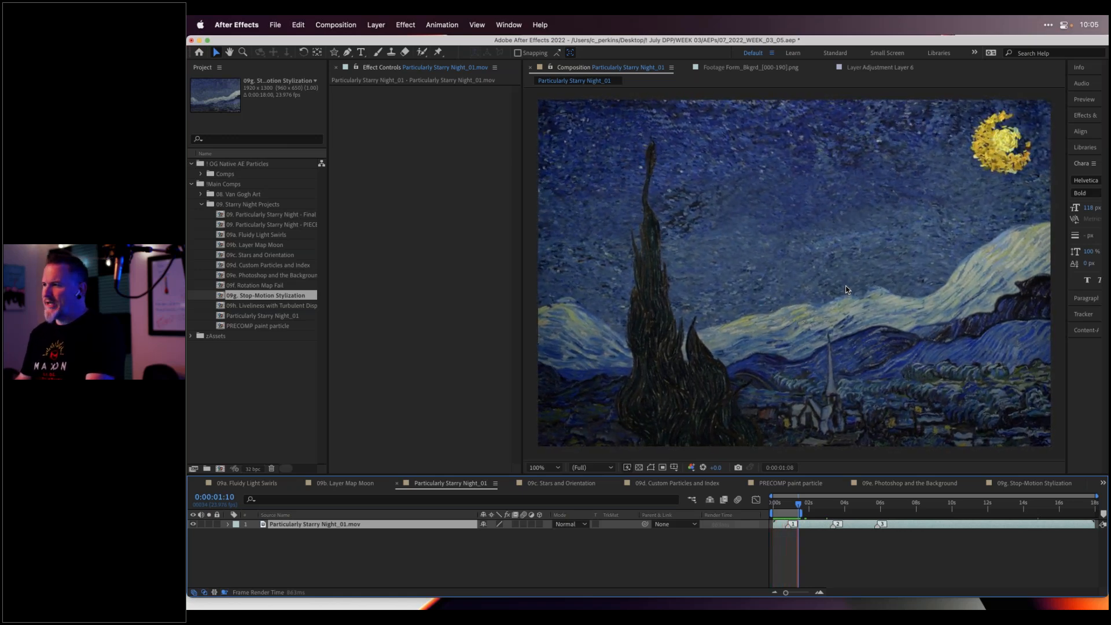
{"action": "key", "text": "space"}
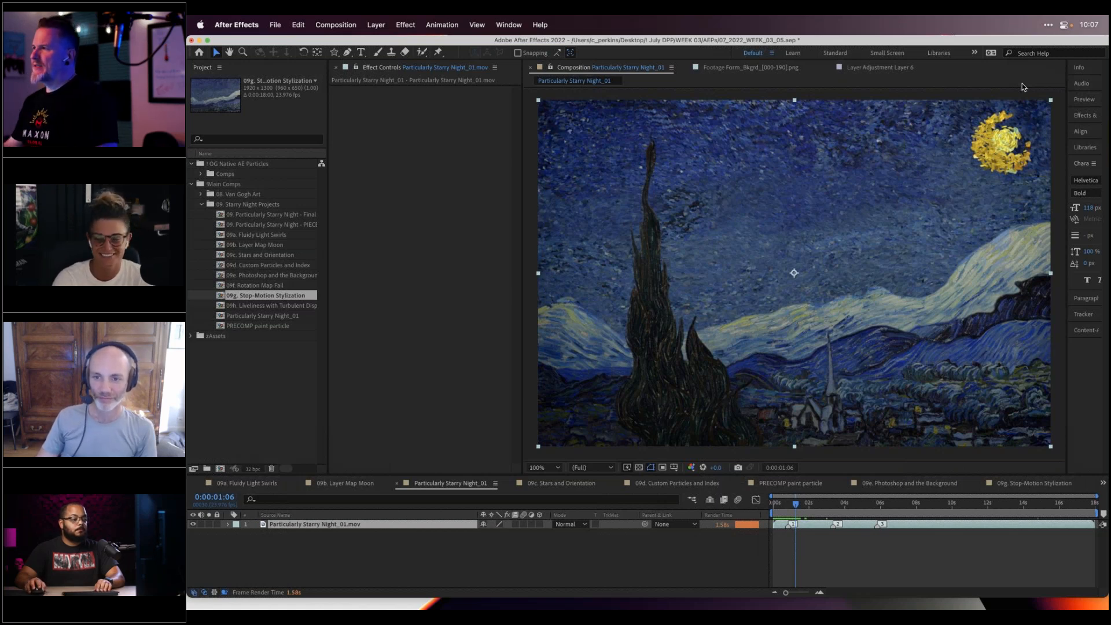
Move to 0:00:05:19 in the Particularly Starry Night_01 composition to inspect the frame
{"action": "left_click", "coordinate": [1023, 83]}
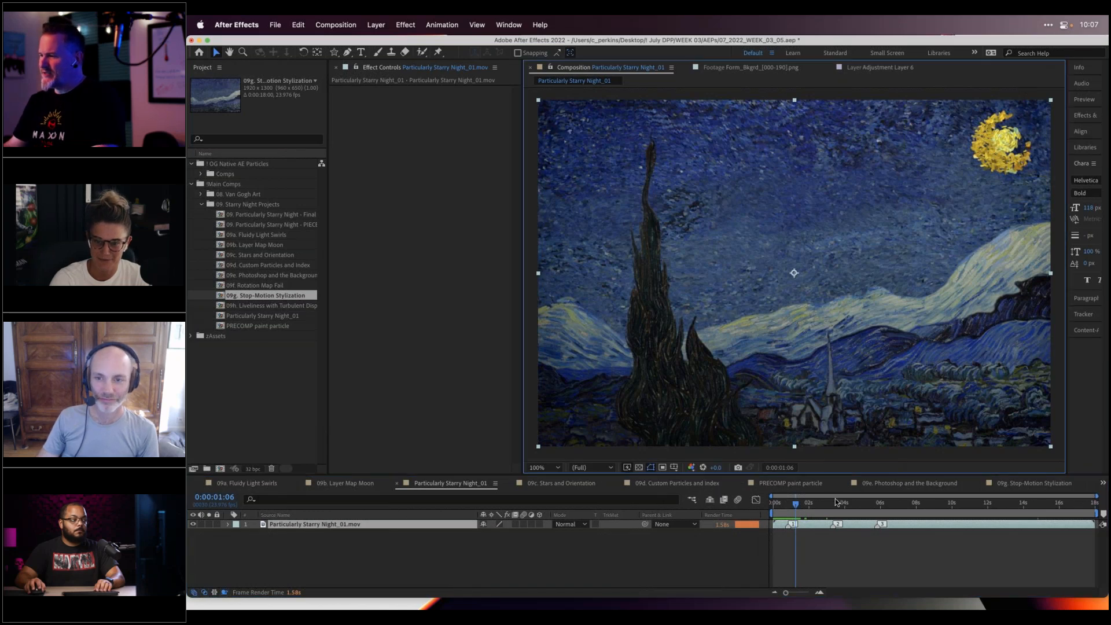
{"action": "left_click", "coordinate": [877, 504]}
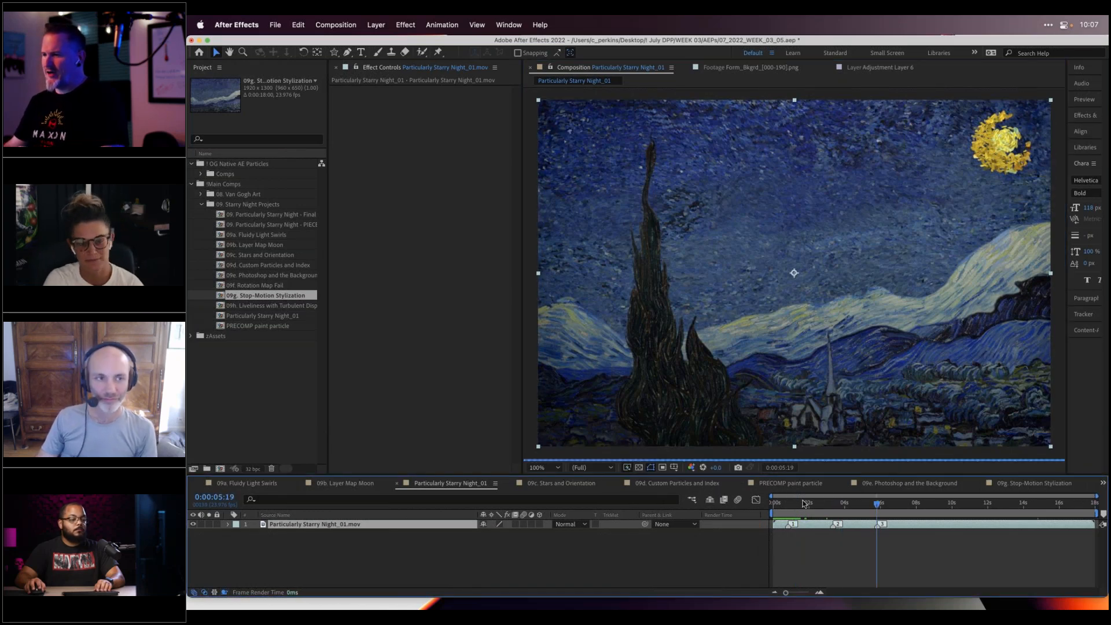
Open the rendered Particularly Starry Night_01.mp4 in QuickTime Player and play the finished animation
{"action": "left_click", "coordinate": [802, 505]}
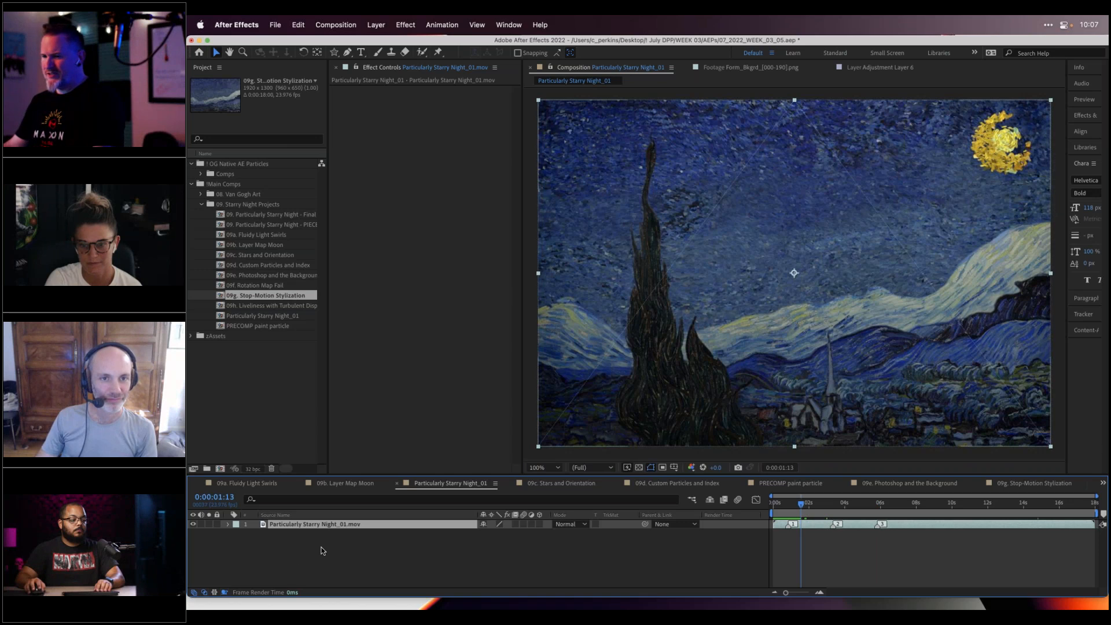
{"action": "mouse_move", "coordinate": [218, 603]}
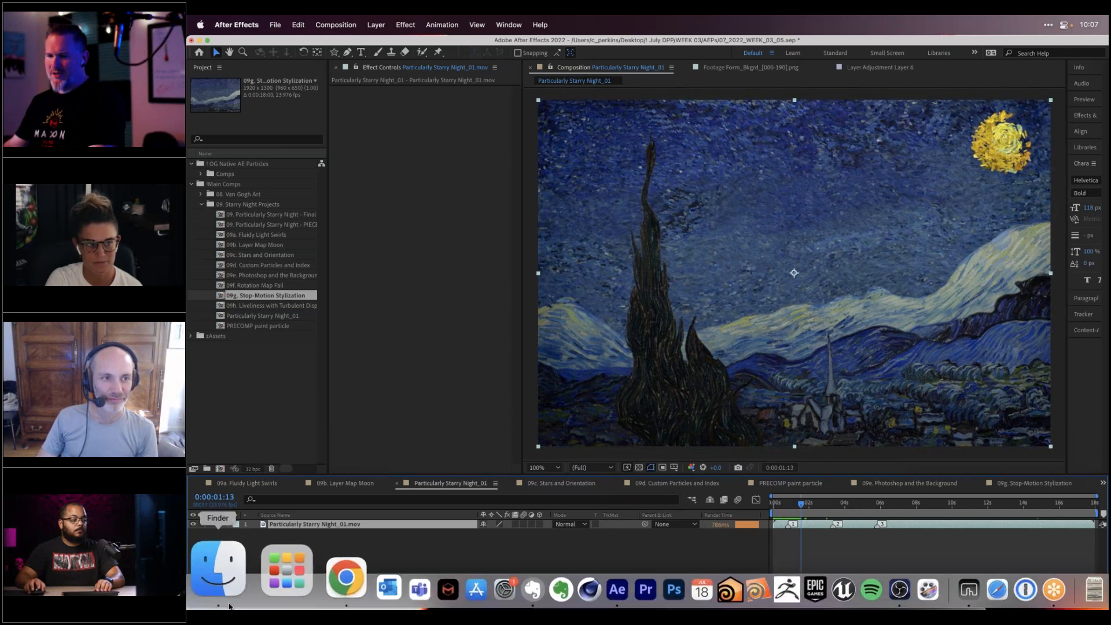
{"action": "left_click", "coordinate": [219, 579]}
{"action": "left_click_drag", "start_coordinate": [695, 308], "coordinate": [1110, 339]}
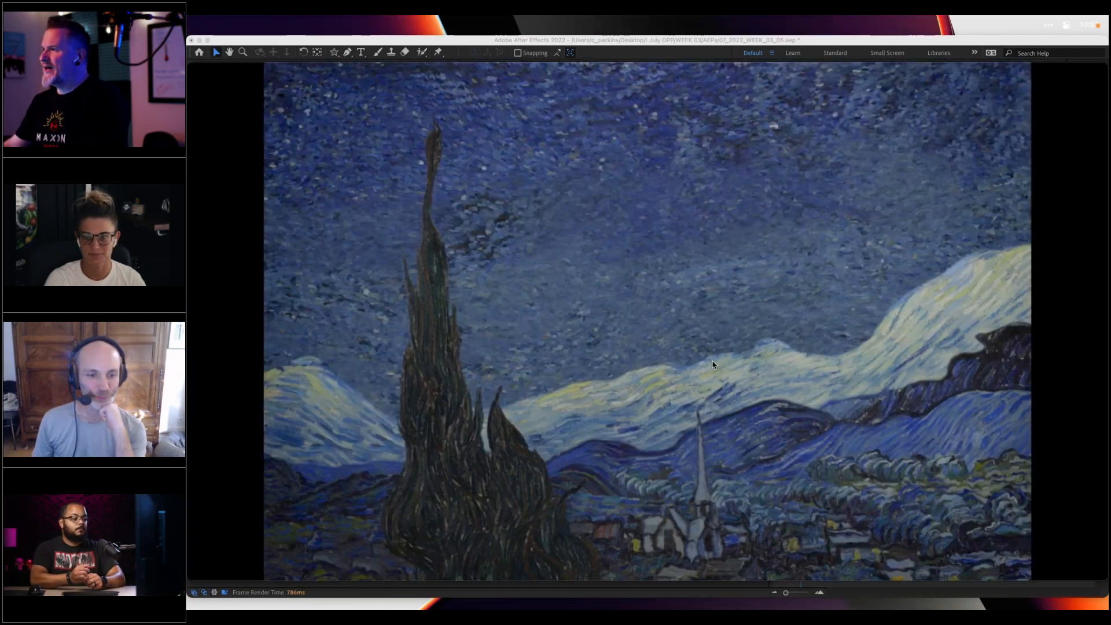
{"action": "left_click", "coordinate": [860, 84]}
{"action": "left_click_drag", "start_coordinate": [593, 474], "coordinate": [519, 477]}
{"action": "key", "text": "space"}
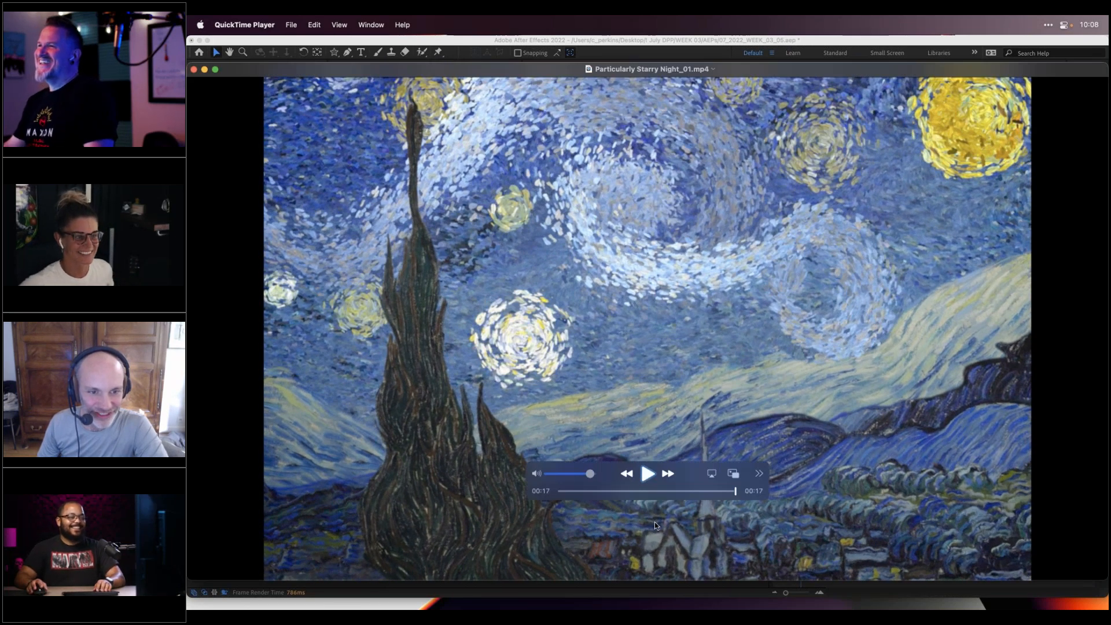
Return to After Effects and open the PRECOMP paint from capsule layer inside the 09d. Custom Particles and Index composition
{"action": "left_click", "coordinate": [746, 44]}
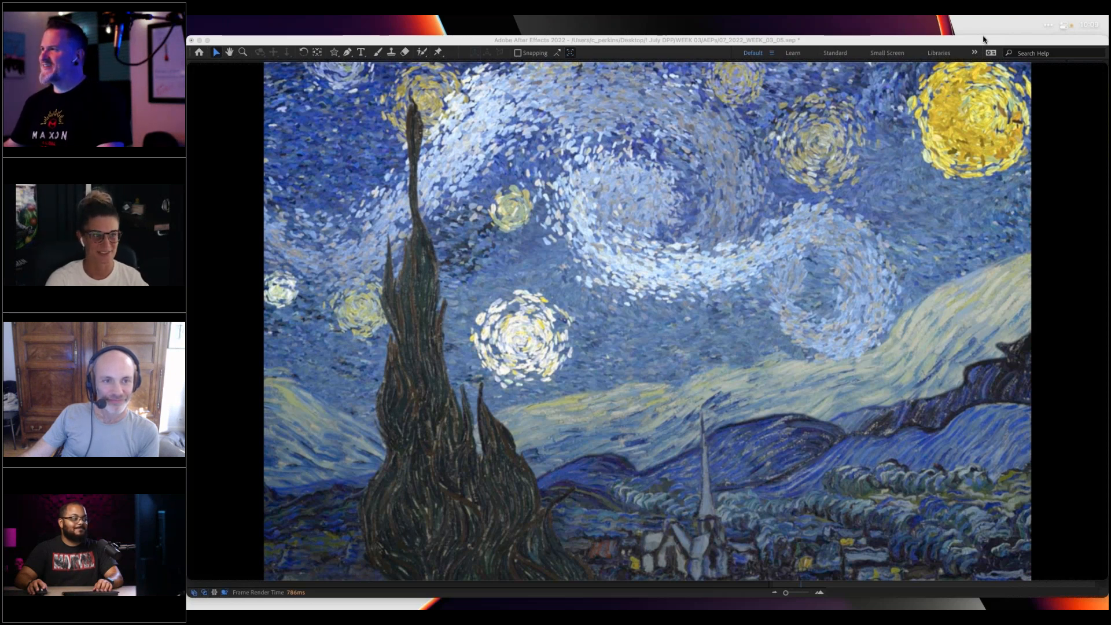
{"action": "key", "text": "space"}
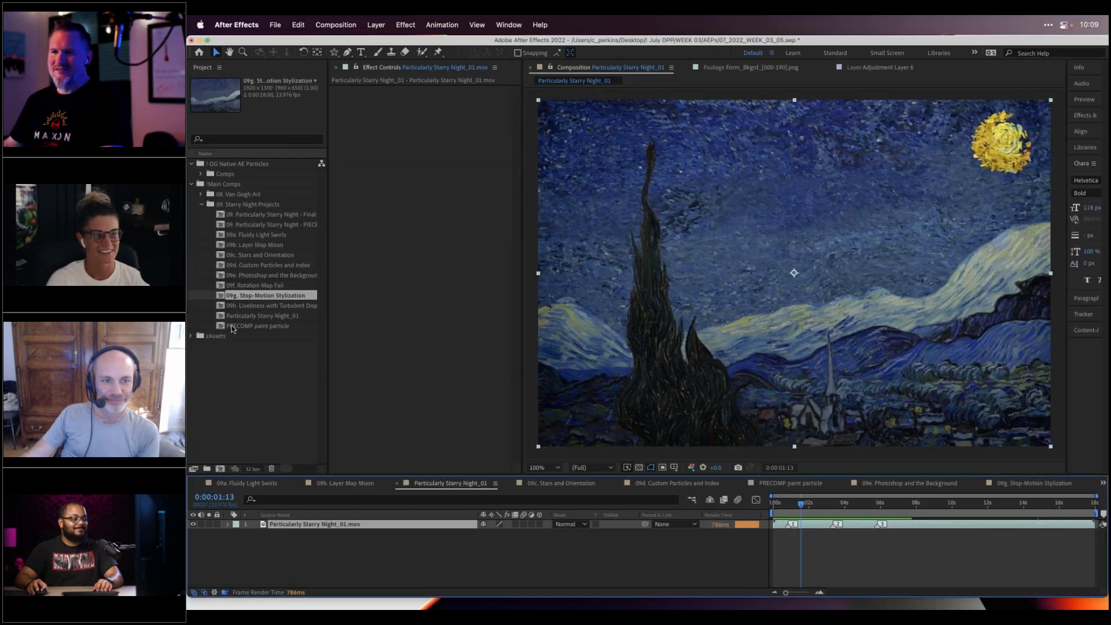
{"action": "left_click", "coordinate": [256, 217]}
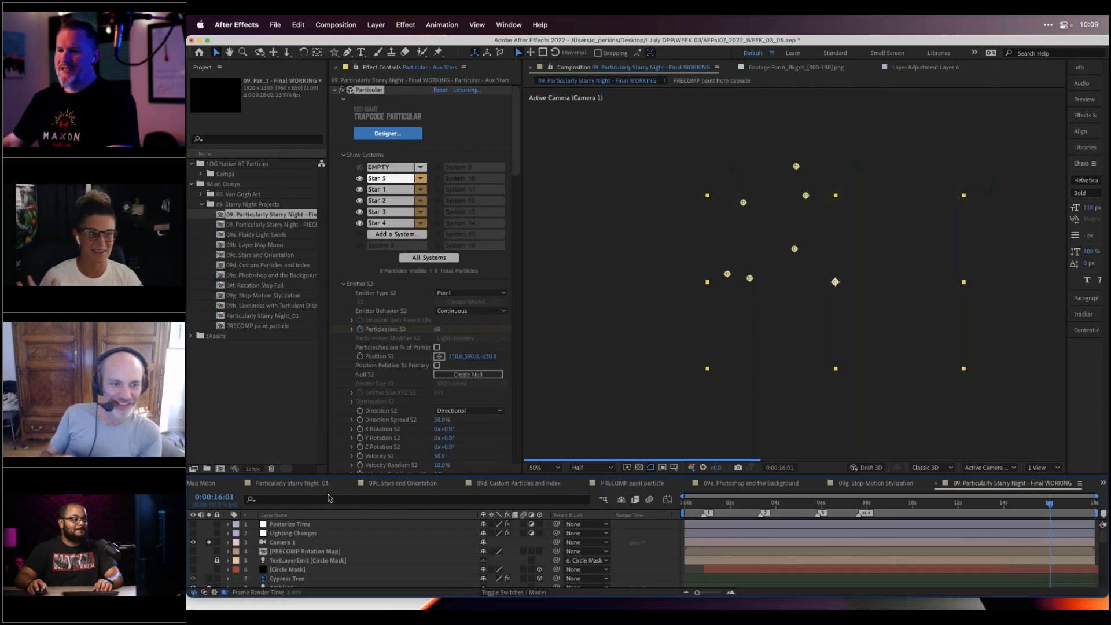
{"action": "left_click", "coordinate": [876, 484]}
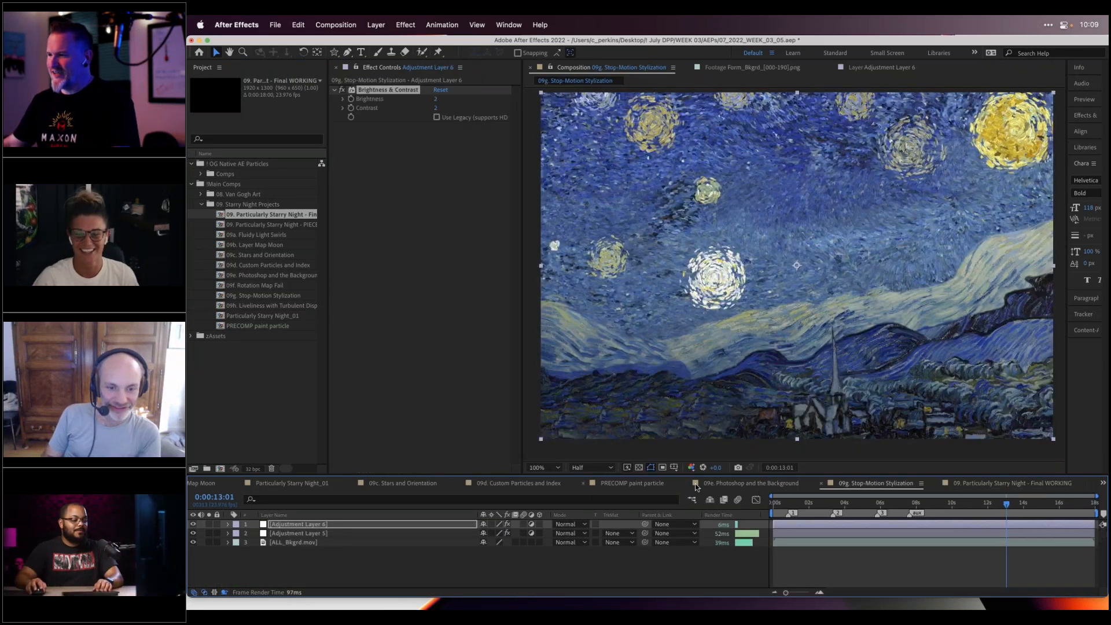
{"action": "left_click", "coordinate": [748, 484]}
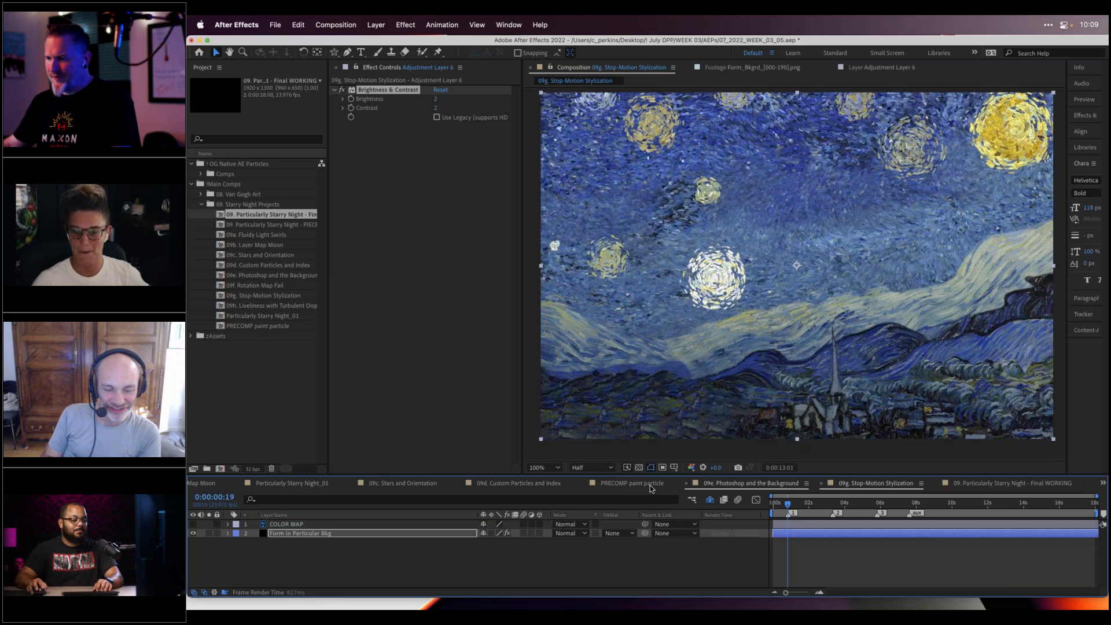
{"action": "left_click", "coordinate": [637, 484]}
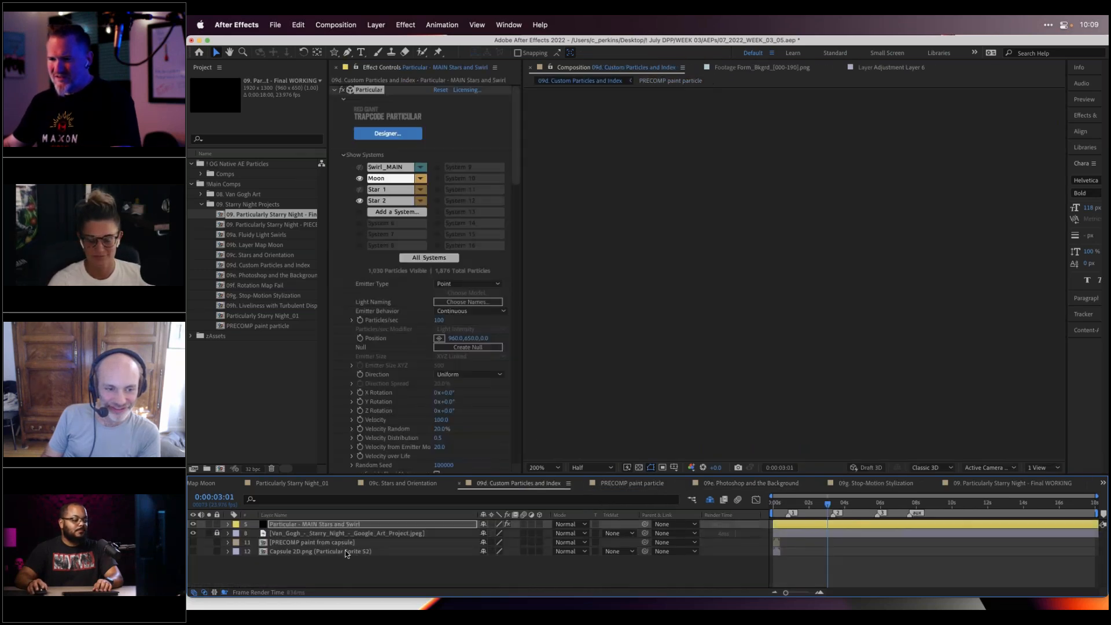
{"action": "double_click", "coordinate": [335, 544]}
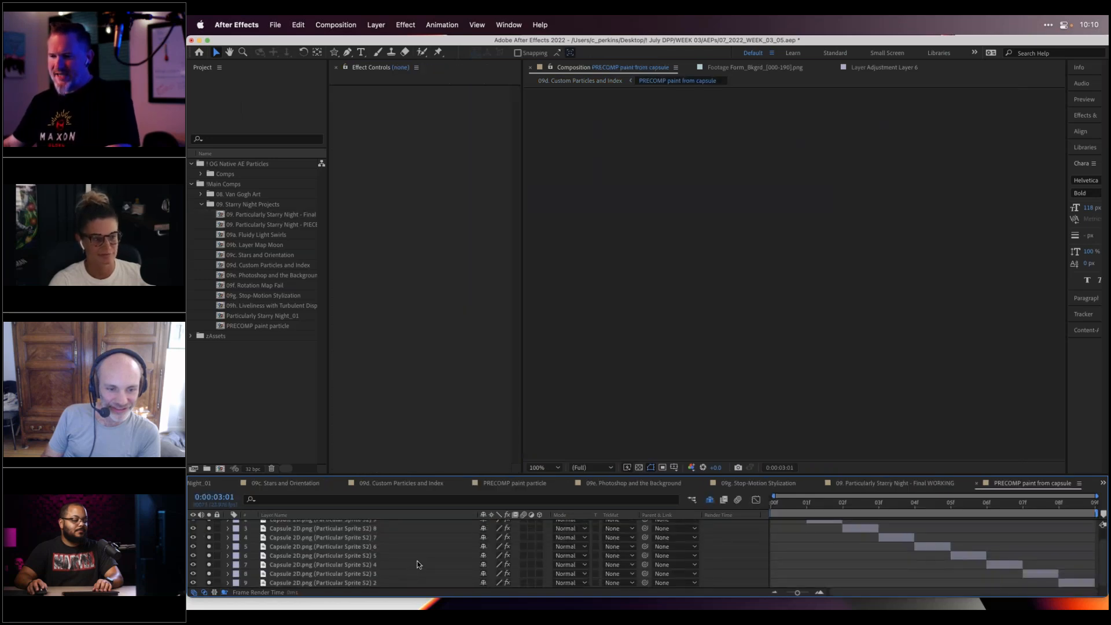
Enlarge the timeline to show all the Capsule 2D layers and preview the painted sprite frames in the precomp
{"action": "scroll", "coordinate": [418, 562], "scroll_direction": "up", "scroll_amount": 2}
{"action": "left_click_drag", "start_coordinate": [405, 475], "coordinate": [420, 376]}
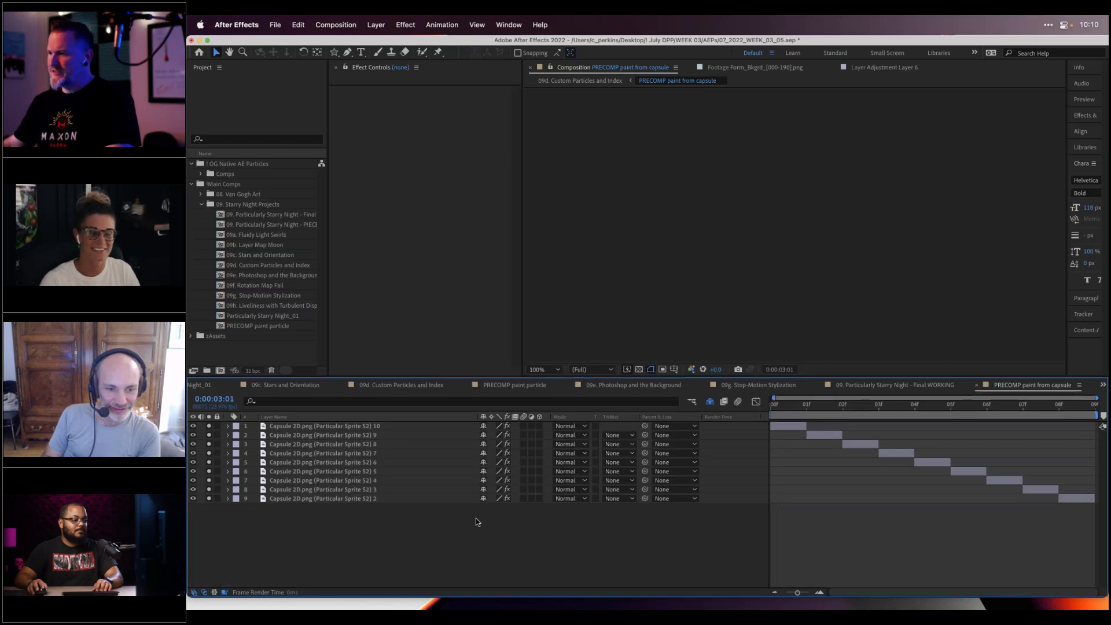
{"action": "left_click", "coordinate": [798, 409]}
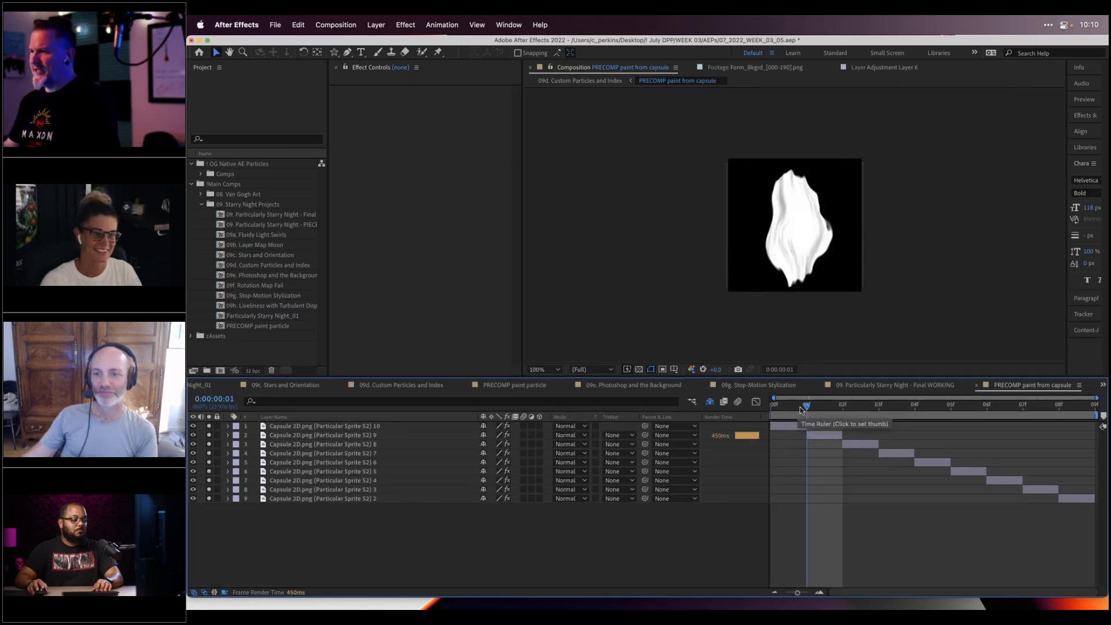
{"action": "key", "text": "space"}
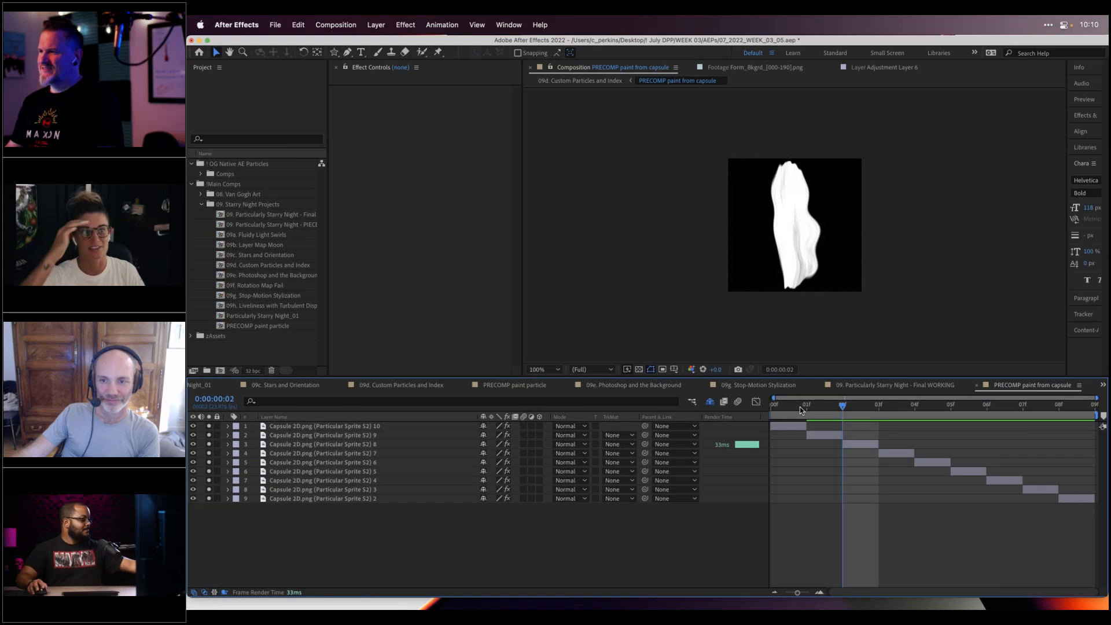
{"action": "left_click", "coordinate": [800, 408]}
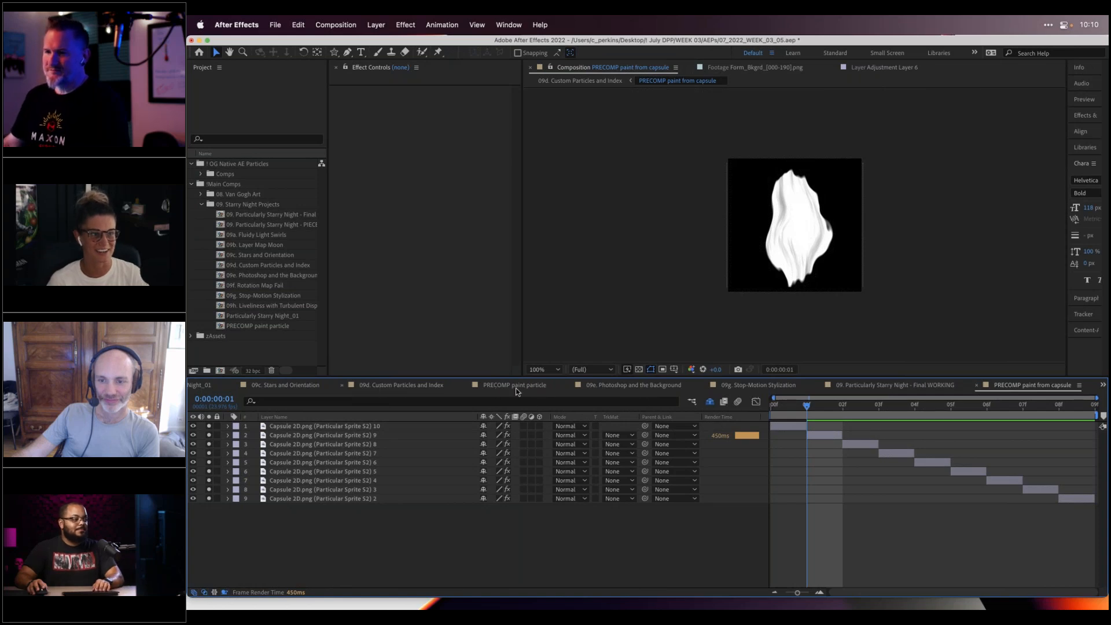
Inspect 09. Particularly Starry Night - Final WORKING at 0:00:02:05 and Particularly Starry Night_01 at 0:00:06:19
{"action": "left_click", "coordinate": [895, 385]}
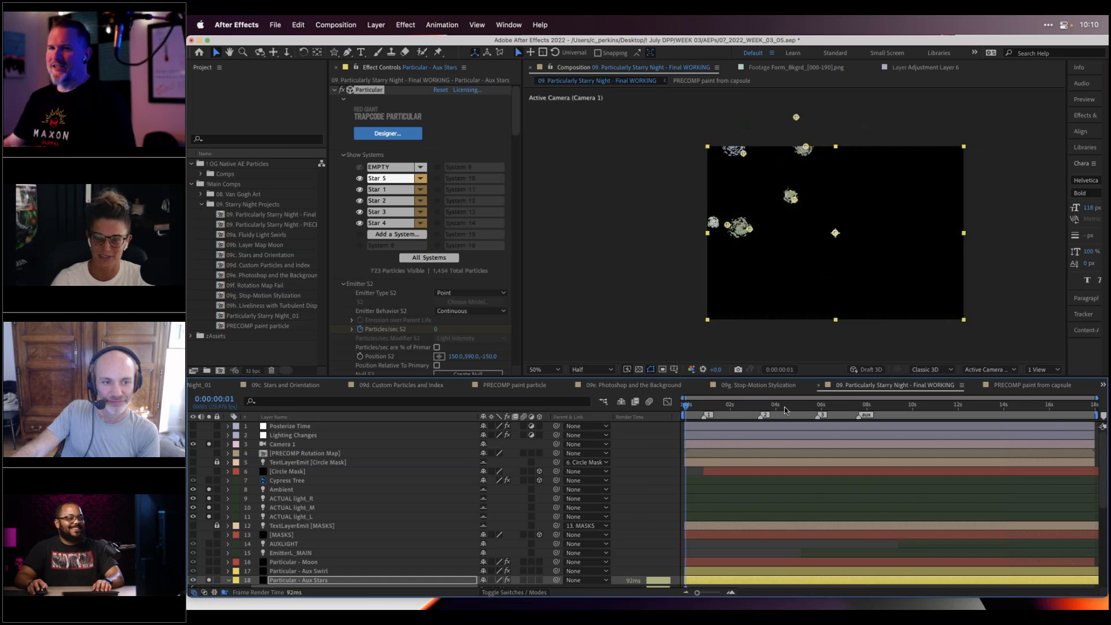
{"action": "left_click", "coordinate": [734, 406]}
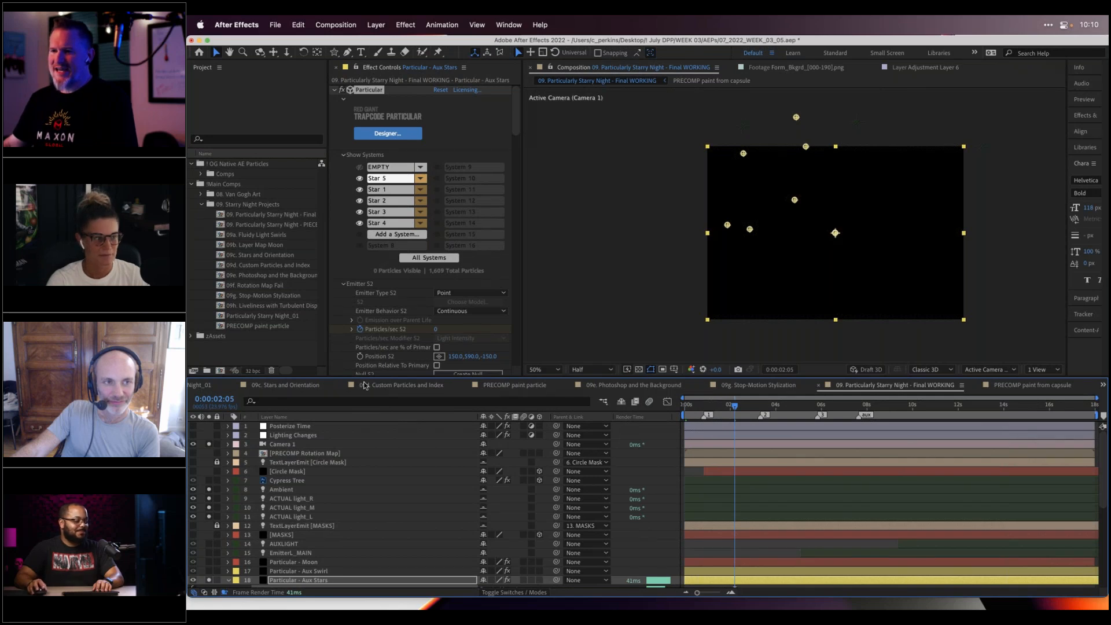
{"action": "left_click", "coordinate": [234, 385]}
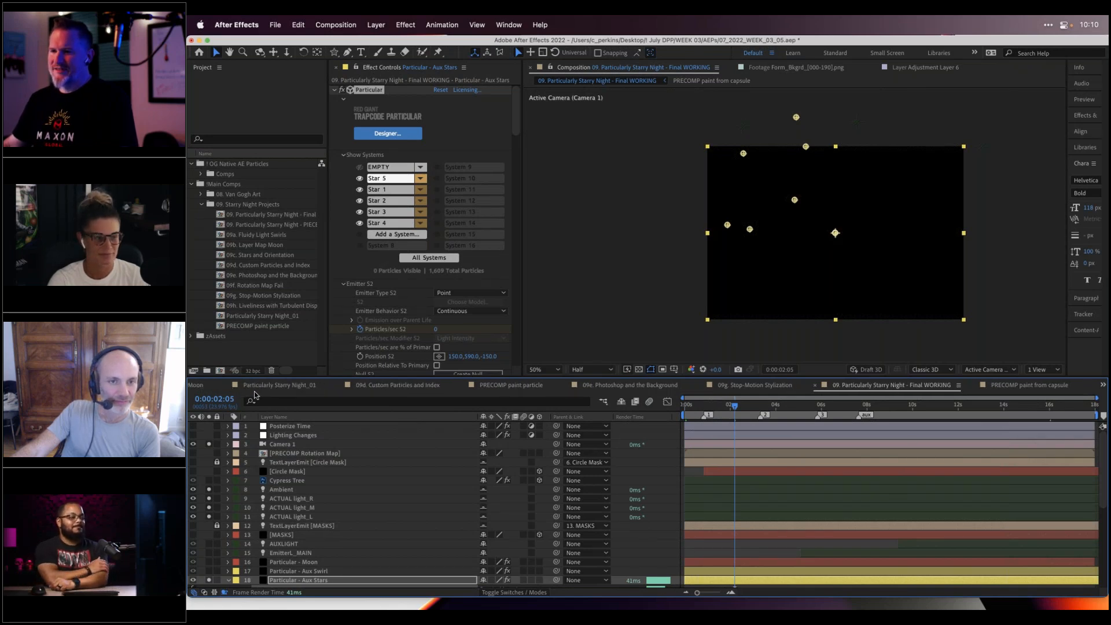
{"action": "left_click", "coordinate": [265, 387]}
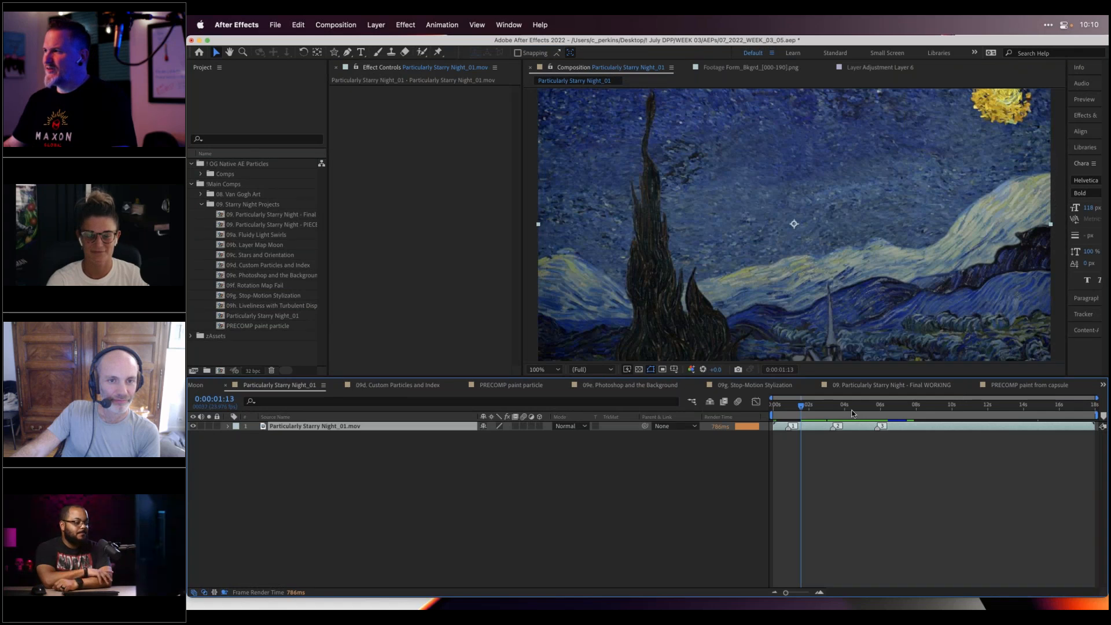
{"action": "left_click_drag", "start_coordinate": [846, 383], "coordinate": [853, 468]}
{"action": "left_click_drag", "start_coordinate": [816, 497], "coordinate": [896, 495]}
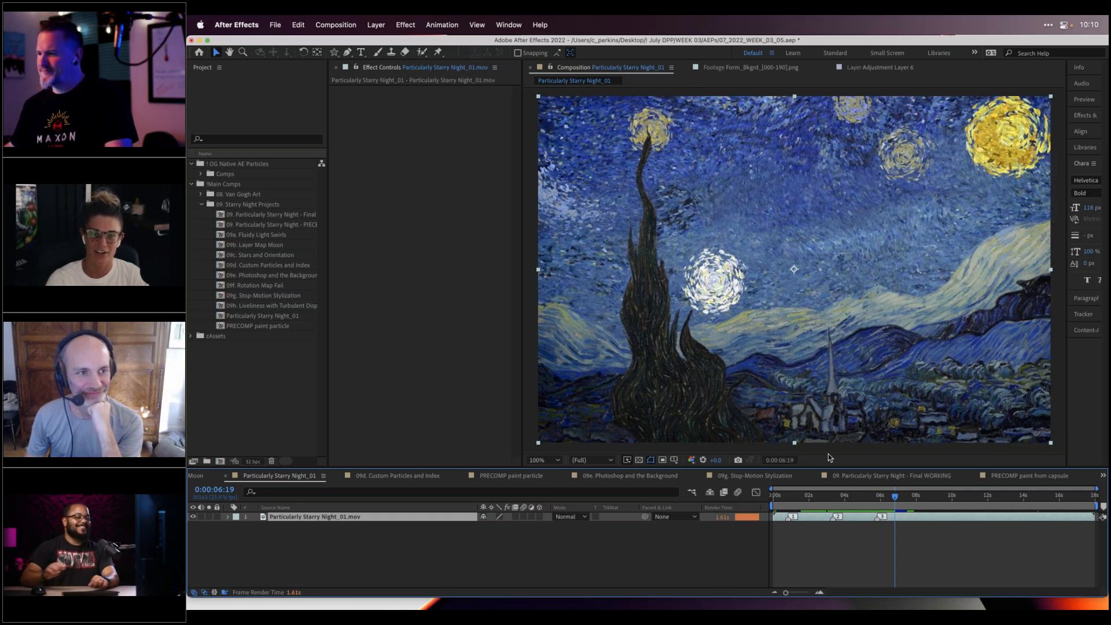
Give the composition view more room by shortening the timeline and narrowing the Effect Controls and Project areas
{"action": "mouse_move", "coordinate": [1023, 591]}
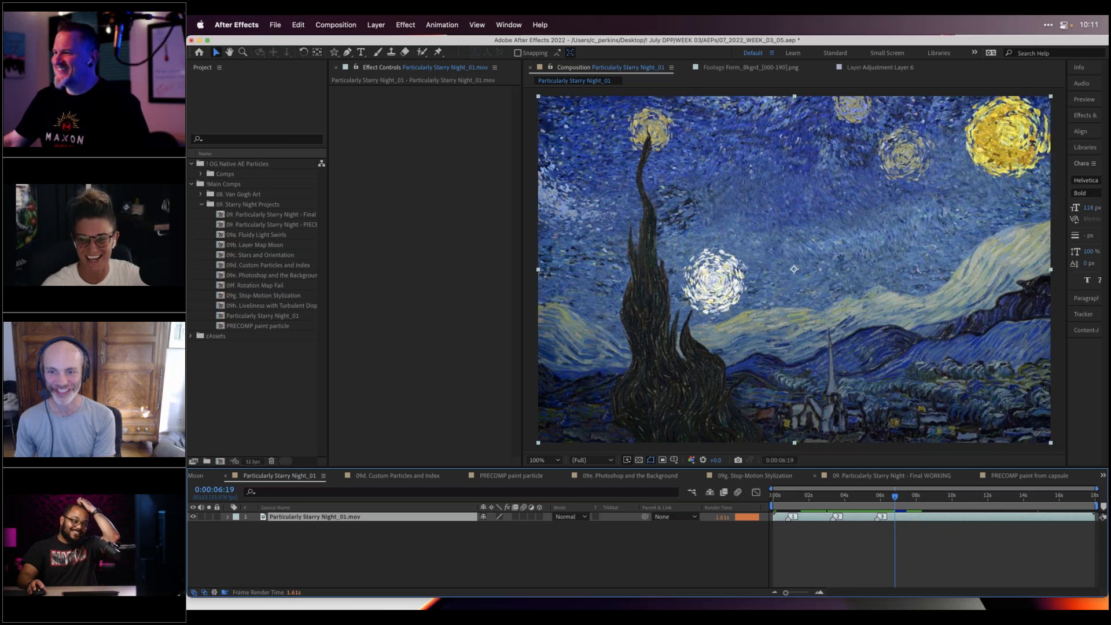
{"action": "left_click_drag", "start_coordinate": [845, 476], "coordinate": [847, 486]}
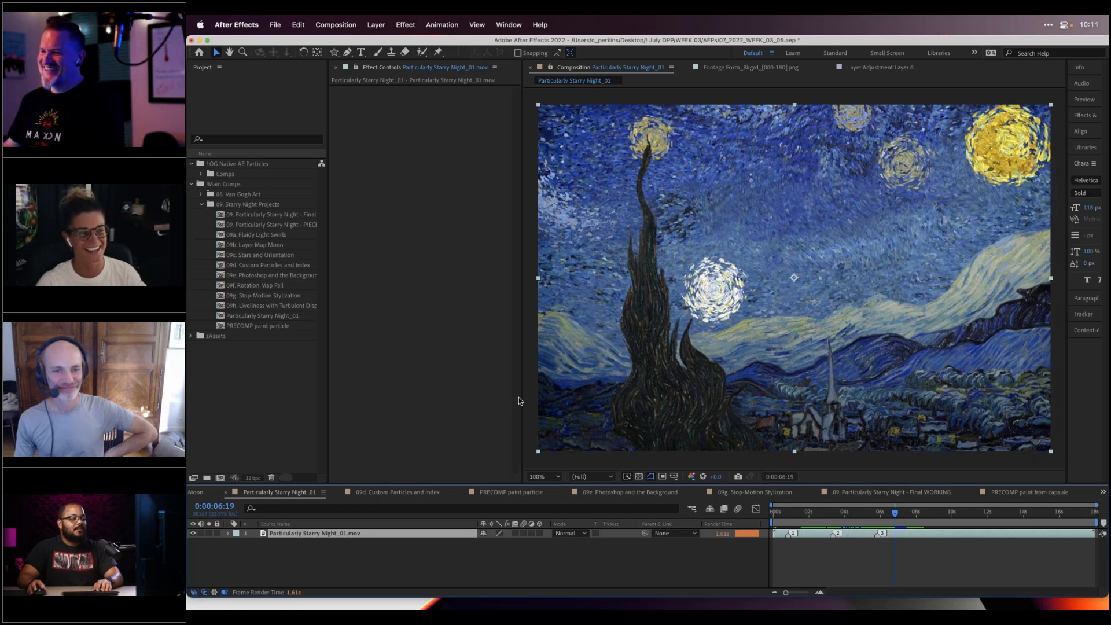
{"action": "left_click_drag", "start_coordinate": [518, 397], "coordinate": [497, 398]}
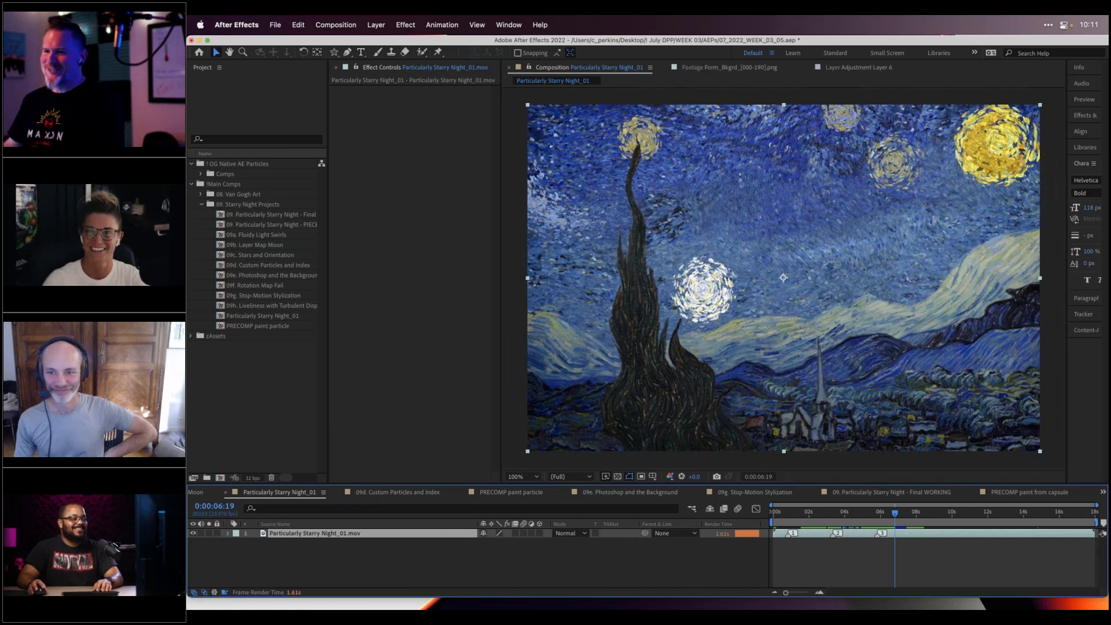
{"action": "left_click_drag", "start_coordinate": [328, 376], "coordinate": [314, 380]}
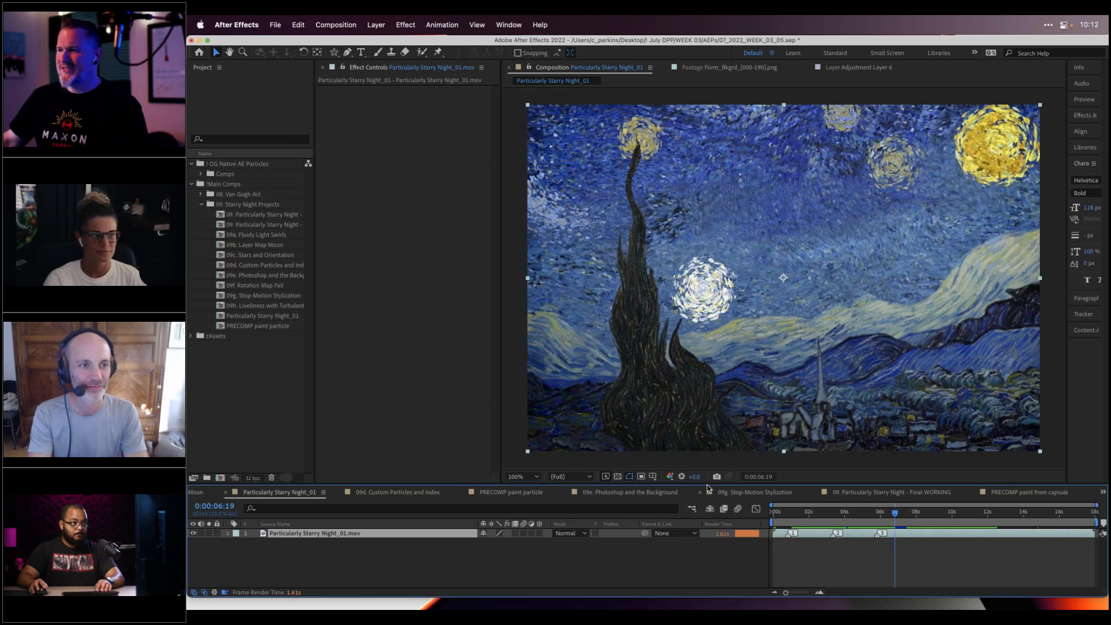
Switch to QuickTime Player to view the rendered Starry Night video again
{"action": "mouse_move", "coordinate": [1007, 594]}
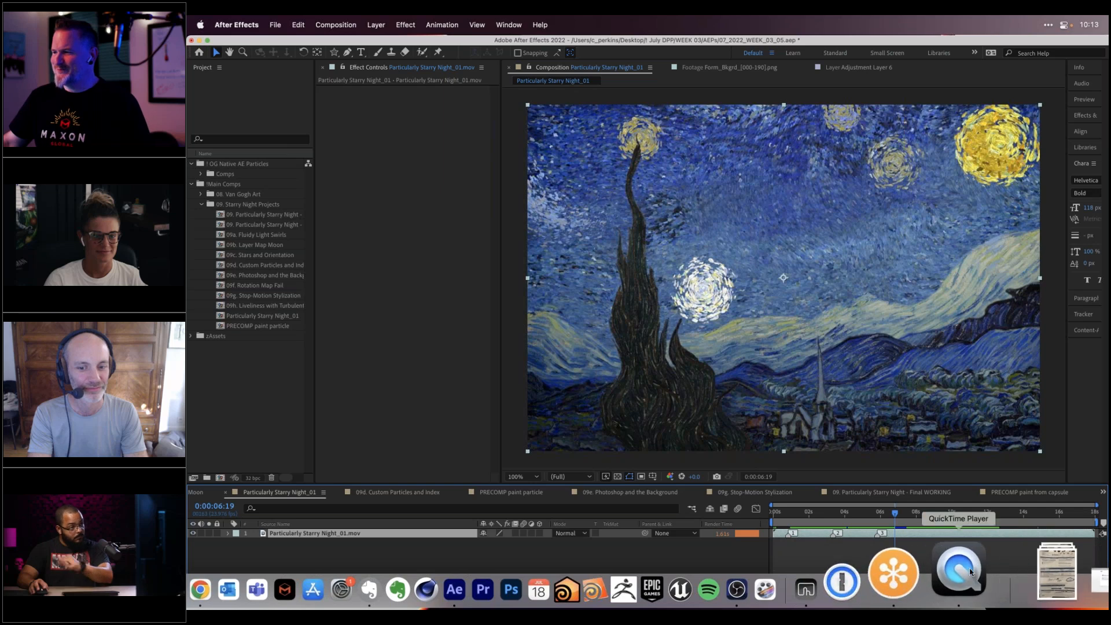
{"action": "left_click", "coordinate": [946, 577]}
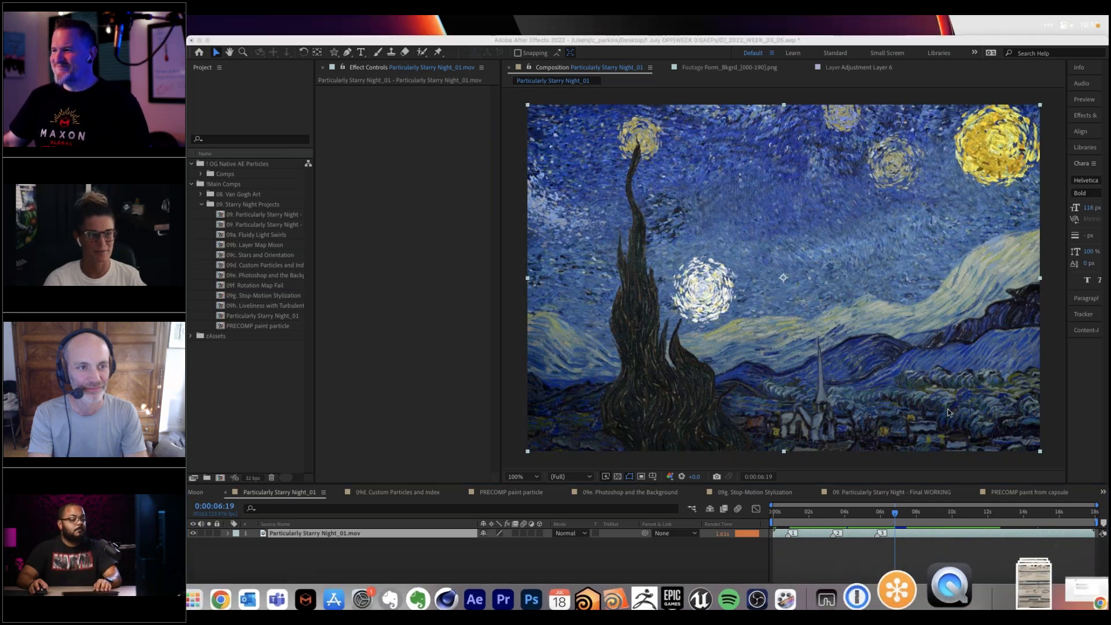